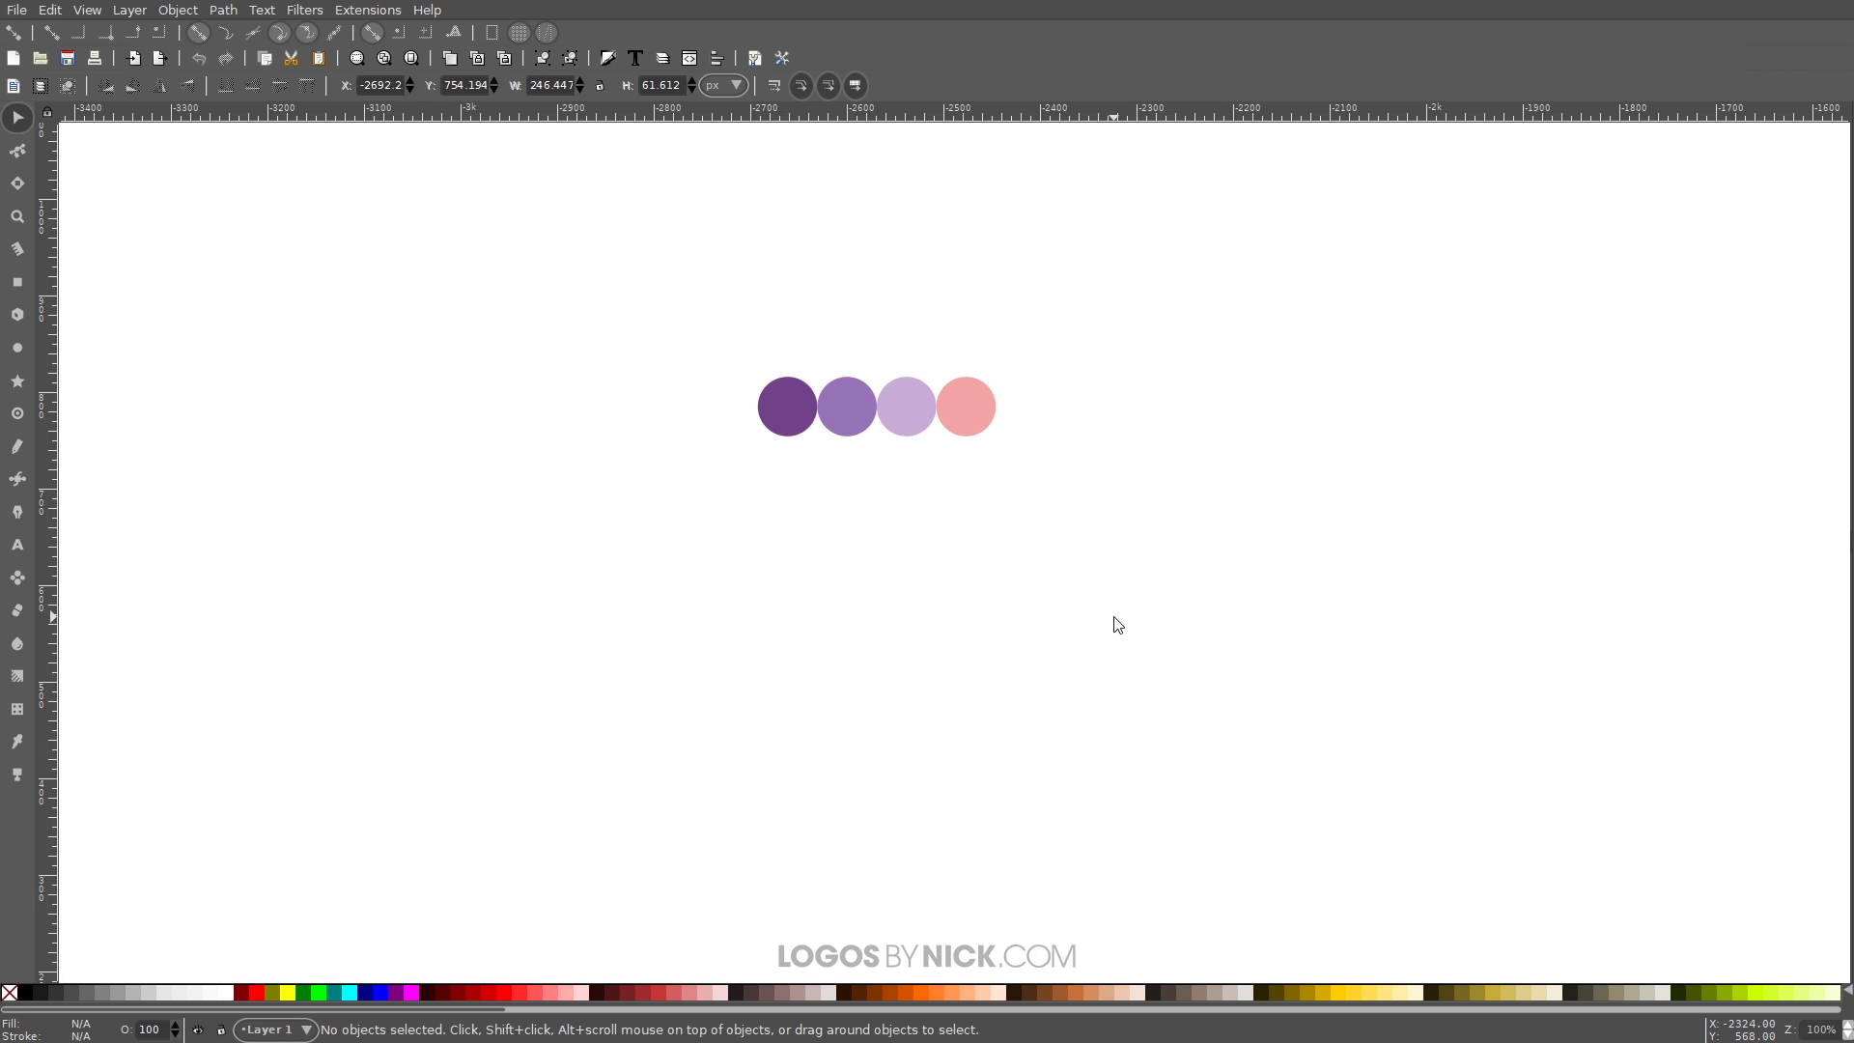
Step: Move the four-circle group up and to the left
left_click(842, 396)
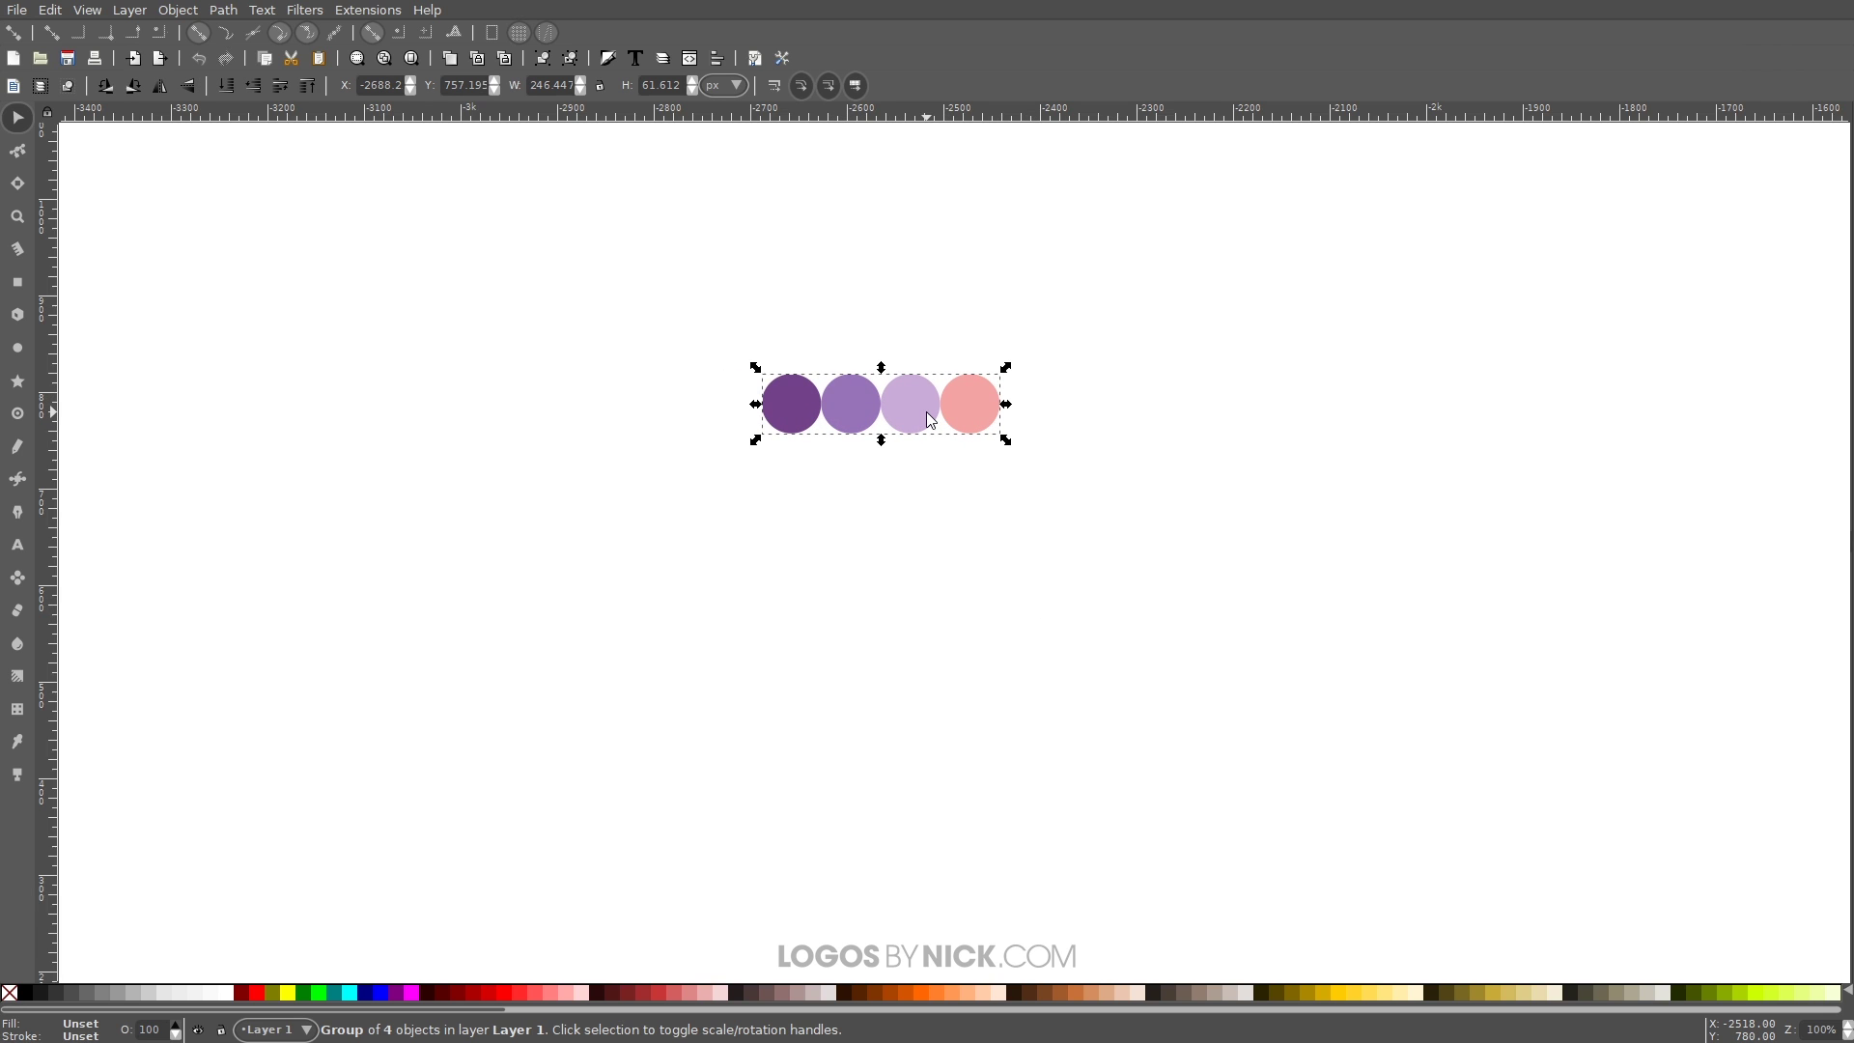
left_click_drag(924, 411, 966, 393)
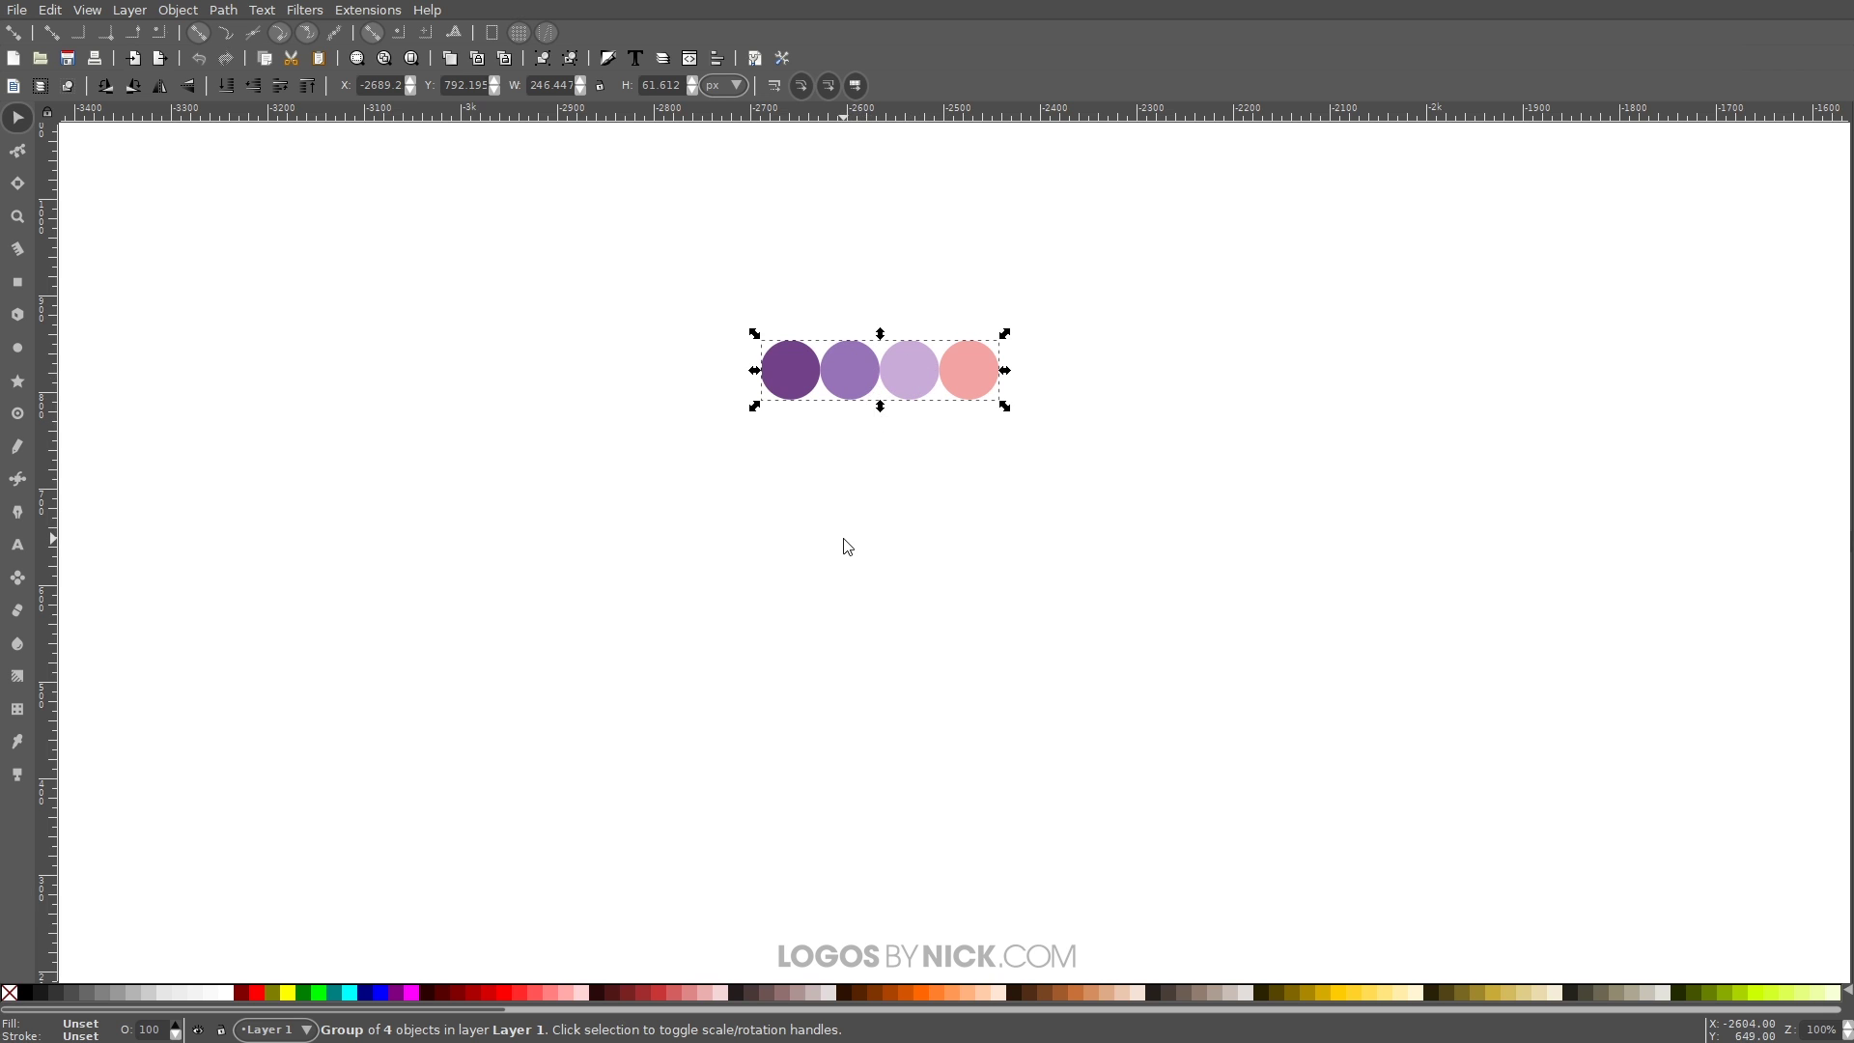
left_click_drag(925, 396, 879, 333)
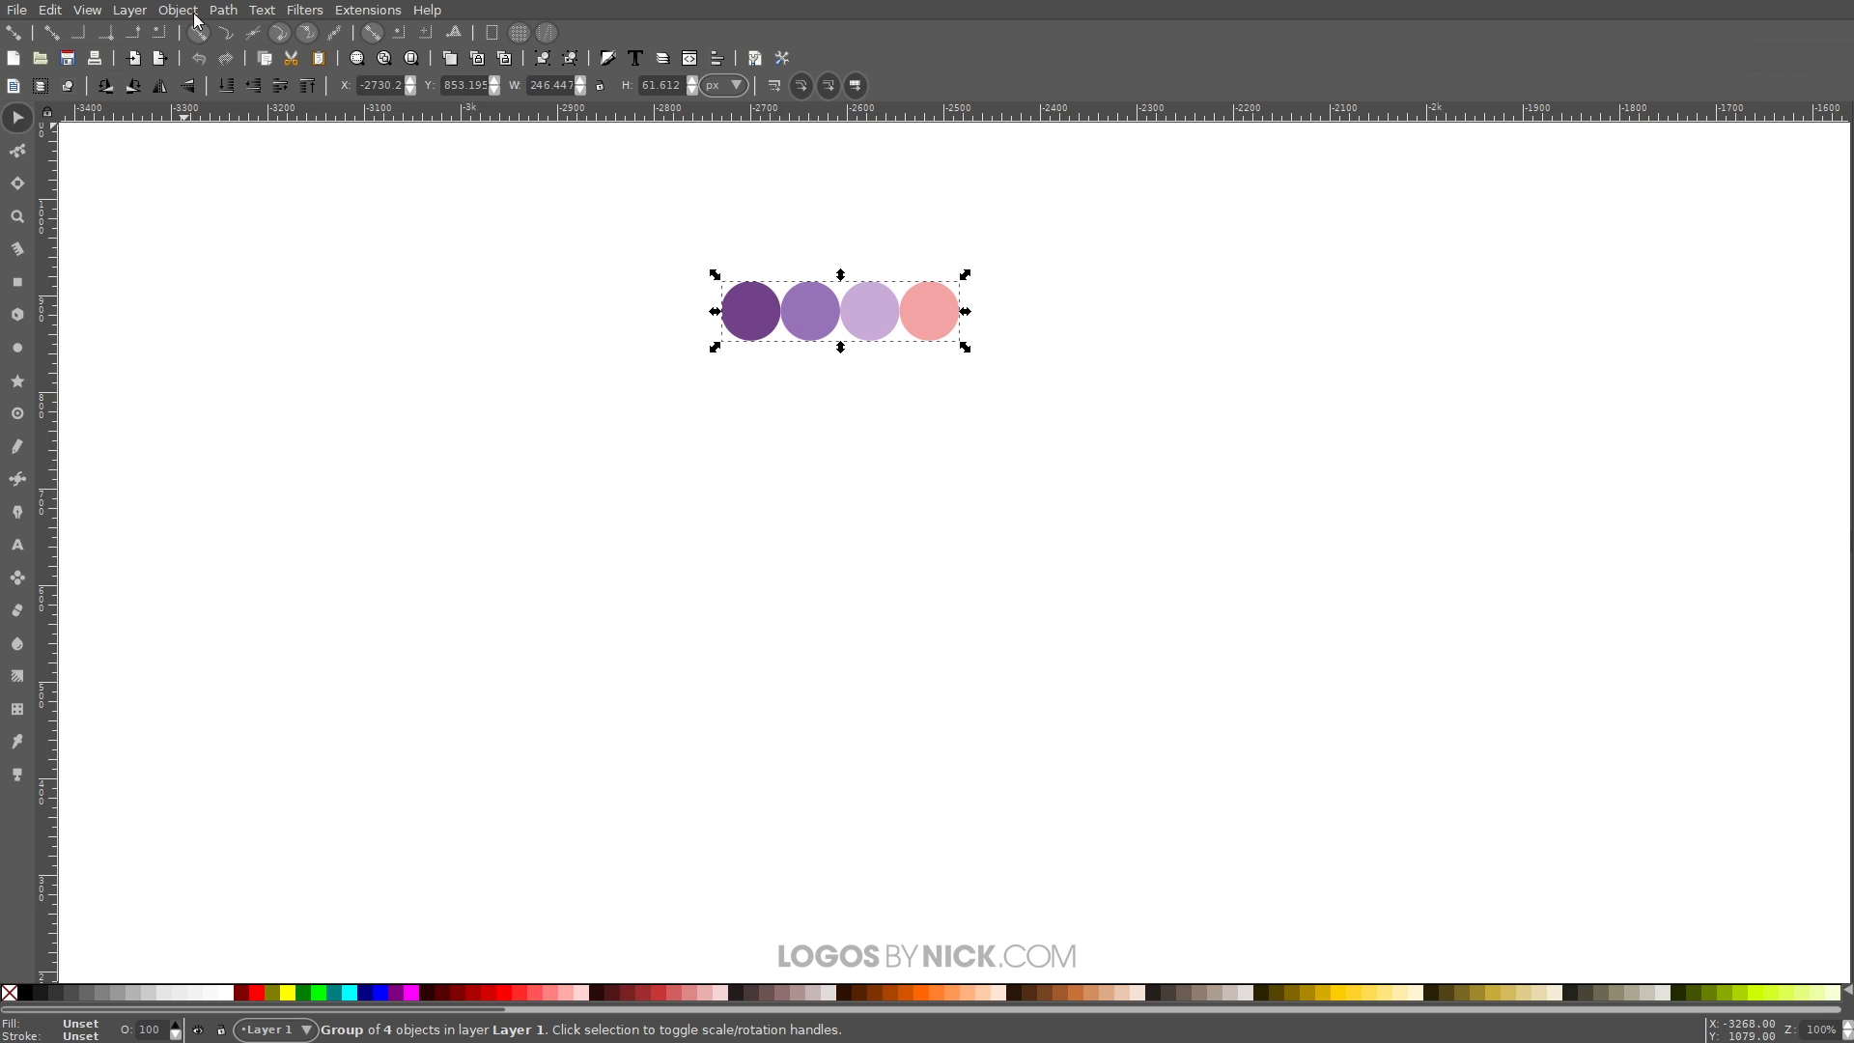
Step: Set the view zoom to 1:1 actual size
left_click(87, 11)
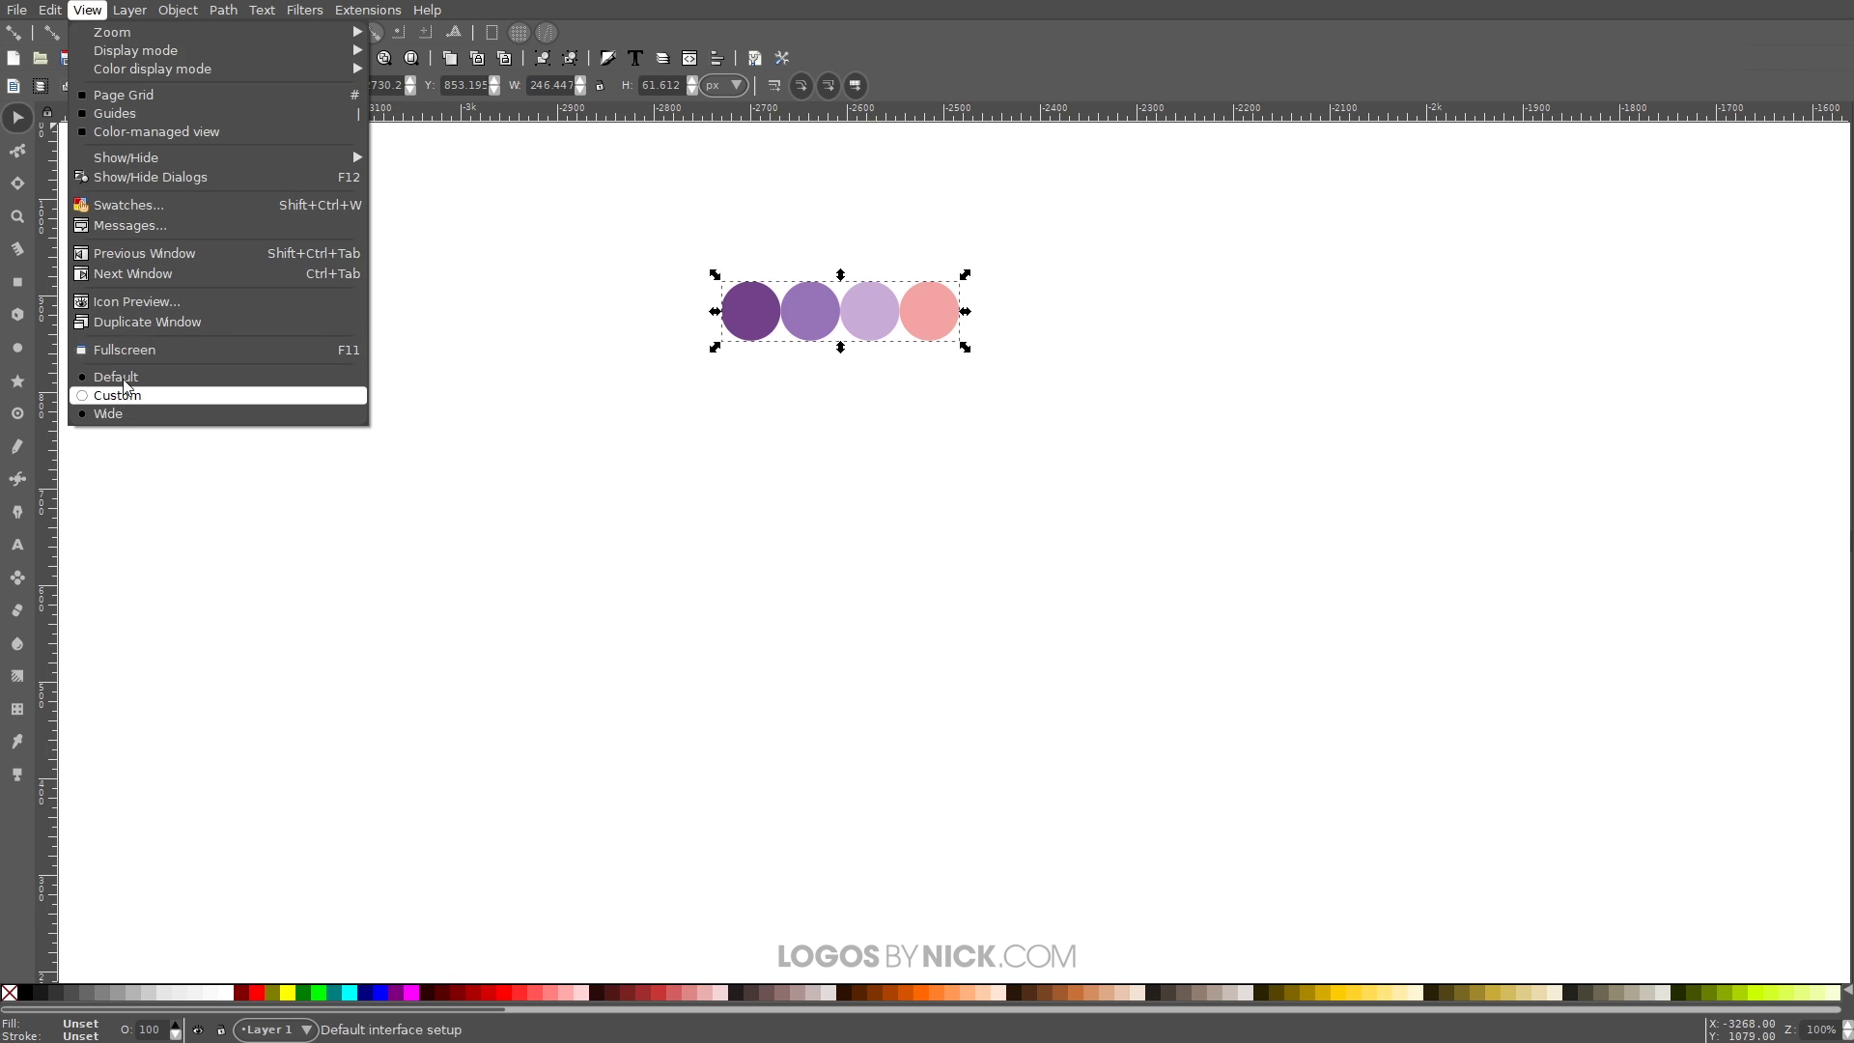
mouse_move(193, 33)
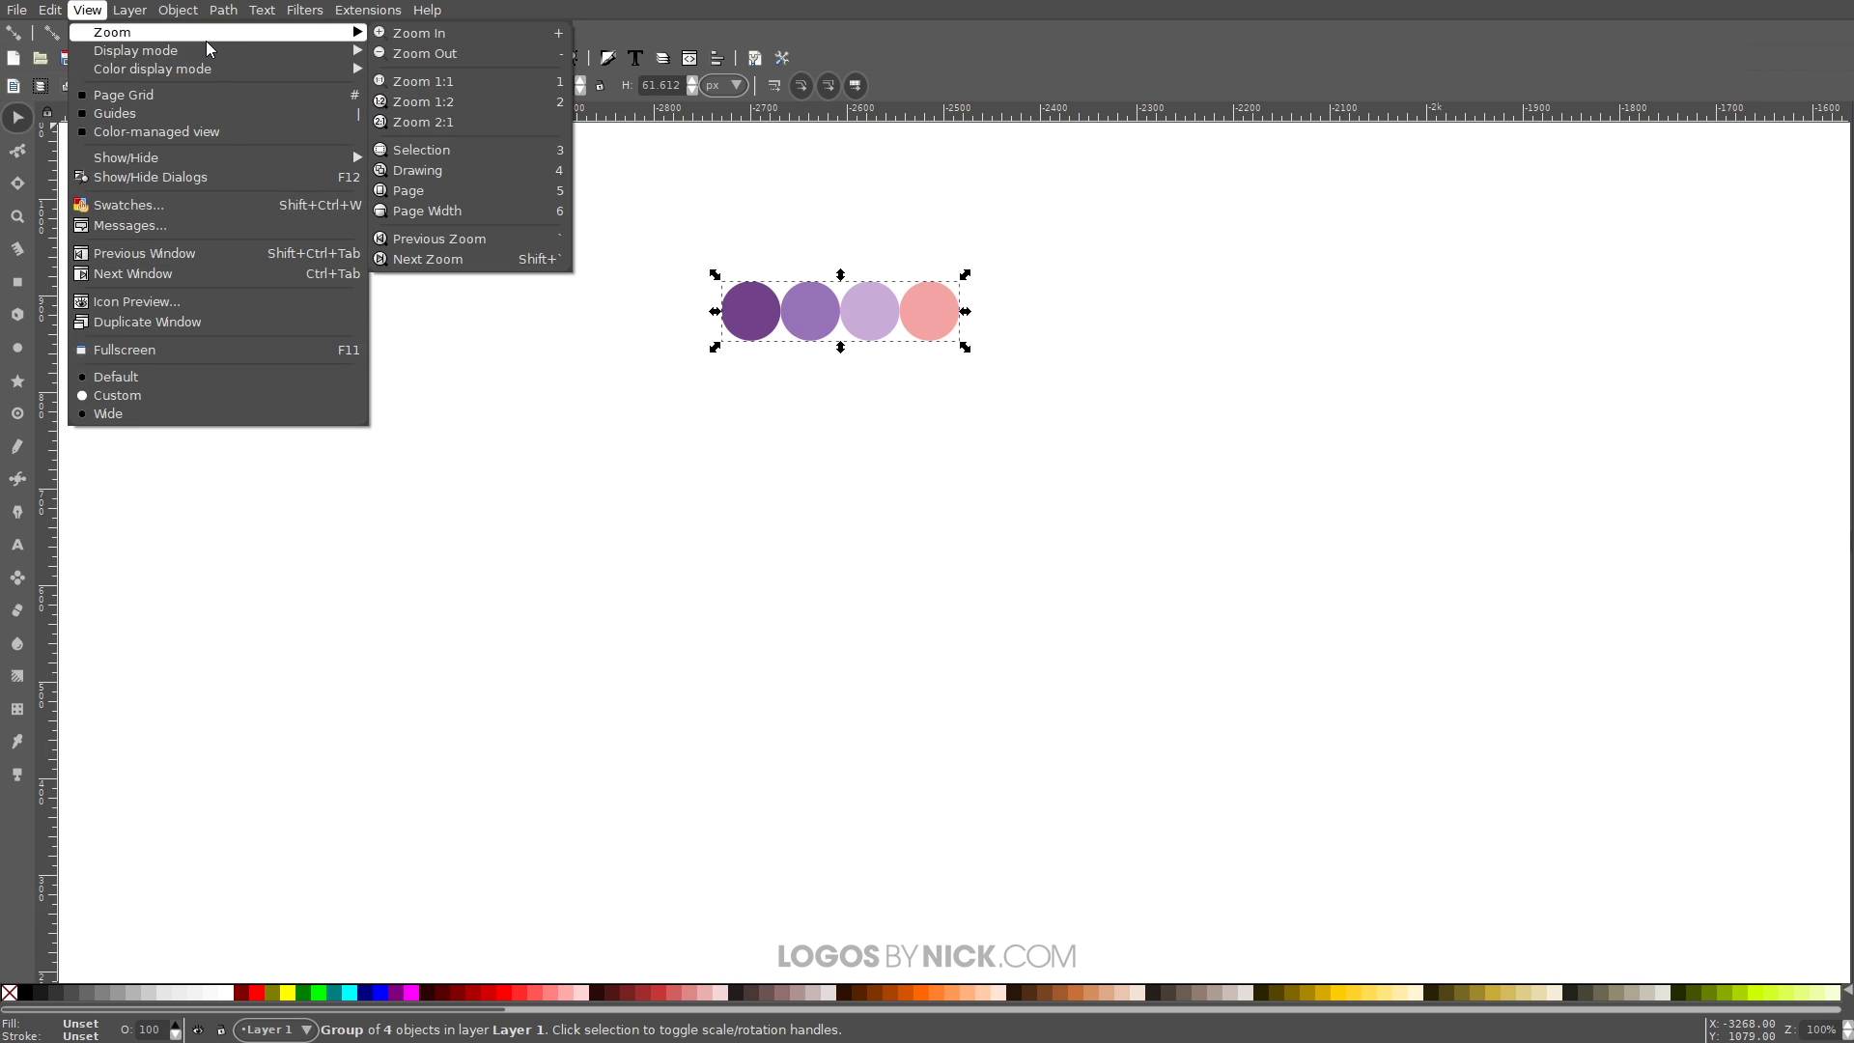
left_click(465, 85)
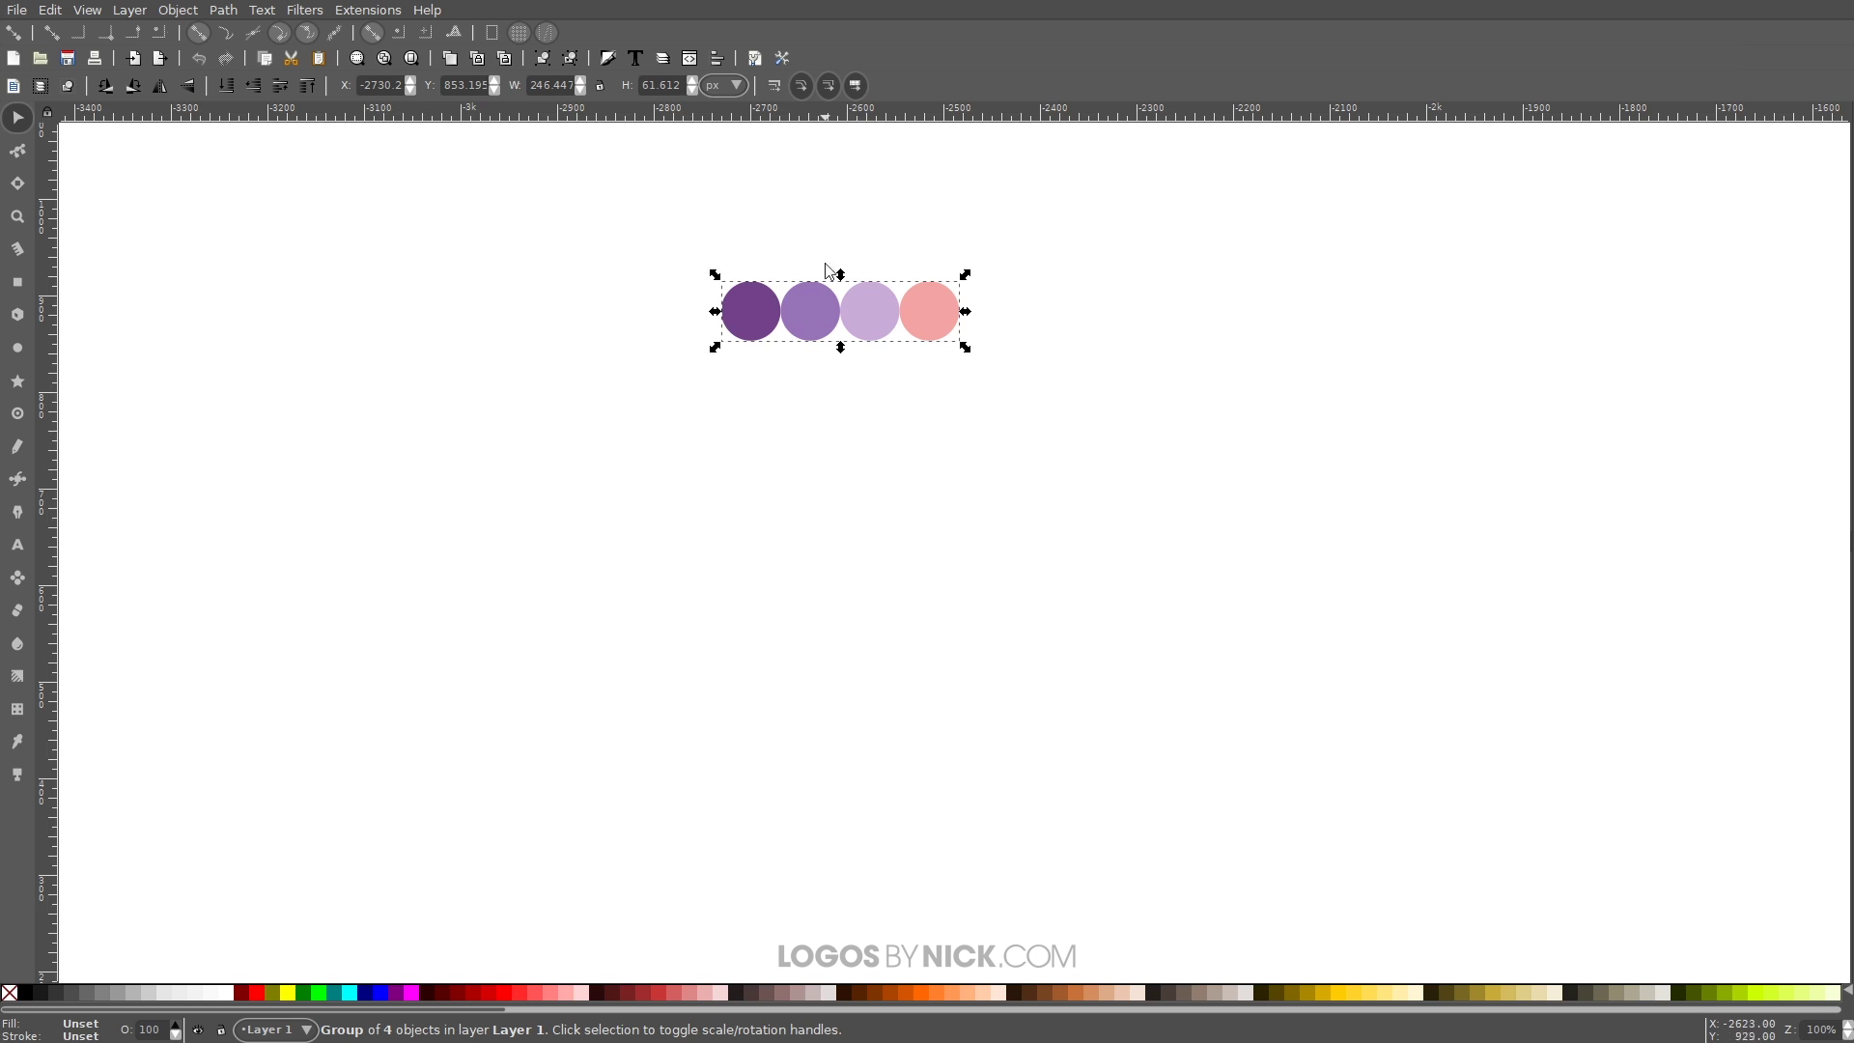
Step: Open Align and Distribute relative to the last selected object, plus the Fill and Stroke dialog
left_click(717, 60)
left_click(1743, 162)
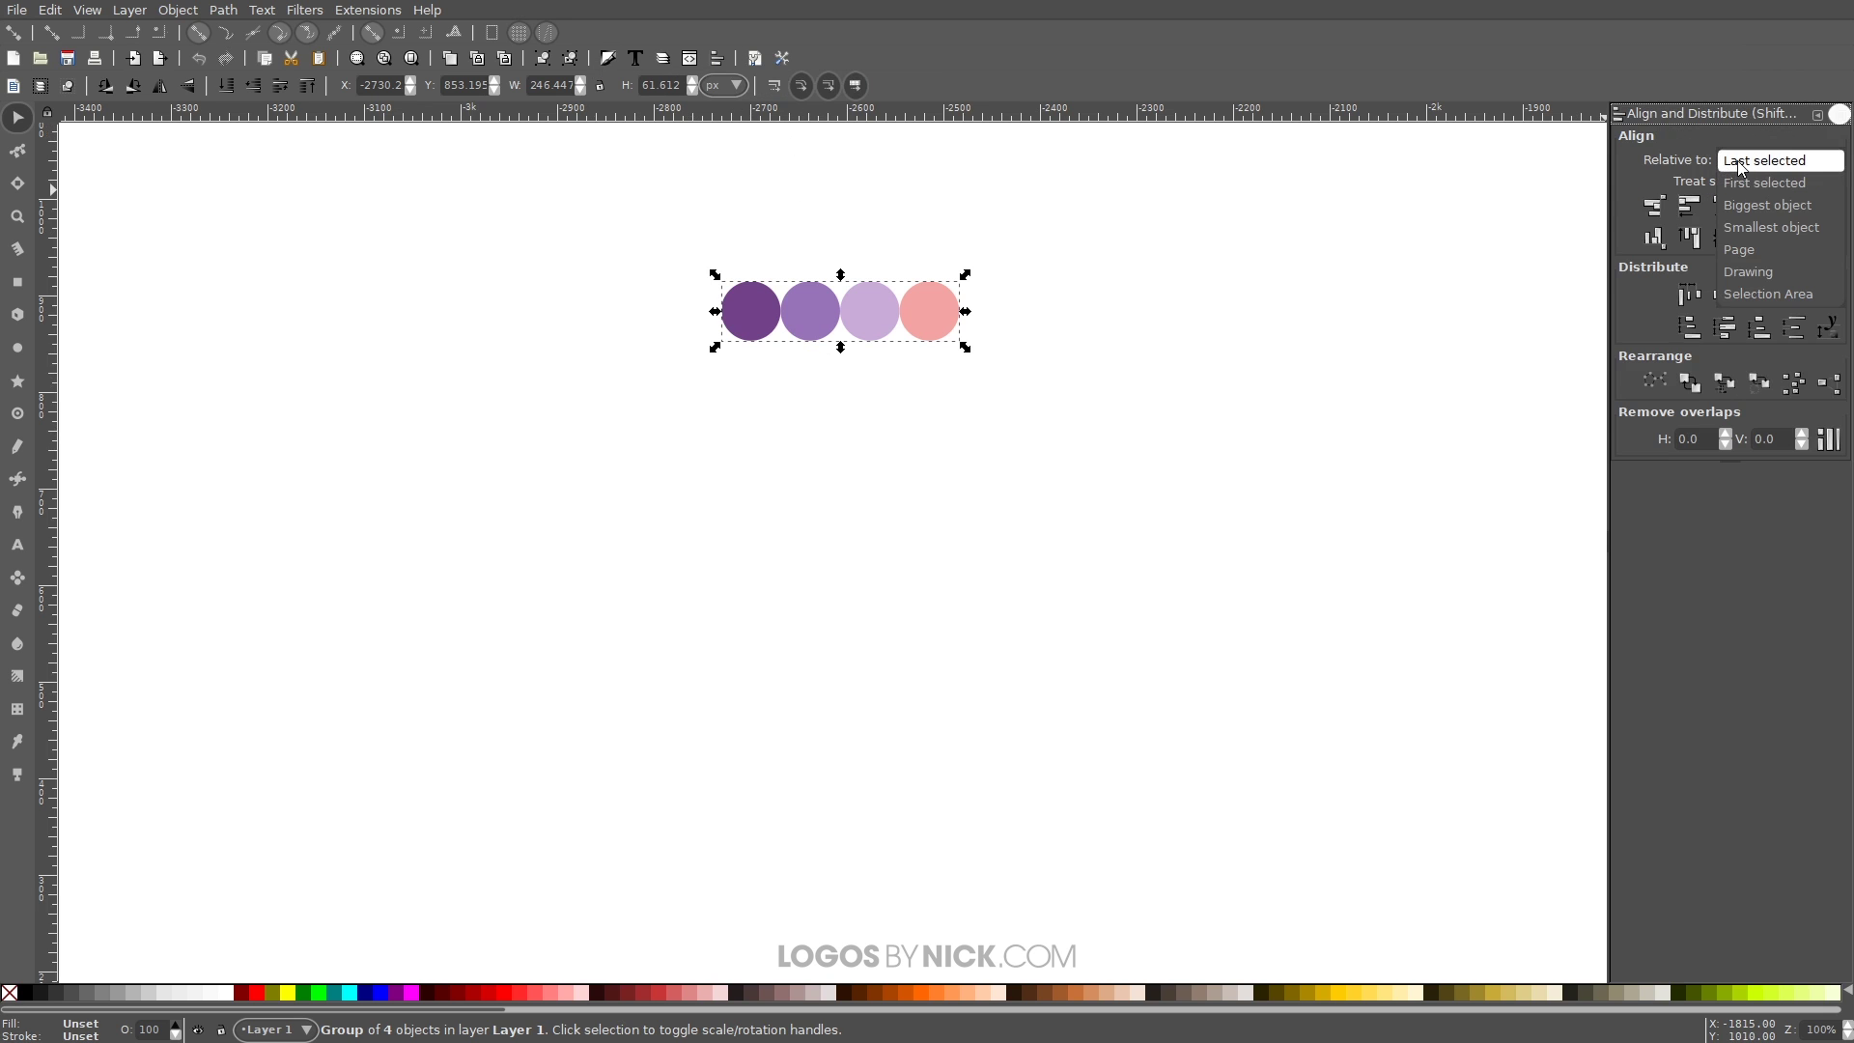
left_click(1764, 160)
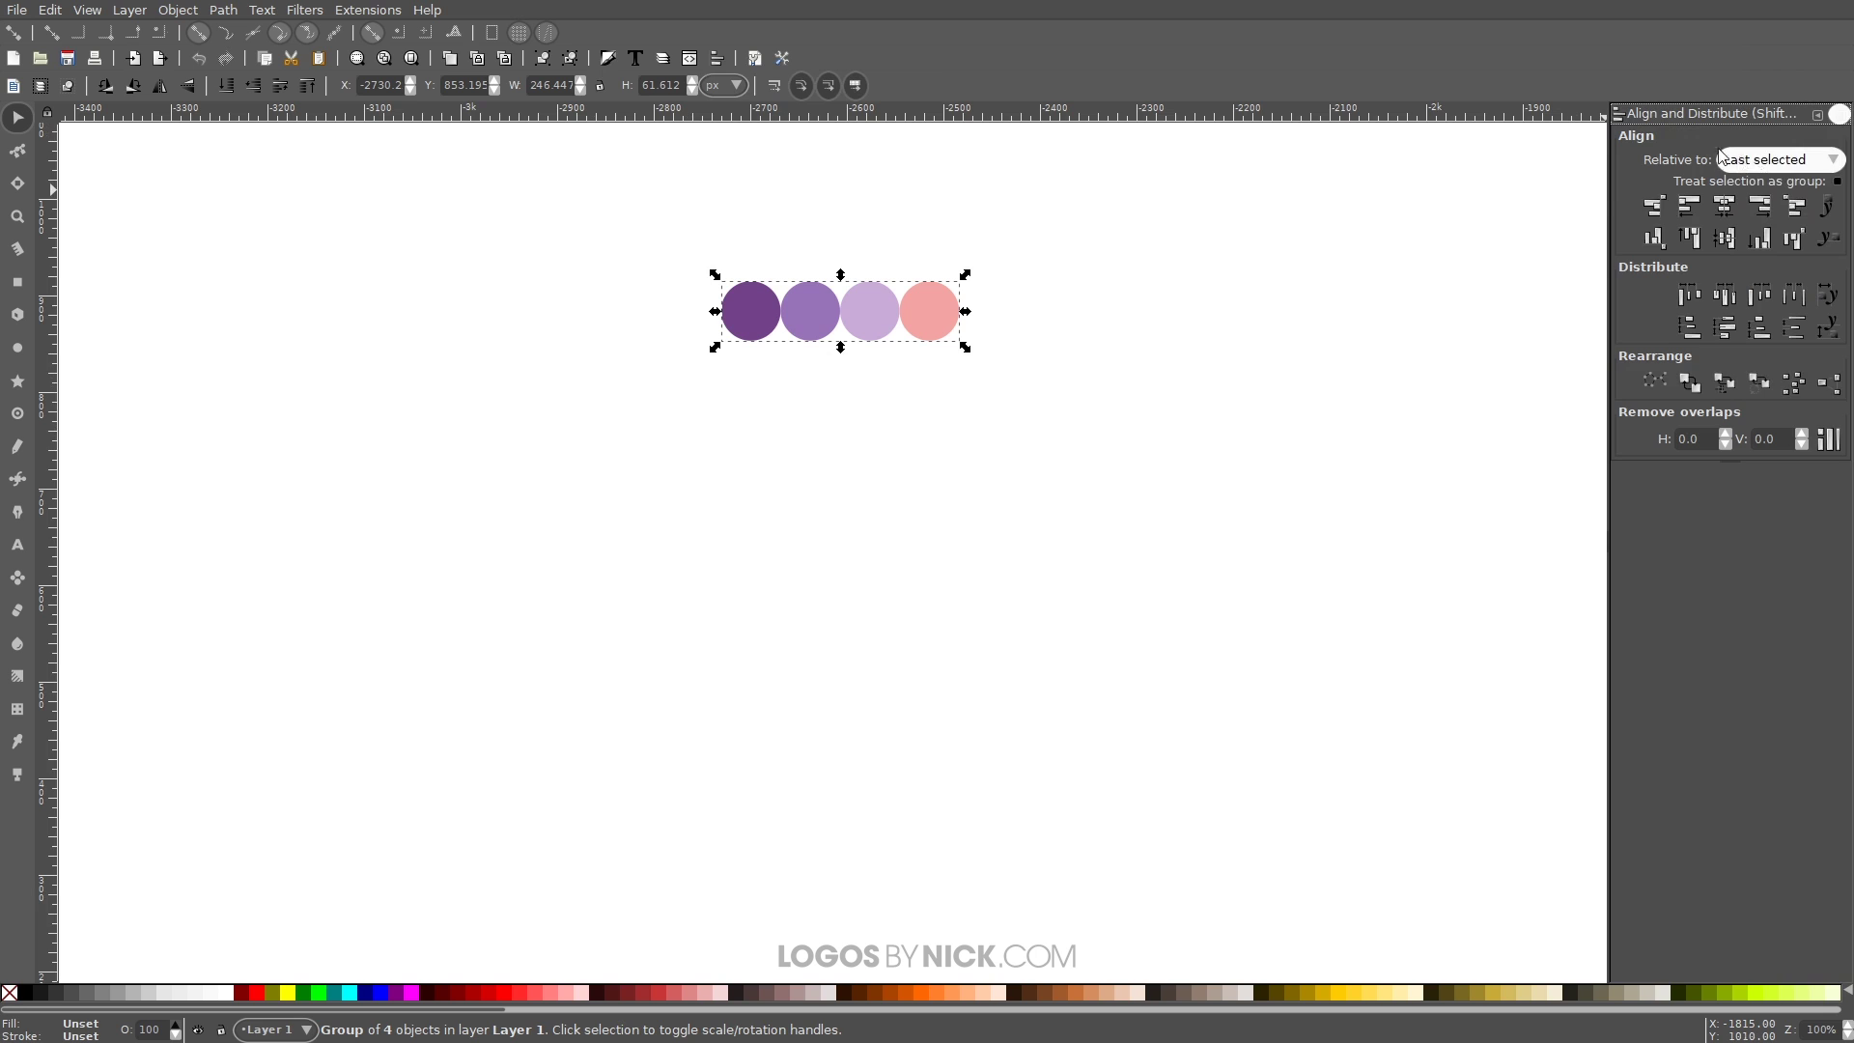
left_click(607, 60)
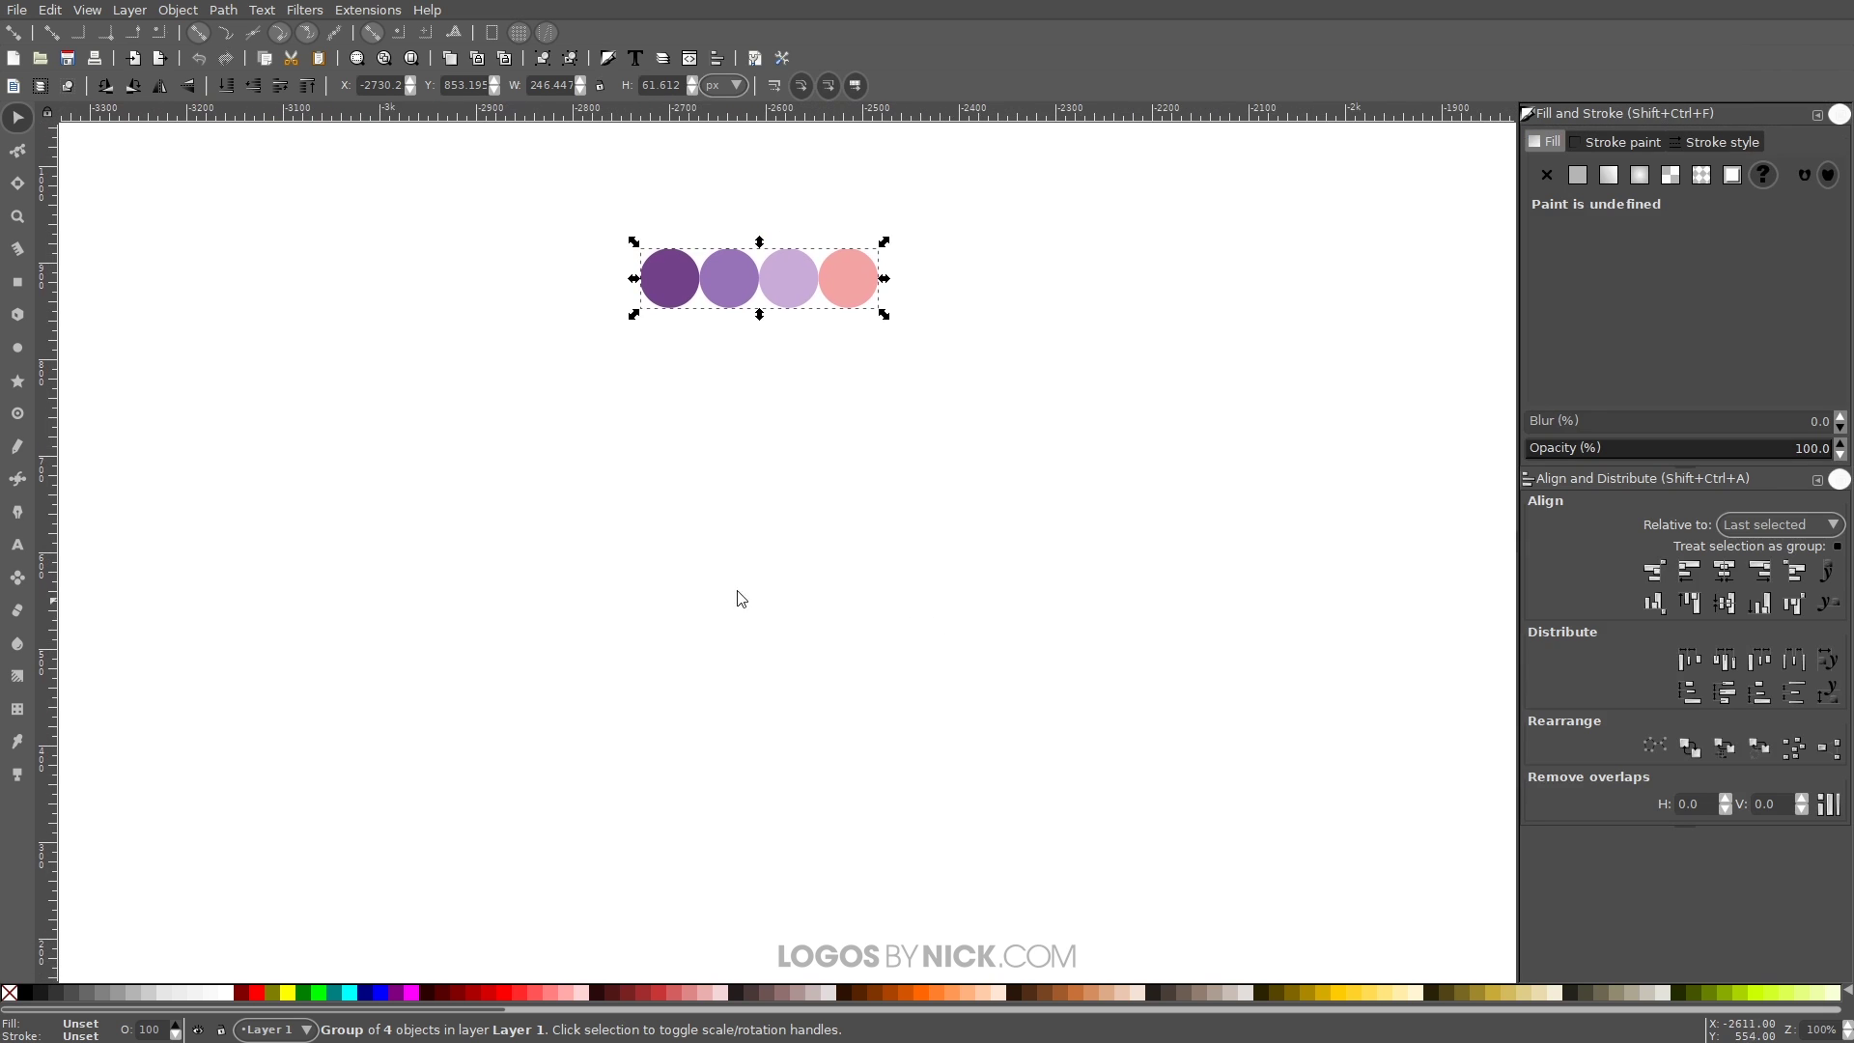
Step: Draw a large square below the circles and lower its opacity to about 55%
left_click_drag(1004, 704, 1001, 670)
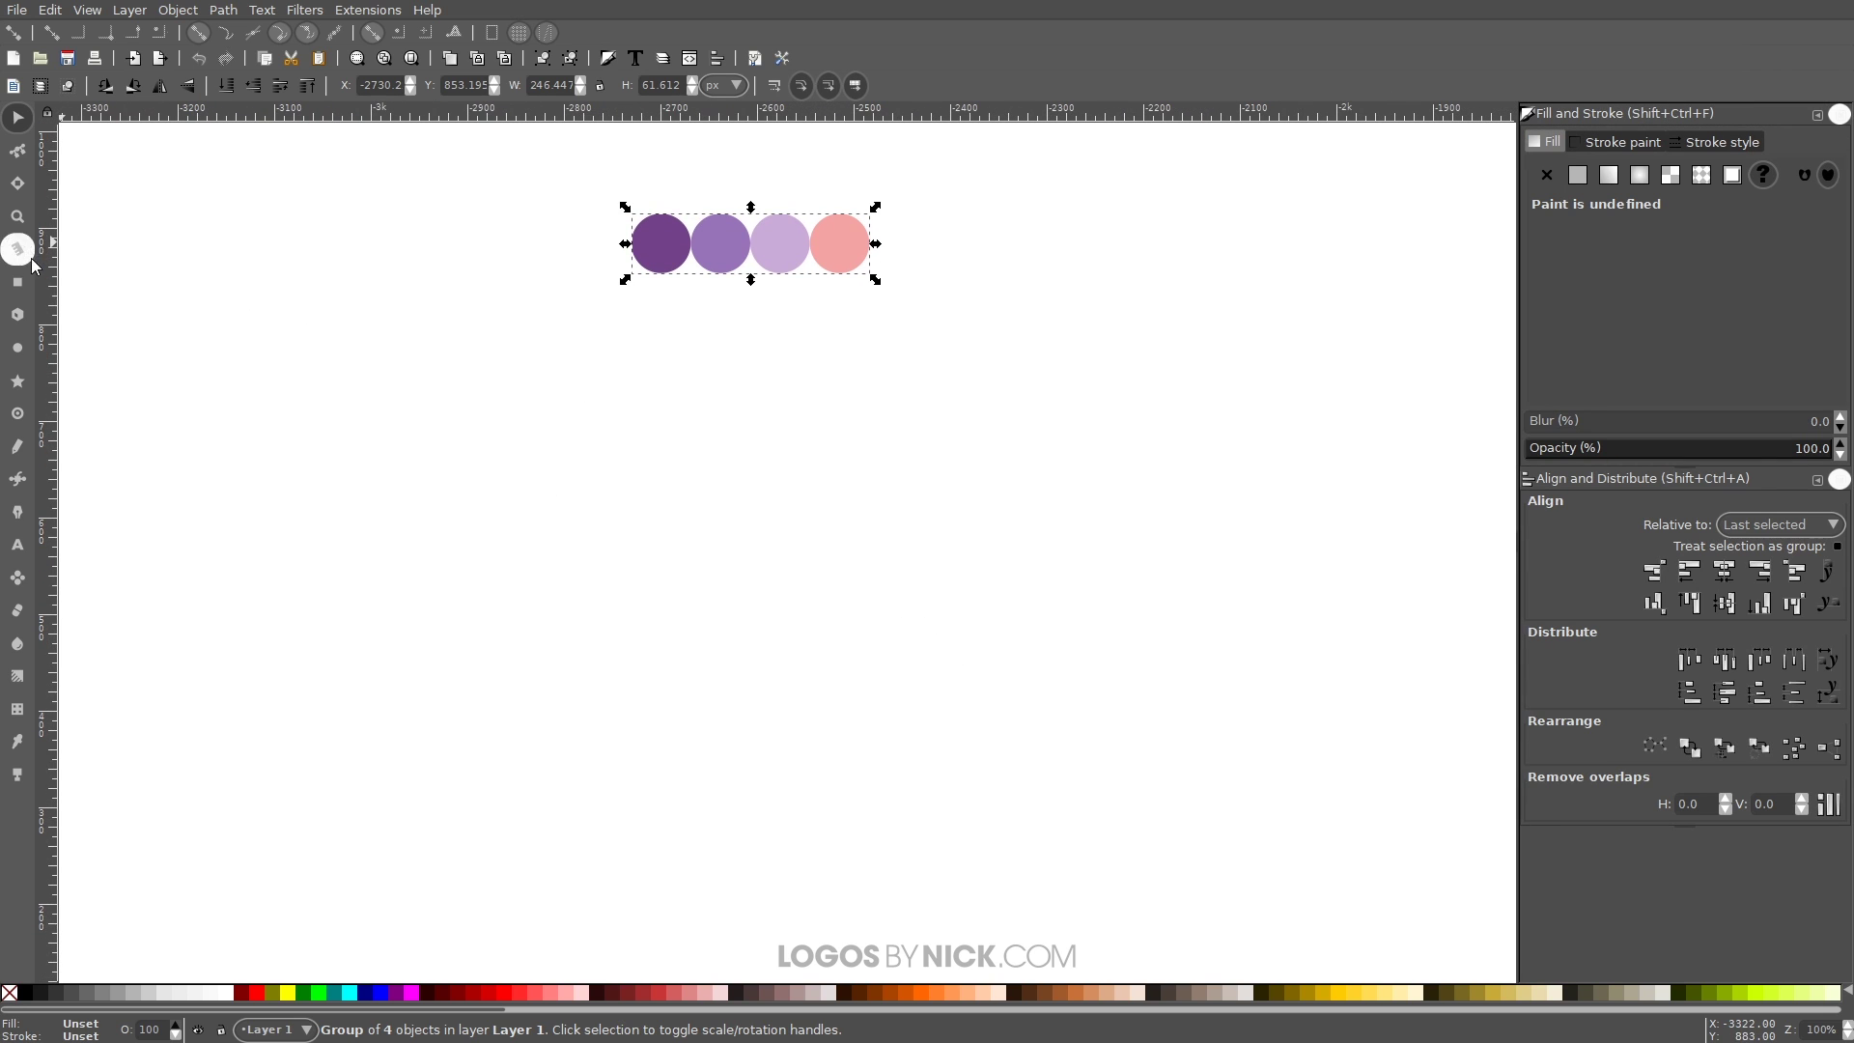
left_click(18, 284)
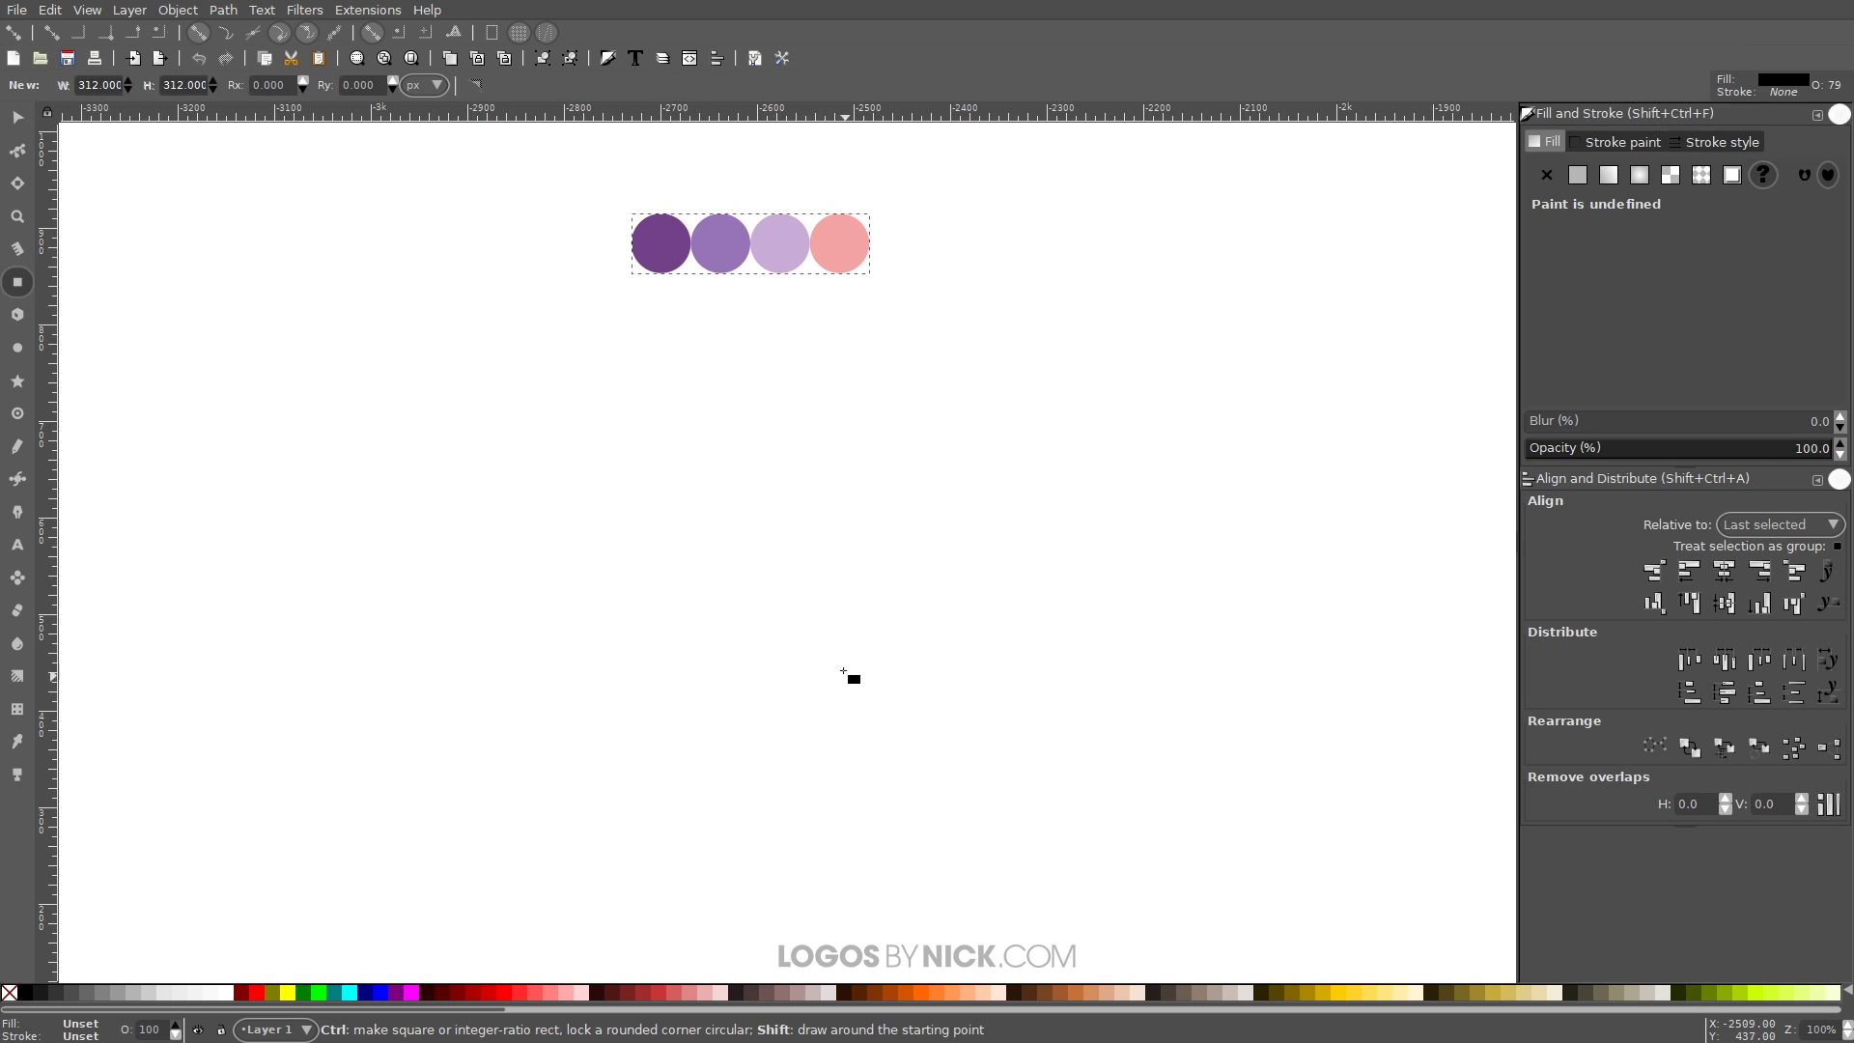
mouse_move(757, 601)
left_mouse_down()
mouse_move(1034, 842)
mouse_move(965, 801)
left_mouse_up()
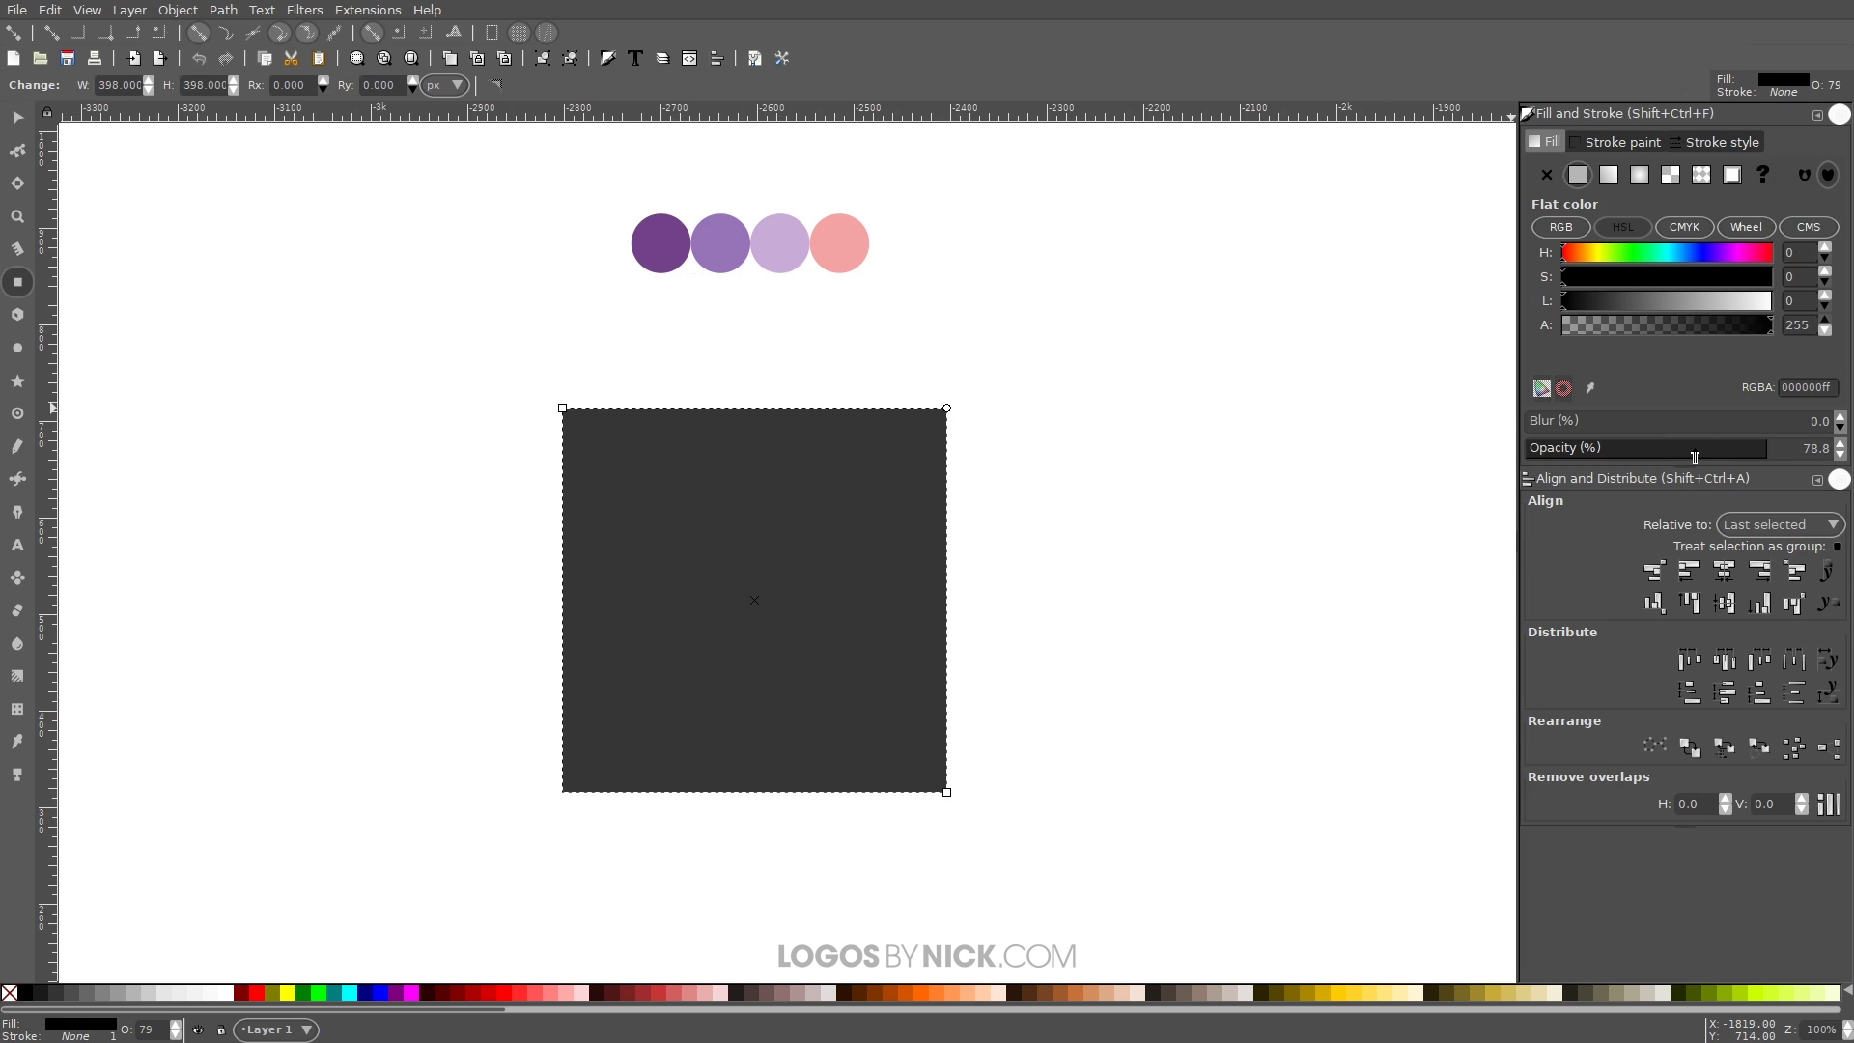
left_click_drag(1695, 456, 1701, 456)
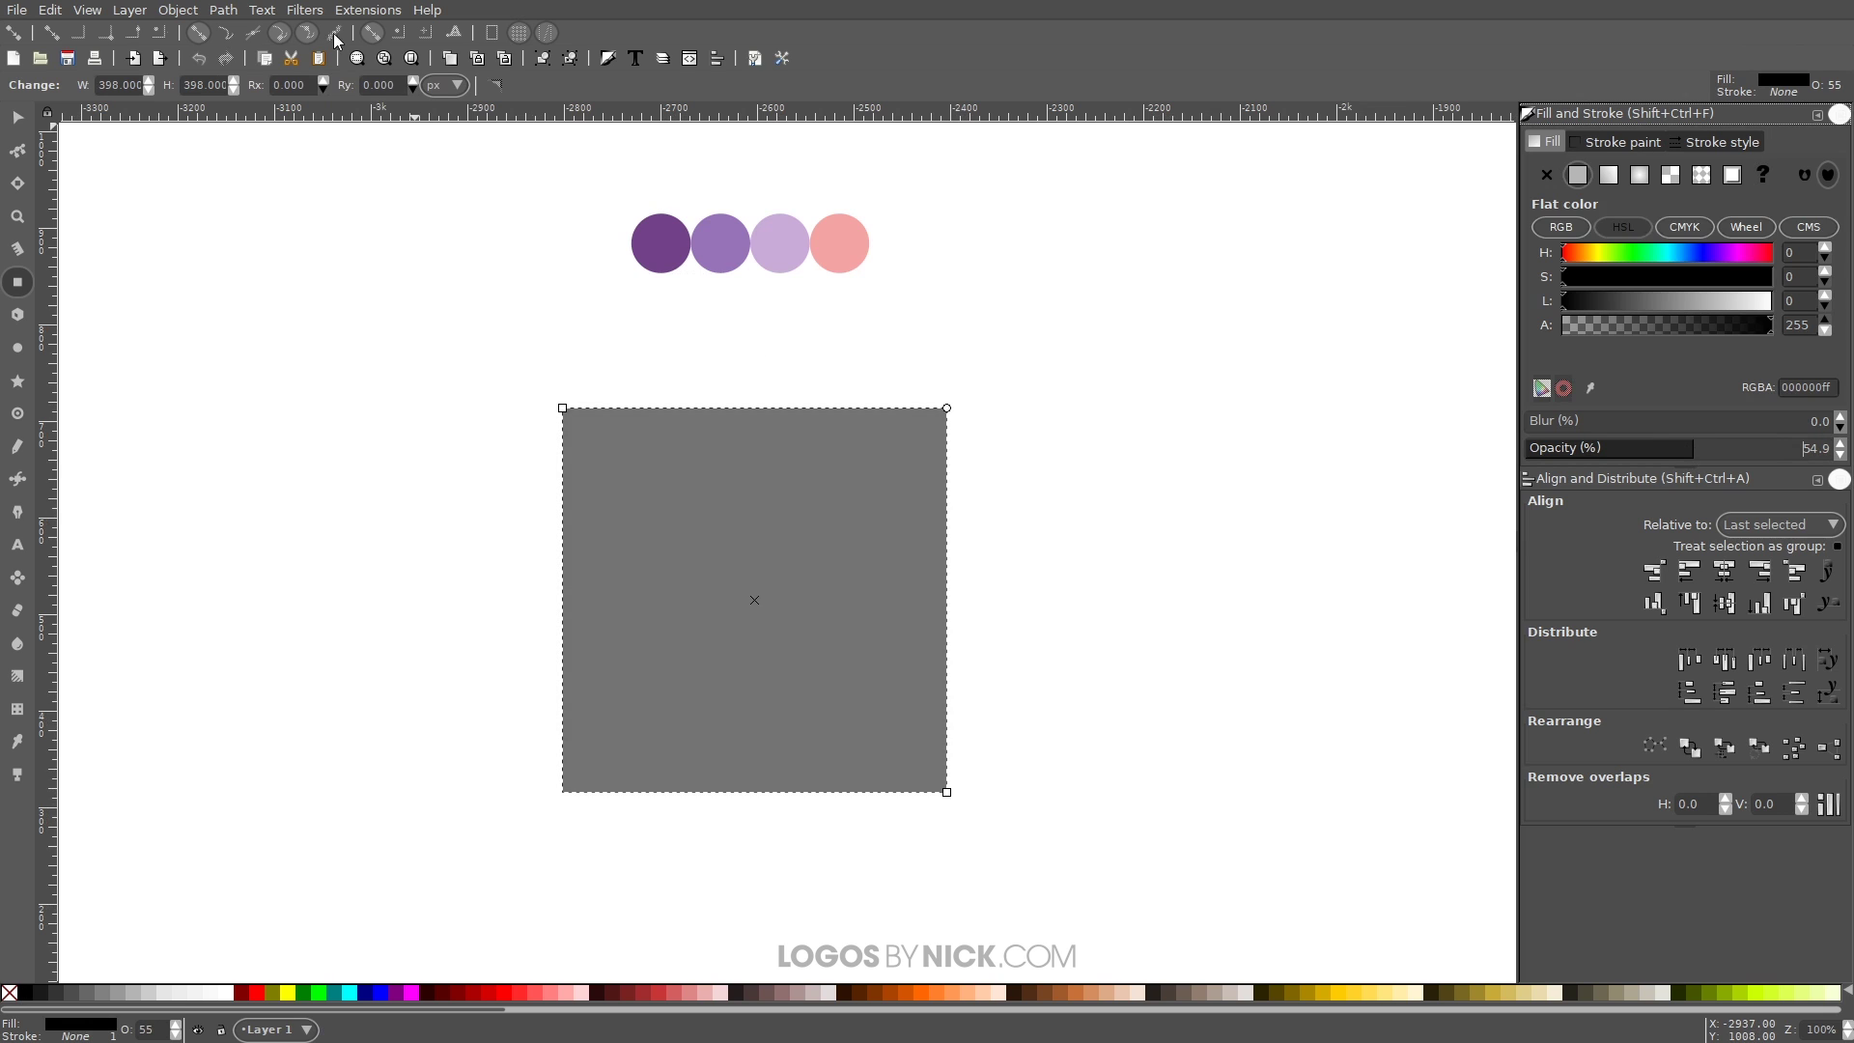
Step: Convert the square to a path with Object to Path
left_click(215, 13)
left_click(222, 34)
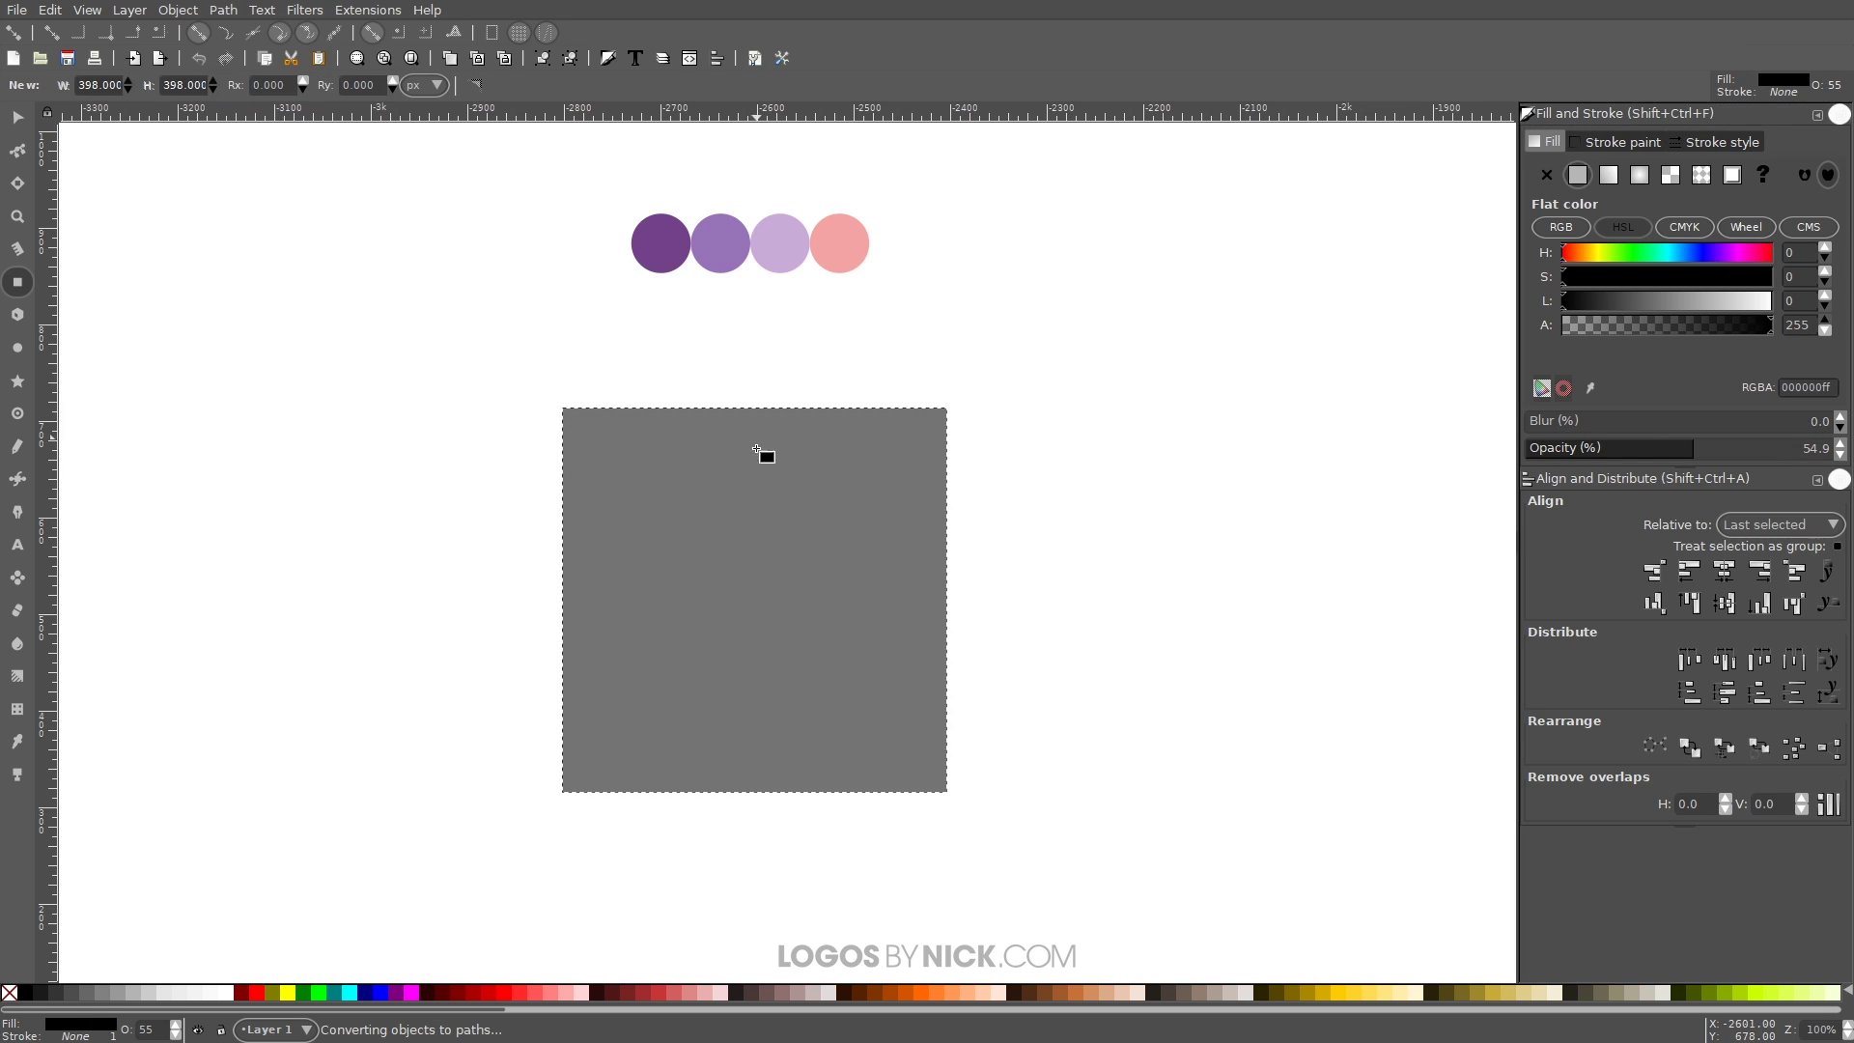
left_click_drag(782, 519, 788, 501)
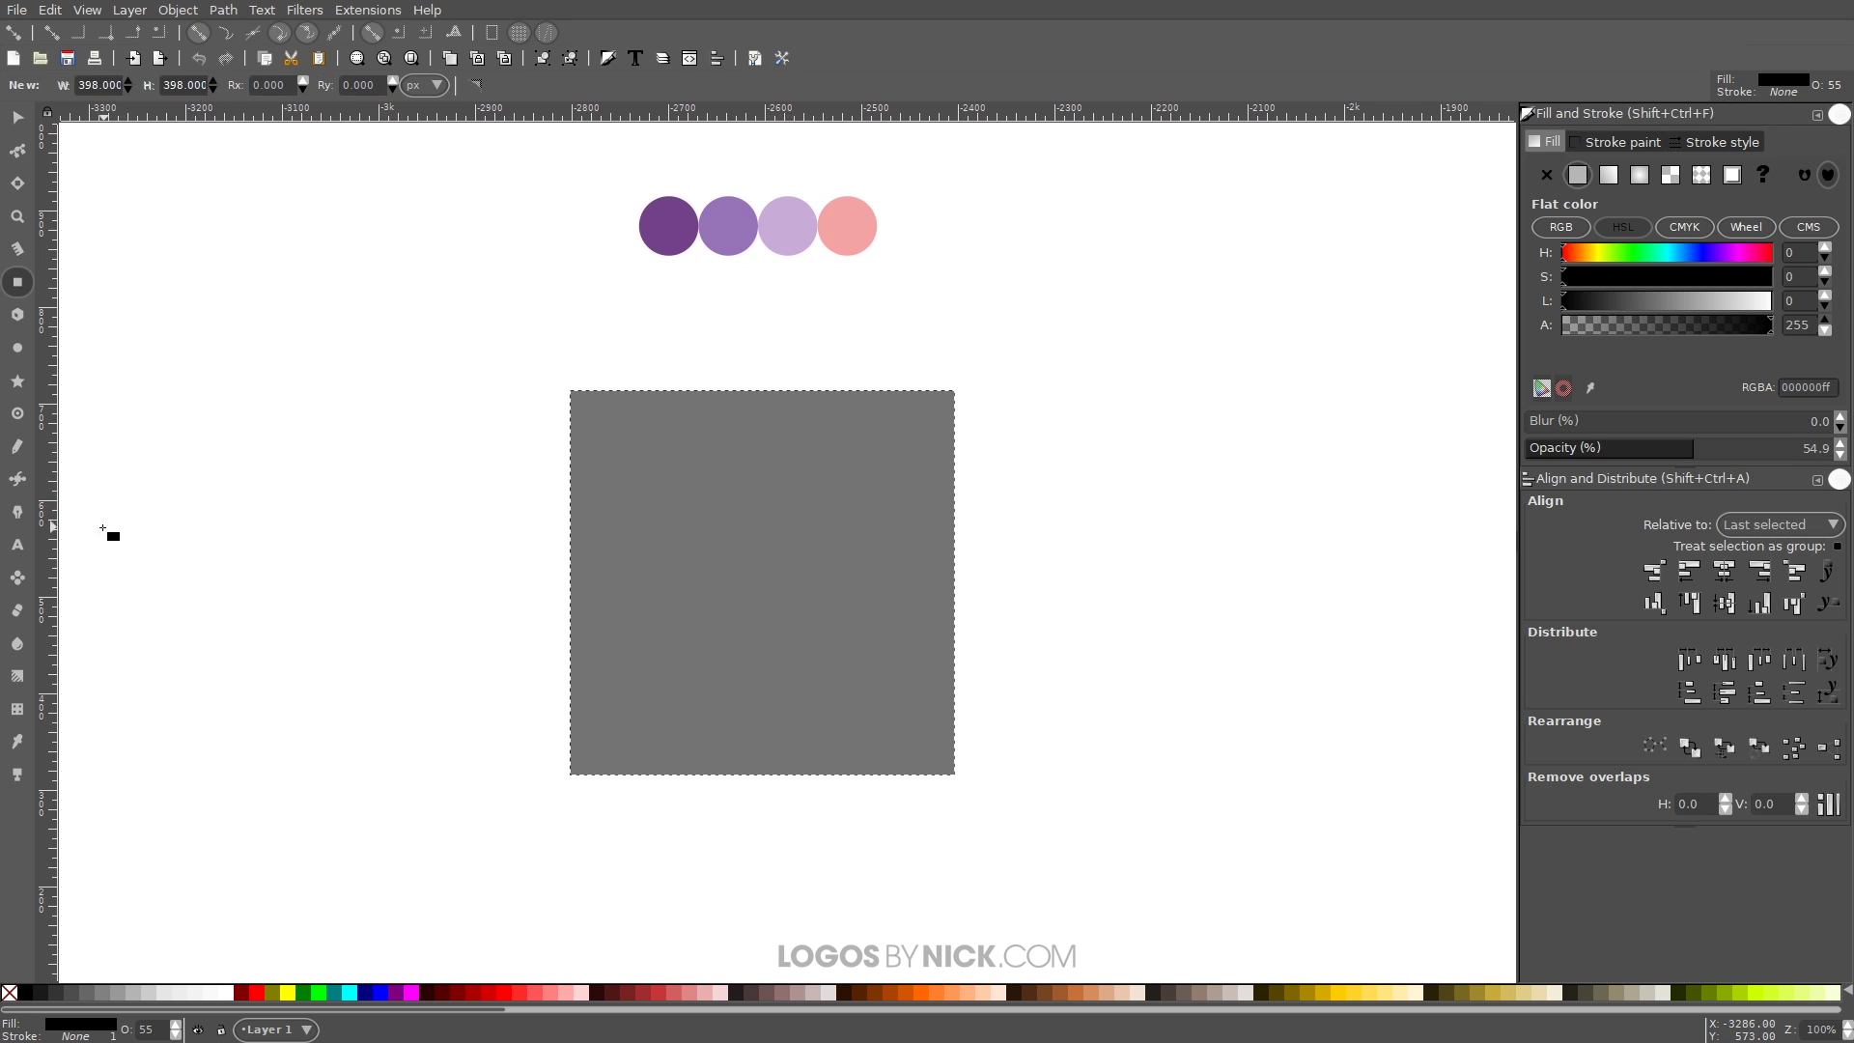
Step: With the Pencil, draw a wavy line across the square's bottom, removing the stray strokes
left_click(19, 449)
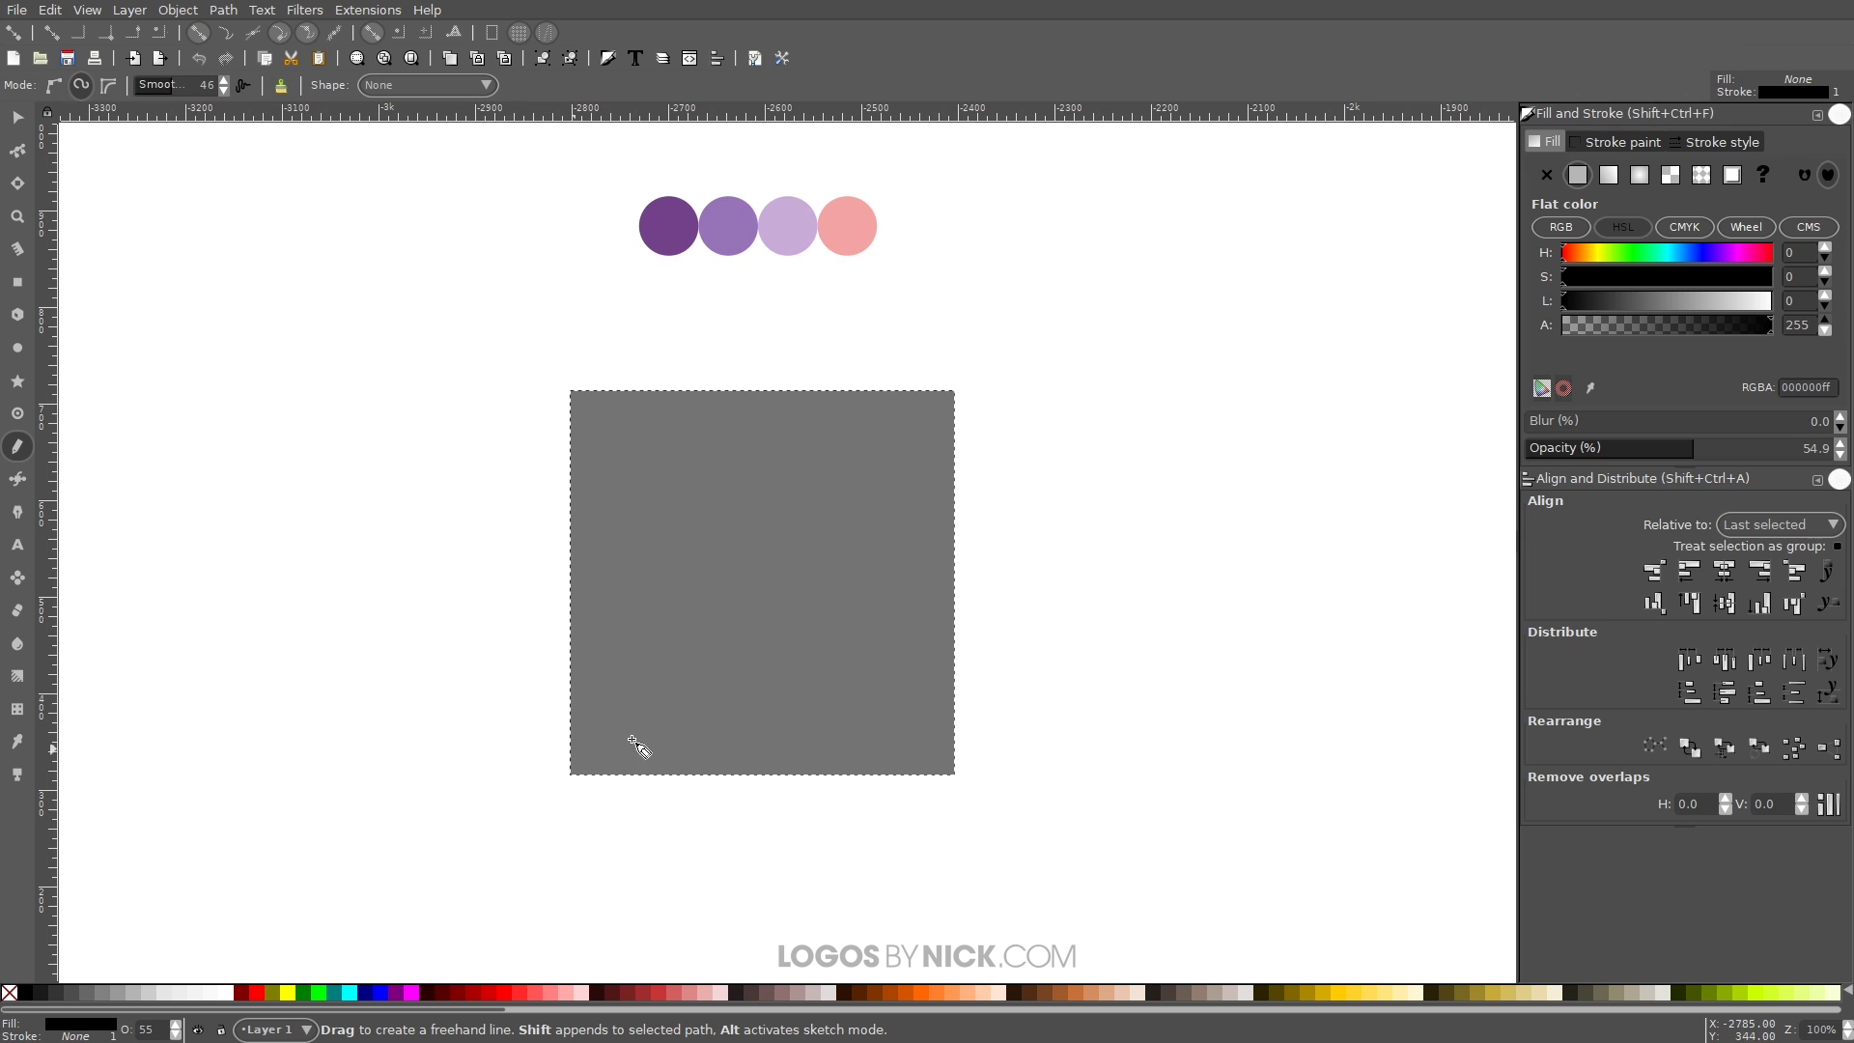
mouse_move(542, 749)
left_mouse_down()
mouse_move(652, 719)
mouse_move(840, 748)
mouse_move(1015, 697)
left_mouse_up()
scroll(775, 742, "up", 1)
scroll(774, 742, "left", 1)
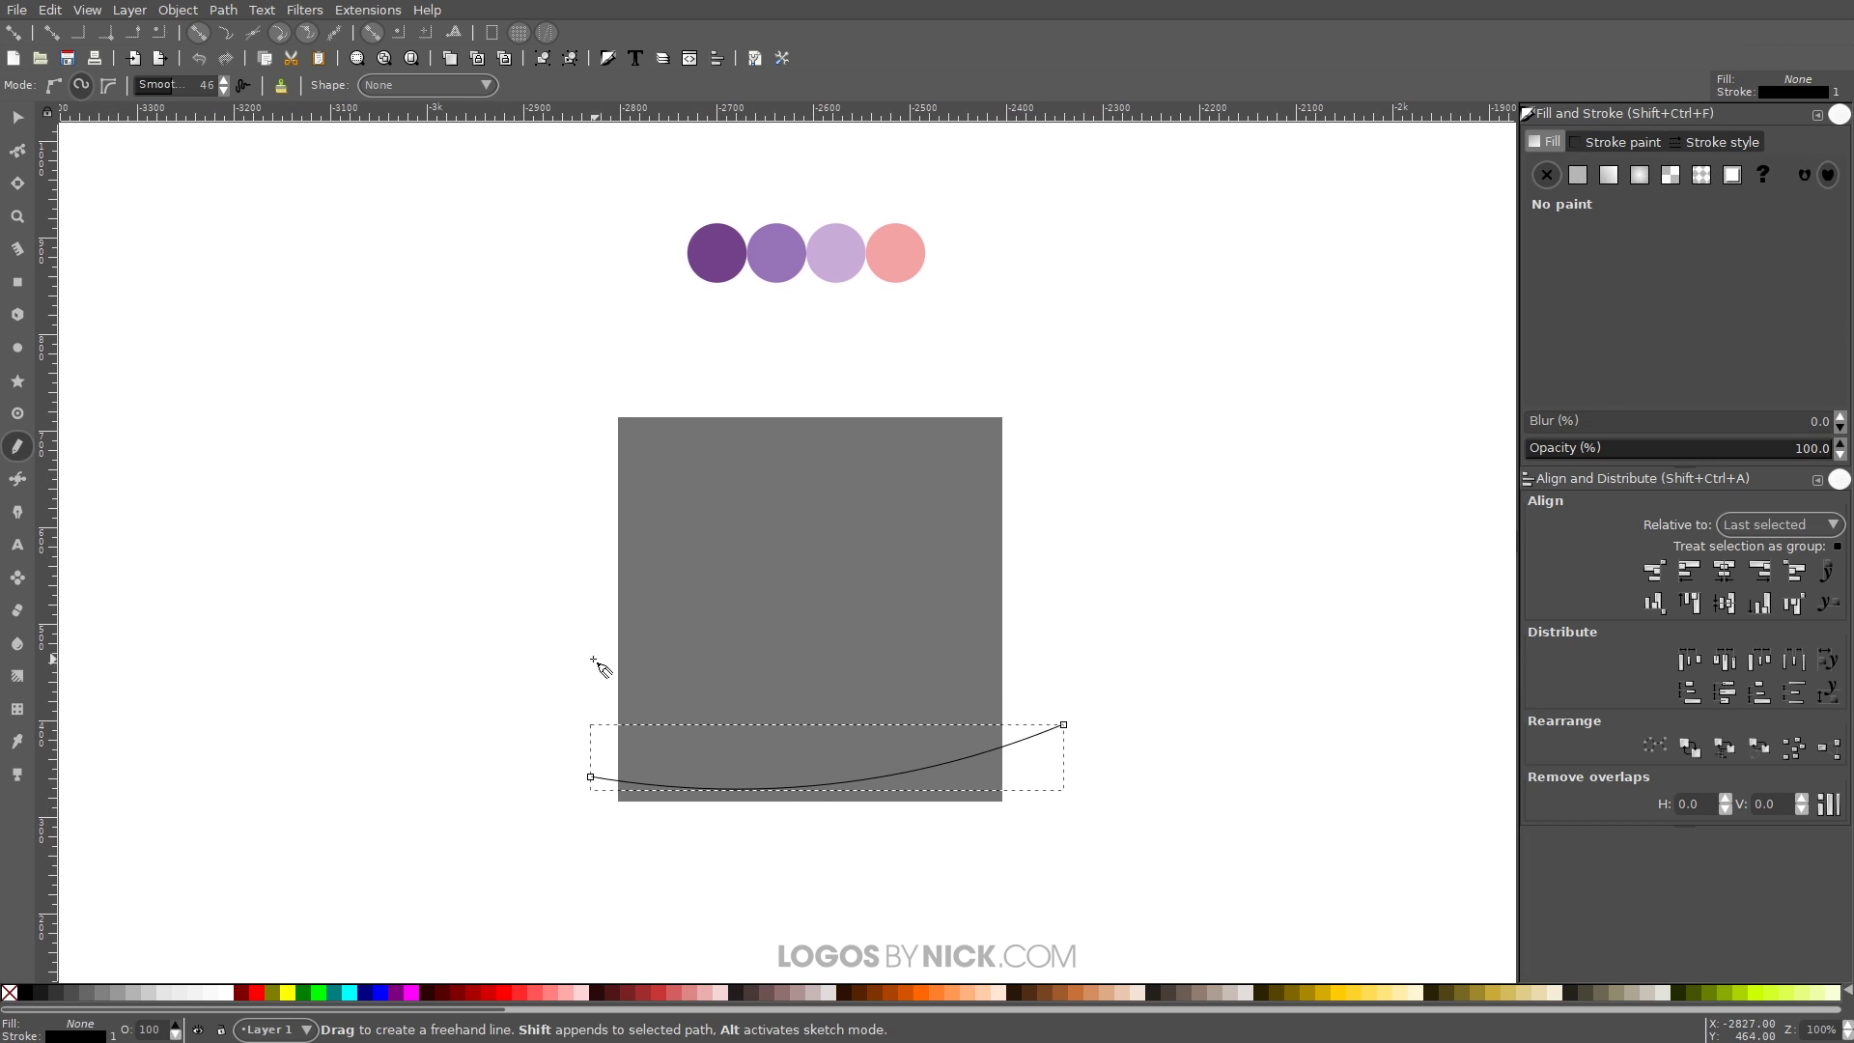
scroll(961, 775, "up", 1)
scroll(961, 775, "left", 1)
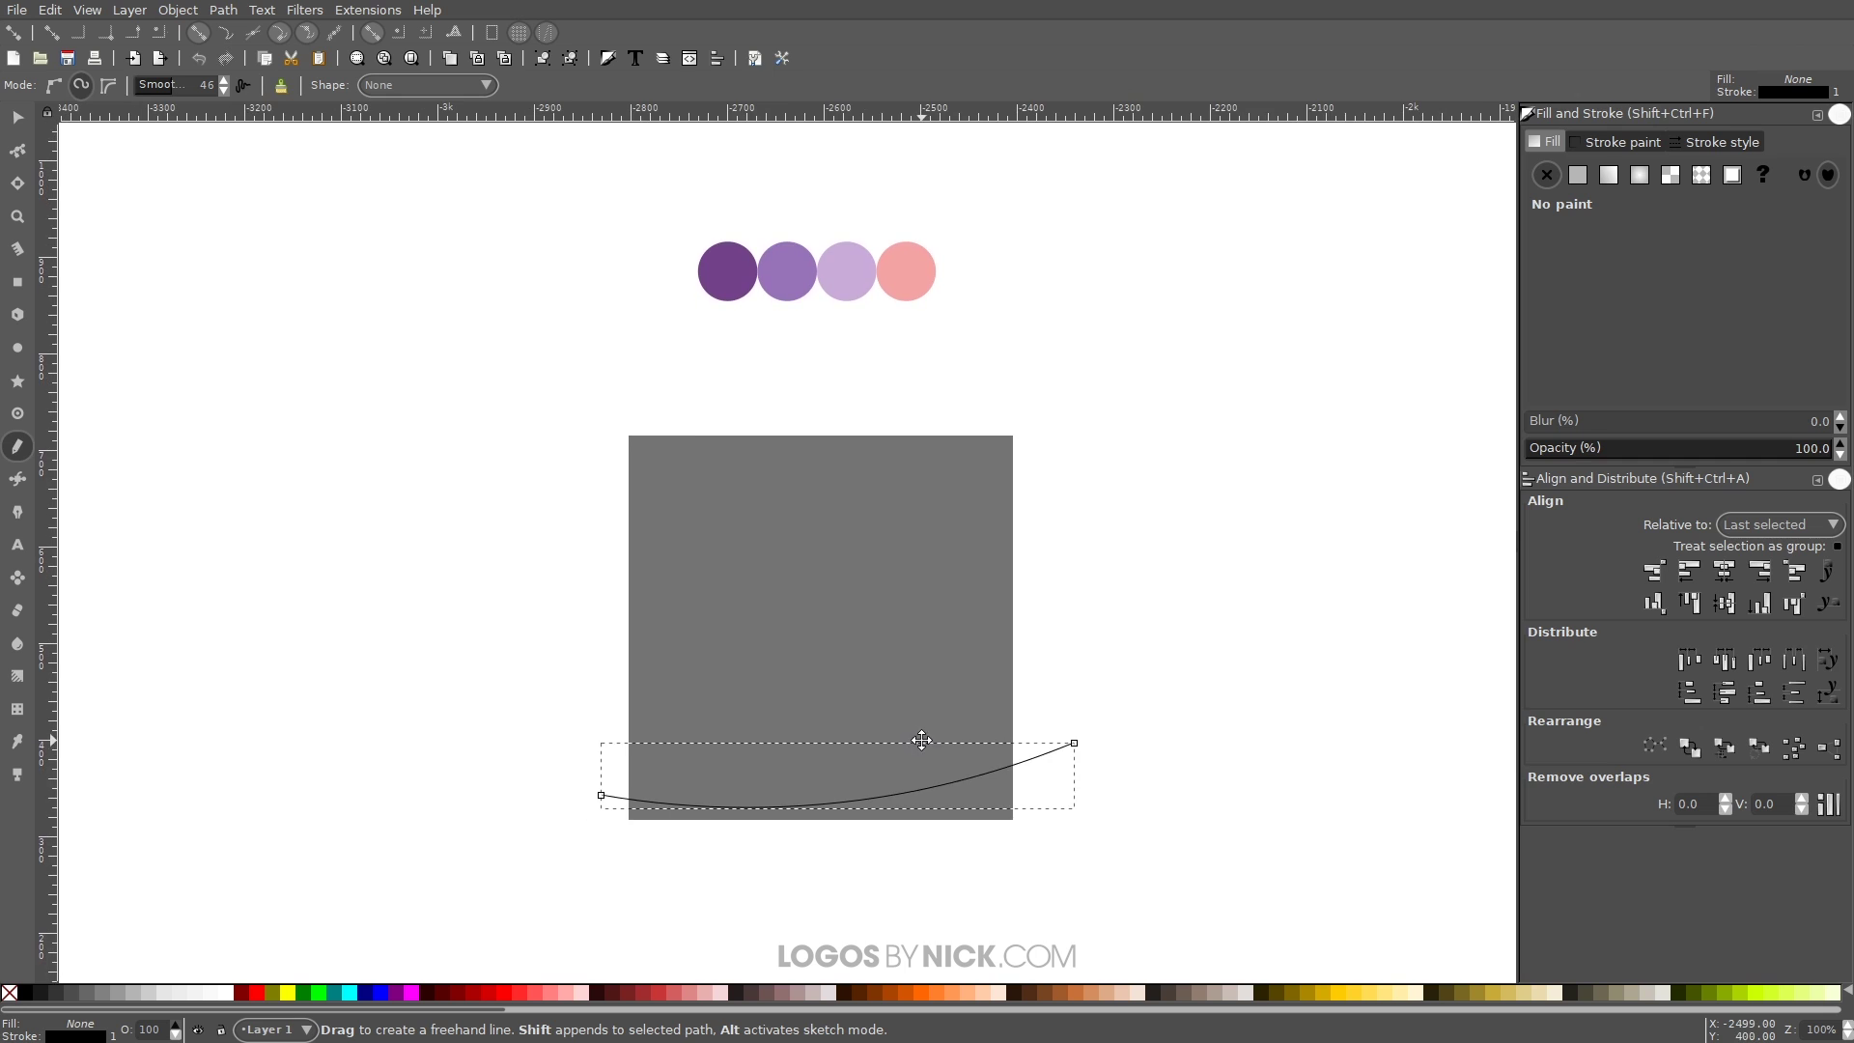
key("Delete")
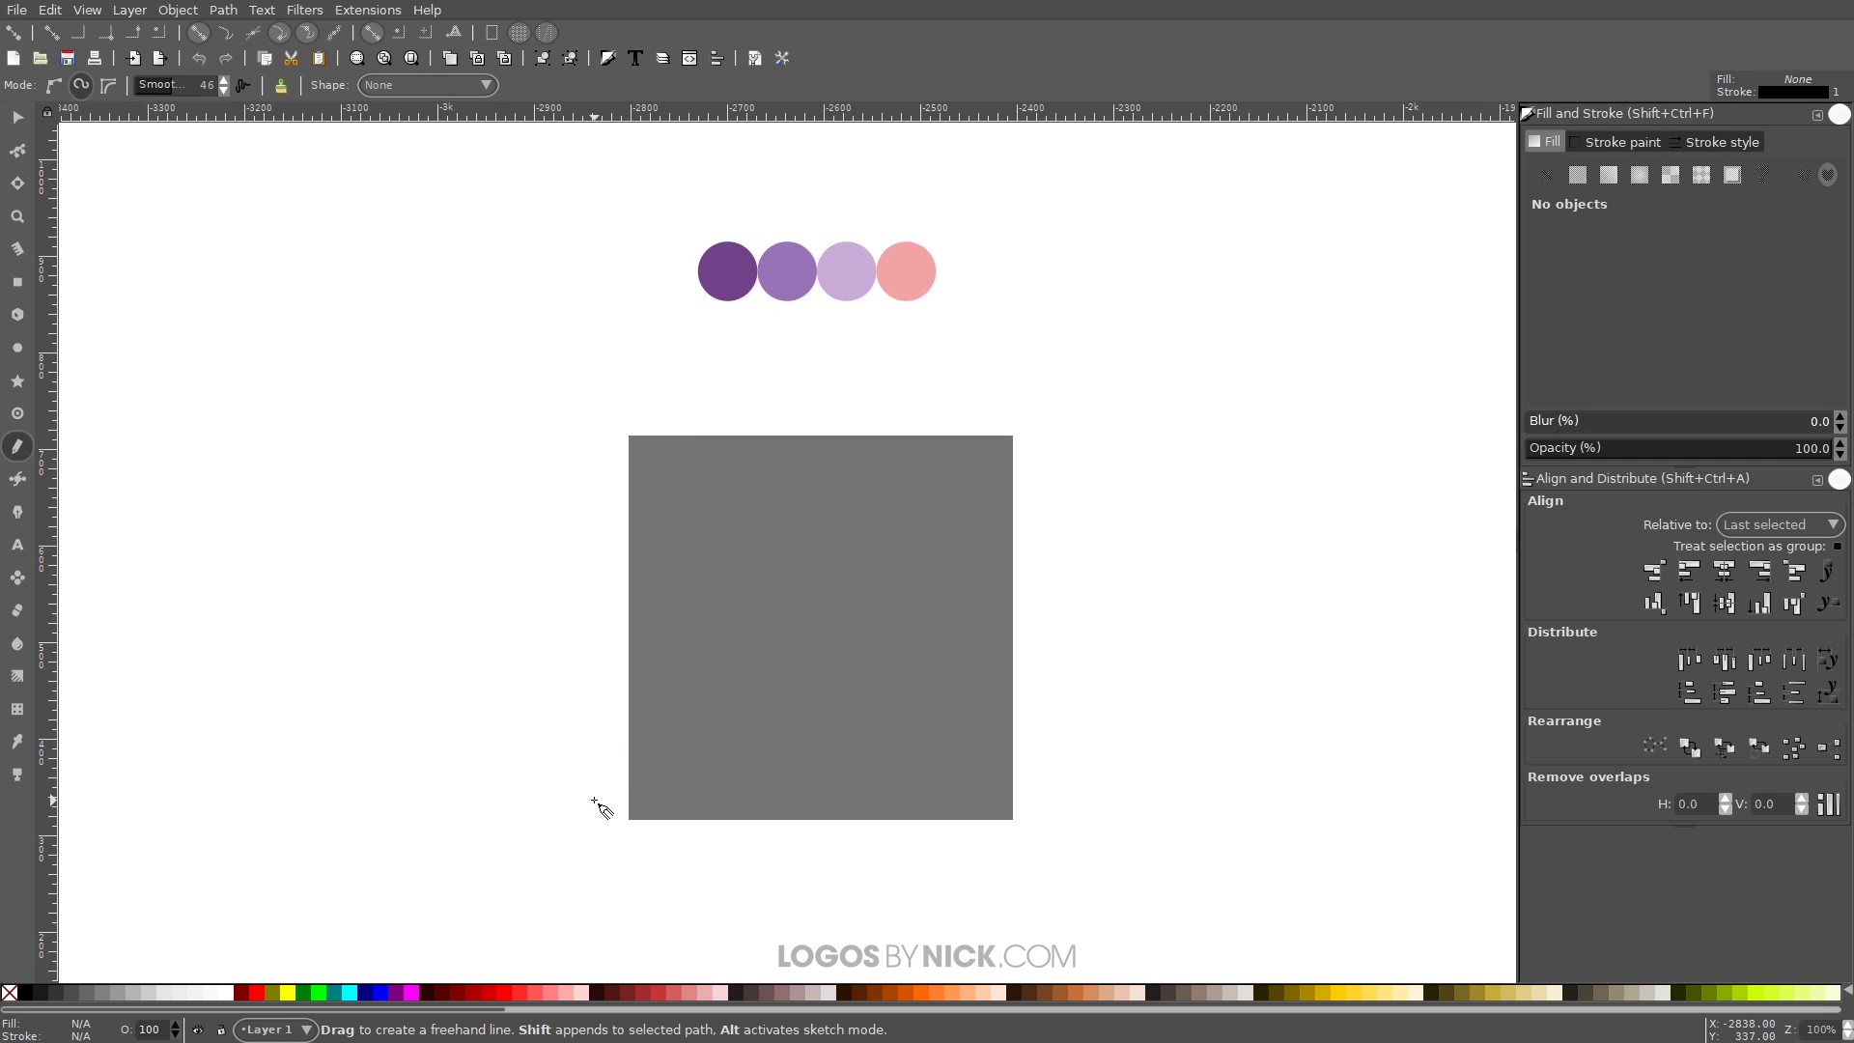
mouse_move(594, 800)
left_mouse_down()
mouse_move(685, 795)
mouse_move(789, 740)
mouse_move(1000, 787)
mouse_move(1077, 758)
left_mouse_up()
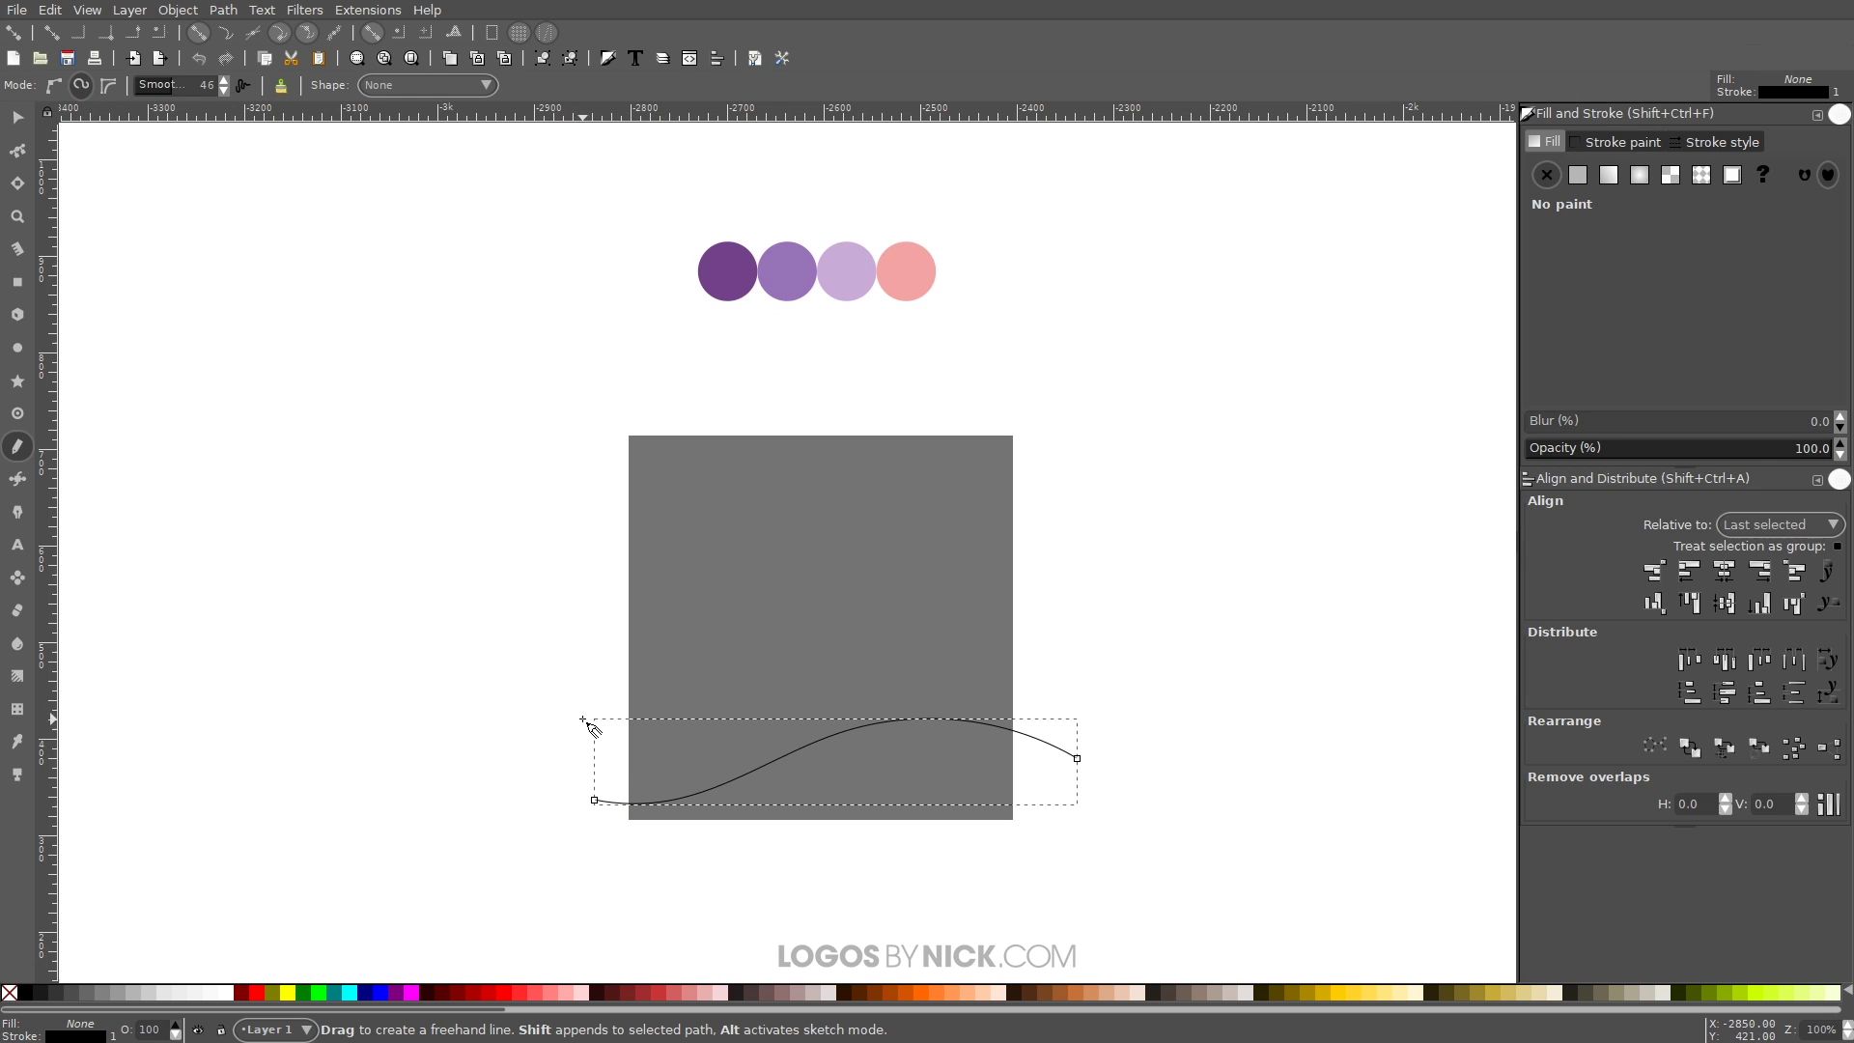
mouse_move(588, 701)
left_mouse_down()
mouse_move(673, 691)
mouse_move(890, 758)
mouse_move(1004, 745)
mouse_move(1057, 711)
left_mouse_up()
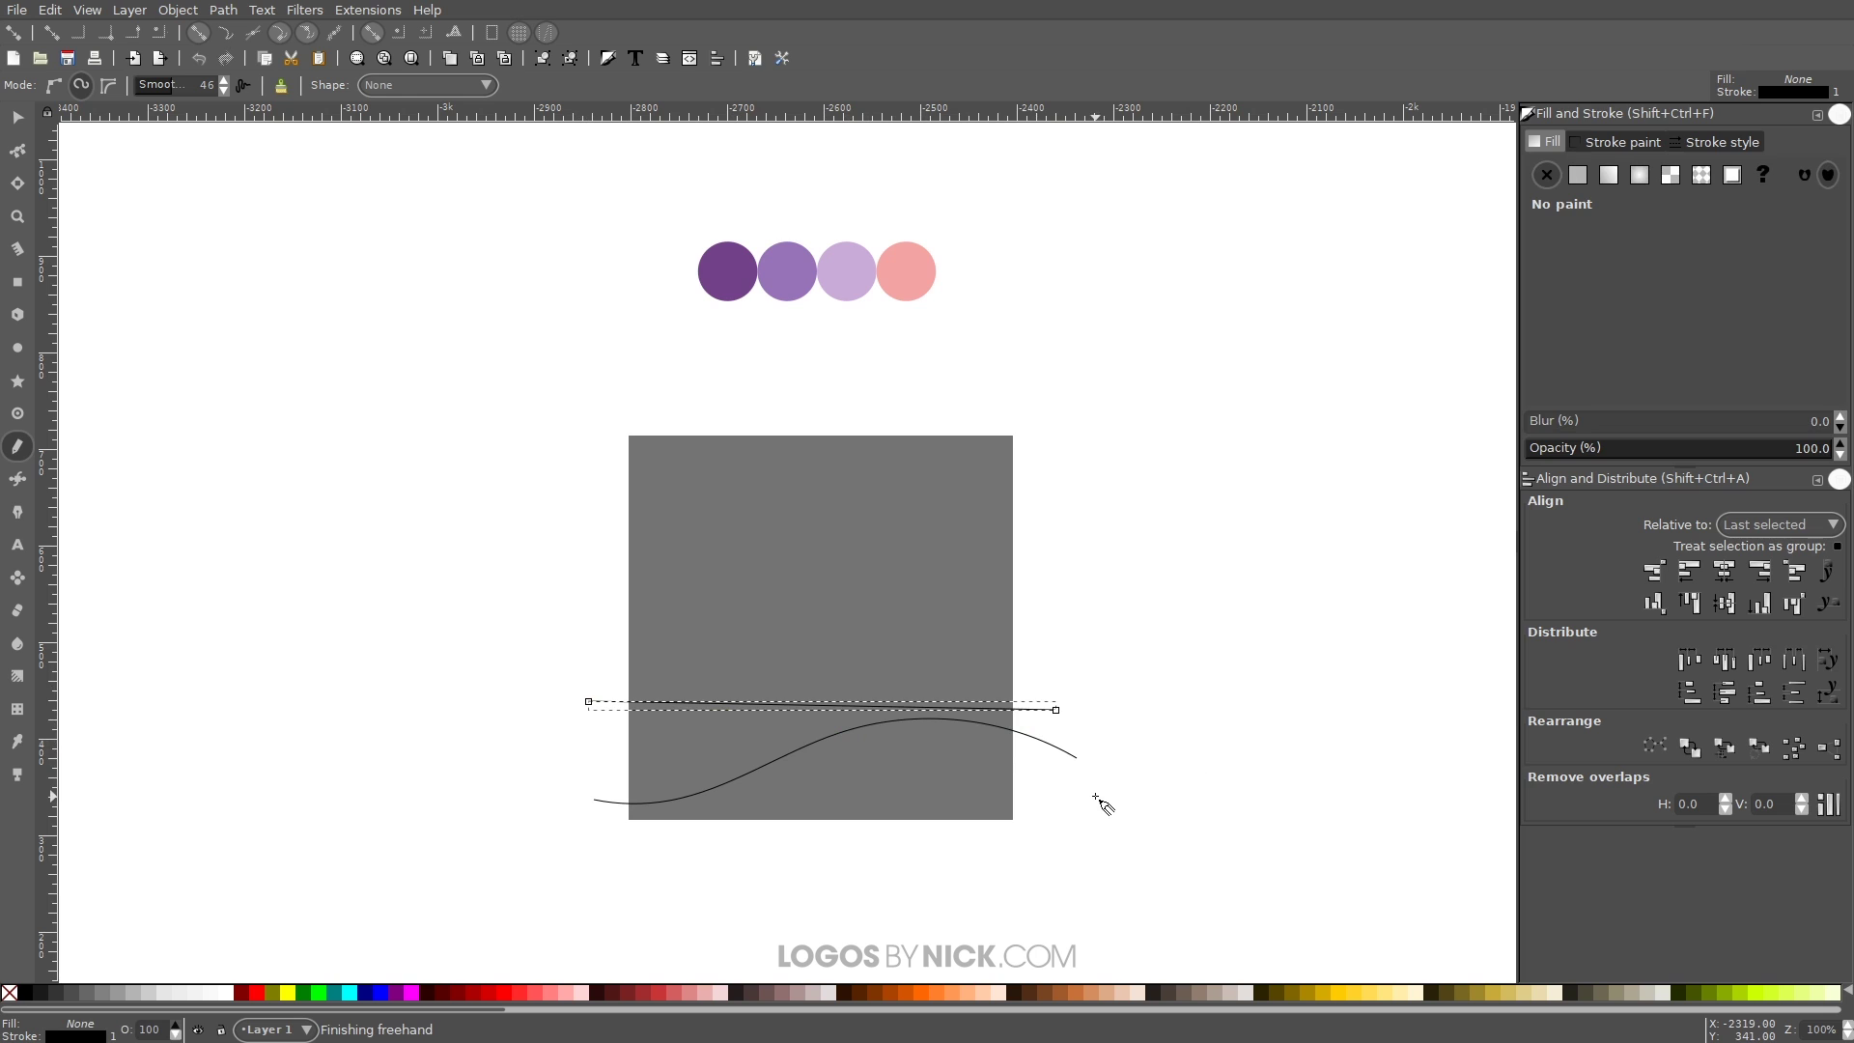
key("ctrl+z")
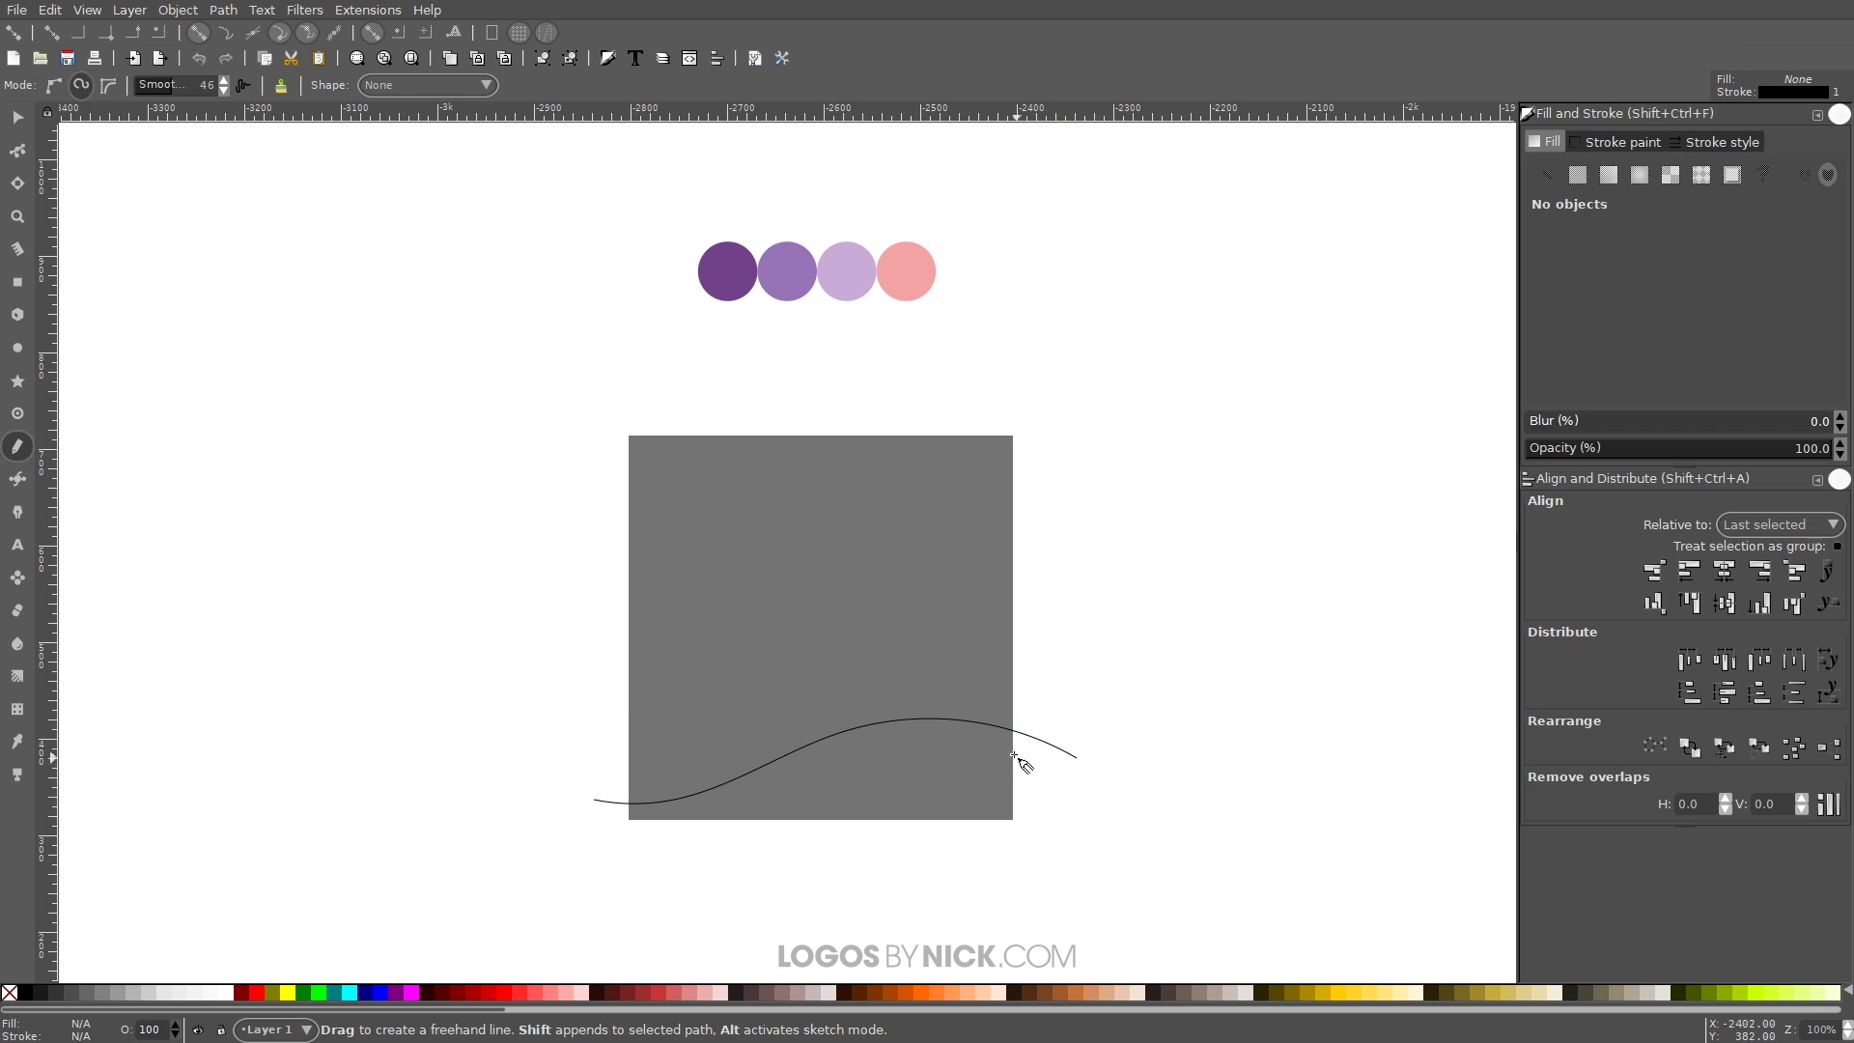
Step: Lower pencil smoothing to 41 and draw five more wavy lines up the square
left_click(168, 87)
mouse_move(592, 715)
left_mouse_down()
mouse_move(674, 703)
mouse_move(899, 757)
mouse_move(1066, 718)
left_mouse_up()
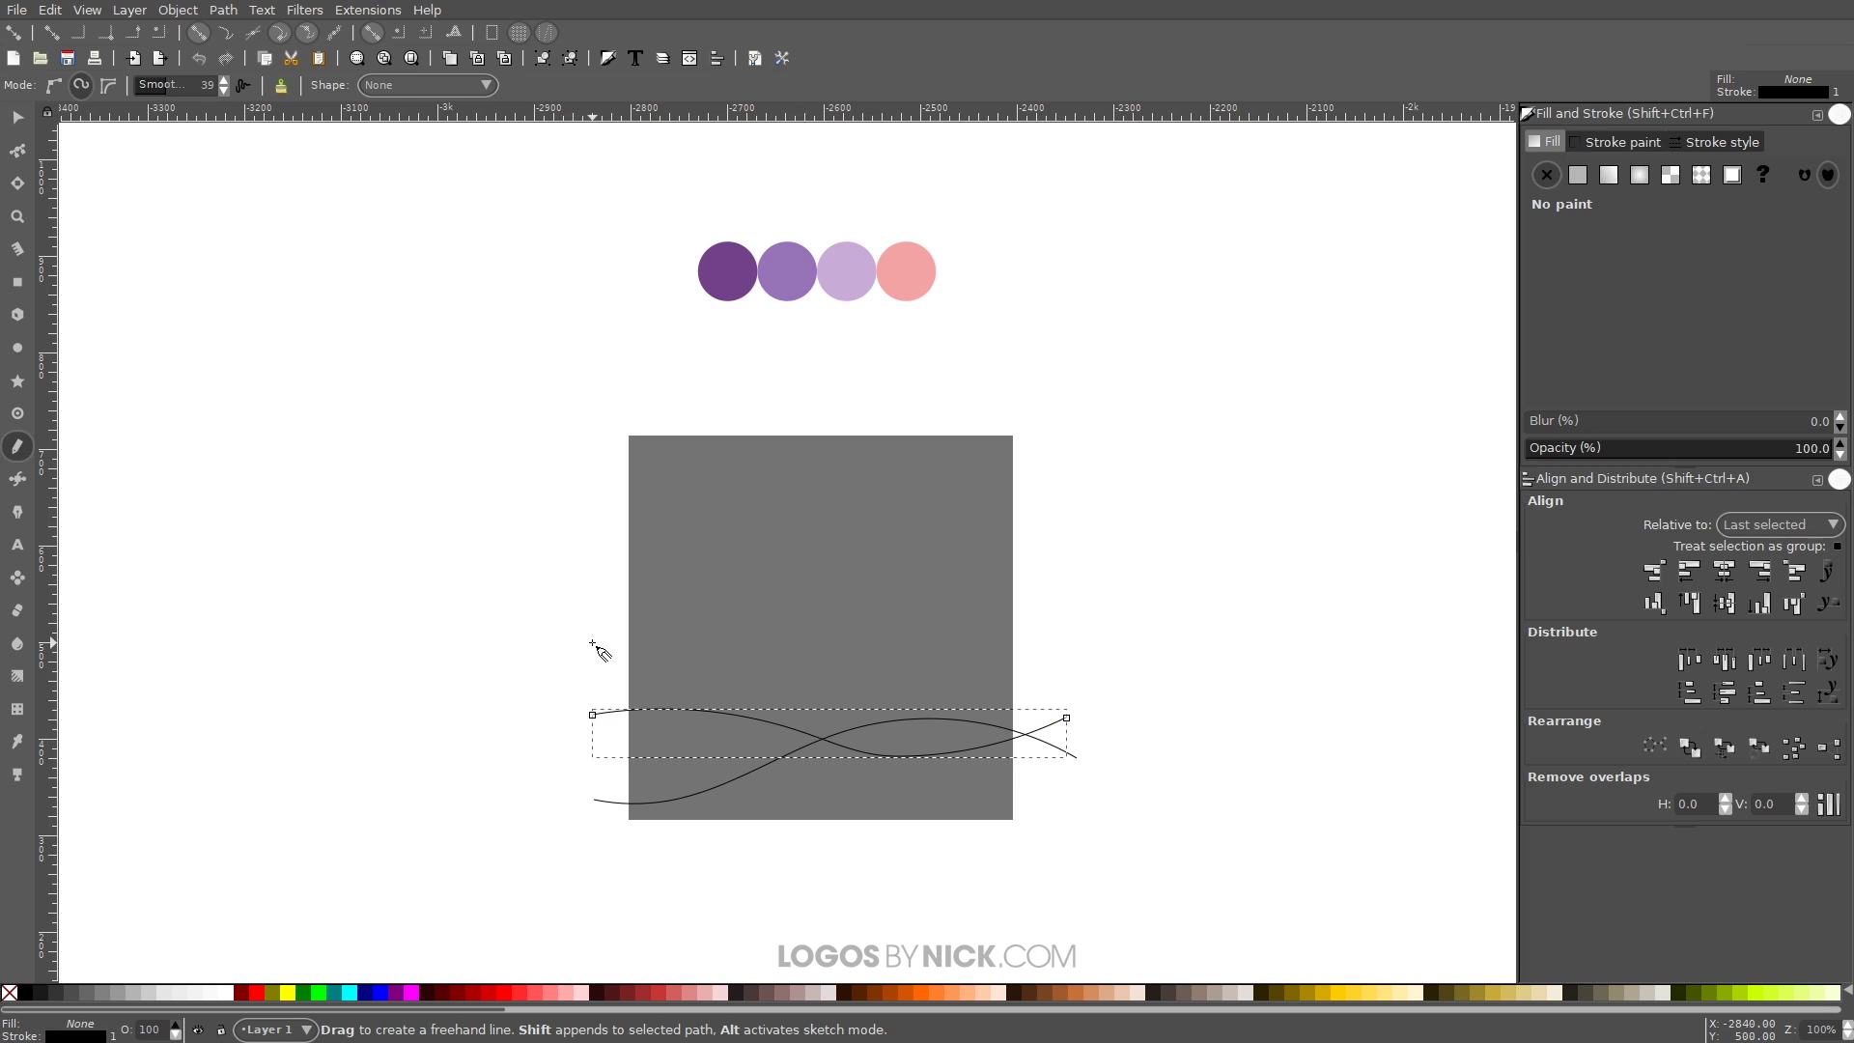
mouse_move(593, 643)
left_mouse_down()
mouse_move(736, 681)
mouse_move(1017, 606)
mouse_move(1092, 643)
left_mouse_up()
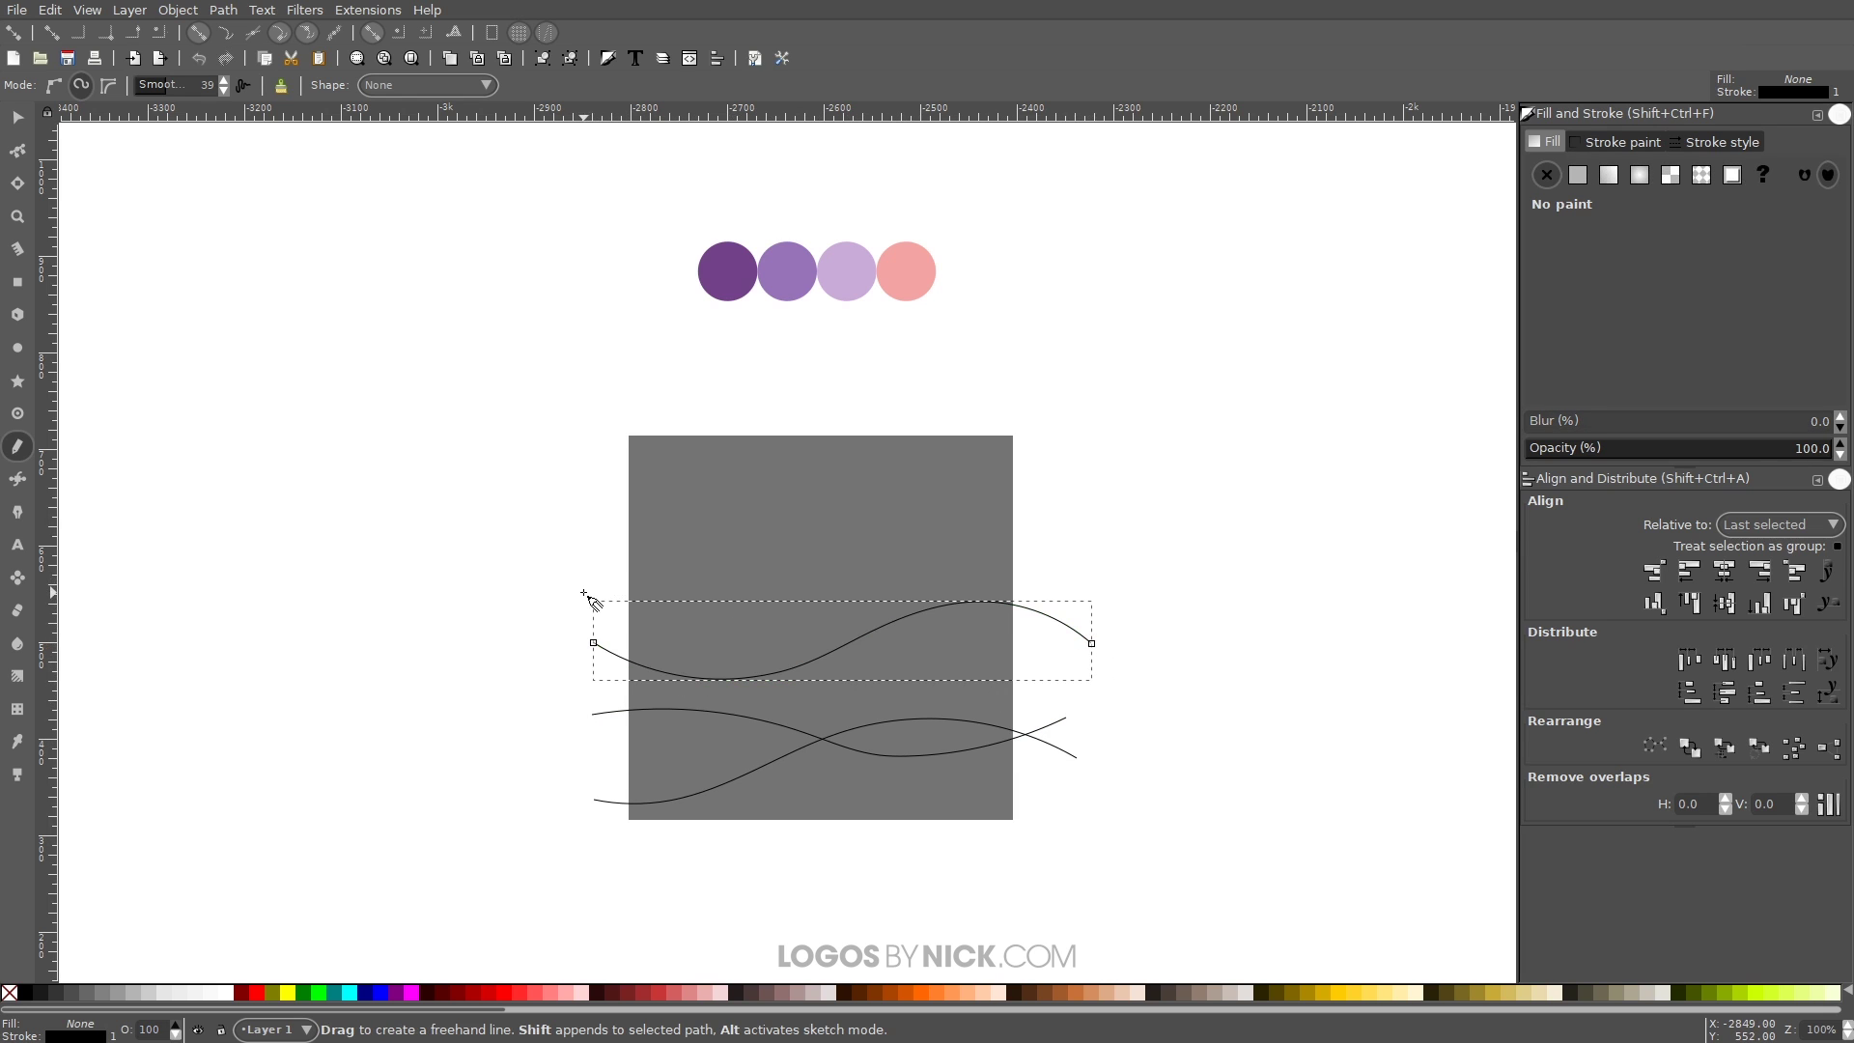
mouse_move(583, 592)
left_mouse_down()
mouse_move(849, 616)
mouse_move(1004, 673)
mouse_move(1102, 668)
left_mouse_up()
mouse_move(1043, 533)
left_mouse_down()
mouse_move(930, 570)
mouse_move(786, 531)
mouse_move(523, 567)
left_mouse_up()
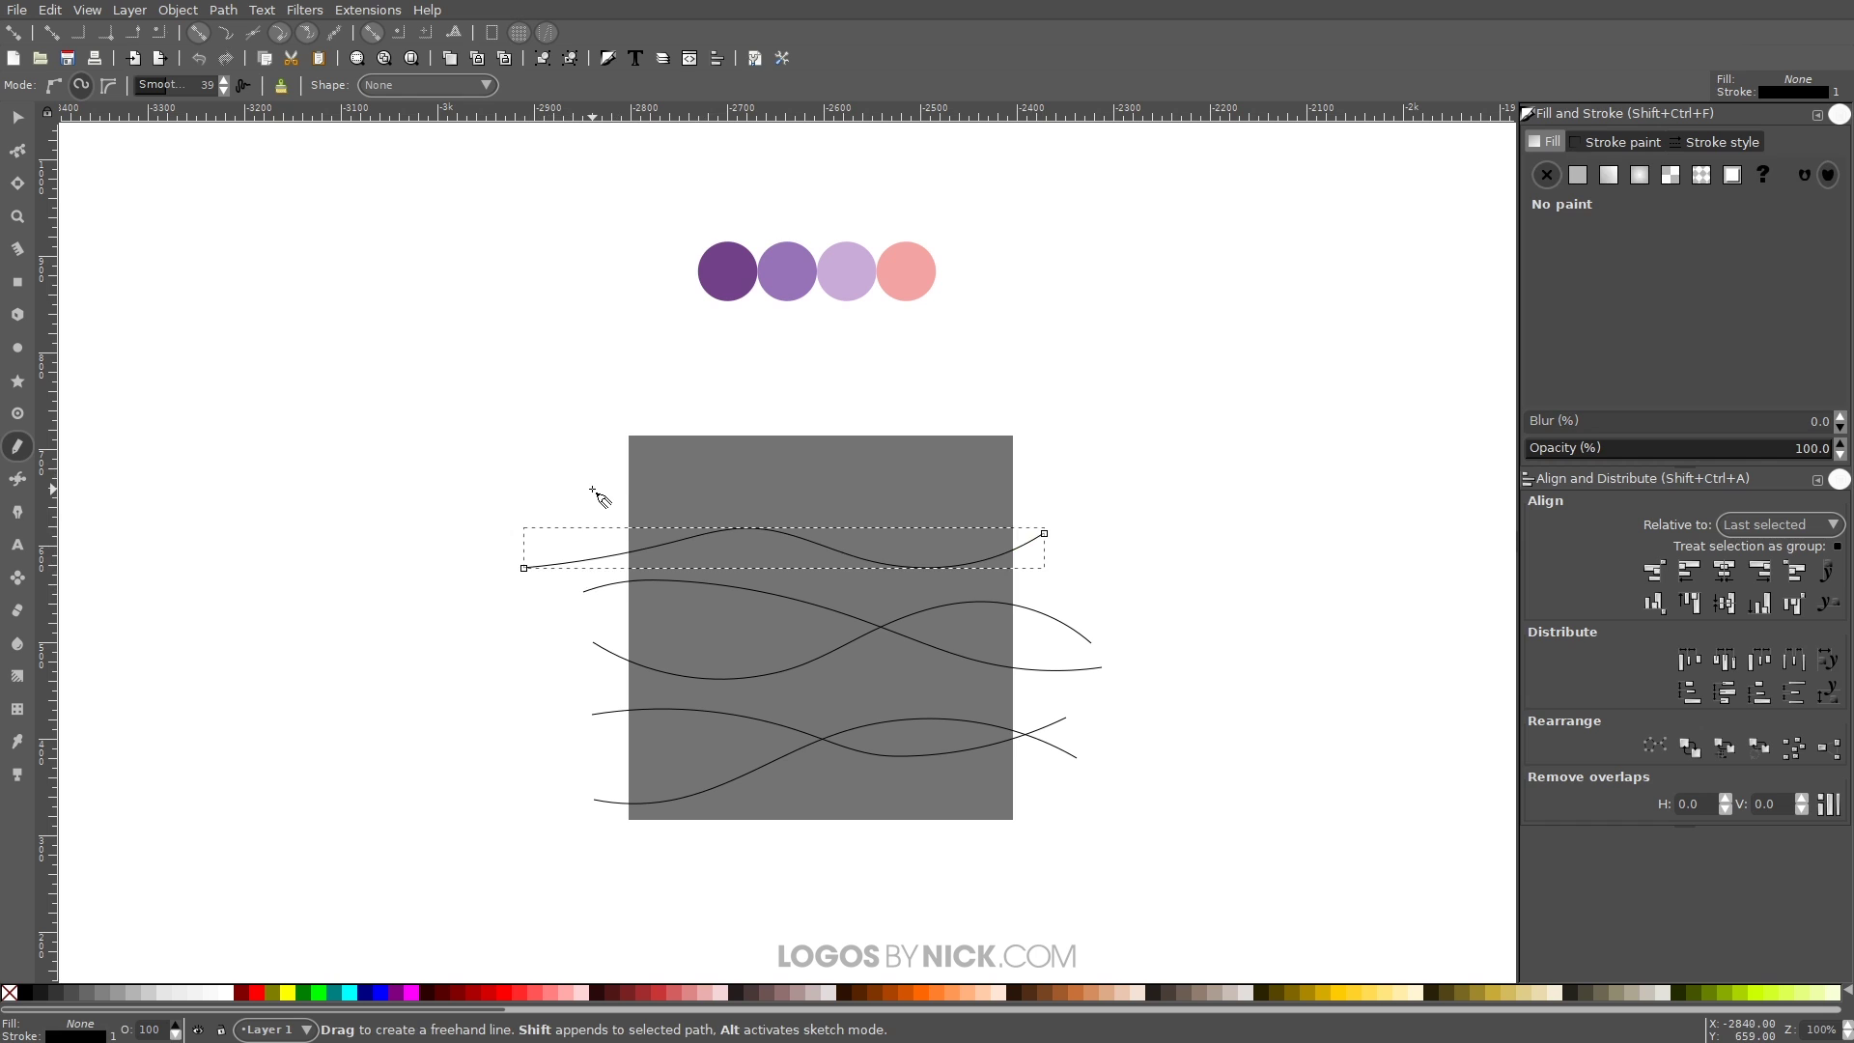
mouse_move(592, 489)
left_mouse_down()
mouse_move(768, 485)
mouse_move(887, 539)
mouse_move(961, 530)
mouse_move(1101, 473)
left_mouse_up()
Step: Redraw the wavy line along the square's top edge, undoing the failed attempts
key("ctrl+z")
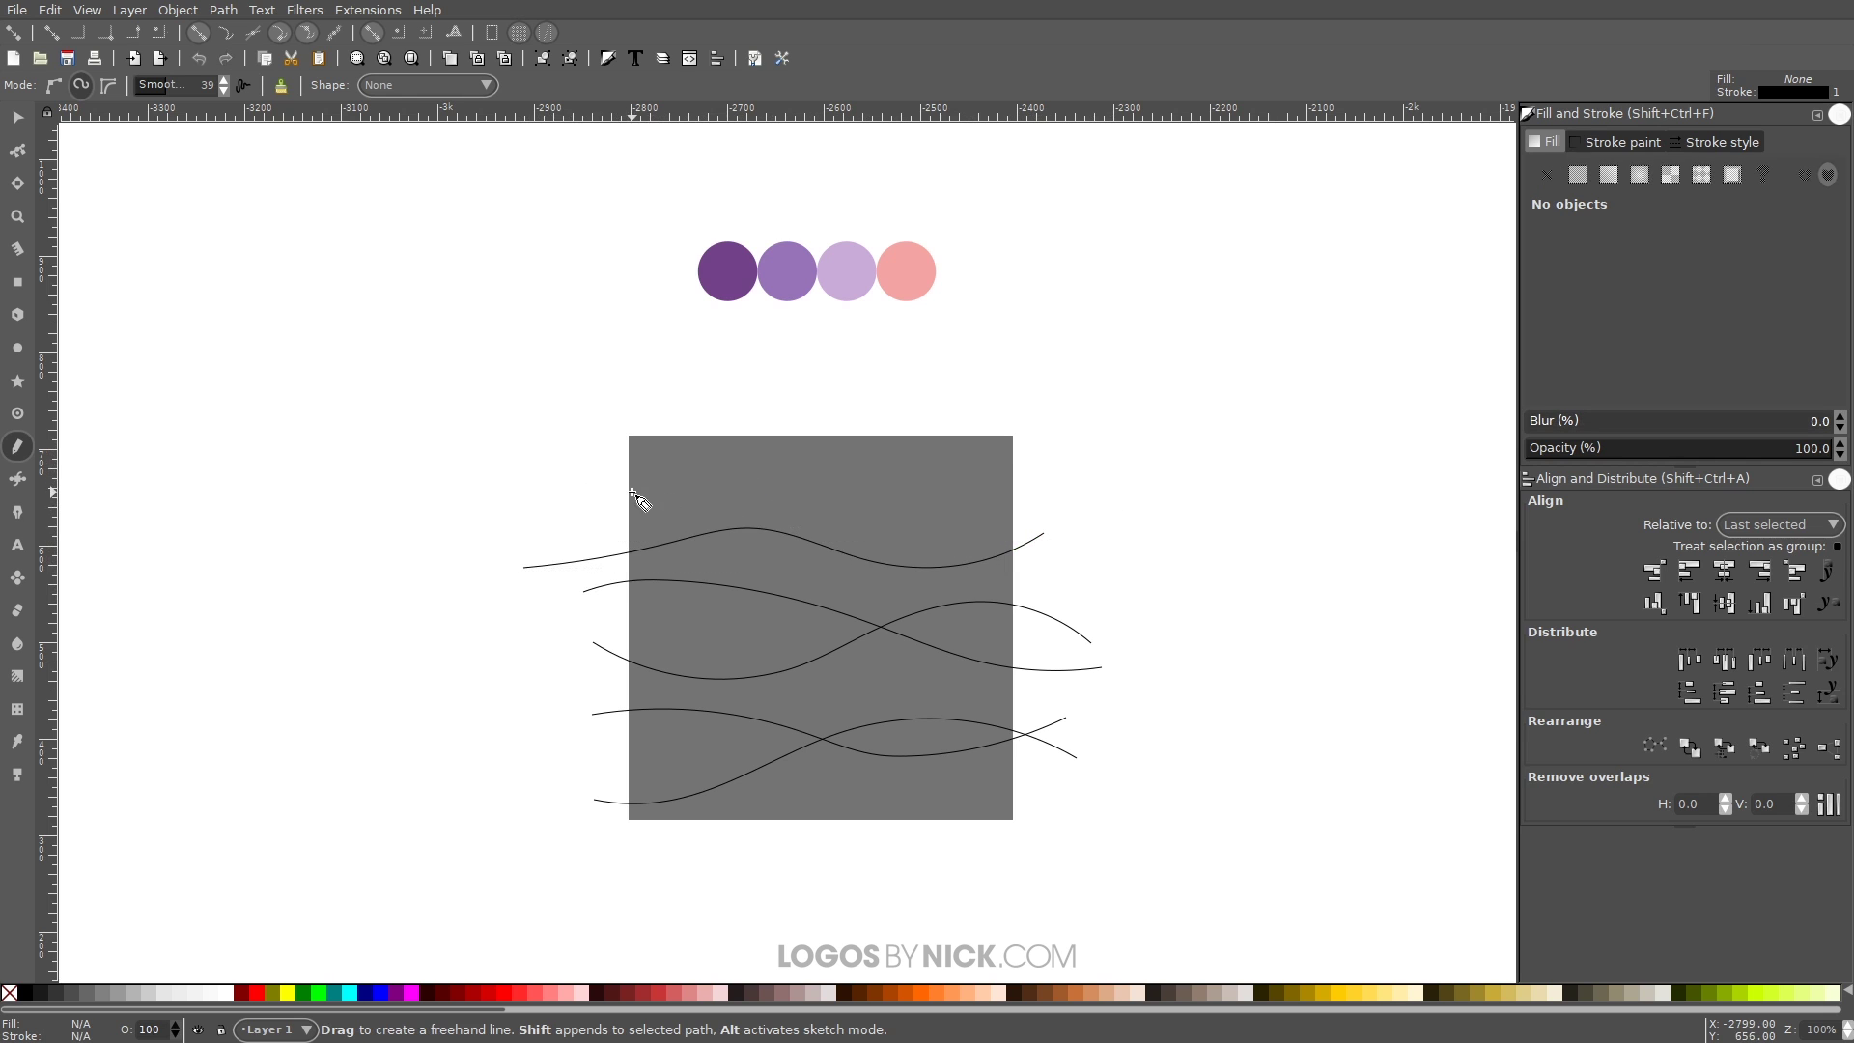
mouse_move(582, 495)
left_mouse_down()
mouse_move(807, 487)
mouse_move(889, 529)
mouse_move(1018, 523)
mouse_move(1073, 496)
mouse_move(1031, 449)
mouse_move(765, 489)
mouse_move(584, 445)
left_mouse_up()
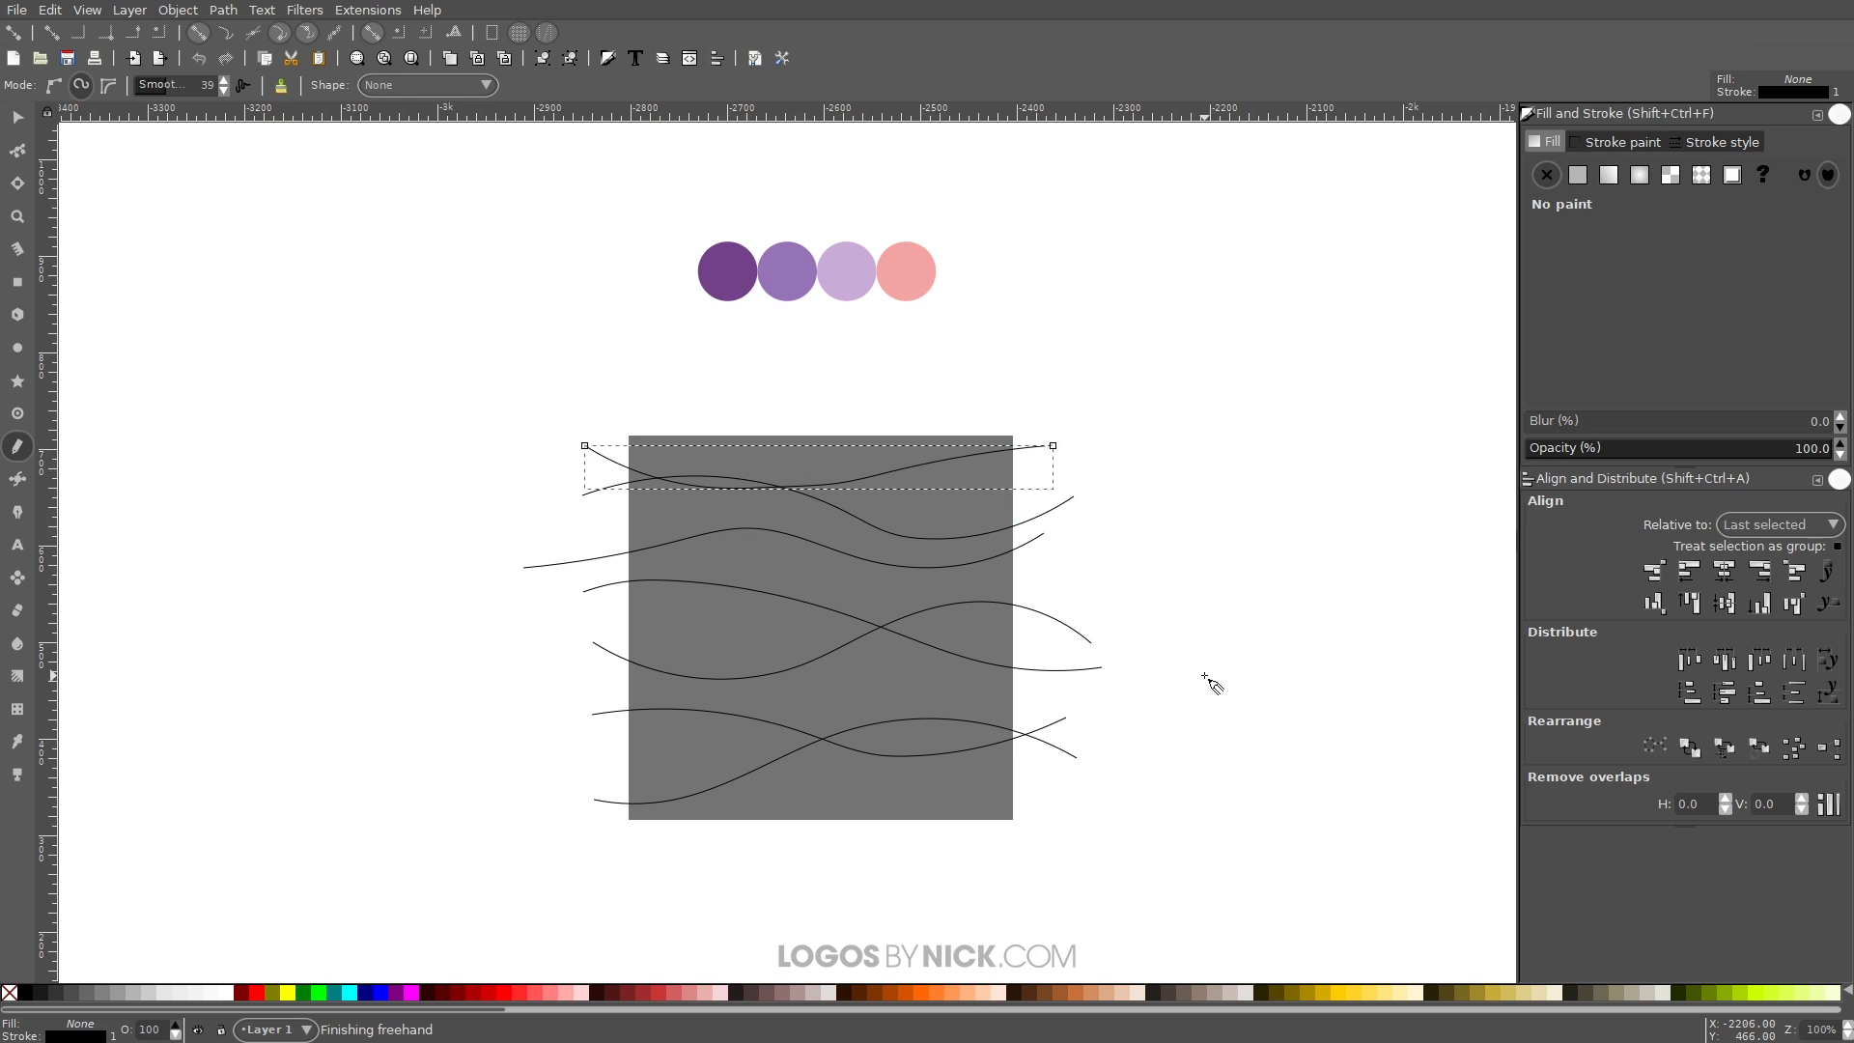
key("ctrl+z")
mouse_move(1049, 450)
left_mouse_down()
mouse_move(704, 491)
mouse_move(580, 453)
left_mouse_up()
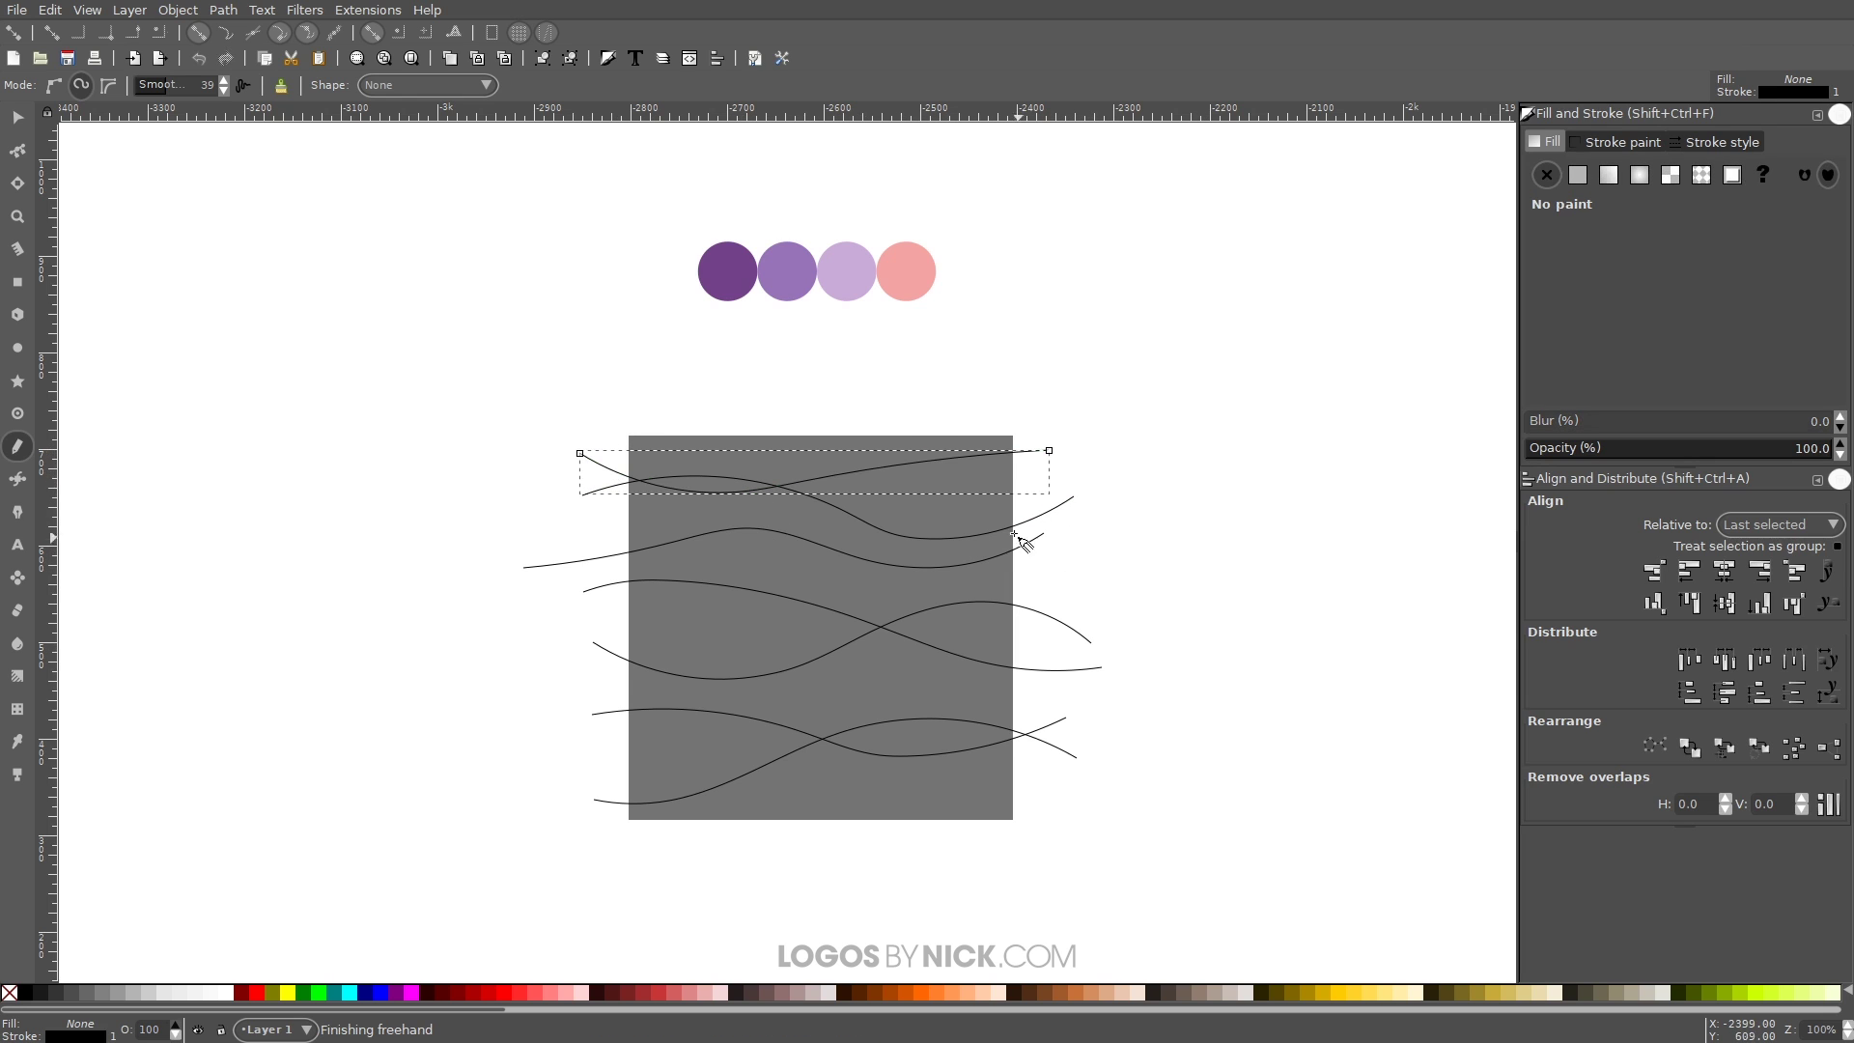
key("ctrl+z")
mouse_move(1035, 451)
left_mouse_down()
mouse_move(846, 500)
mouse_move(755, 500)
mouse_move(593, 427)
left_mouse_up()
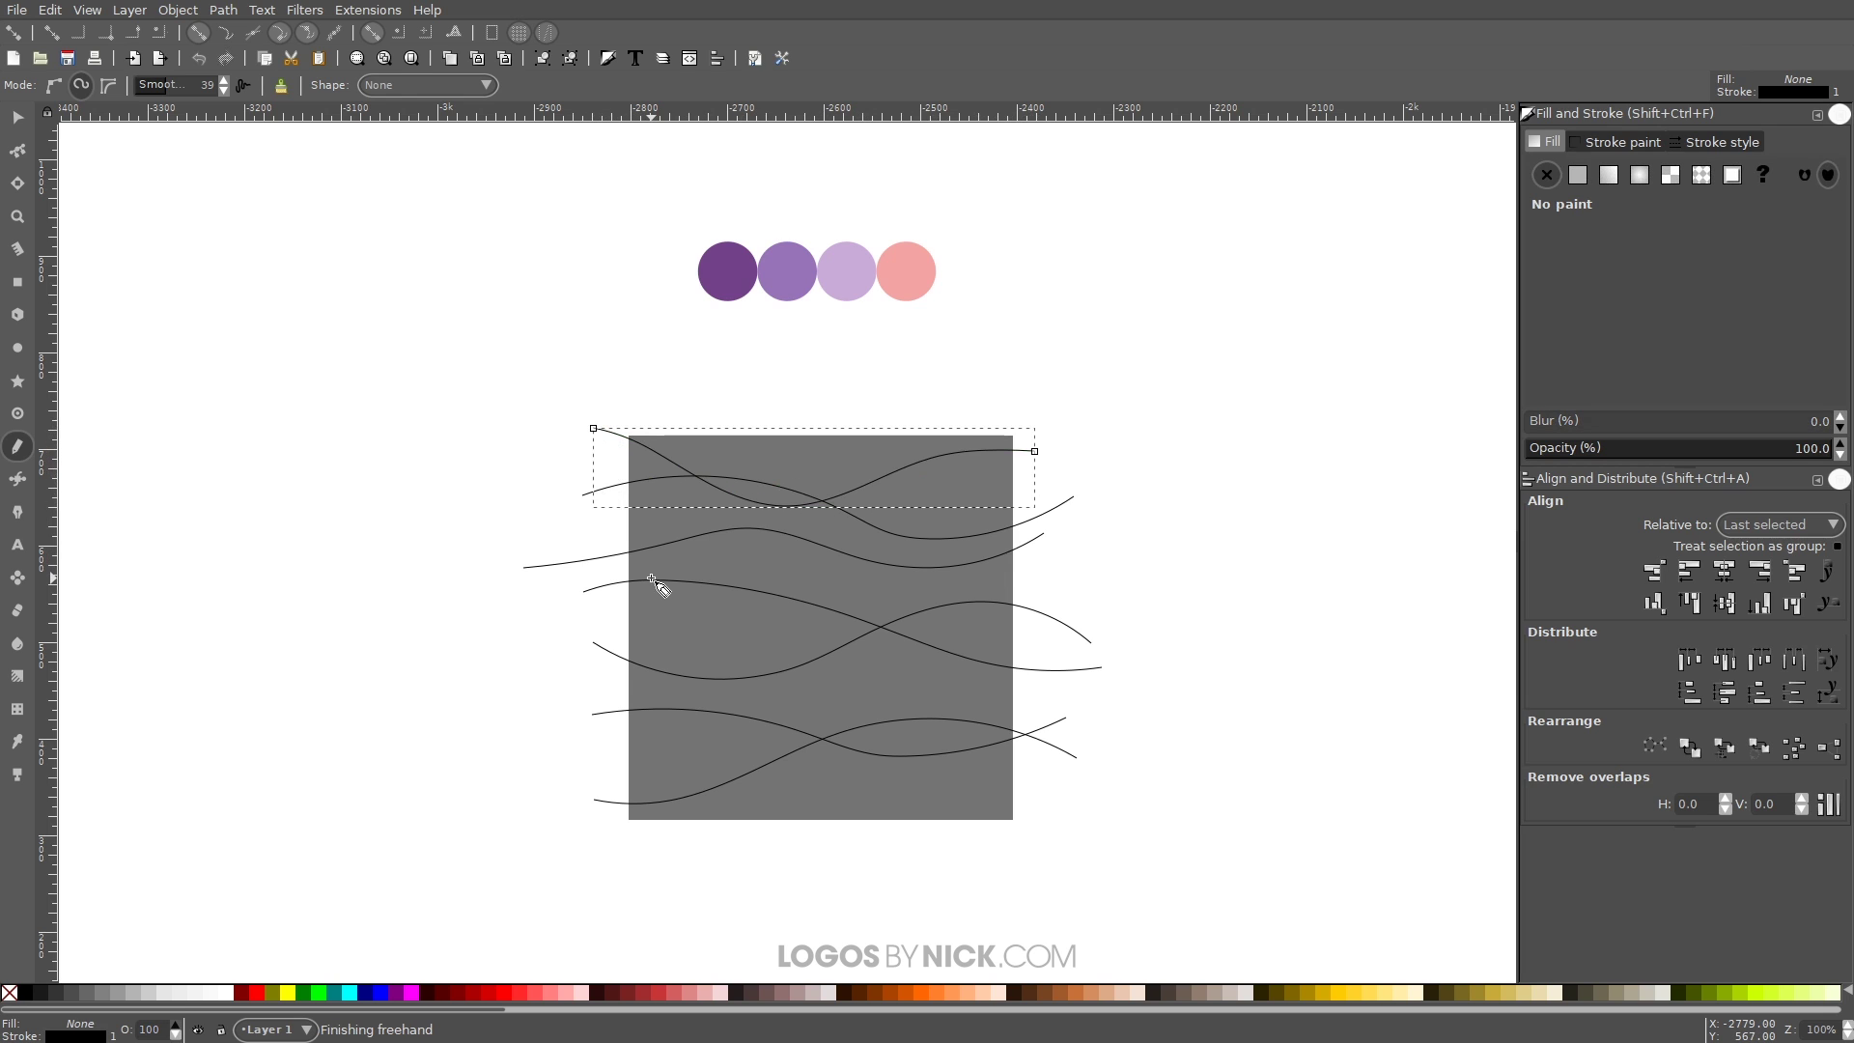
left_click_drag(653, 581, 654, 581)
Step: Select all seven wavy lines and combine them into a single path
left_click(17, 117)
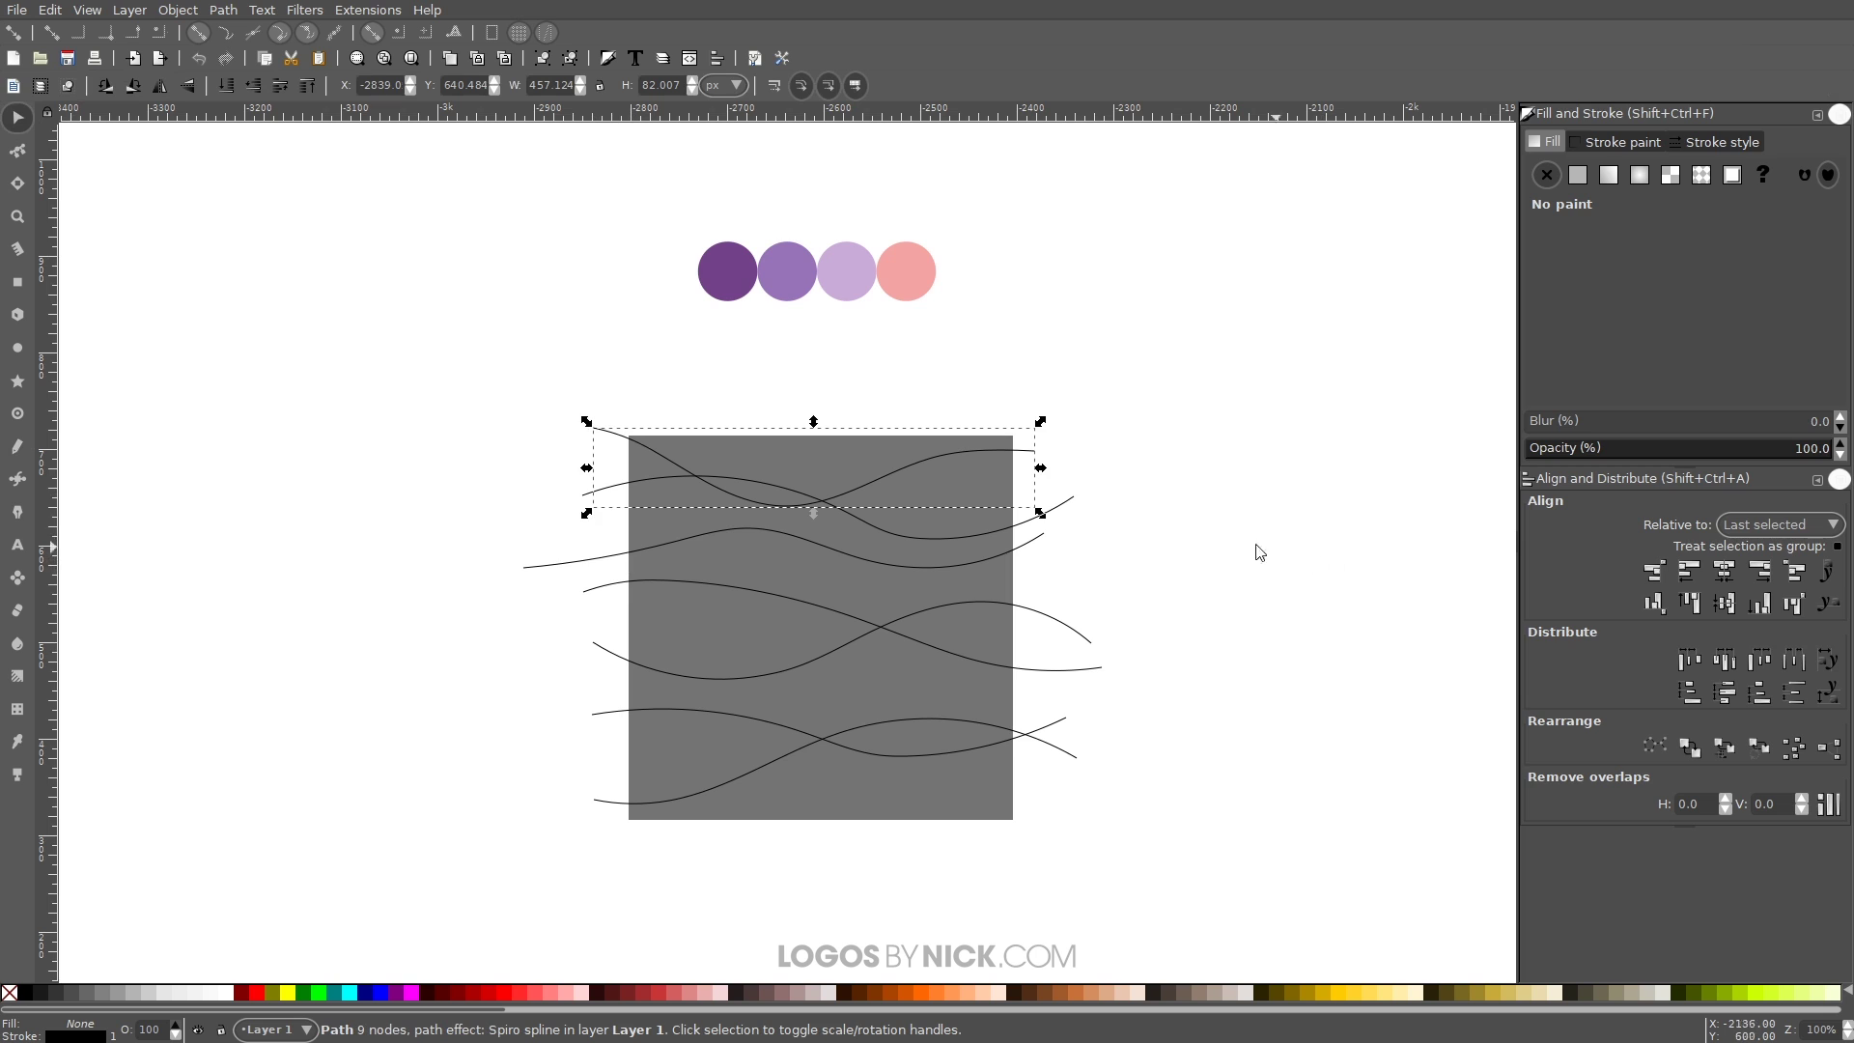
left_click(1069, 501, "shift")
left_click(1044, 539, "shift")
left_click(1039, 618, "shift")
left_click(1052, 673, "shift")
left_click(1060, 749, "shift")
left_click(1060, 752, "shift")
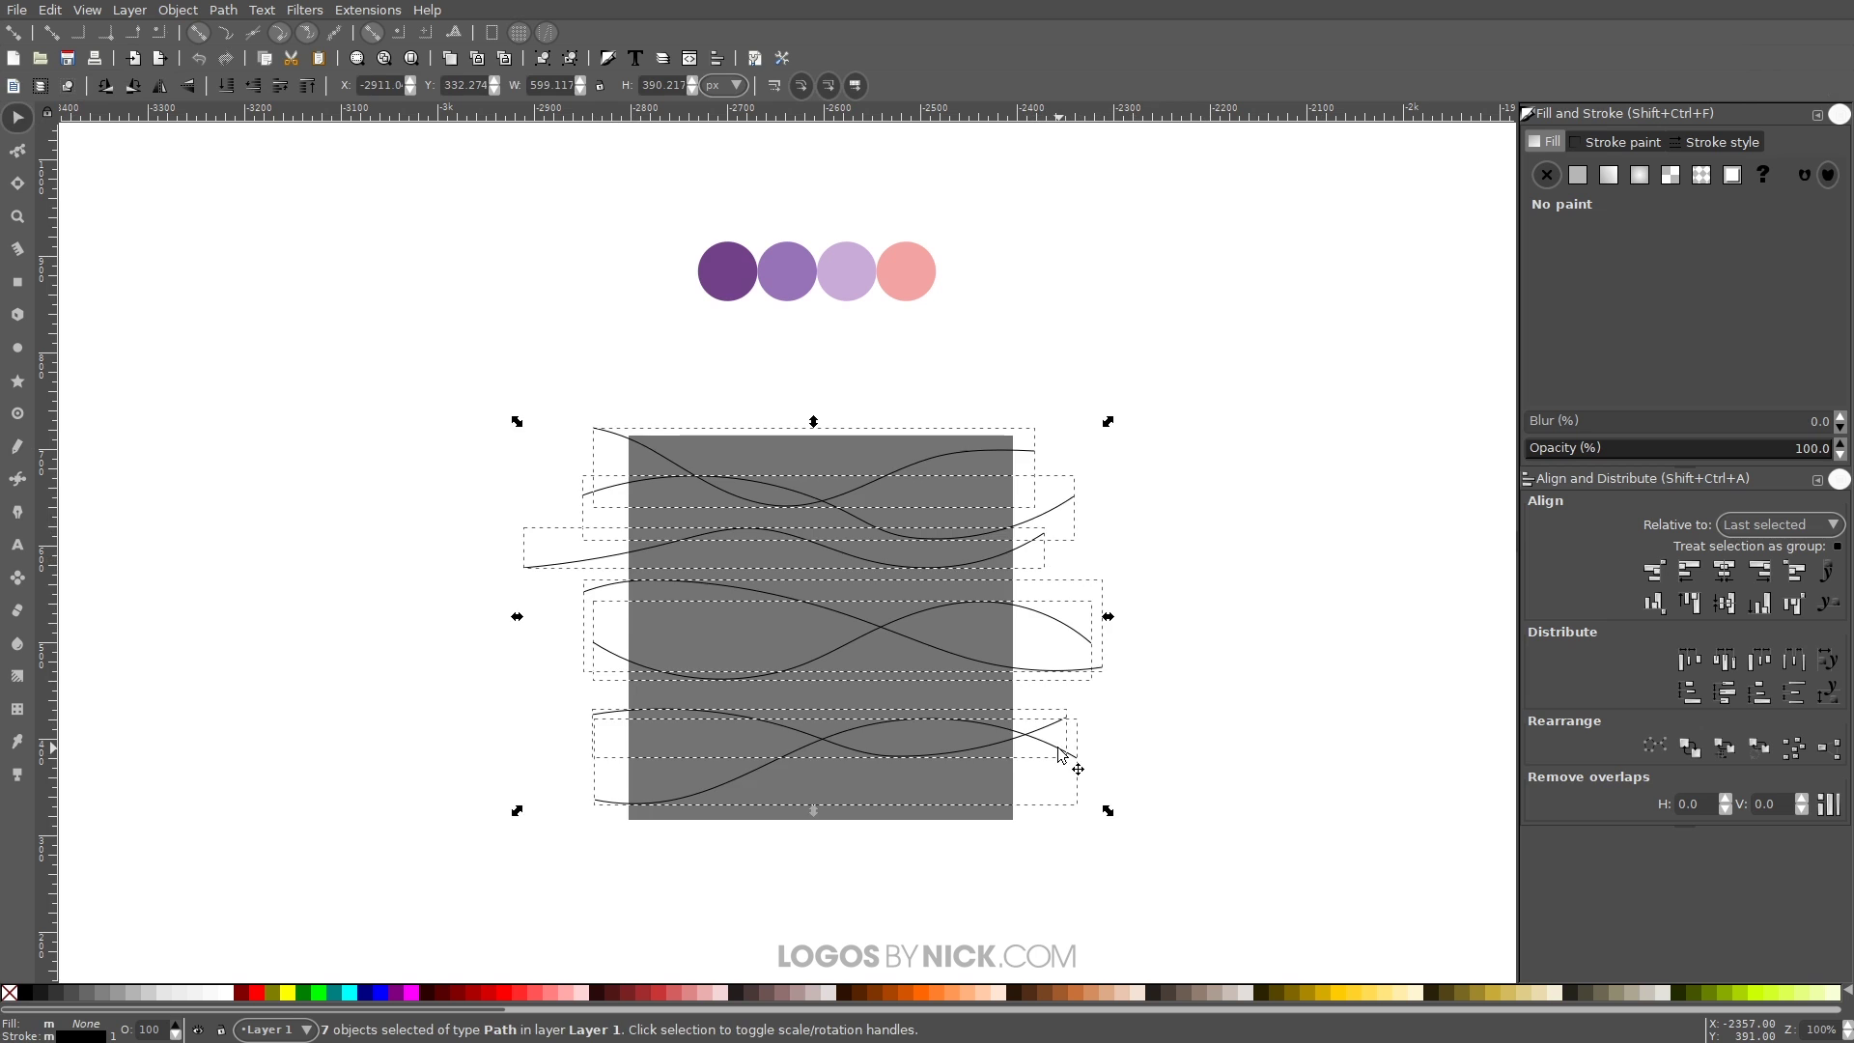
left_click_drag(1068, 756, 1109, 744)
scroll(1089, 725, "up", 1)
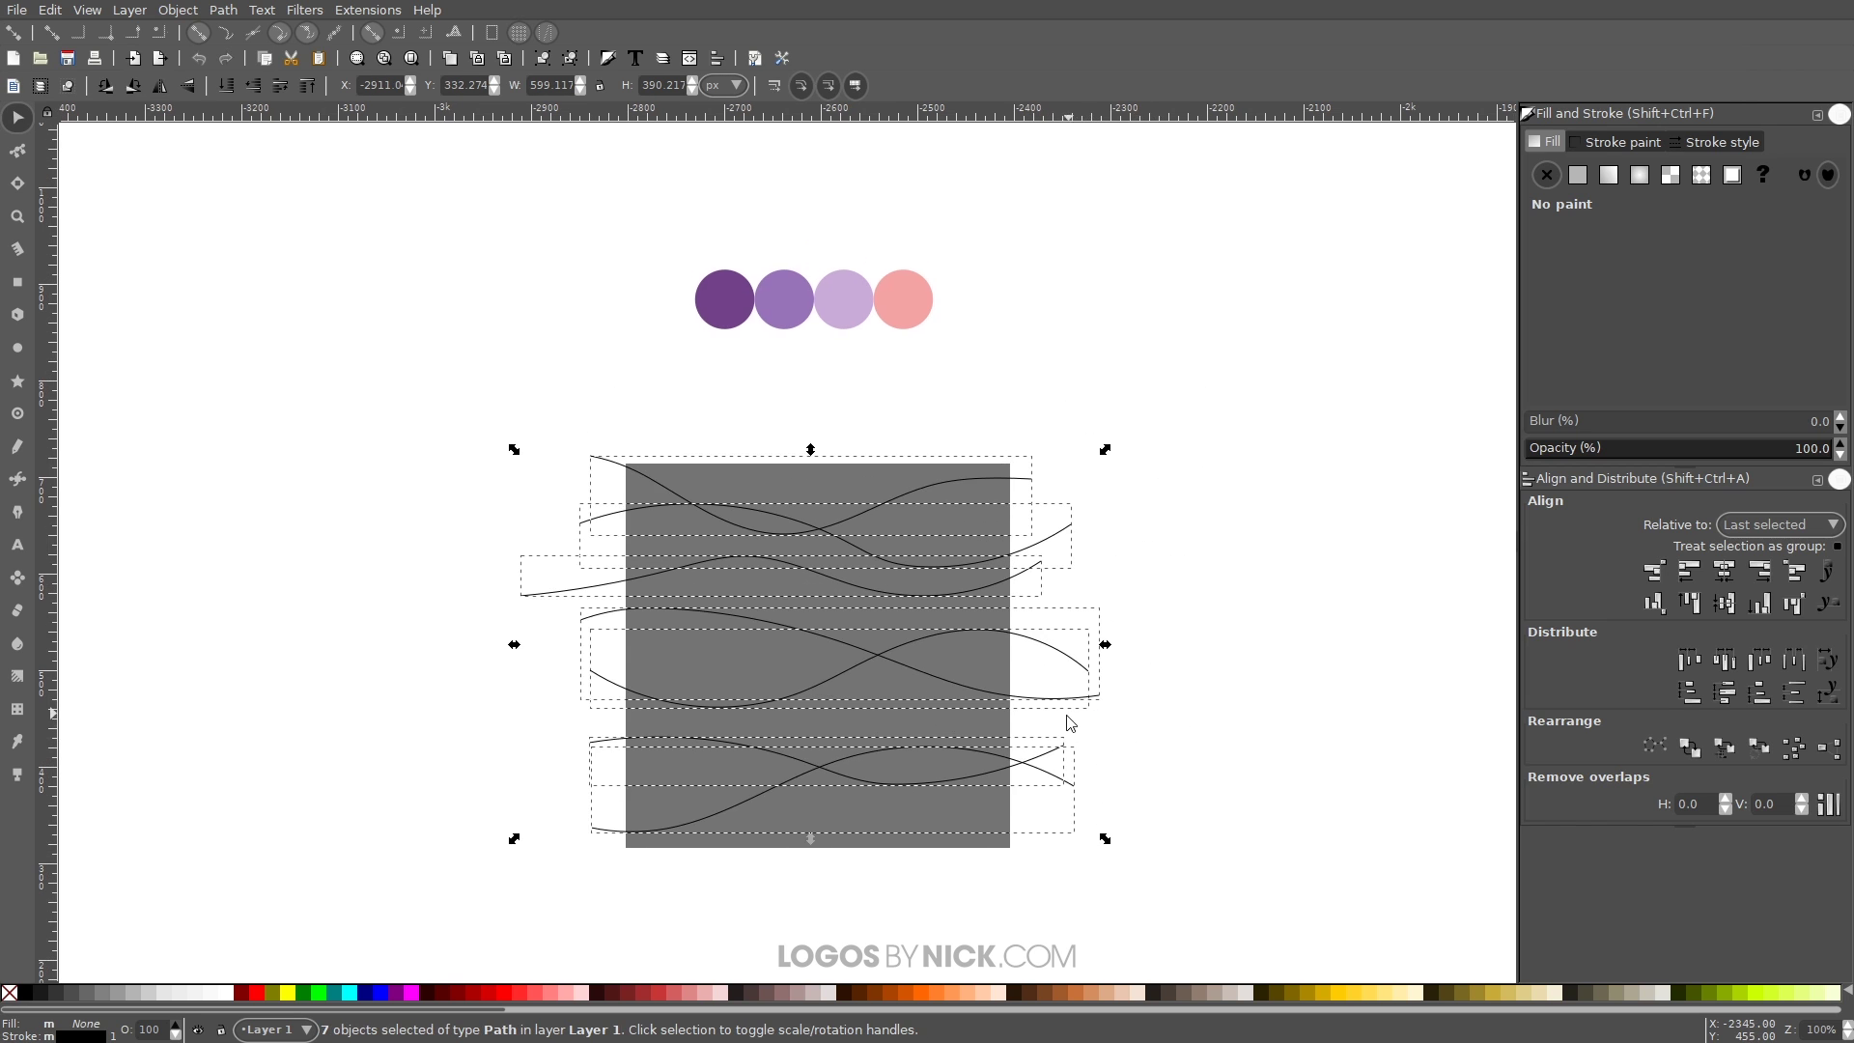
scroll(1062, 719, "down", 1)
scroll(1037, 675, "up", 1)
left_click(225, 11)
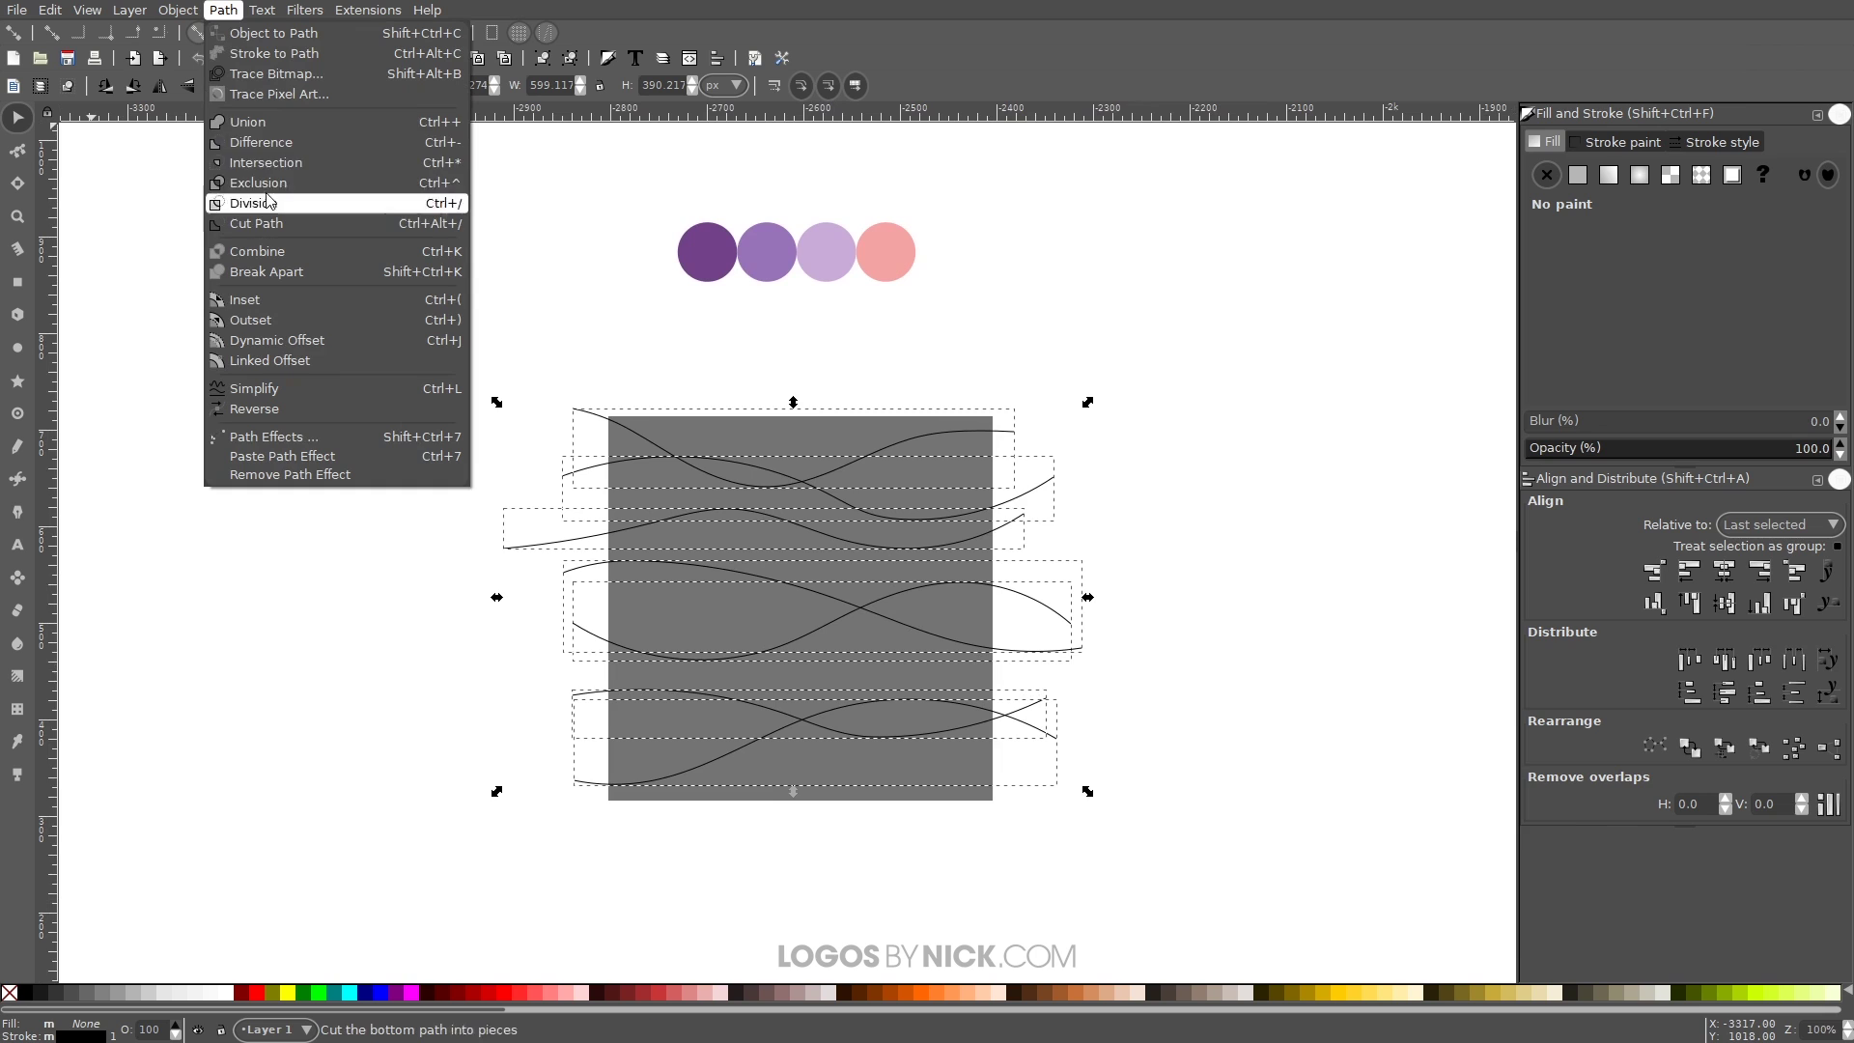
left_click(257, 251)
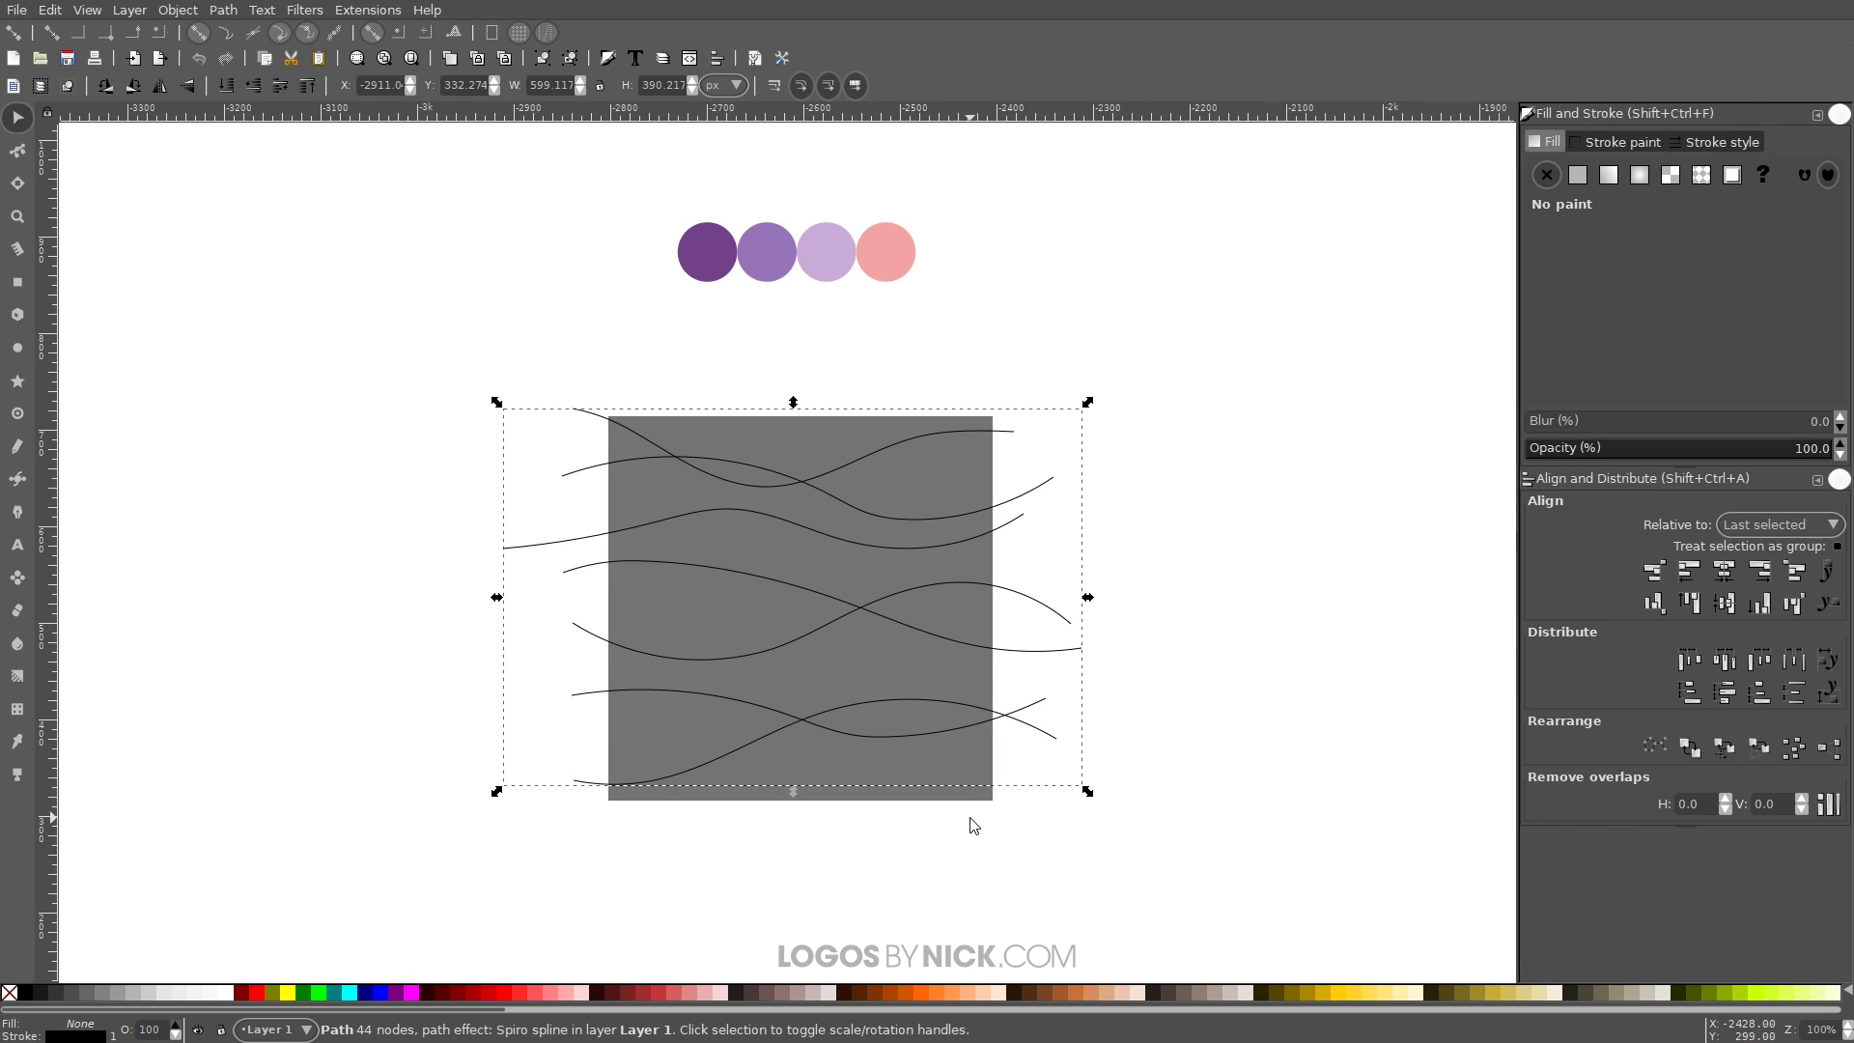
Step: Add the grey square and divide it along the lines into 12 pieces
left_click(867, 780, "shift")
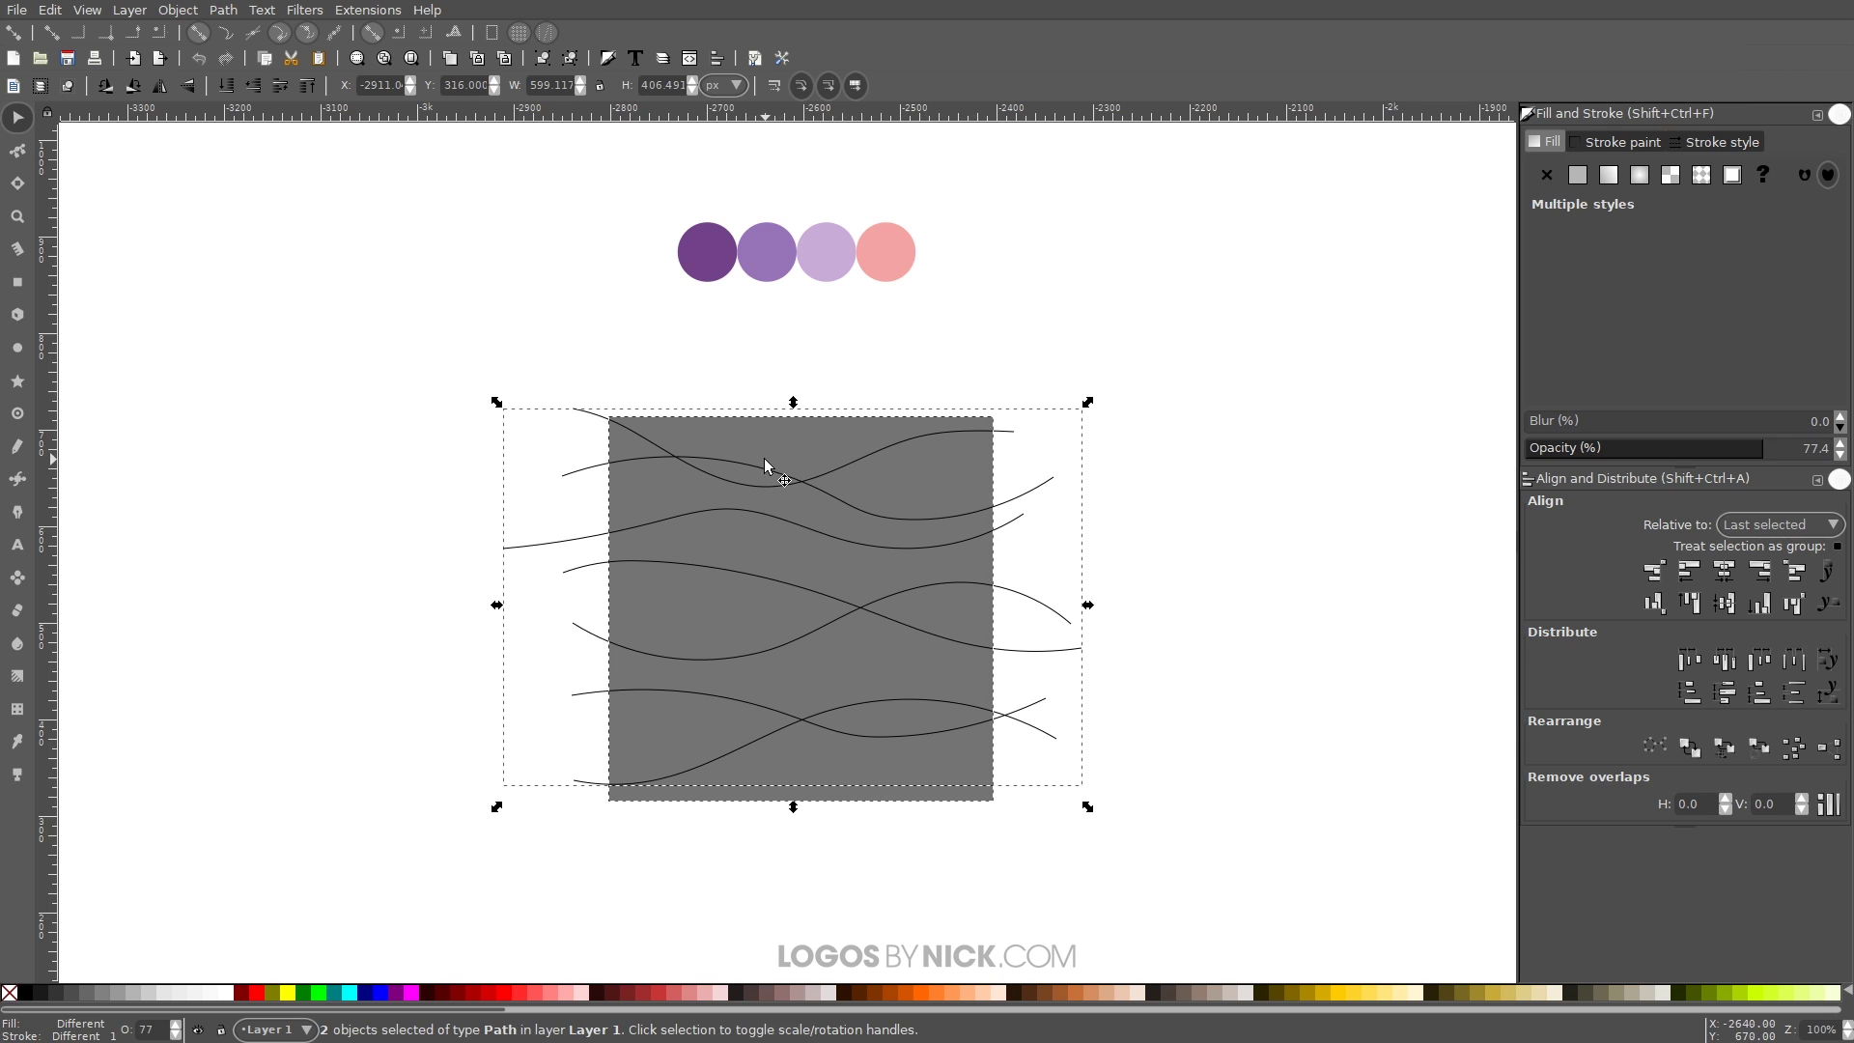
left_click(221, 10)
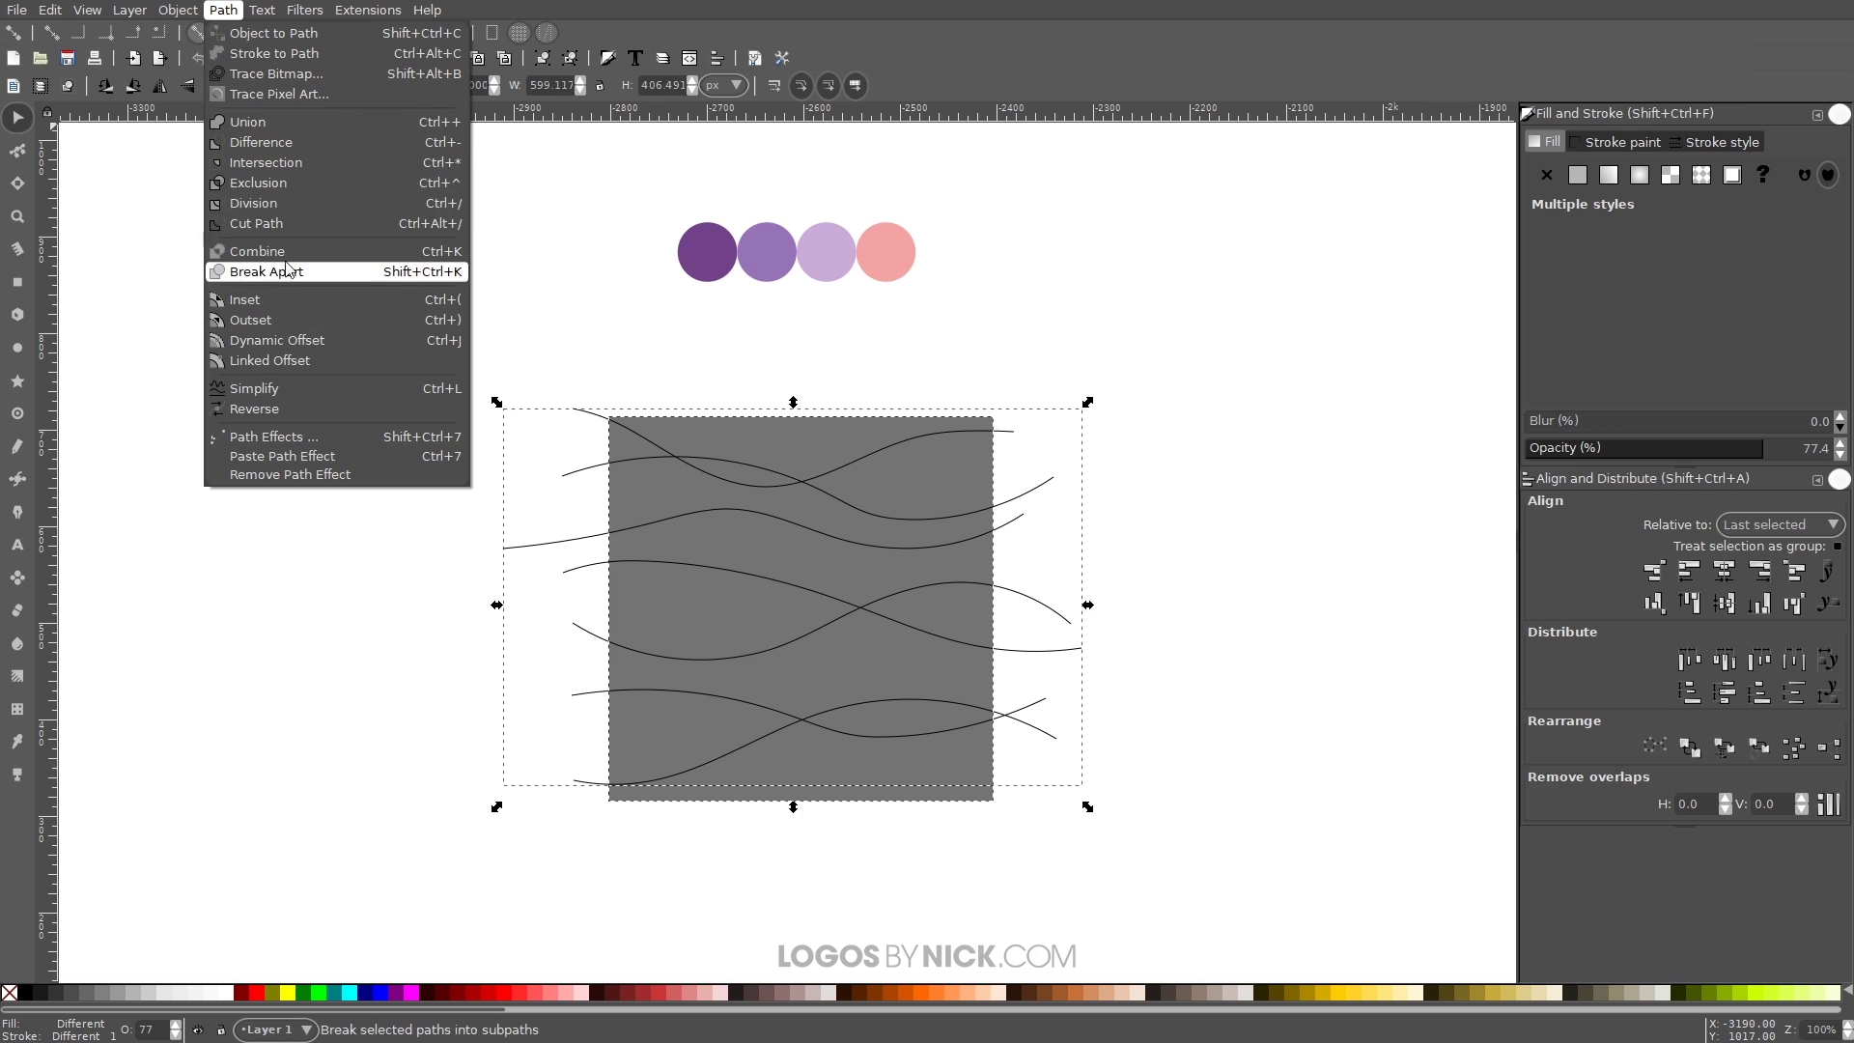
left_click(270, 204)
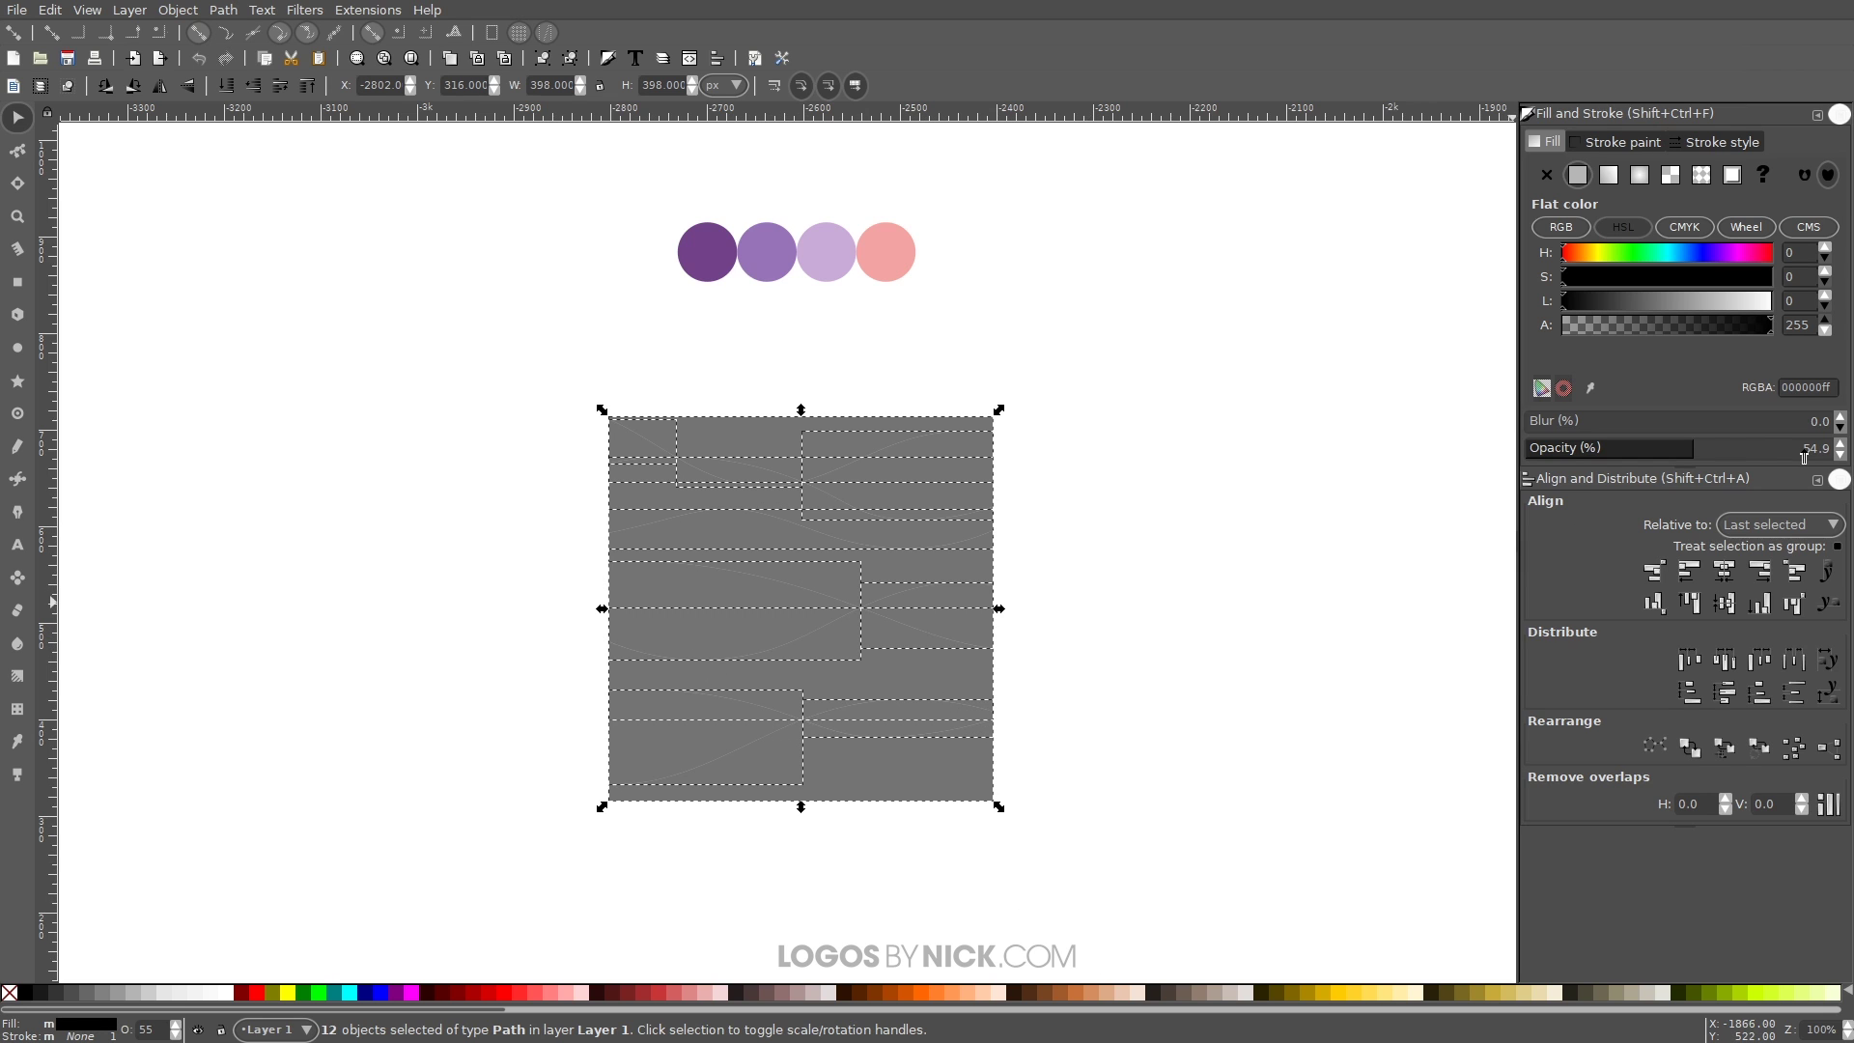
Step: Set the pieces to 100% opacity and move the colour circles below the square
left_click_drag(1698, 454, 1842, 447)
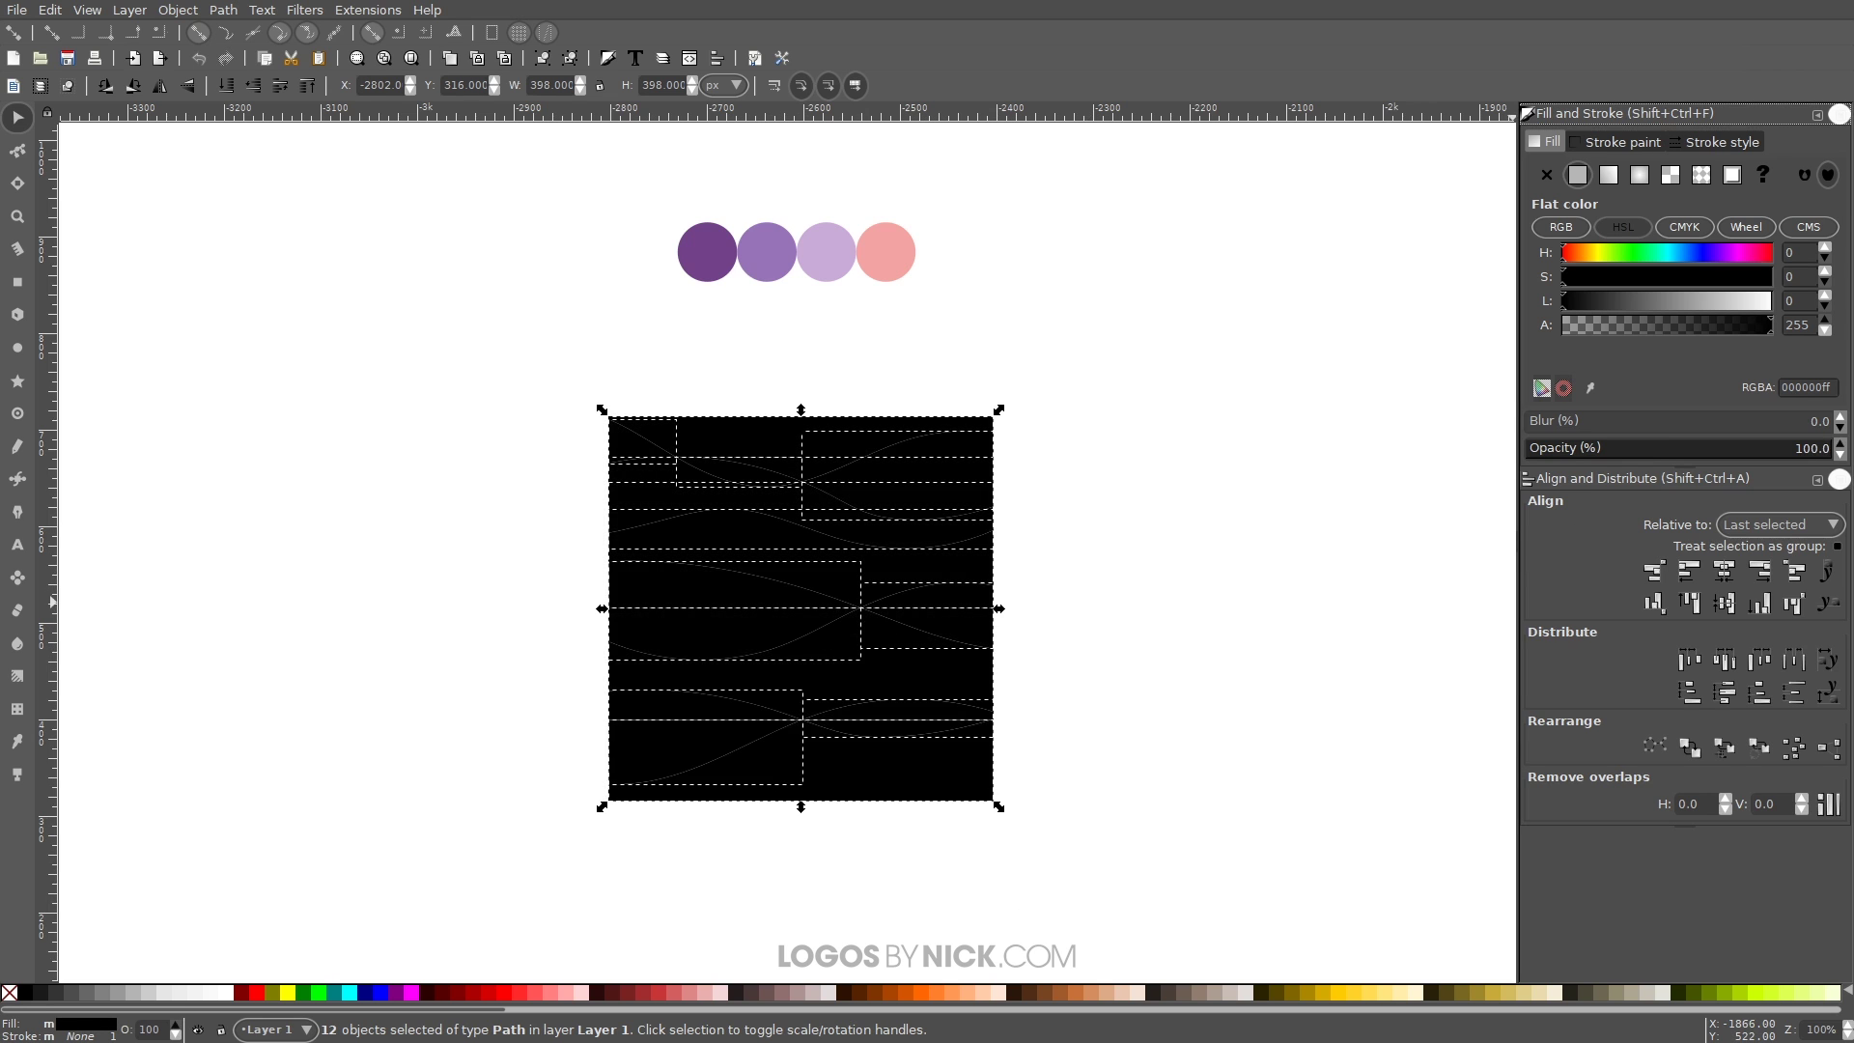
left_click(893, 856)
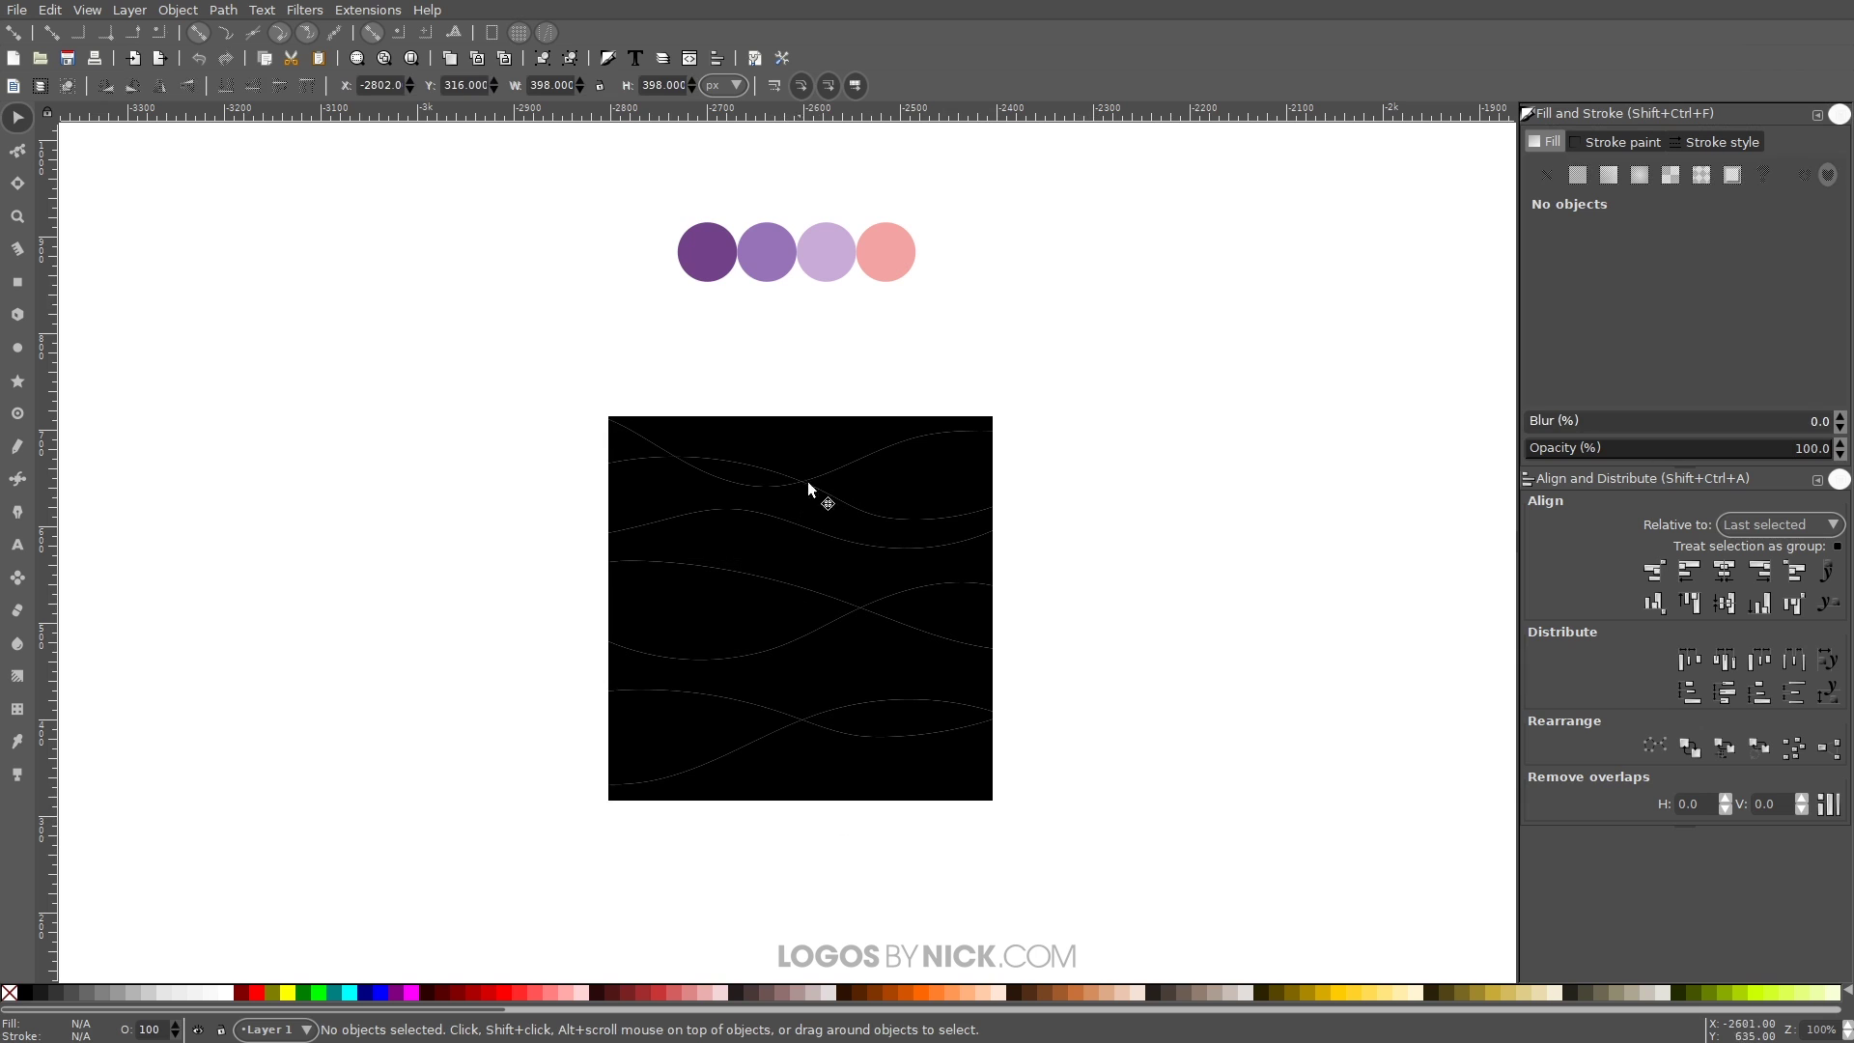
left_click_drag(820, 256, 825, 859)
Step: Fill the bottom band and bottom-left piece dark purple (#714288) with the Dropper
scroll(772, 802, "down", 1)
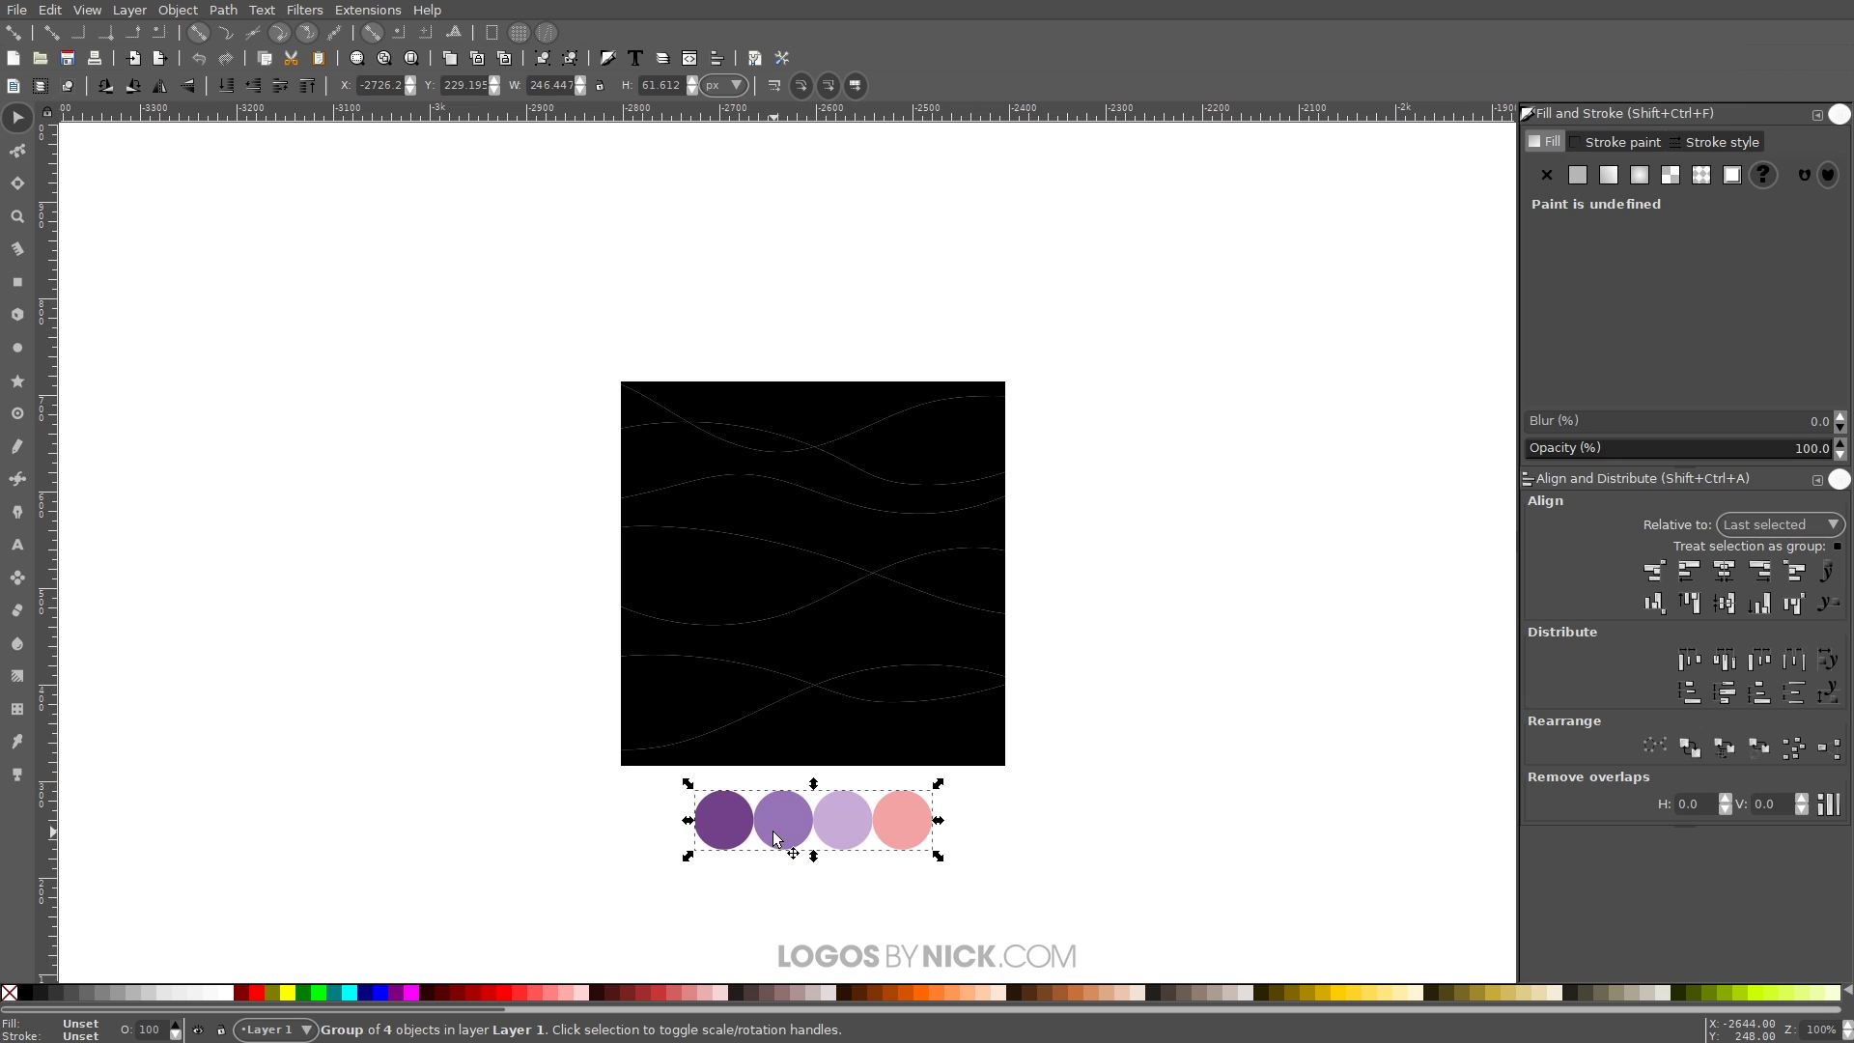
scroll(824, 824, "up", 1)
left_click(853, 715)
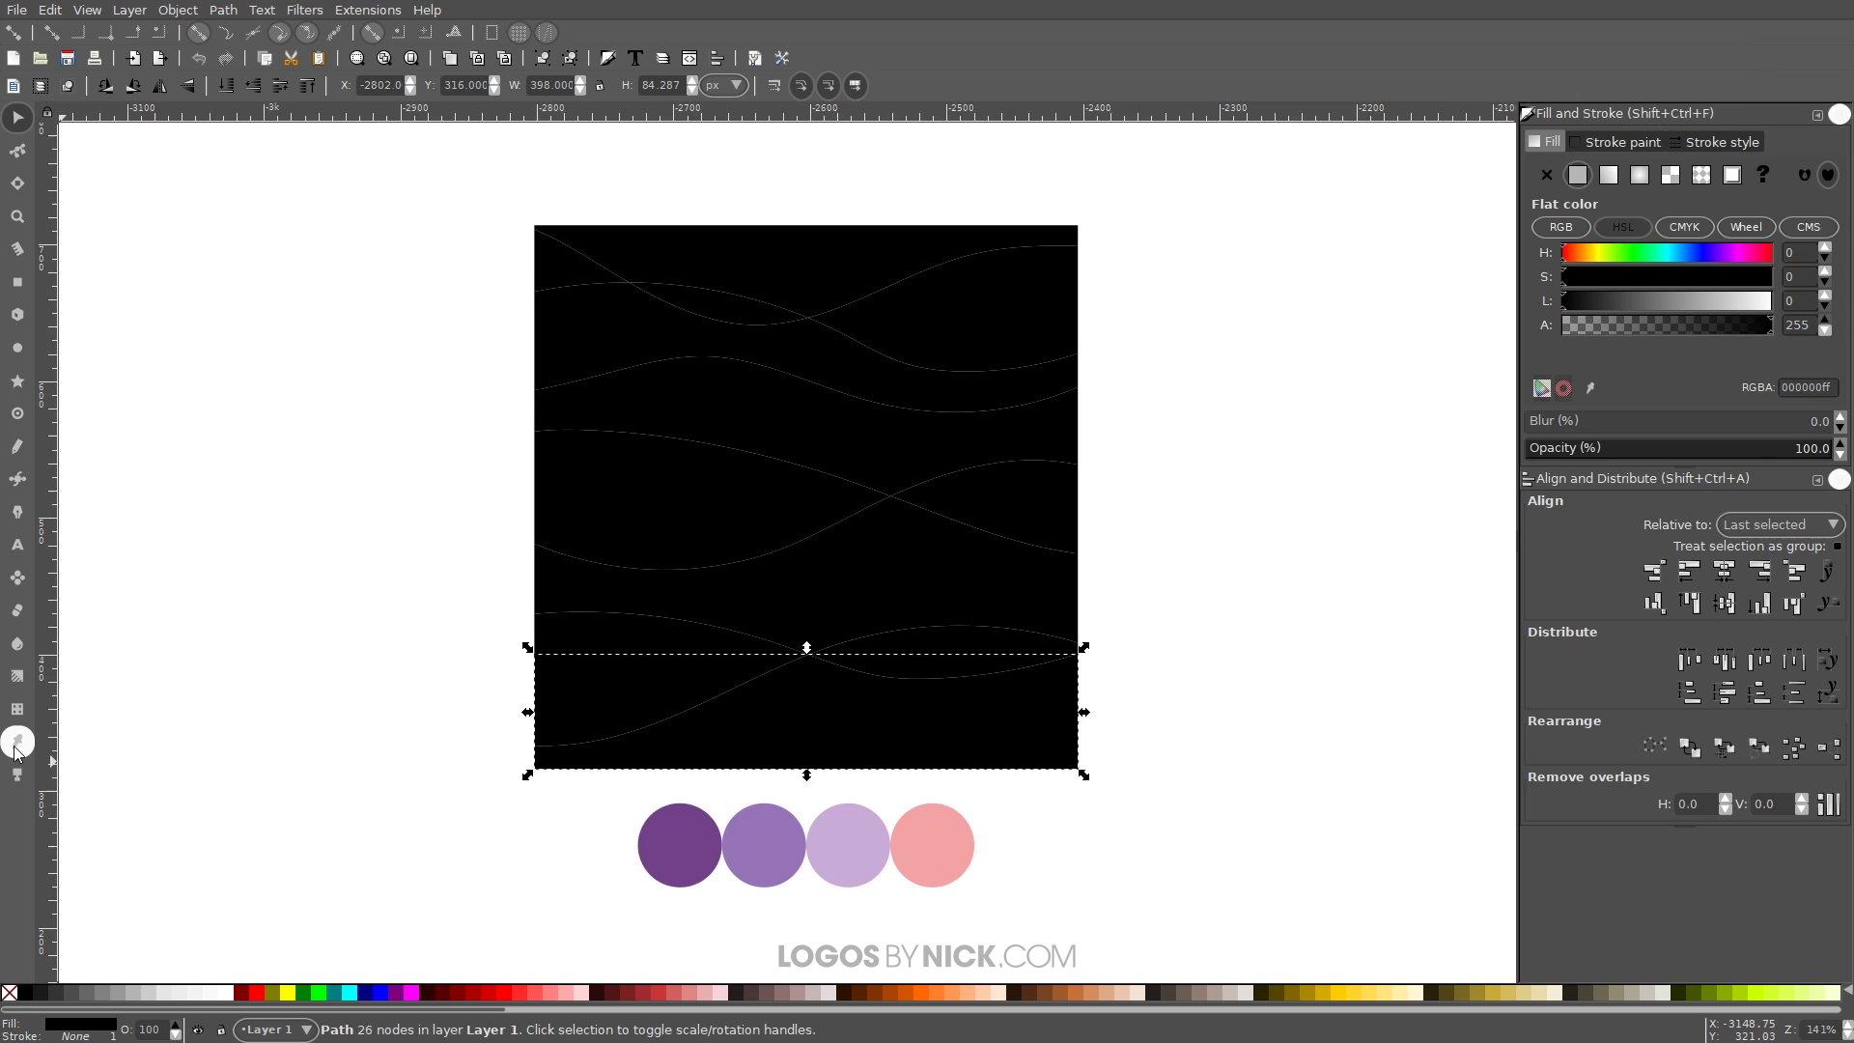
key("d")
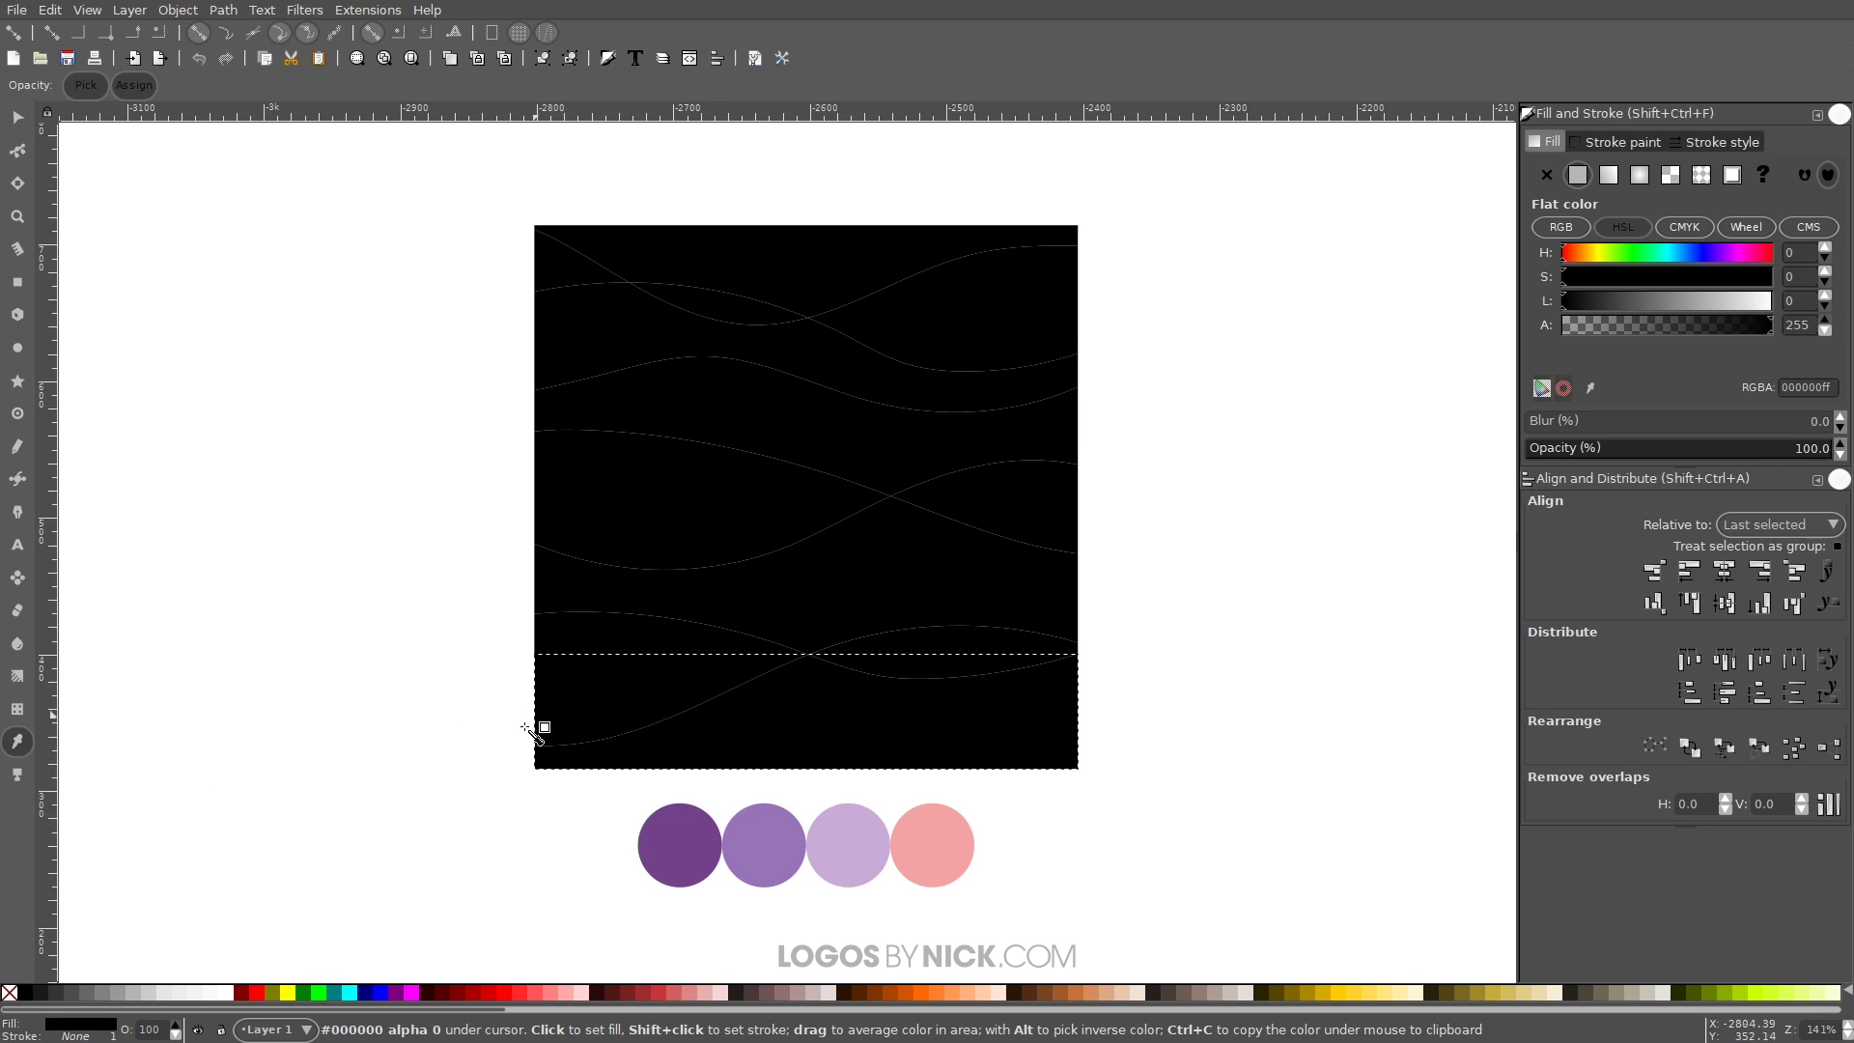
left_click_drag(672, 844, 690, 854)
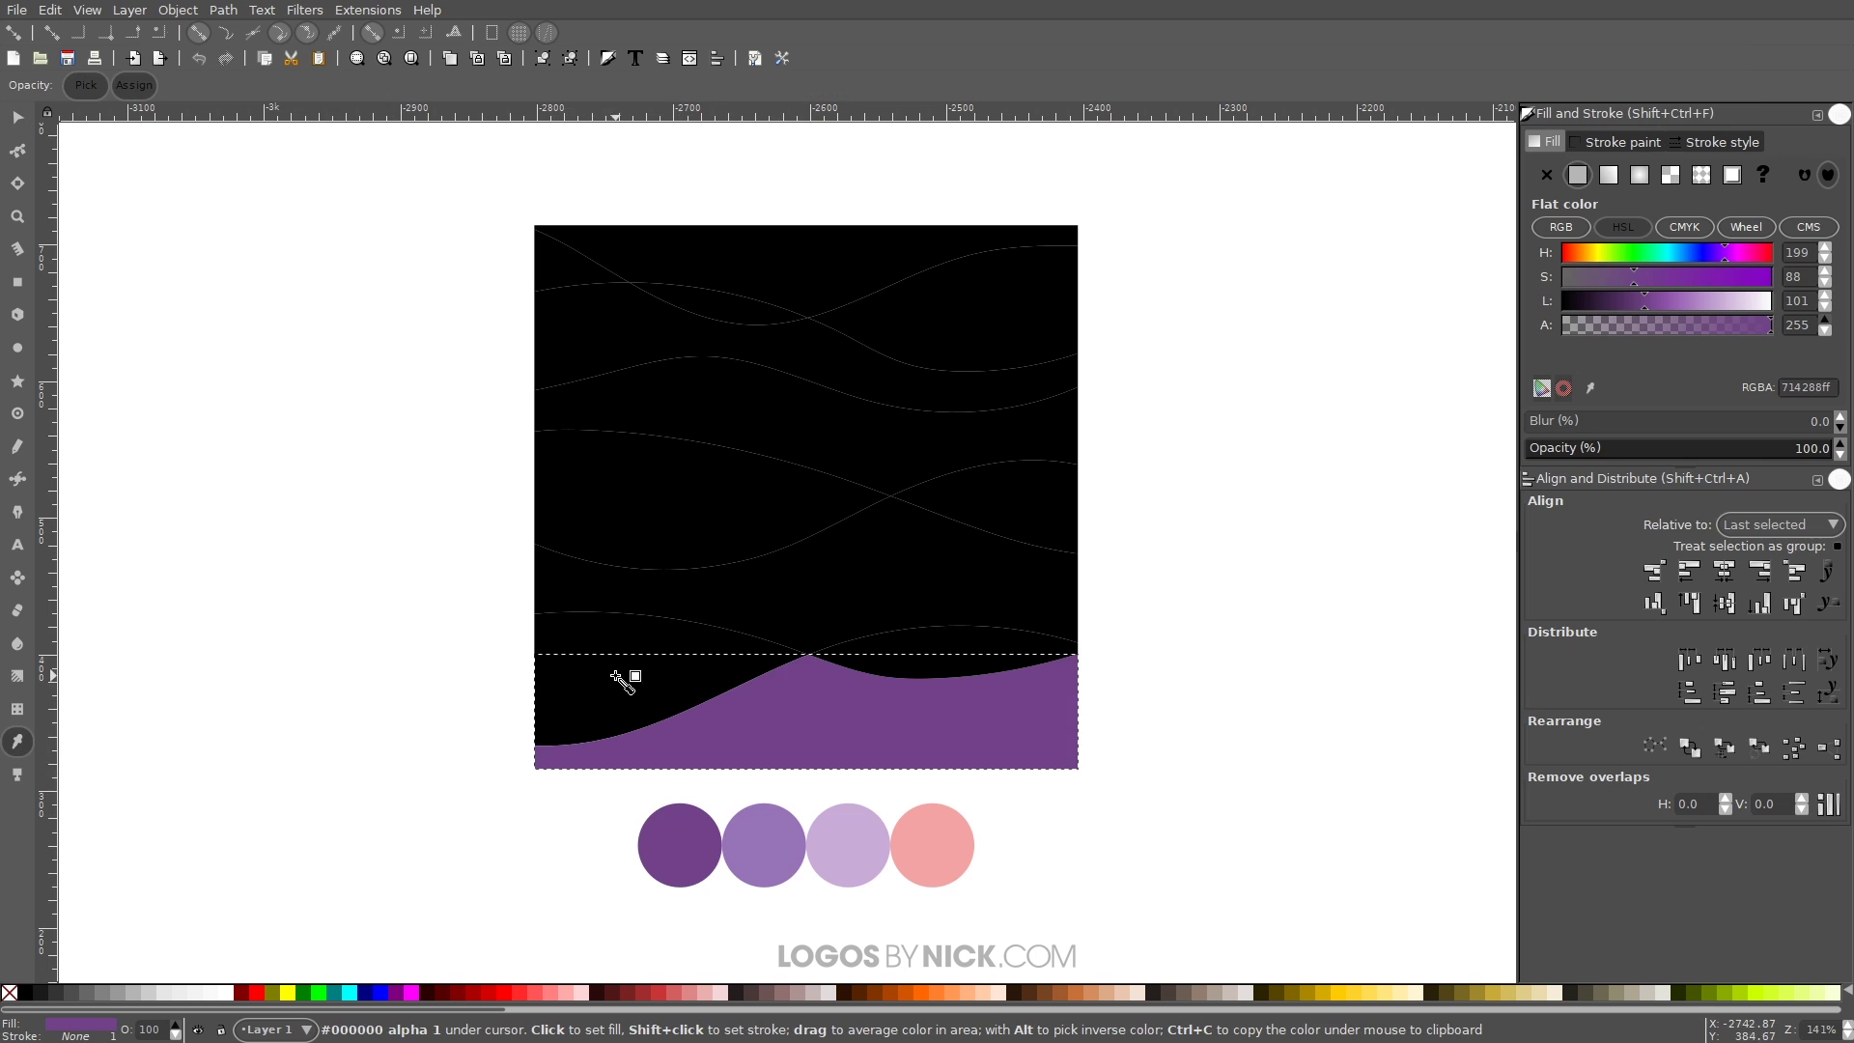
left_click(17, 119)
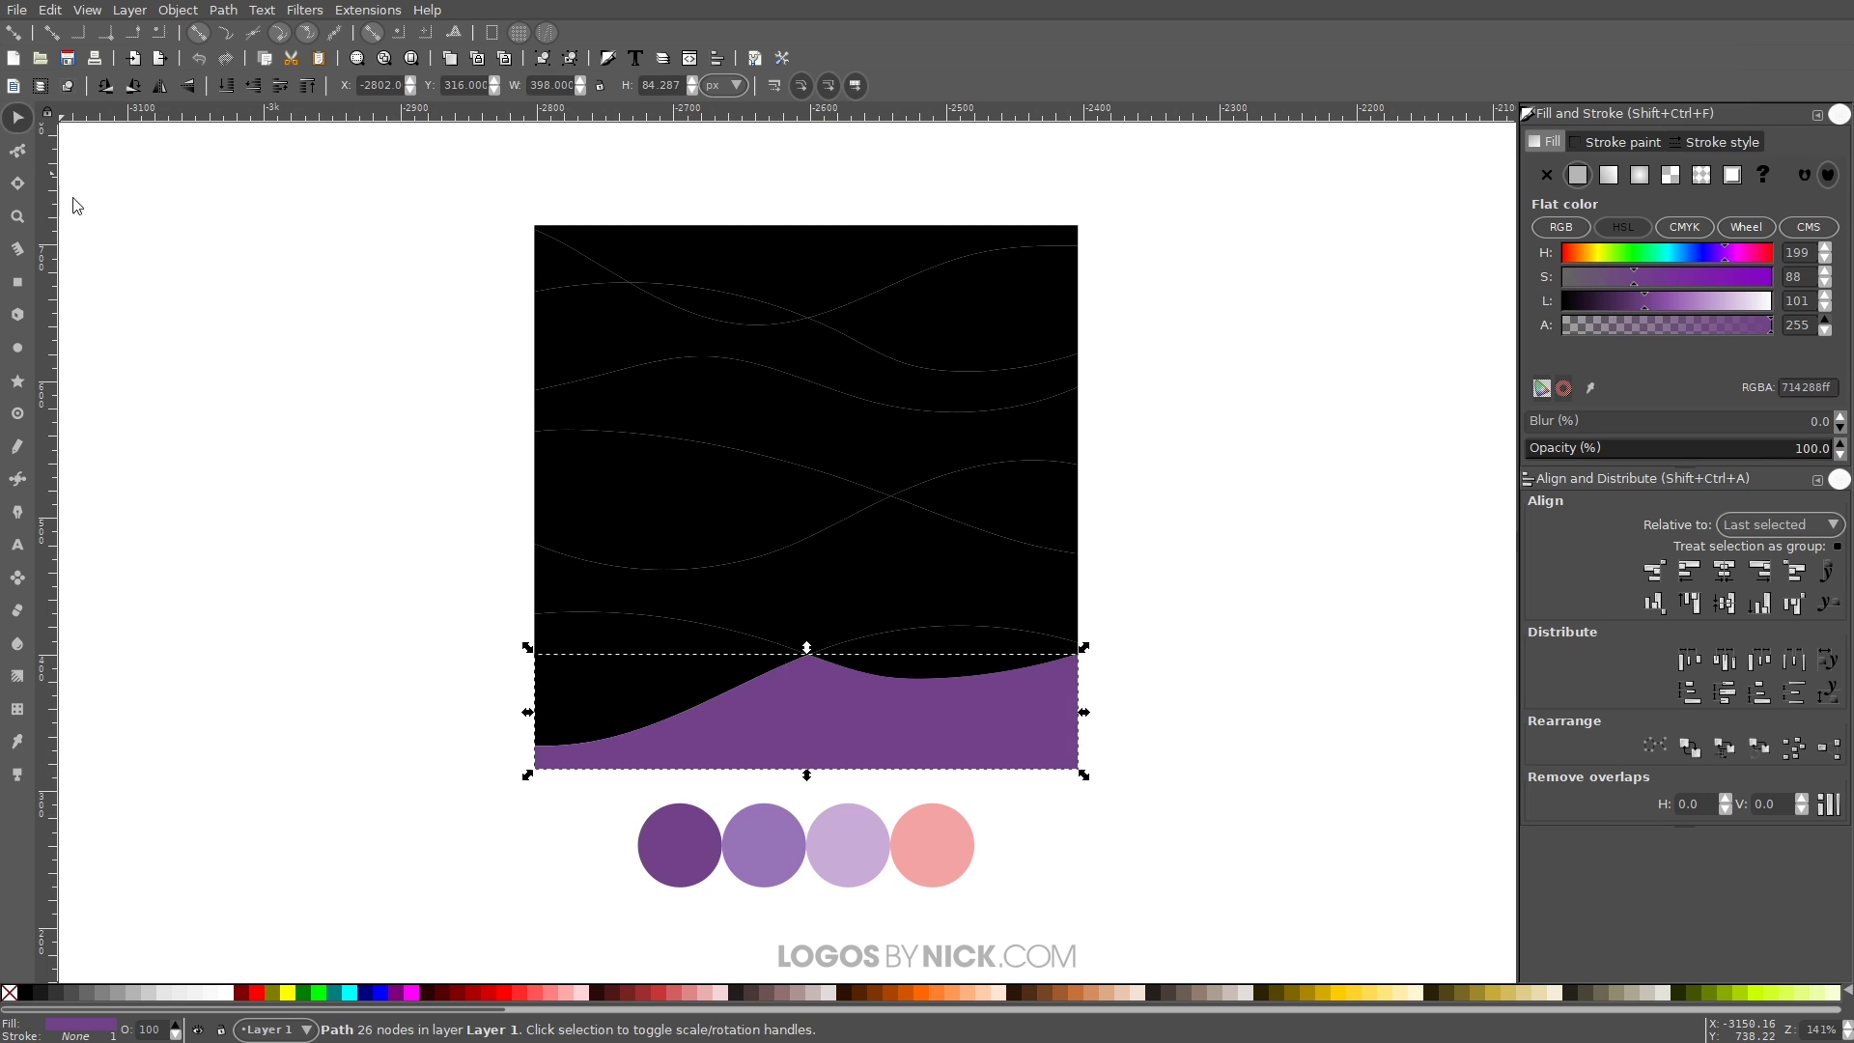
left_click(660, 664)
left_click(762, 742)
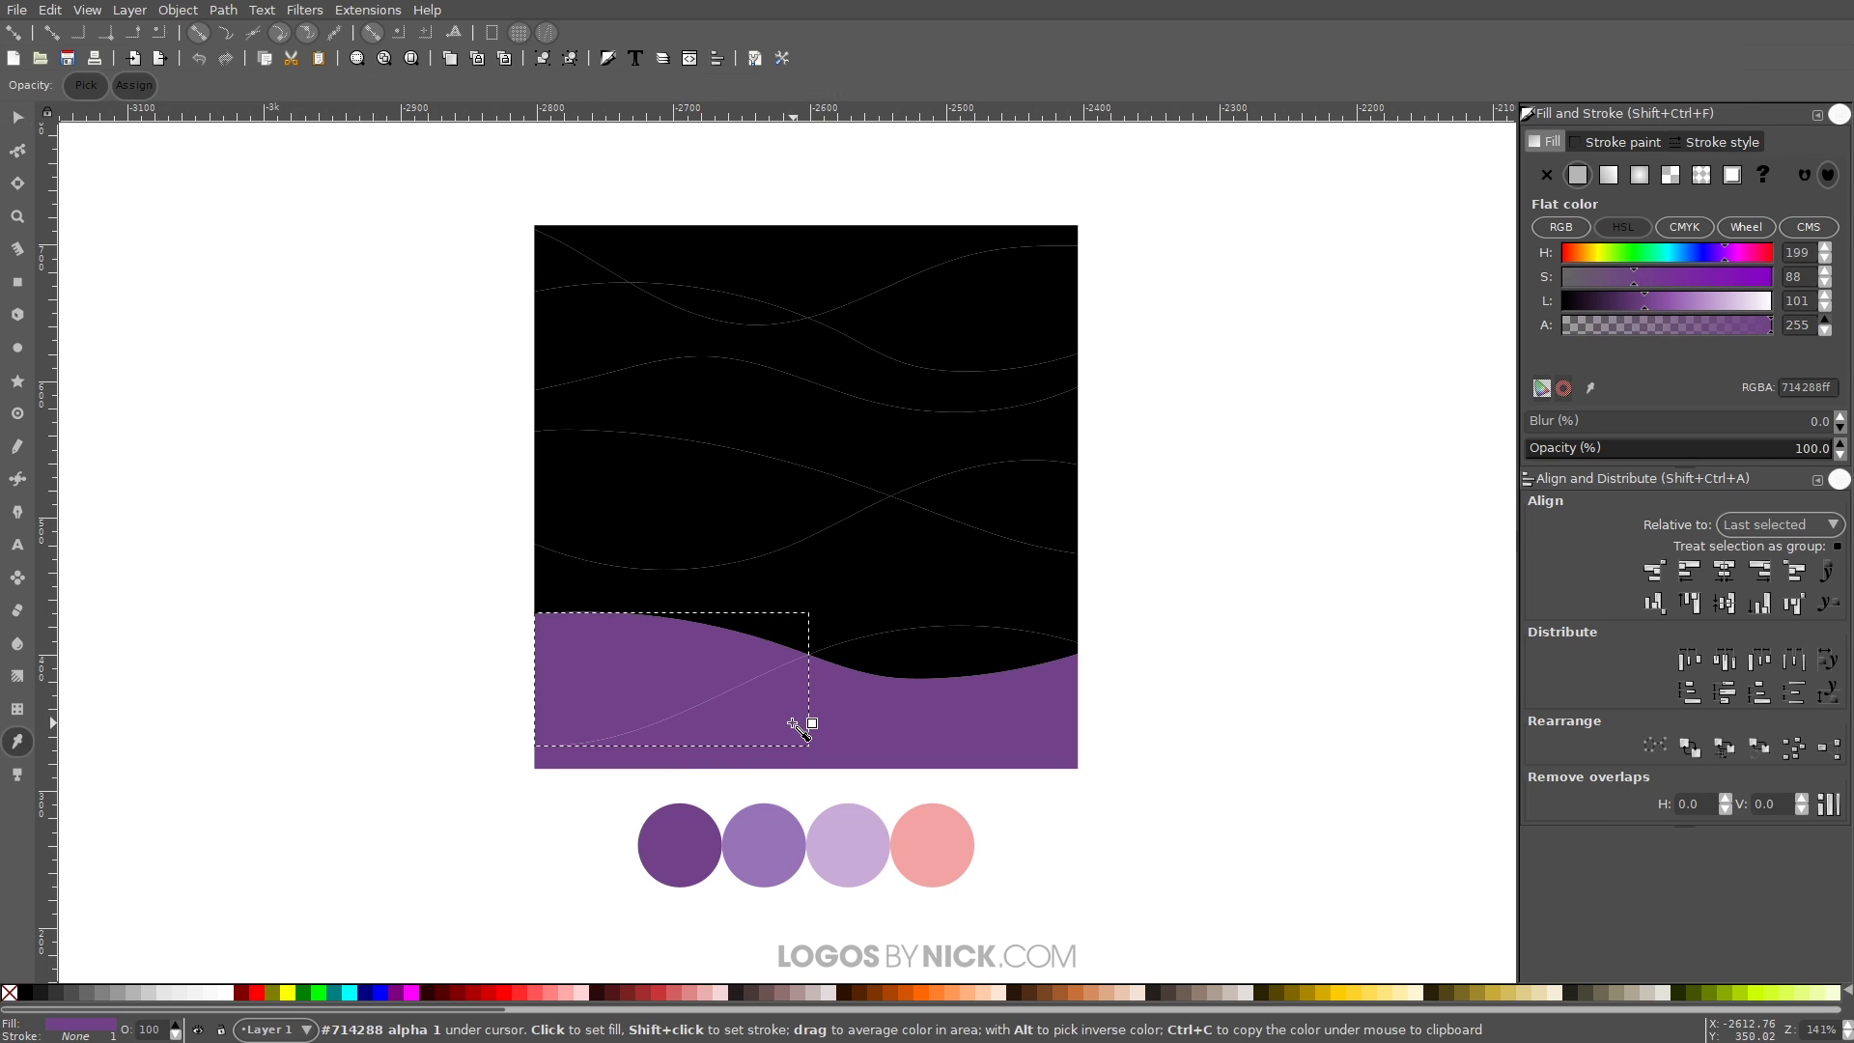
Step: Union the two dark purple pieces into one band
left_click(17, 118)
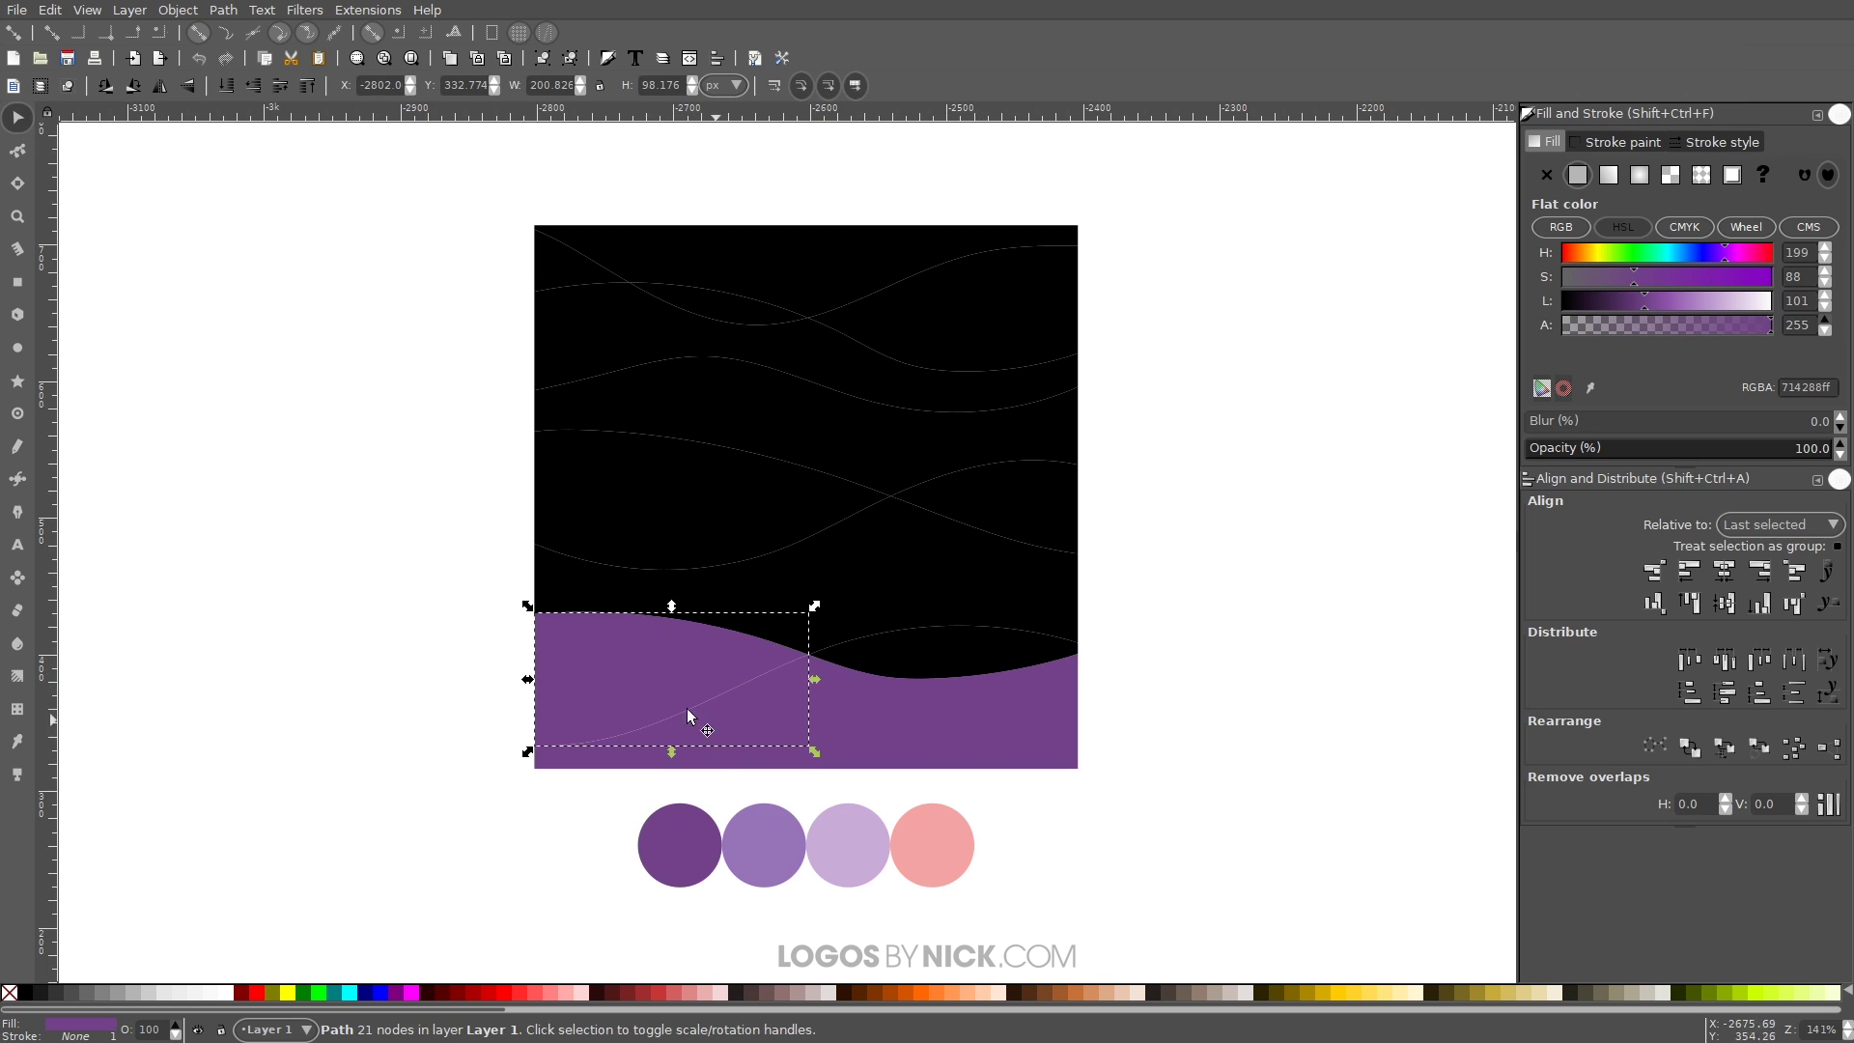
left_click(859, 717, "shift")
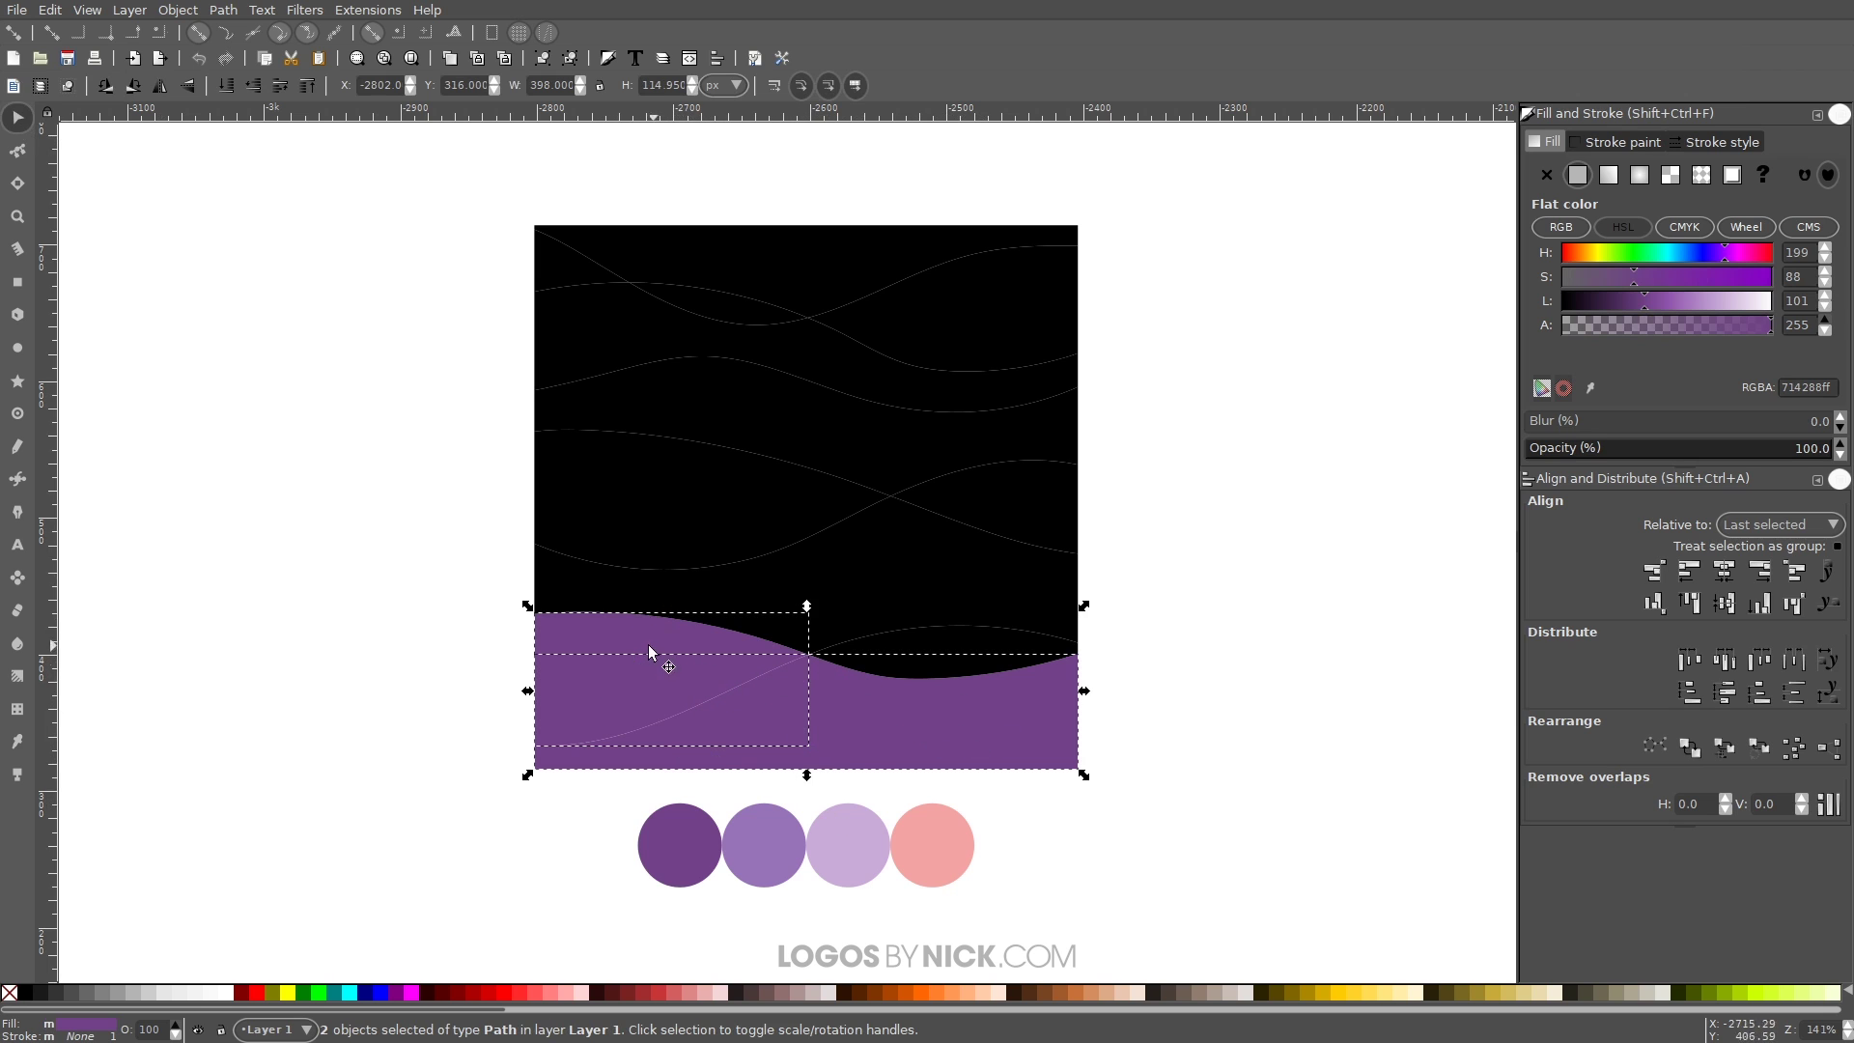
left_click(223, 10)
left_click(256, 123)
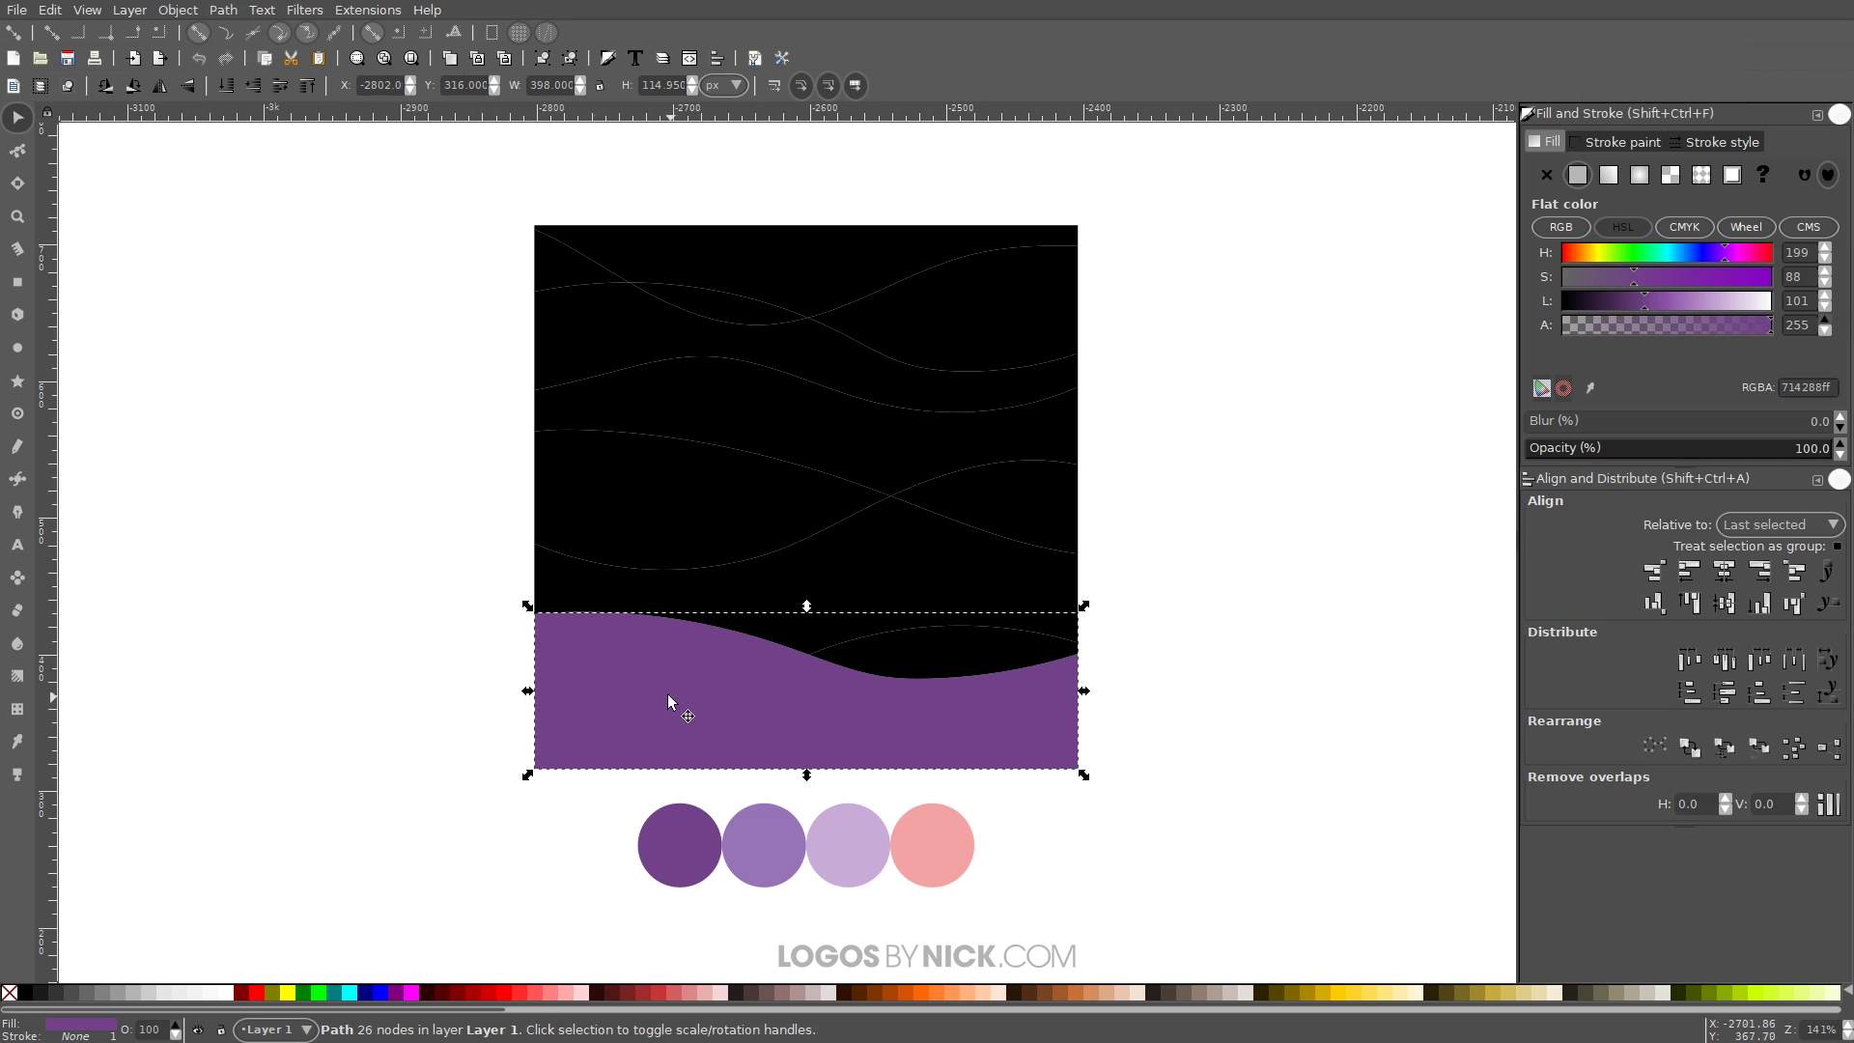
left_click(929, 653)
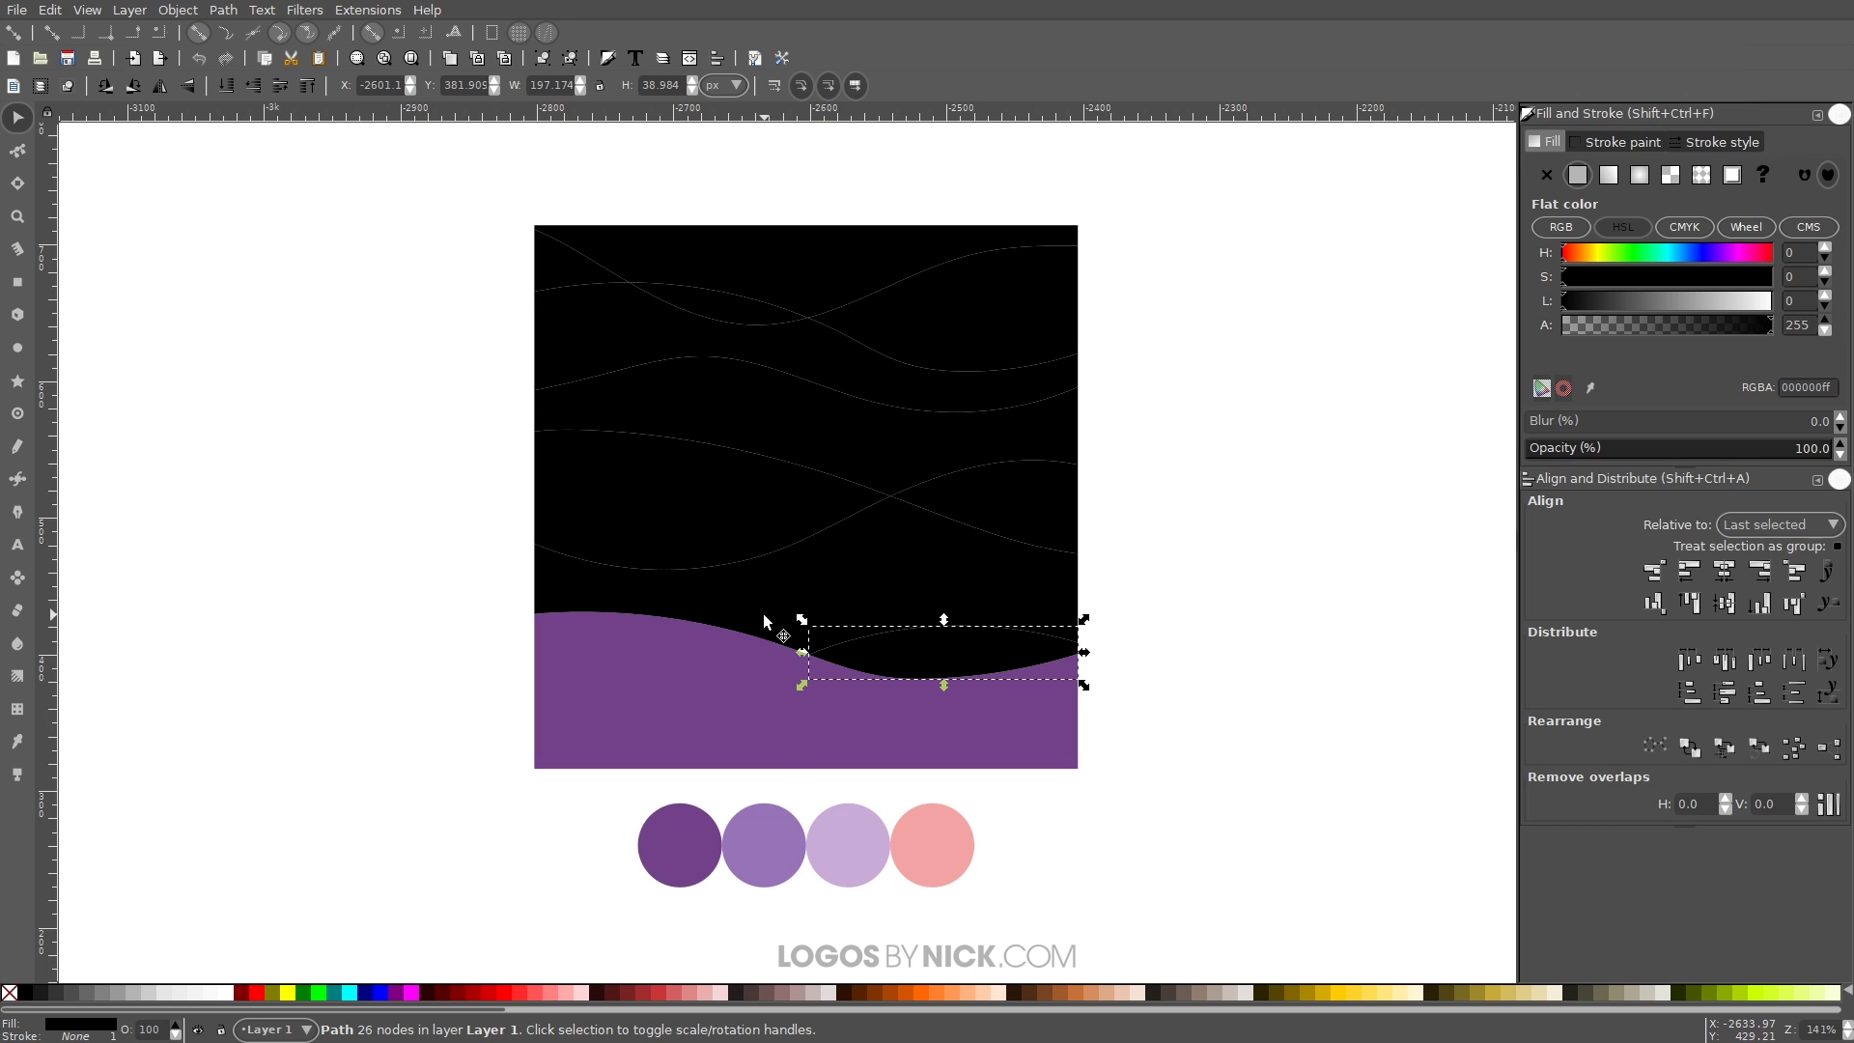
Step: Fill the small wave lavender and the large wave above it peach using the Dropper
key("d")
left_click_drag(763, 846, 772, 856)
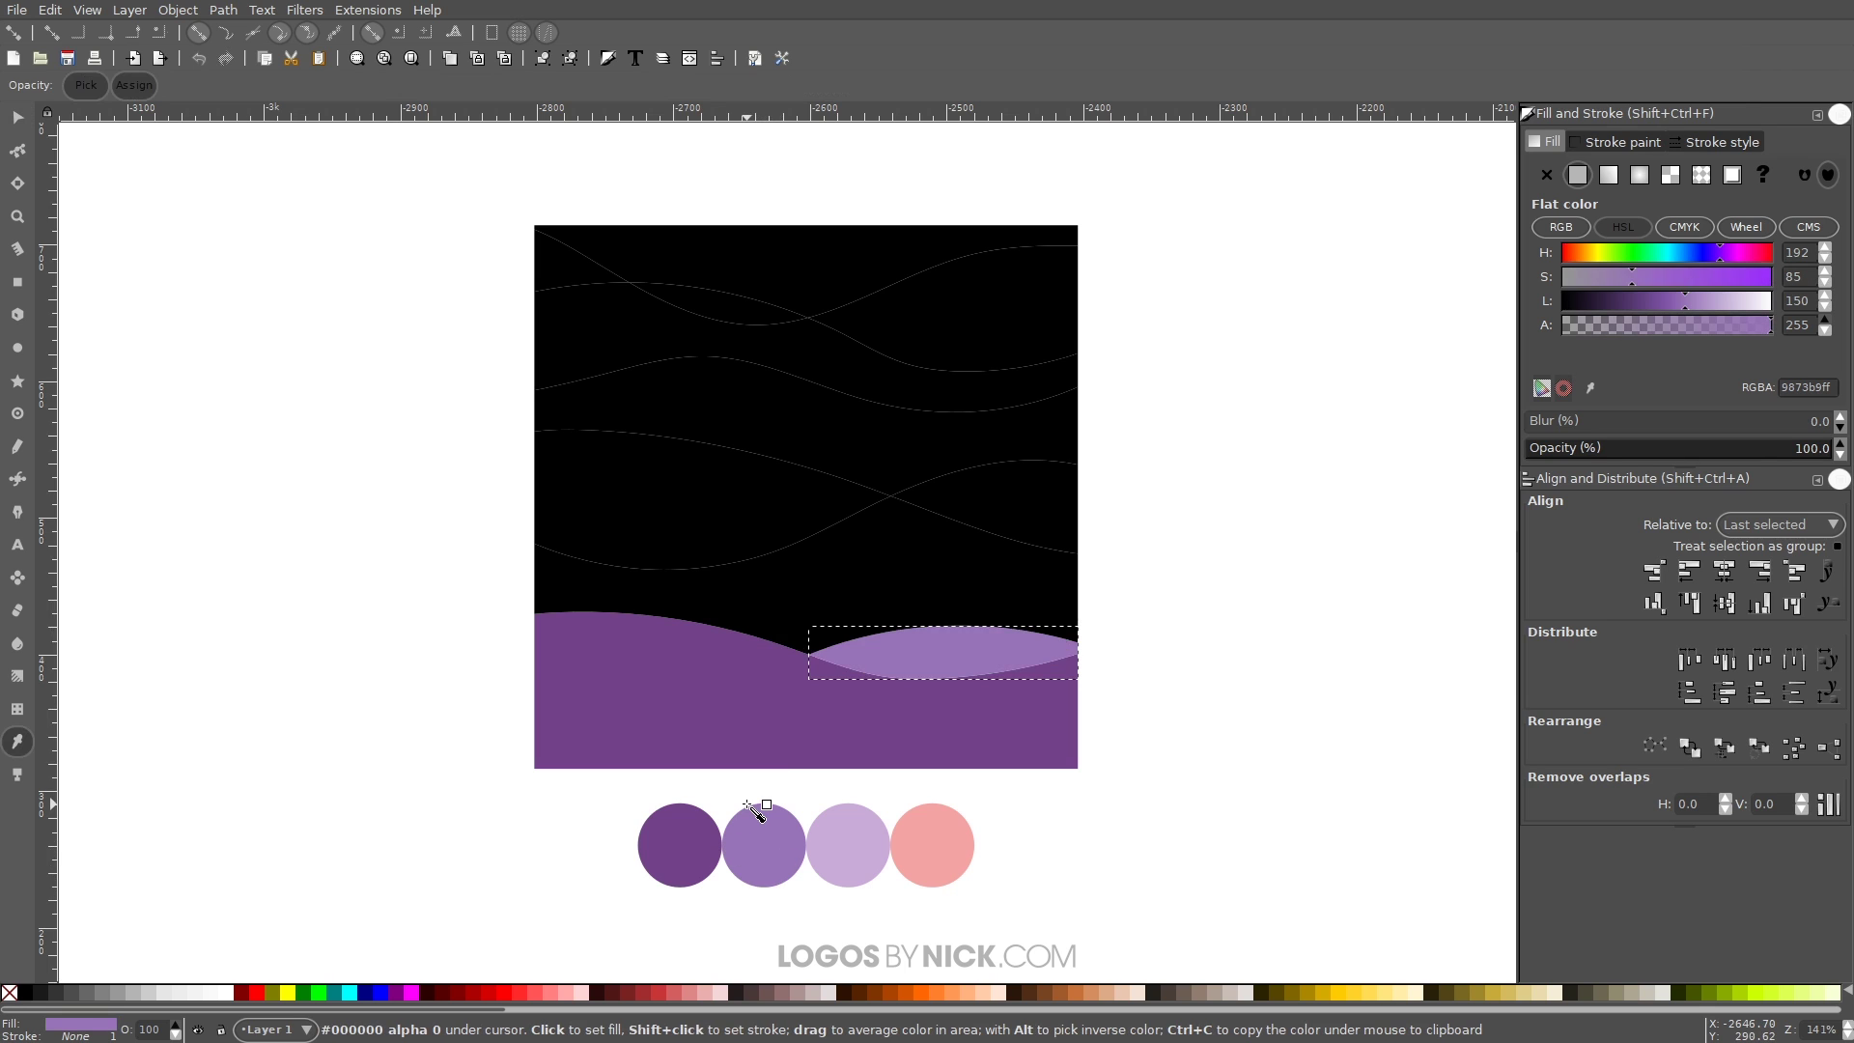
key("s")
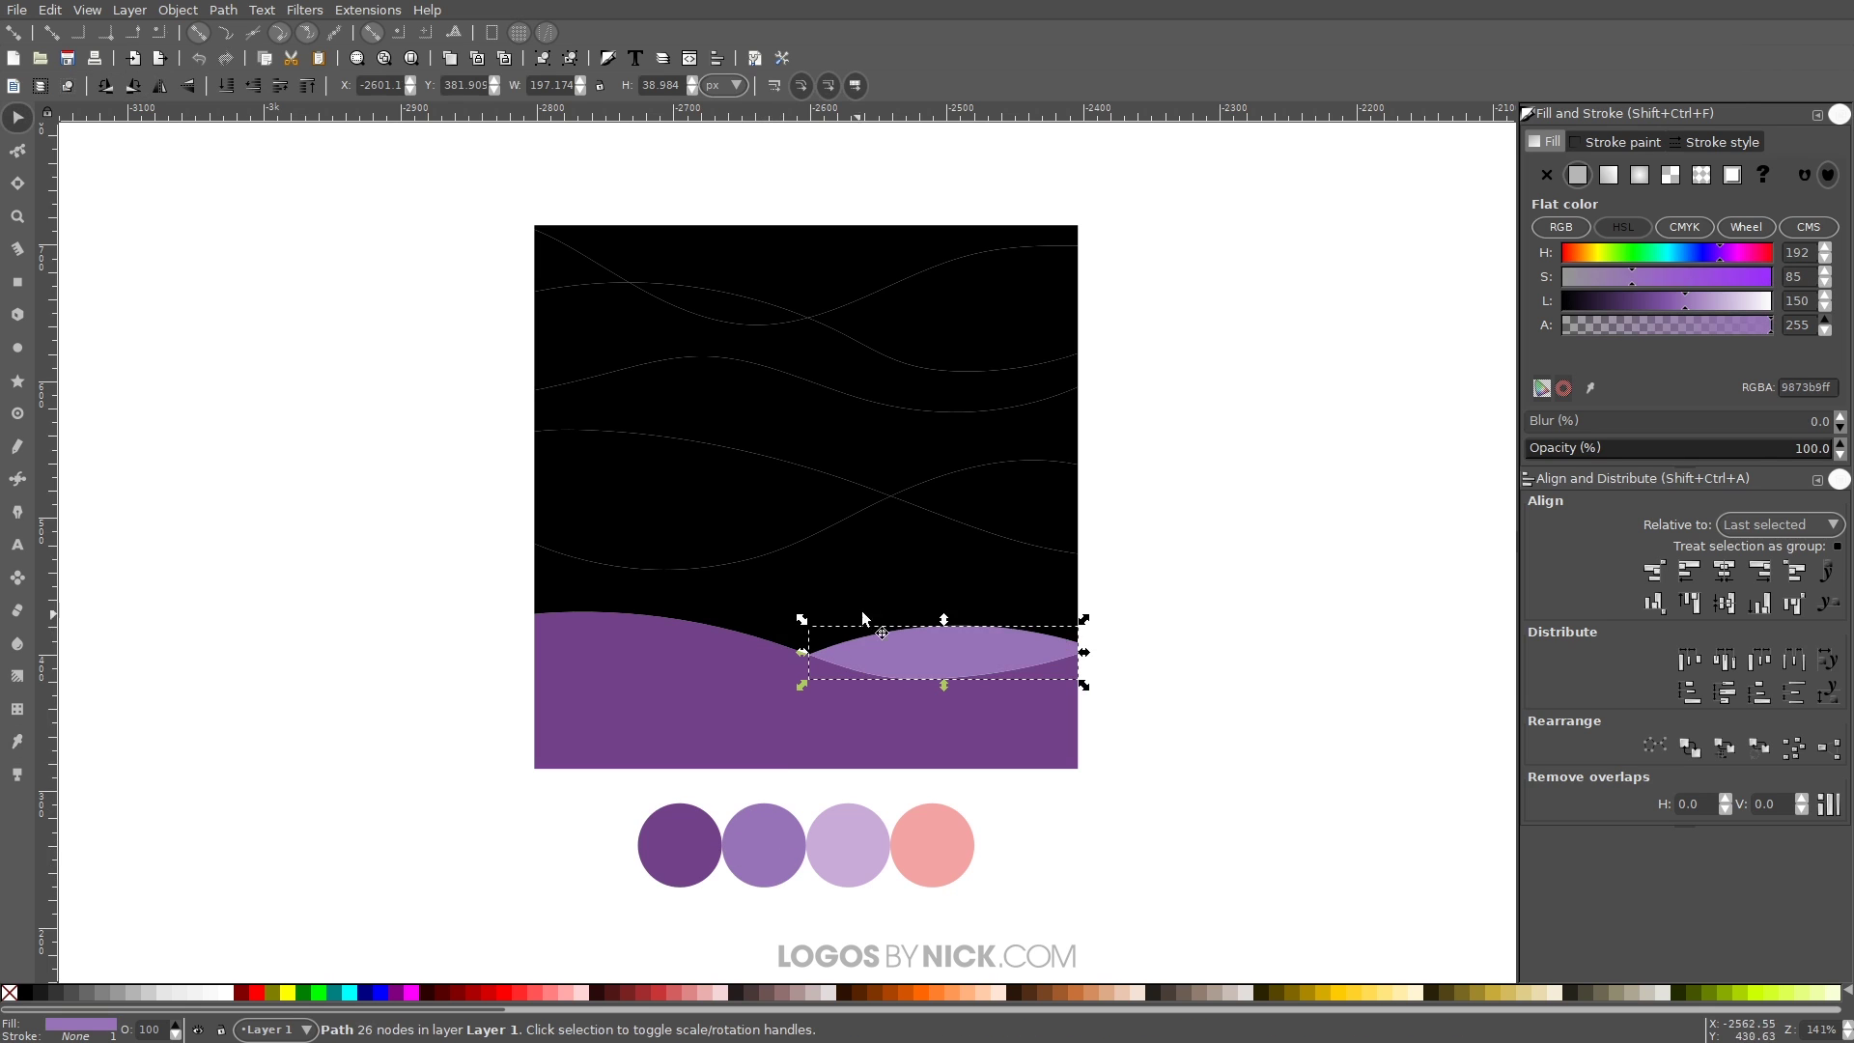
left_click(873, 576)
scroll(878, 585, "up", 1)
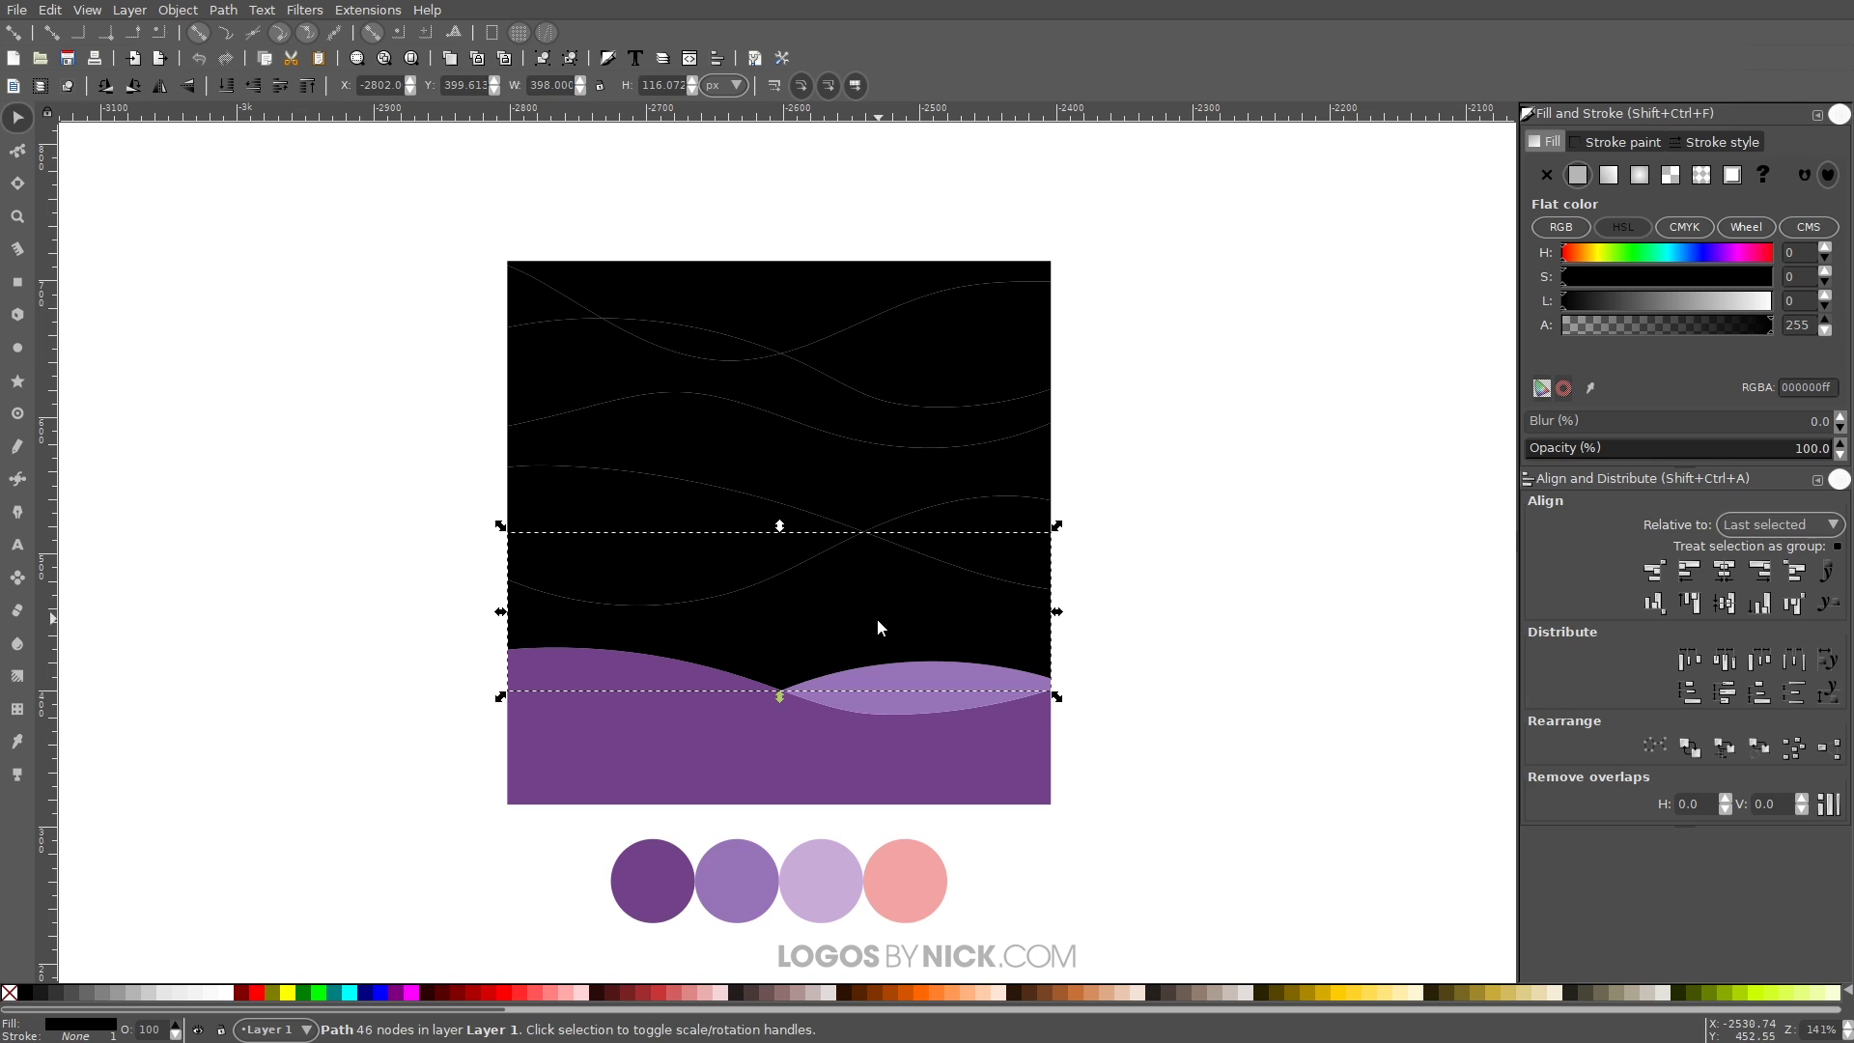
key("d")
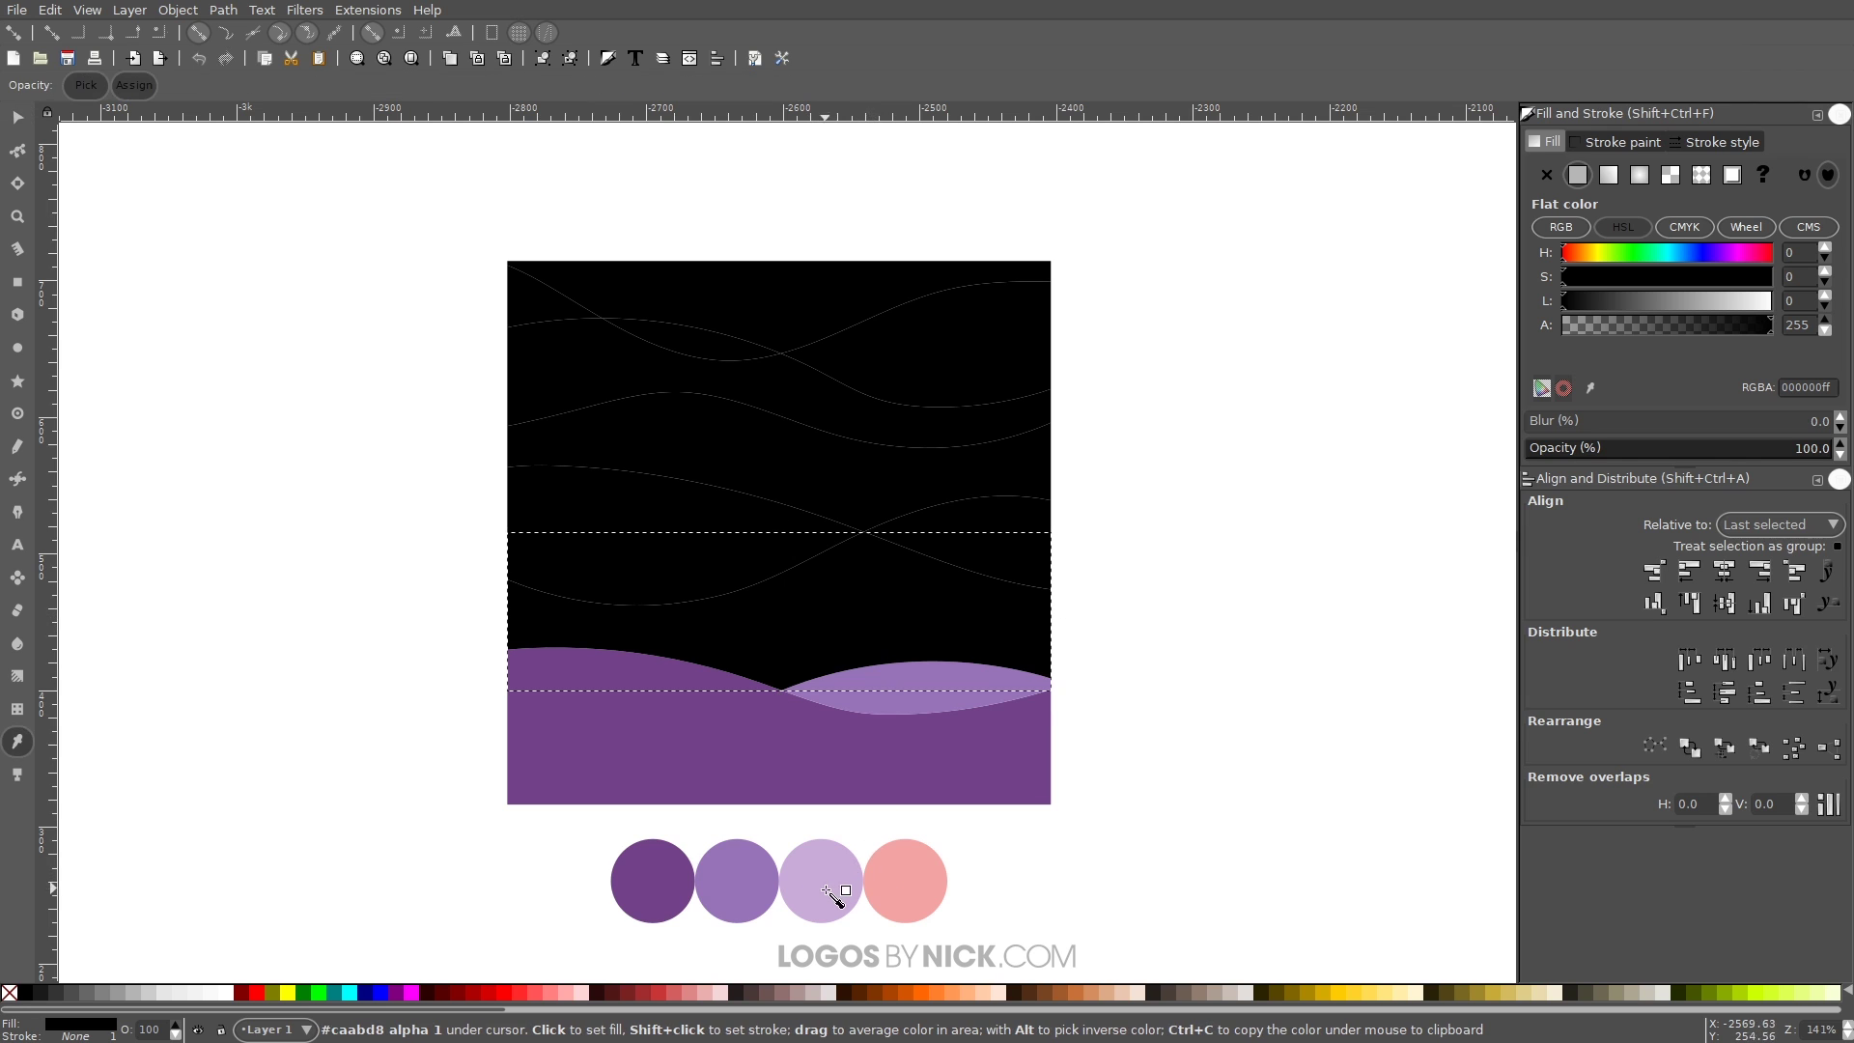
left_click(896, 884)
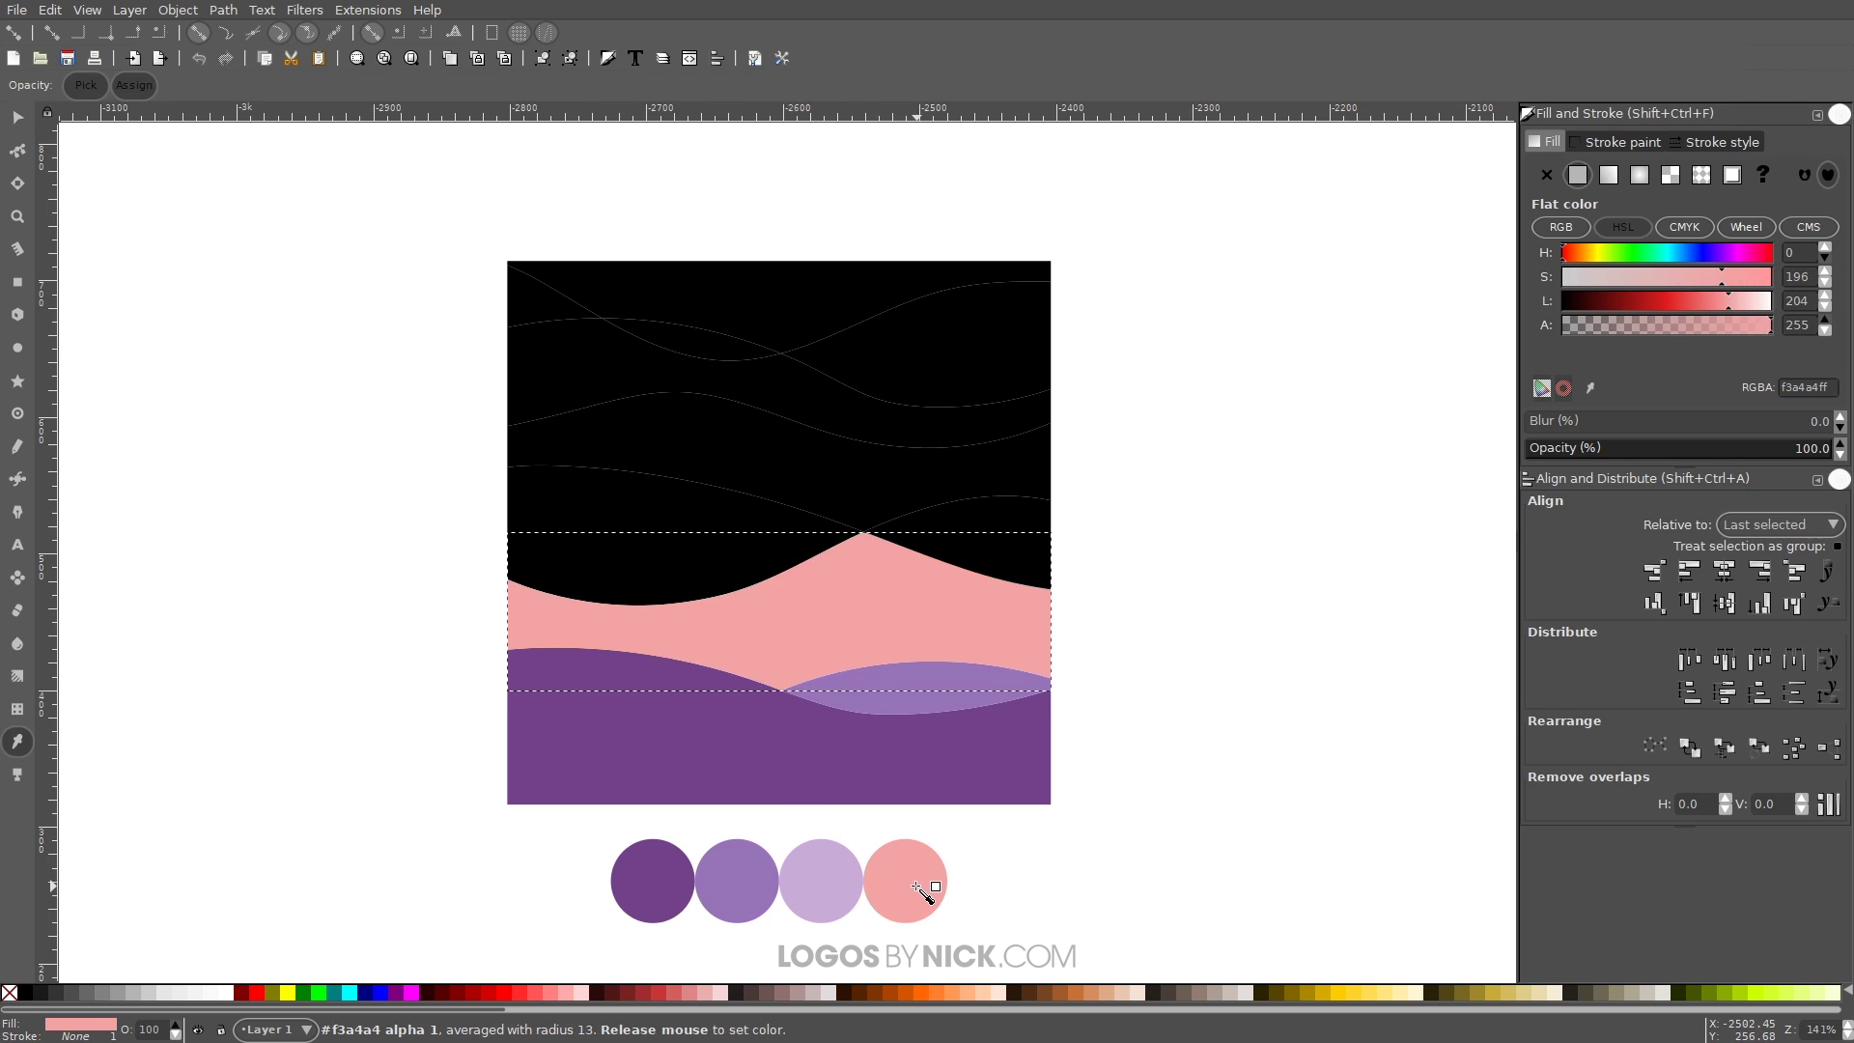
key("s")
Step: Colour the right black wave piece peach (#f3a4a4) and union it with the peach band
left_click(654, 555)
key("d")
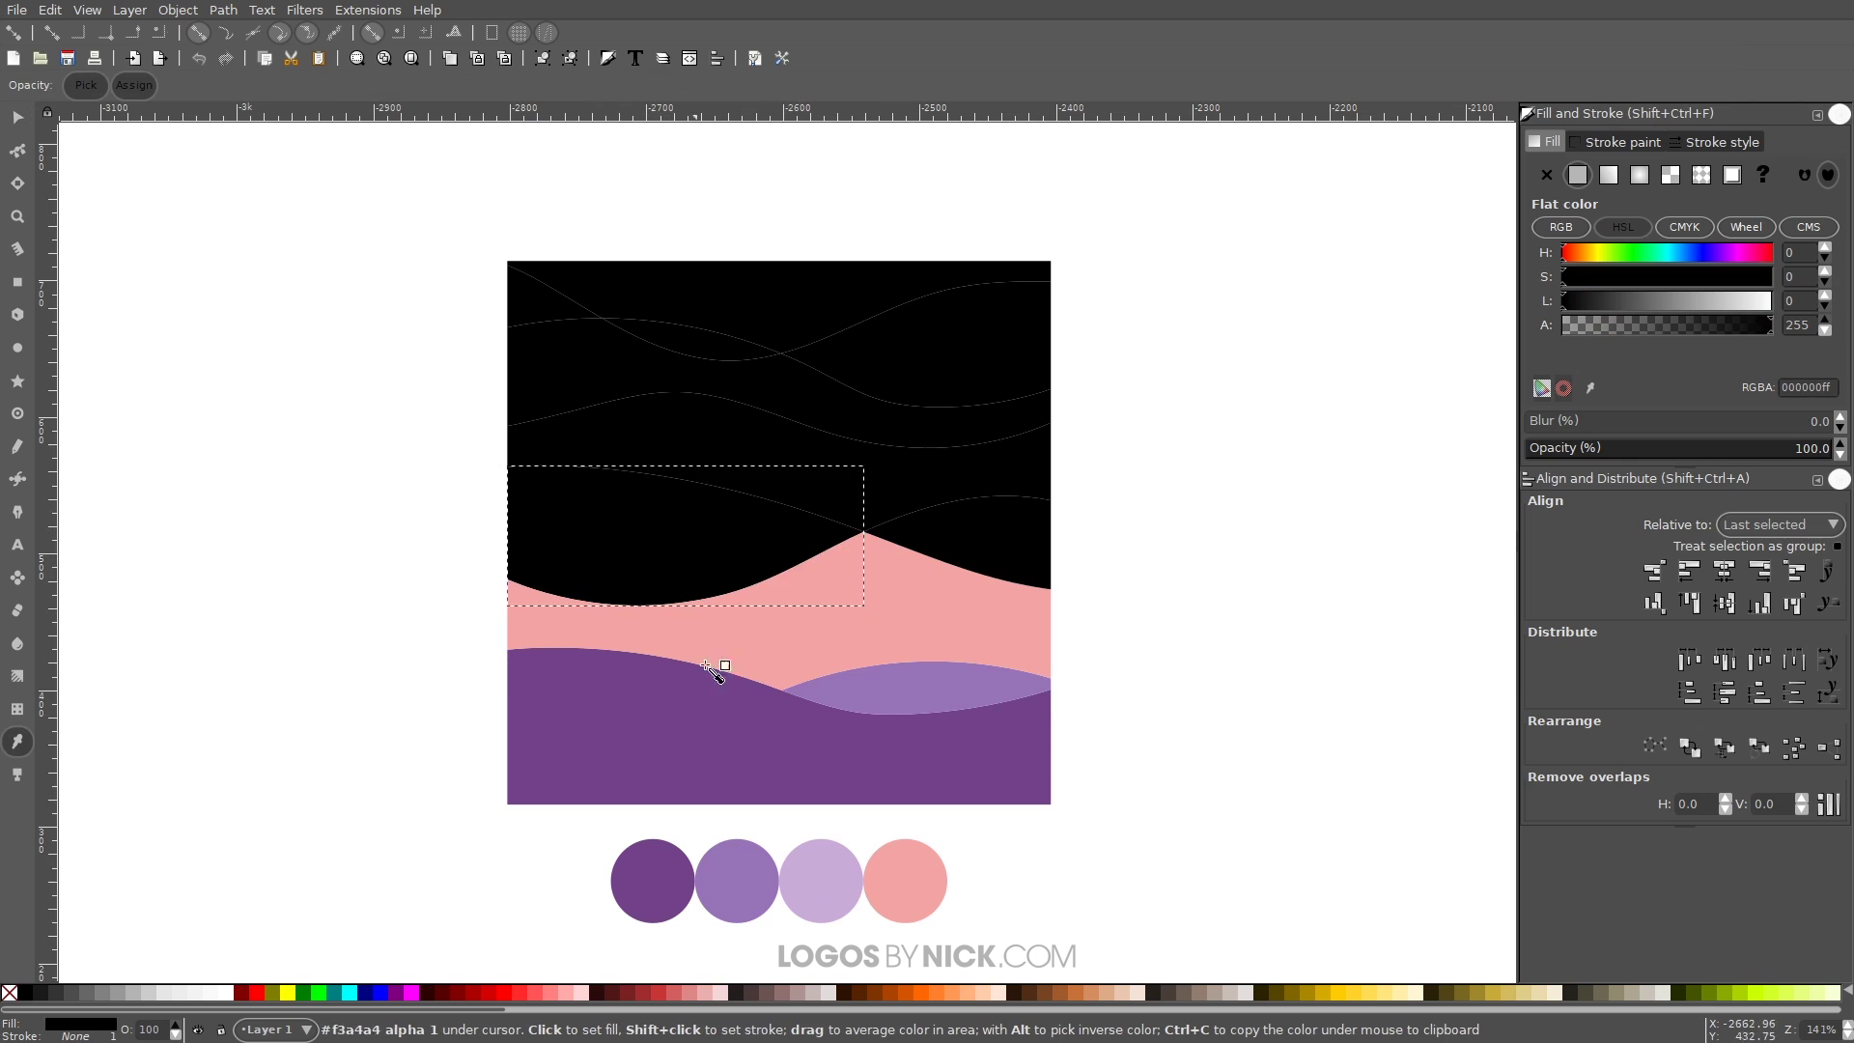
left_click(917, 886)
key("s")
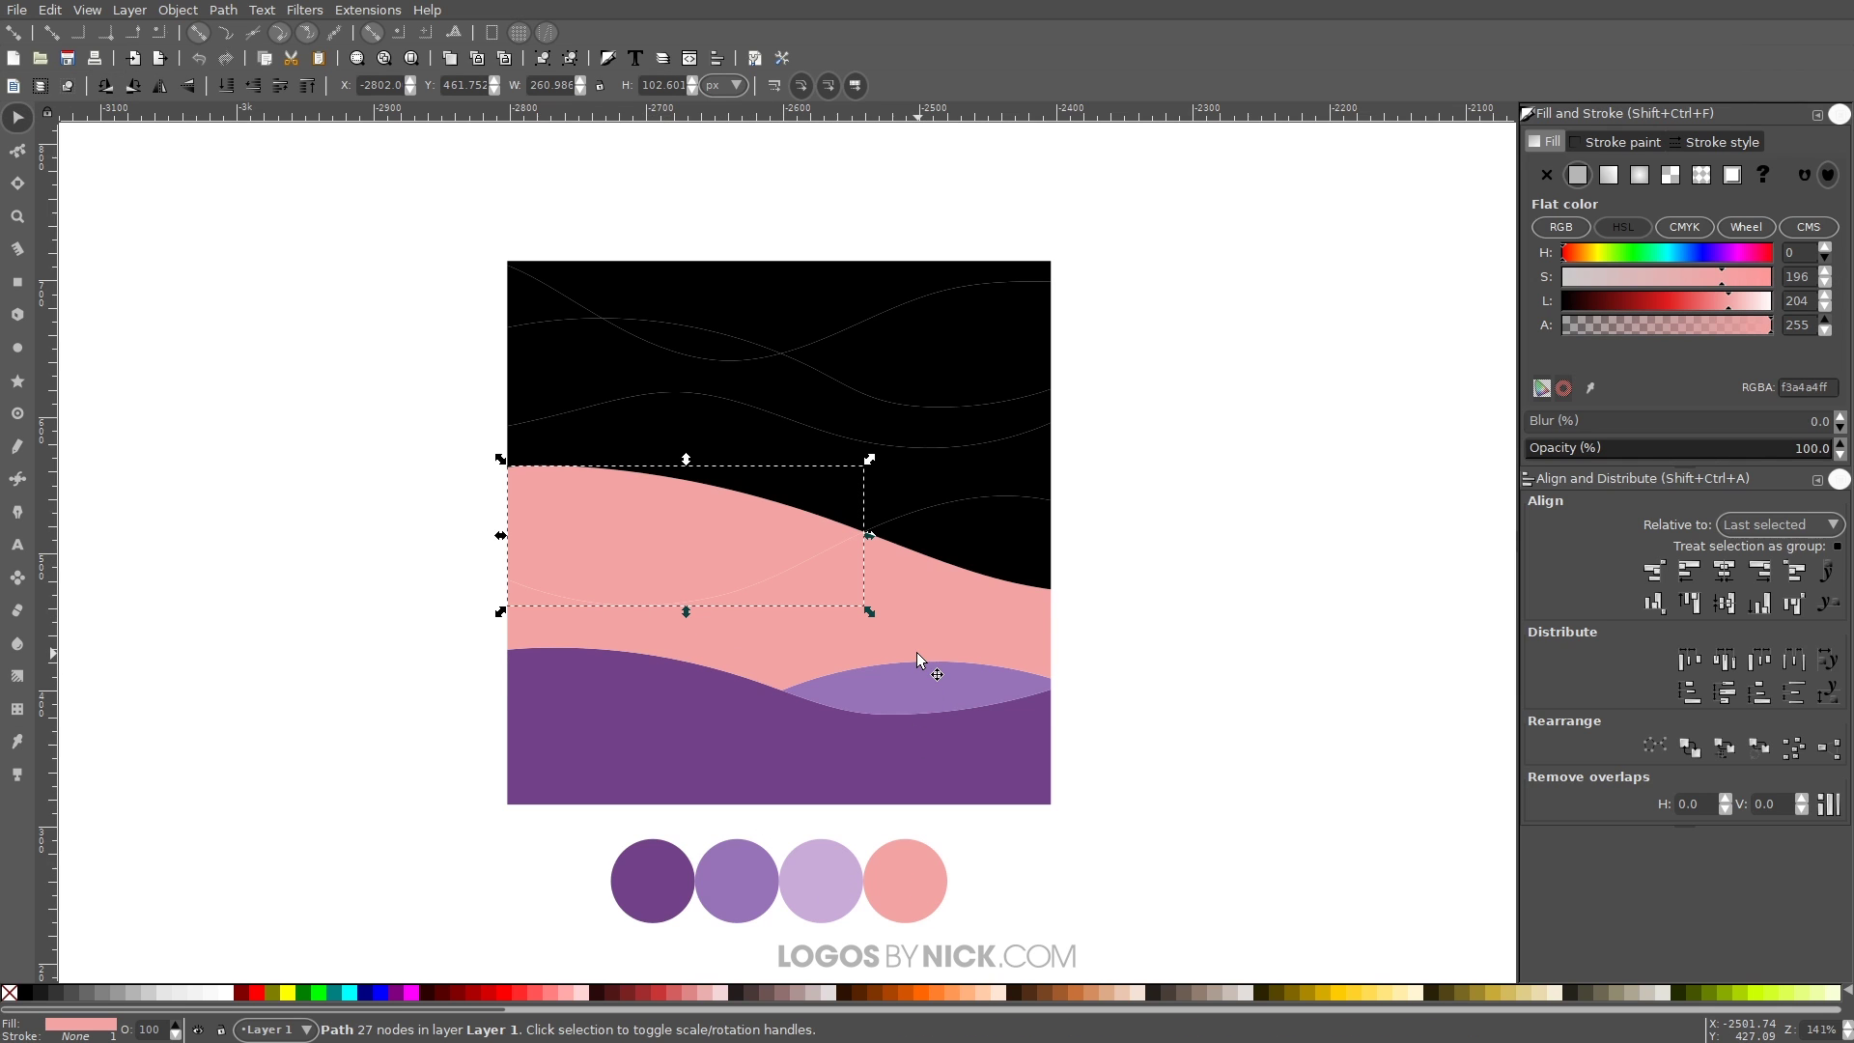
key("ctrl+z")
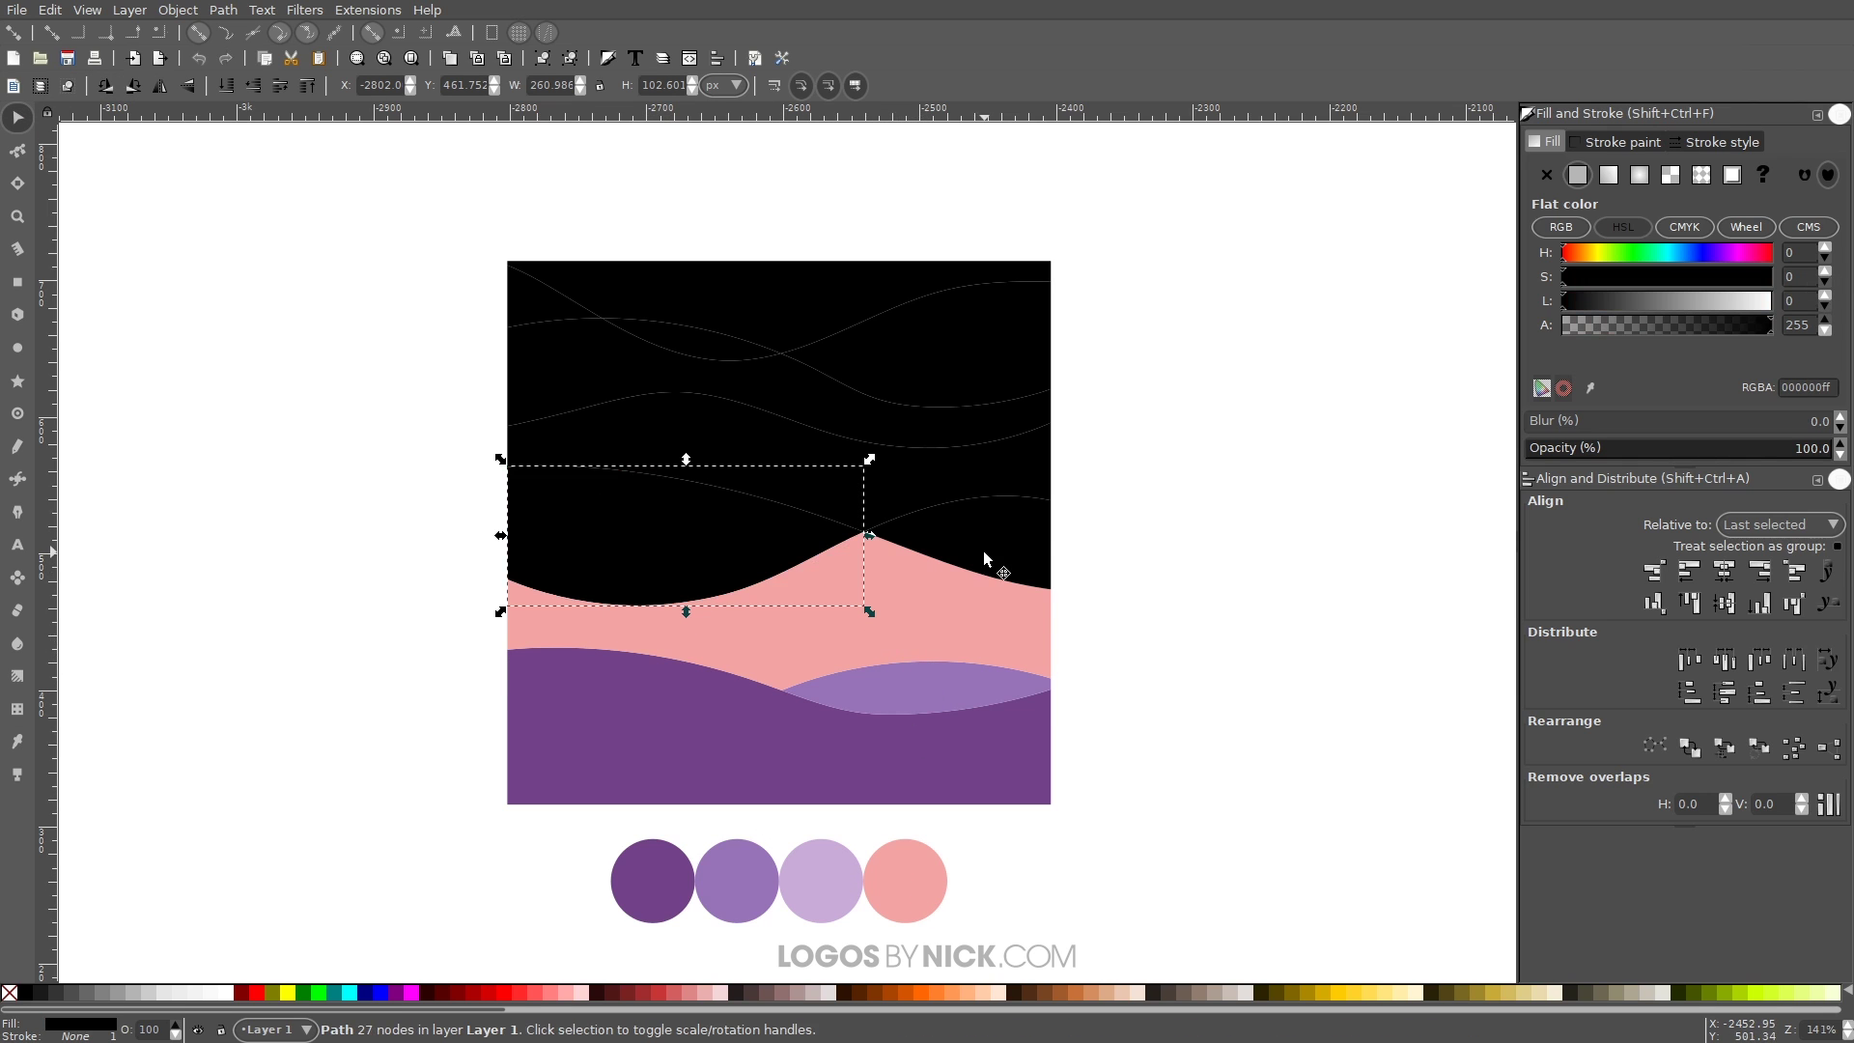
left_click(983, 551)
key("d")
left_click(915, 882)
key("s")
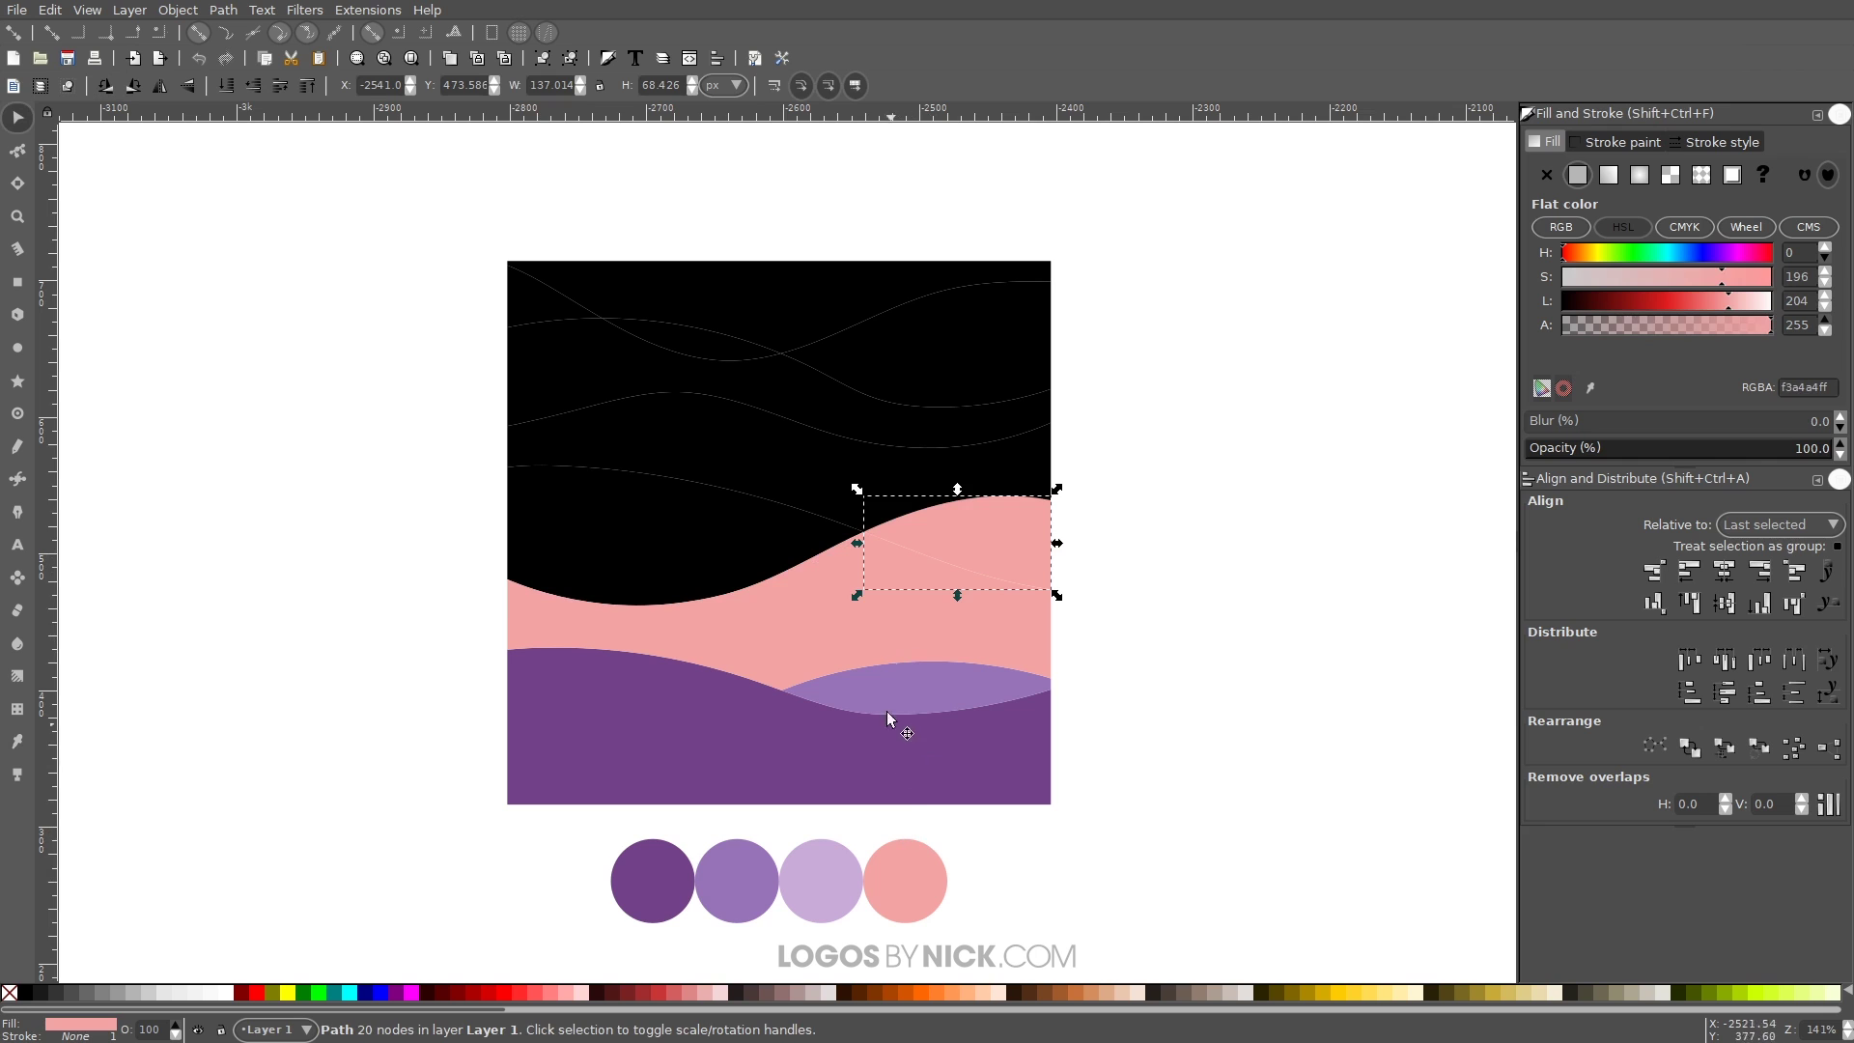
left_click(940, 631, "shift")
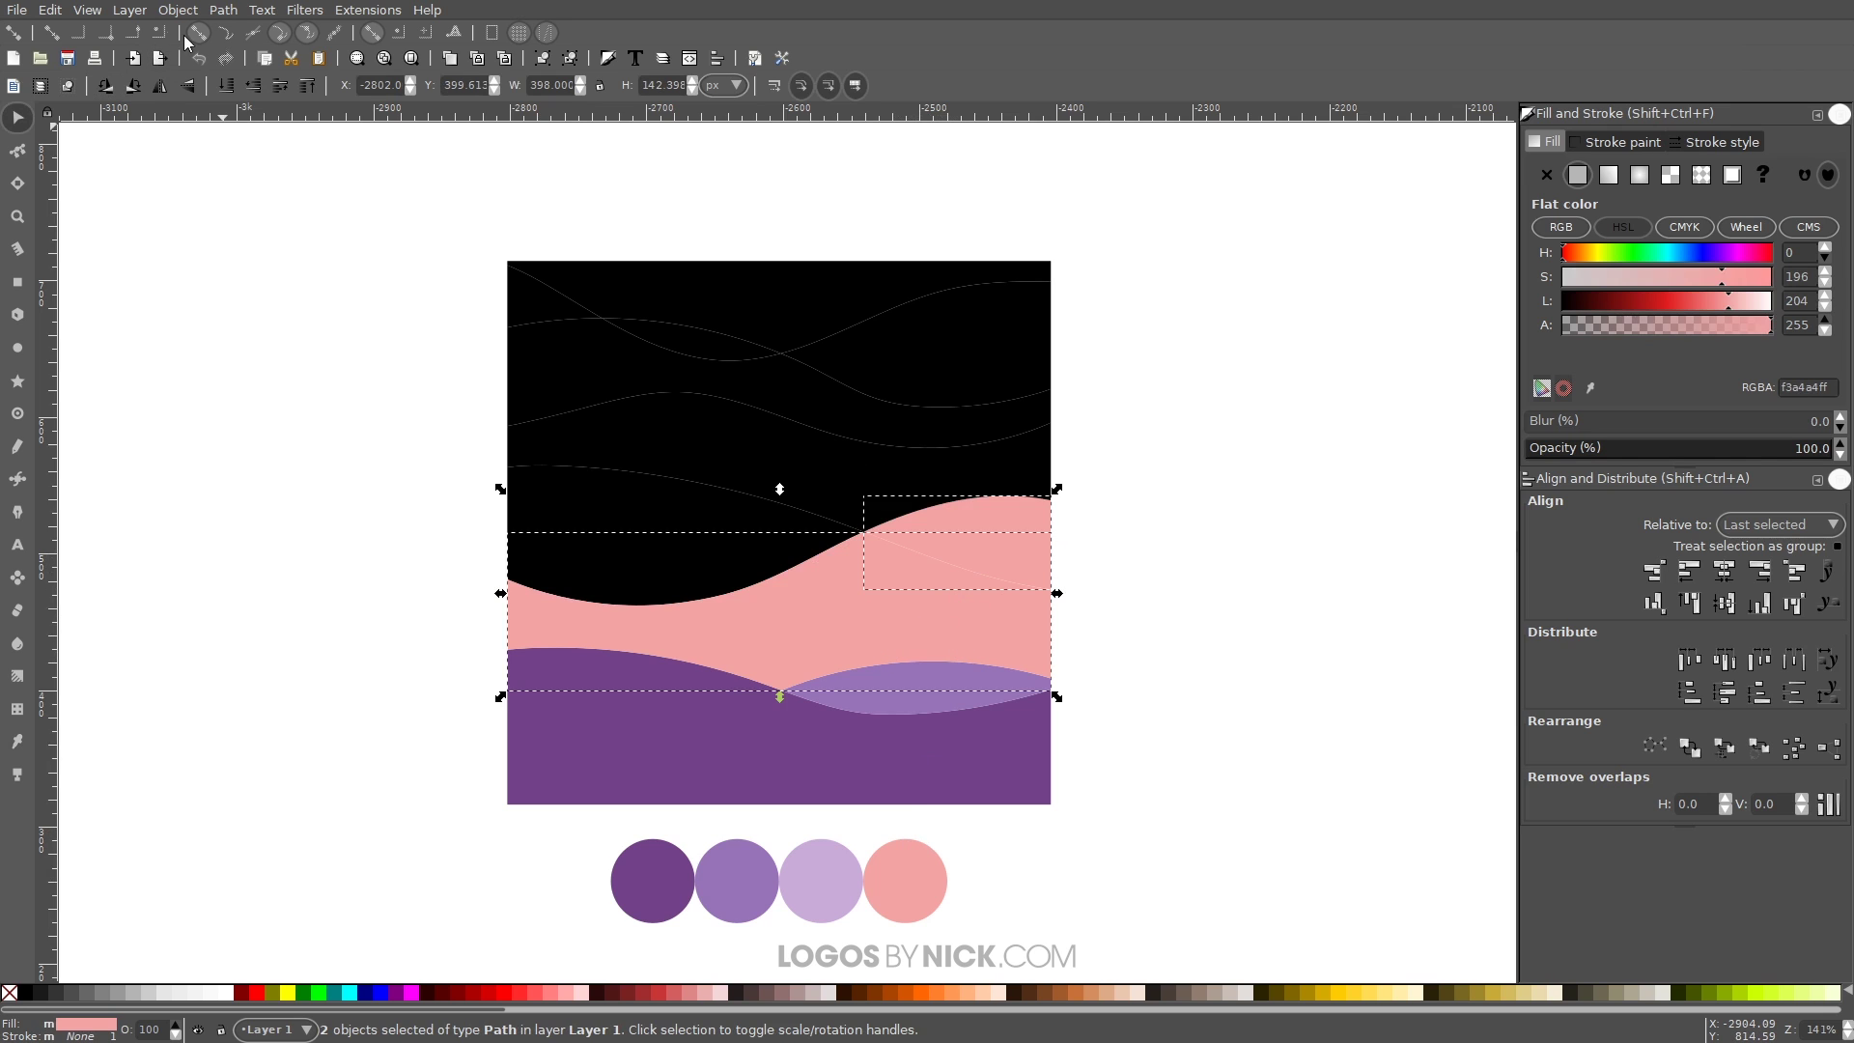
left_click(223, 10)
left_click(253, 120)
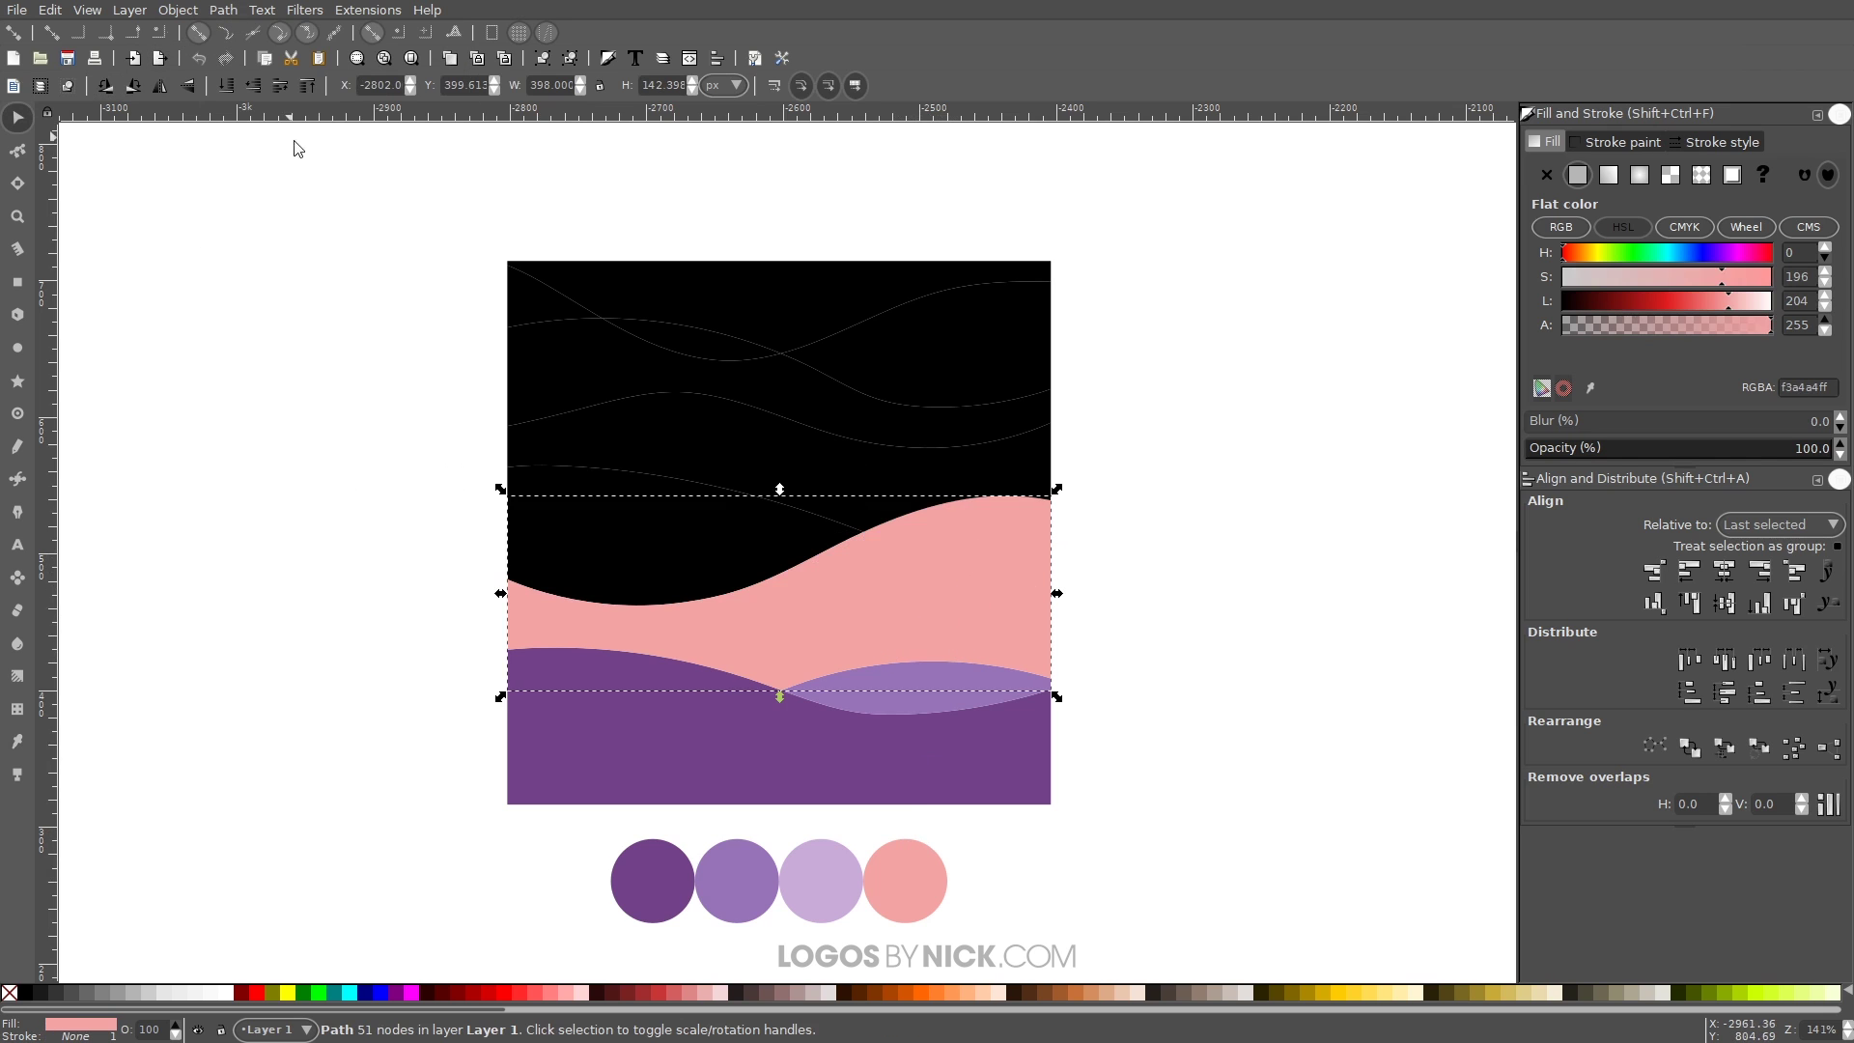
left_click(697, 529)
Step: Fill the next two wave pieces lilac and dark purple from the colour circles
key("d")
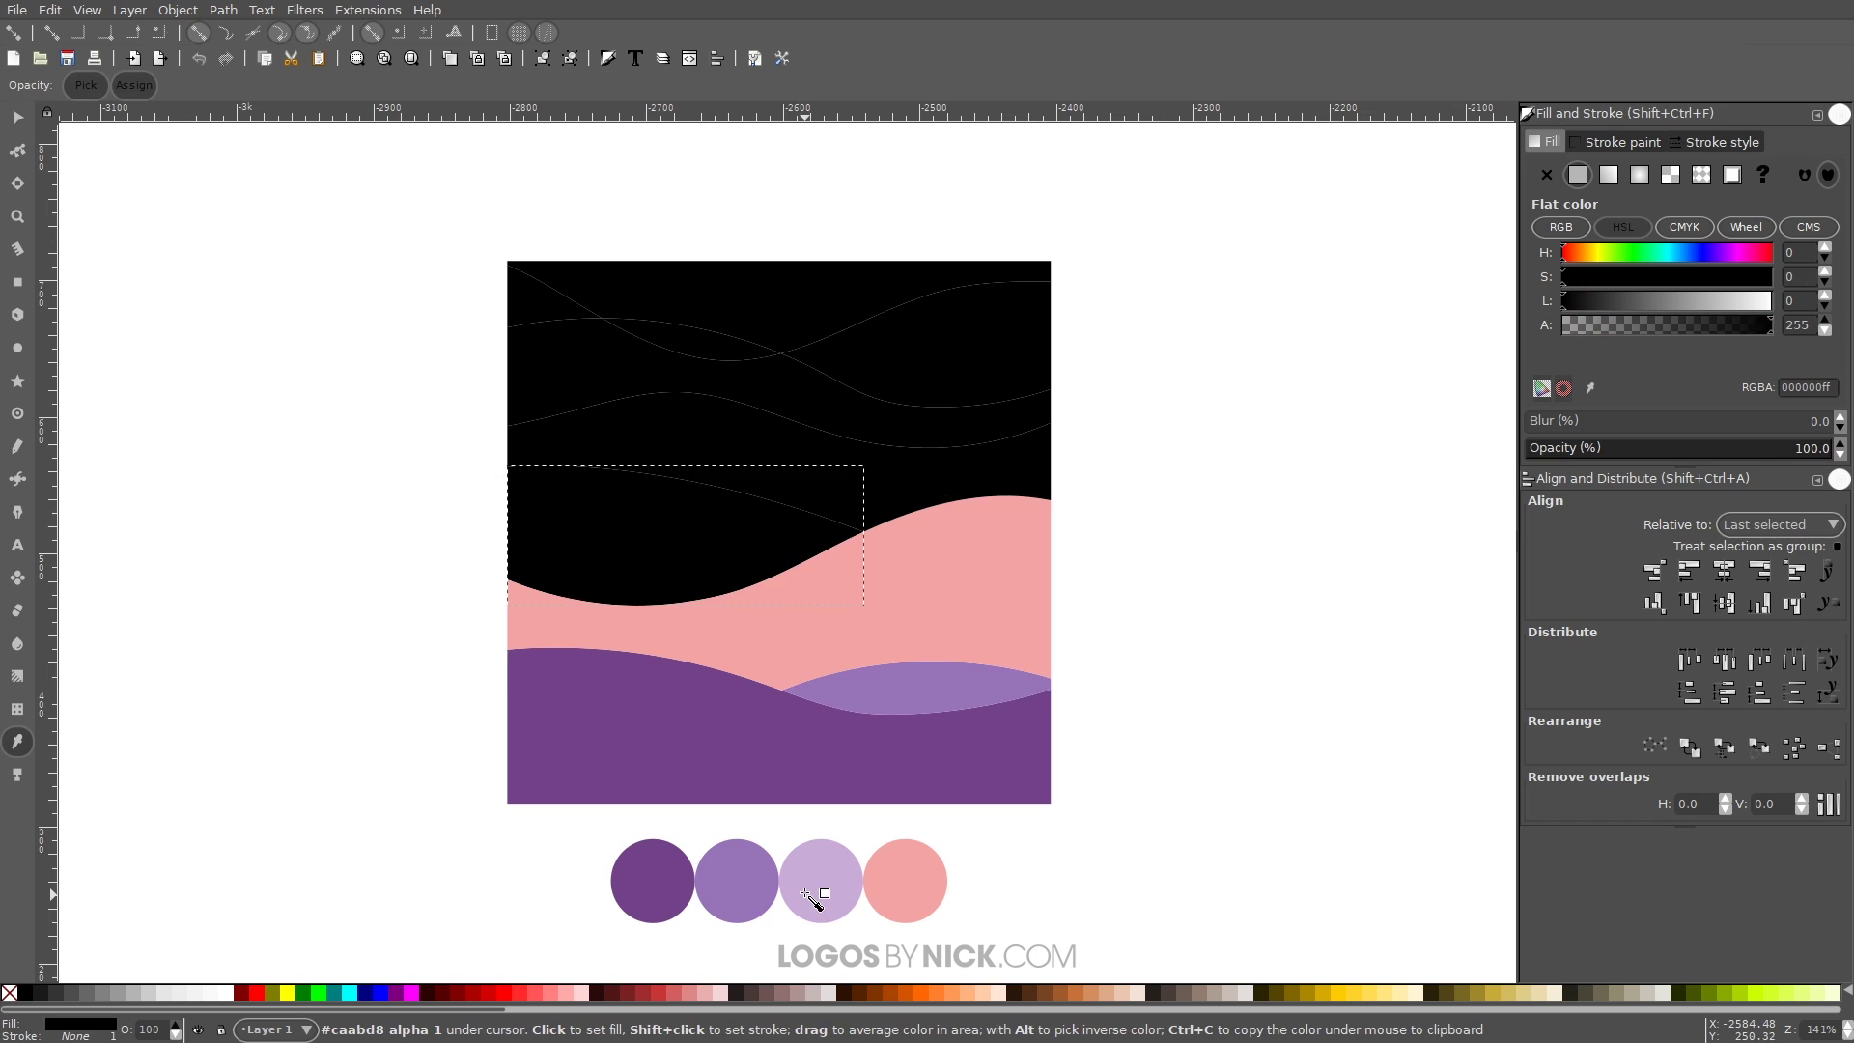
left_click(816, 889)
key("space")
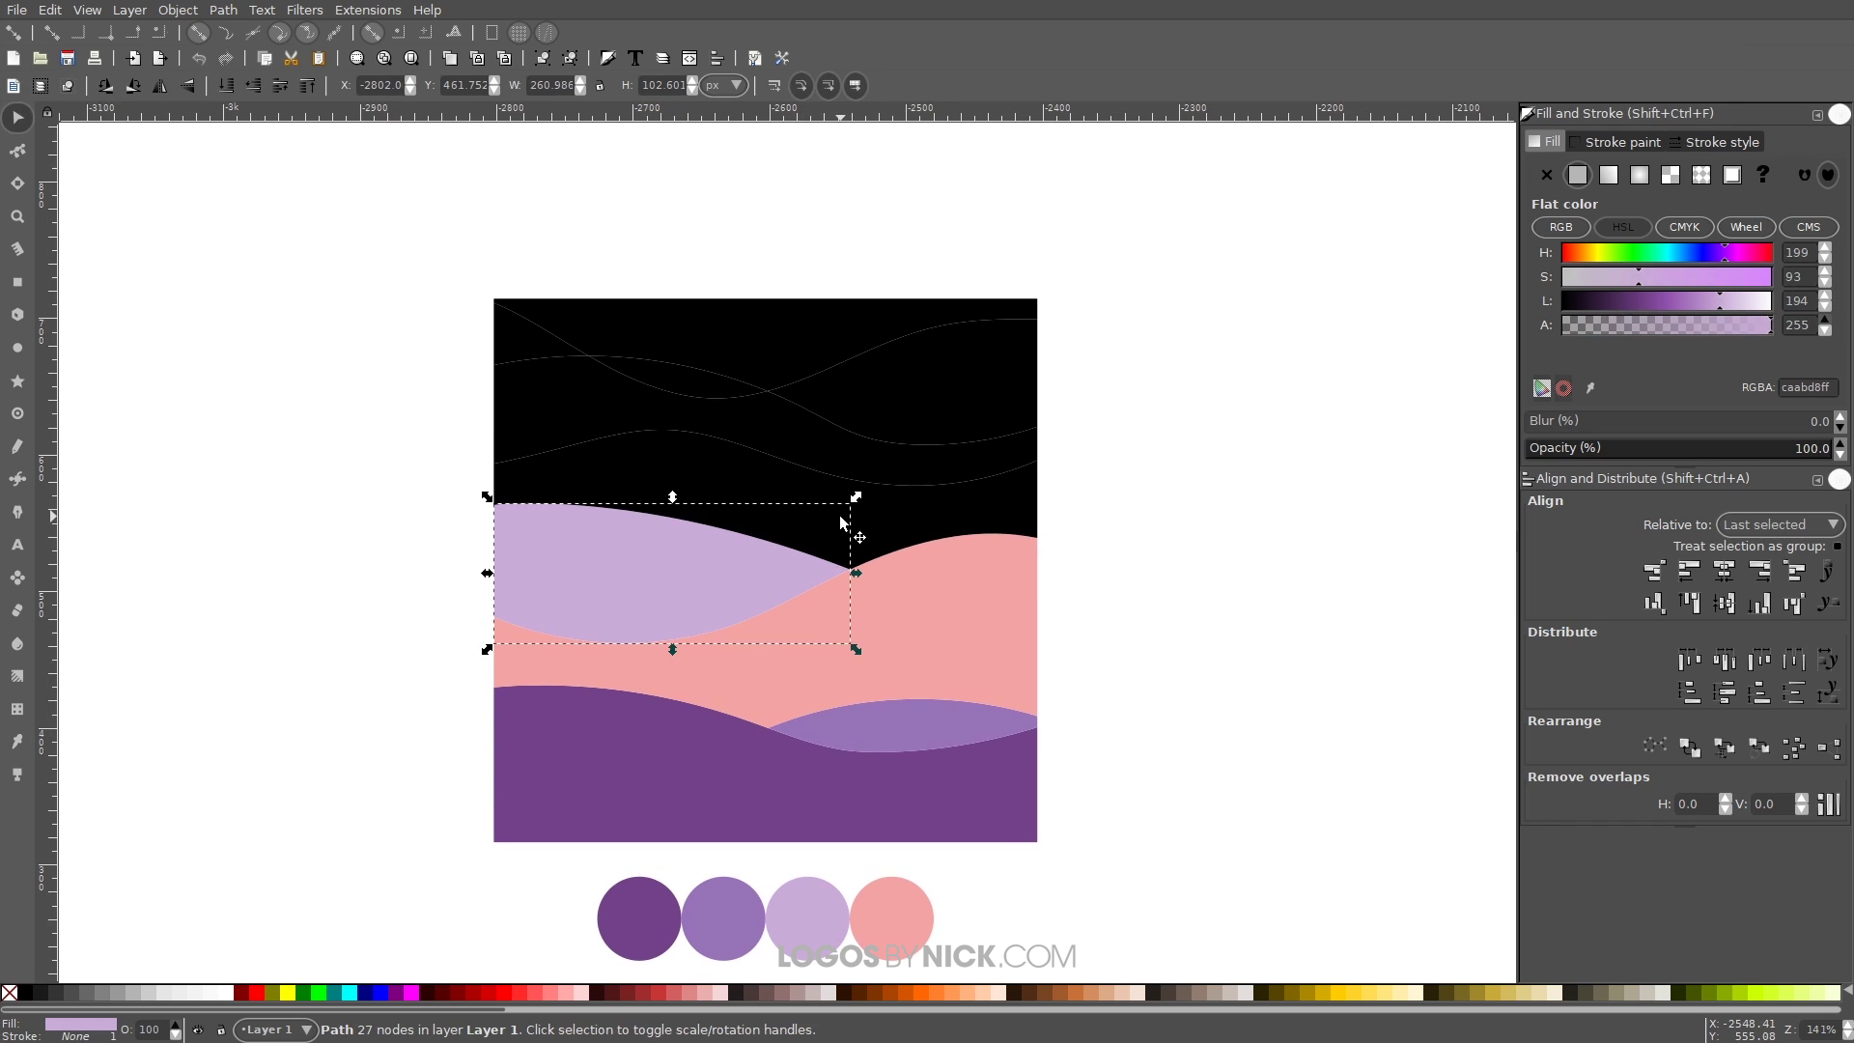
left_click(840, 519)
key("d")
left_click(640, 919)
key("space")
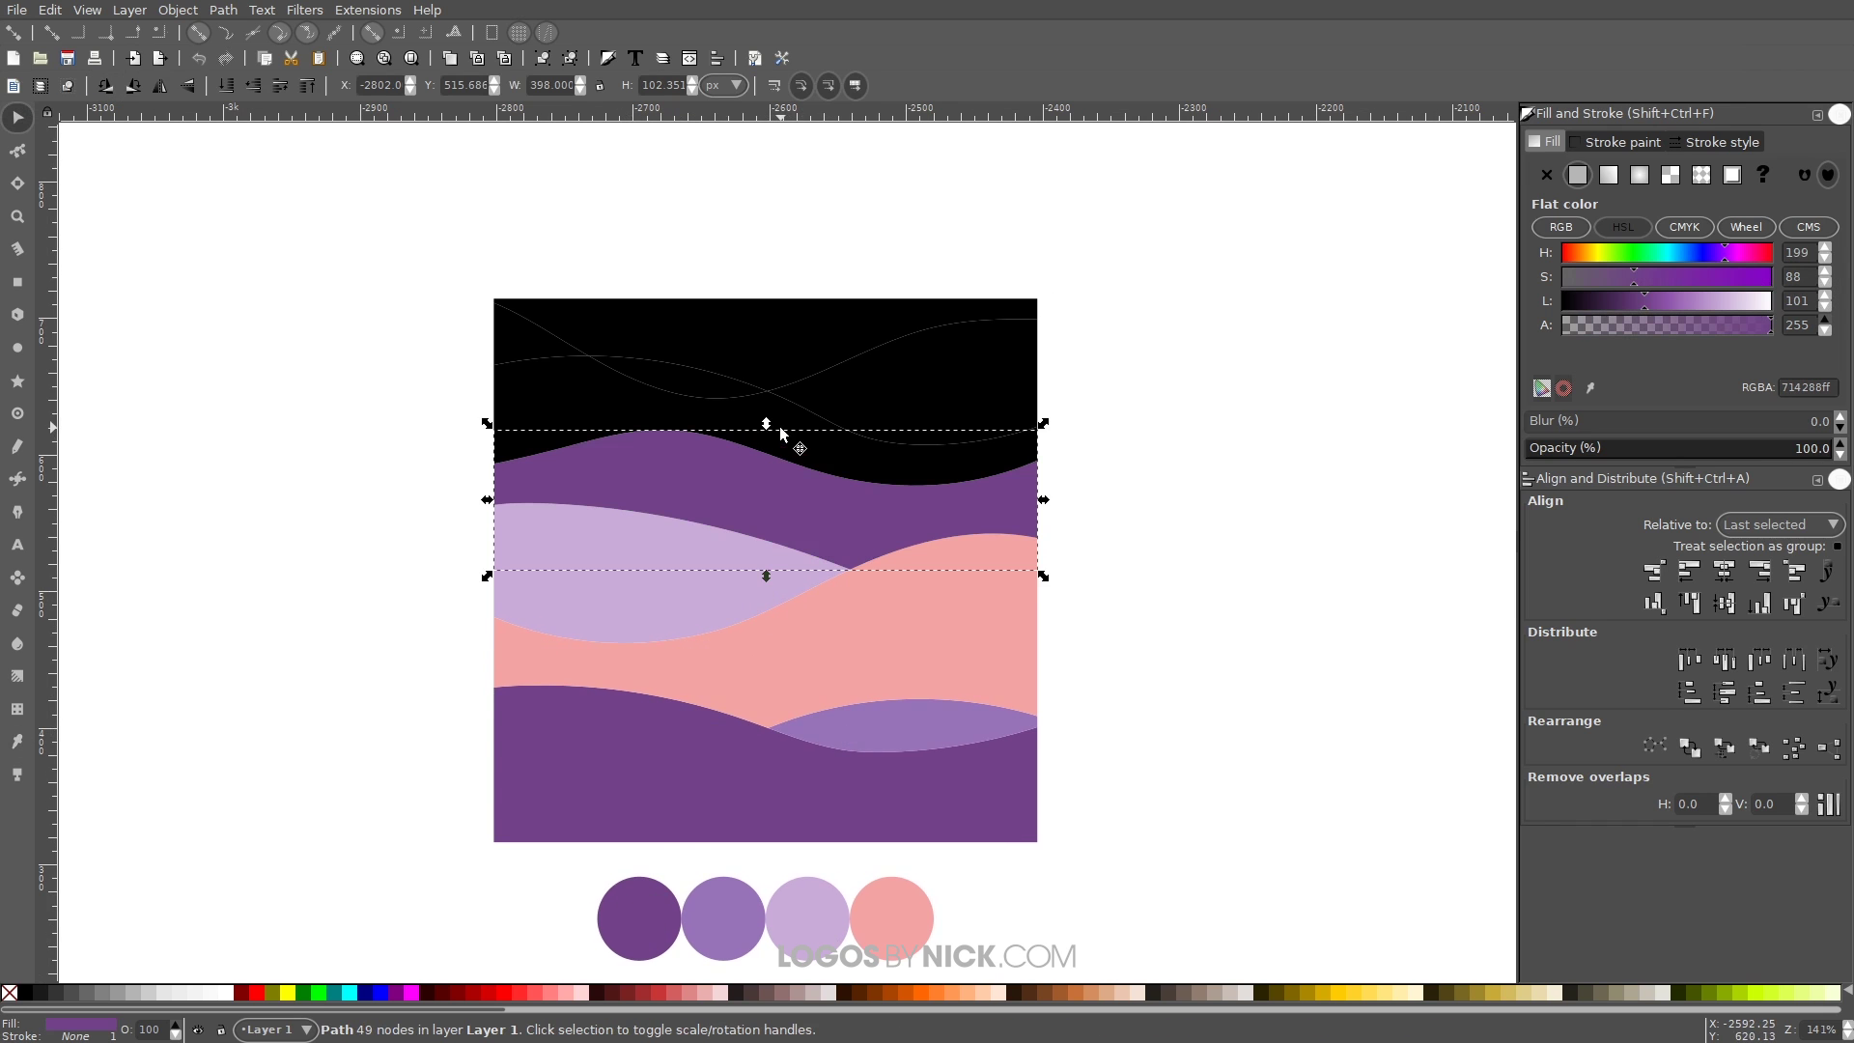
Step: Fill the piece above the purple band pink from the pink circle
left_click(726, 405)
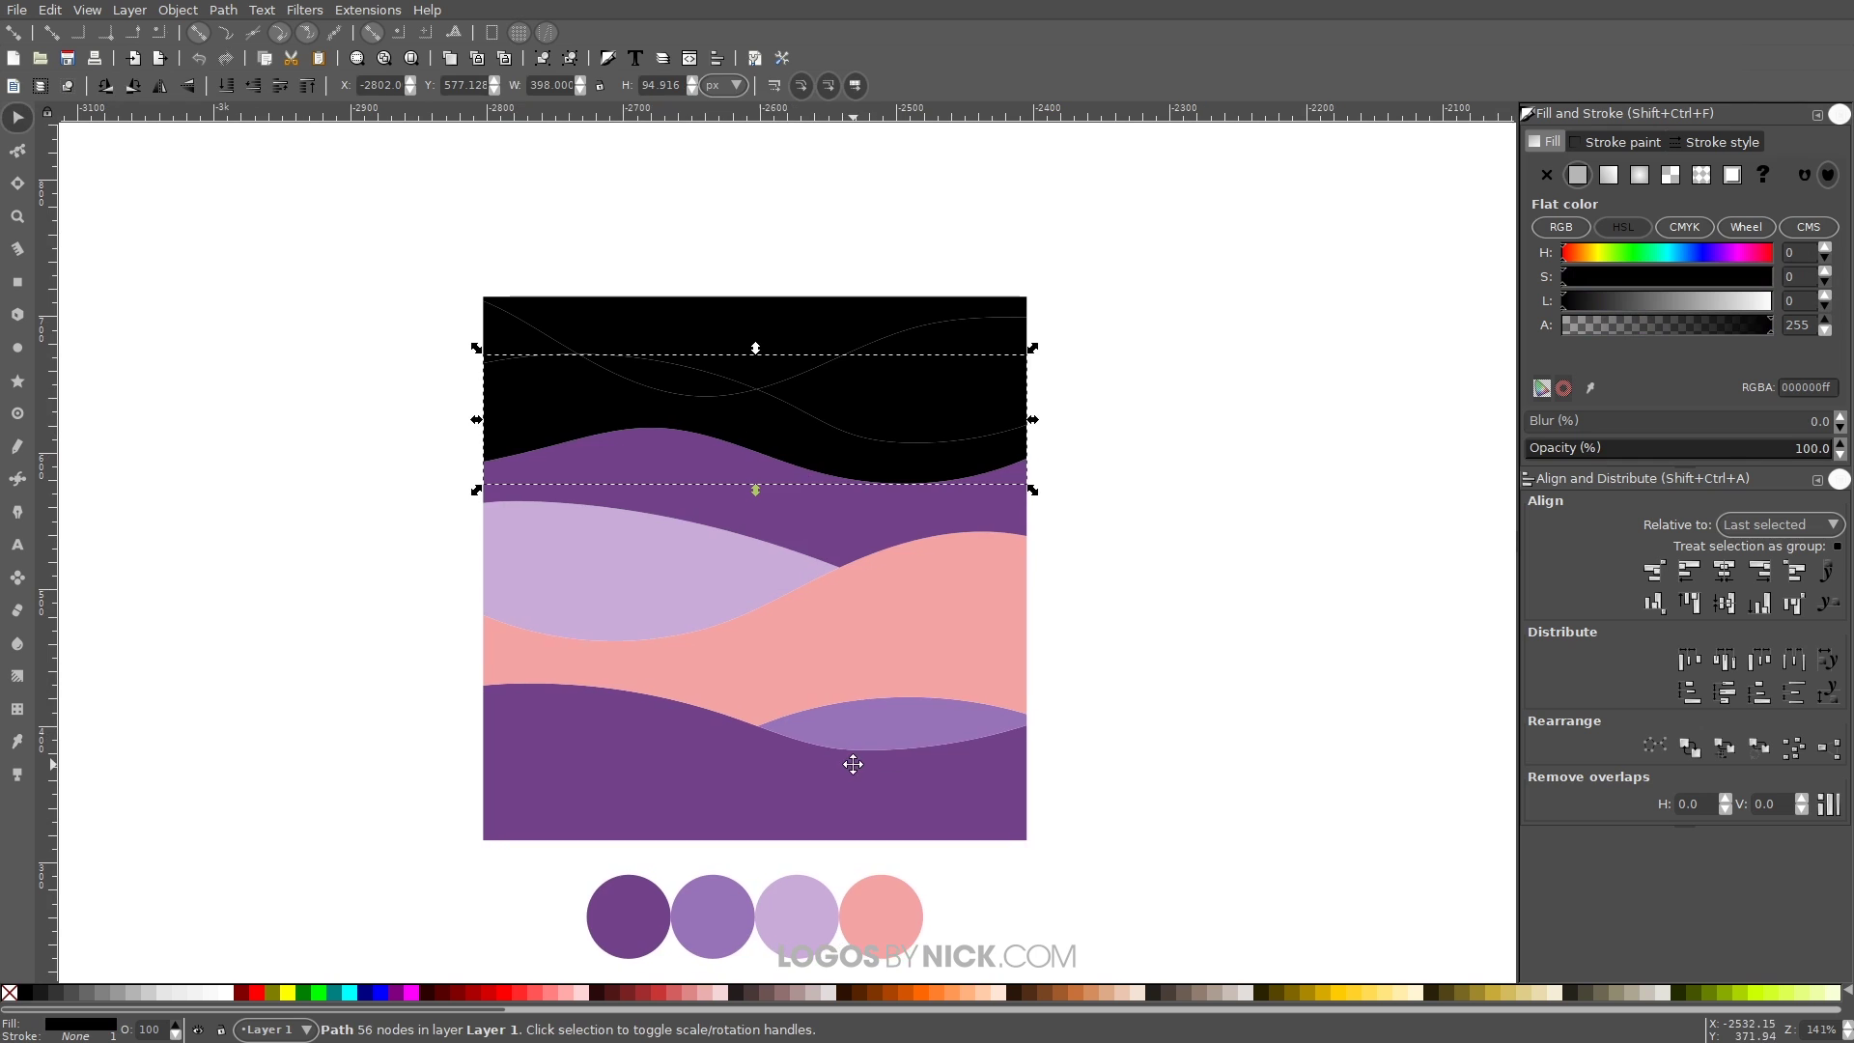
key("d")
left_click(735, 915)
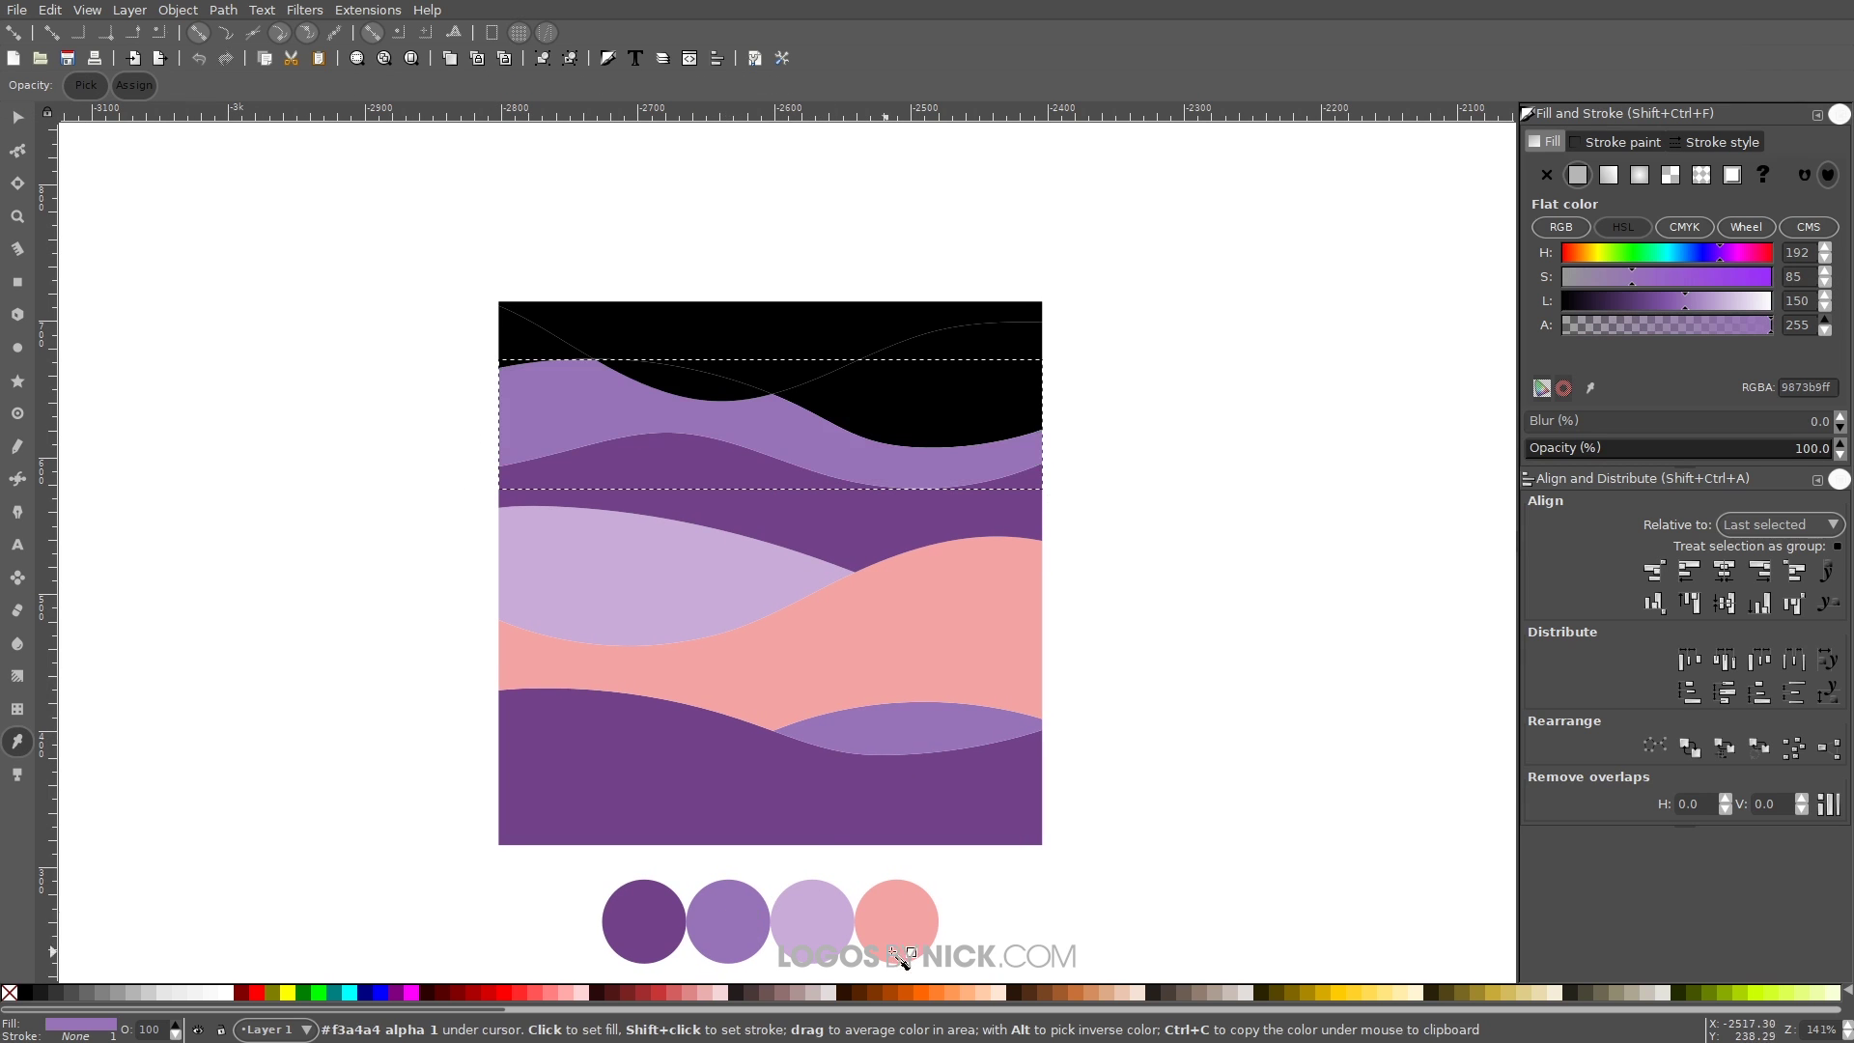
left_click(903, 919)
key("s")
Step: Merge the small black dip into the pink band with Ctrl++, then undo it
scroll(850, 715, "up", 2)
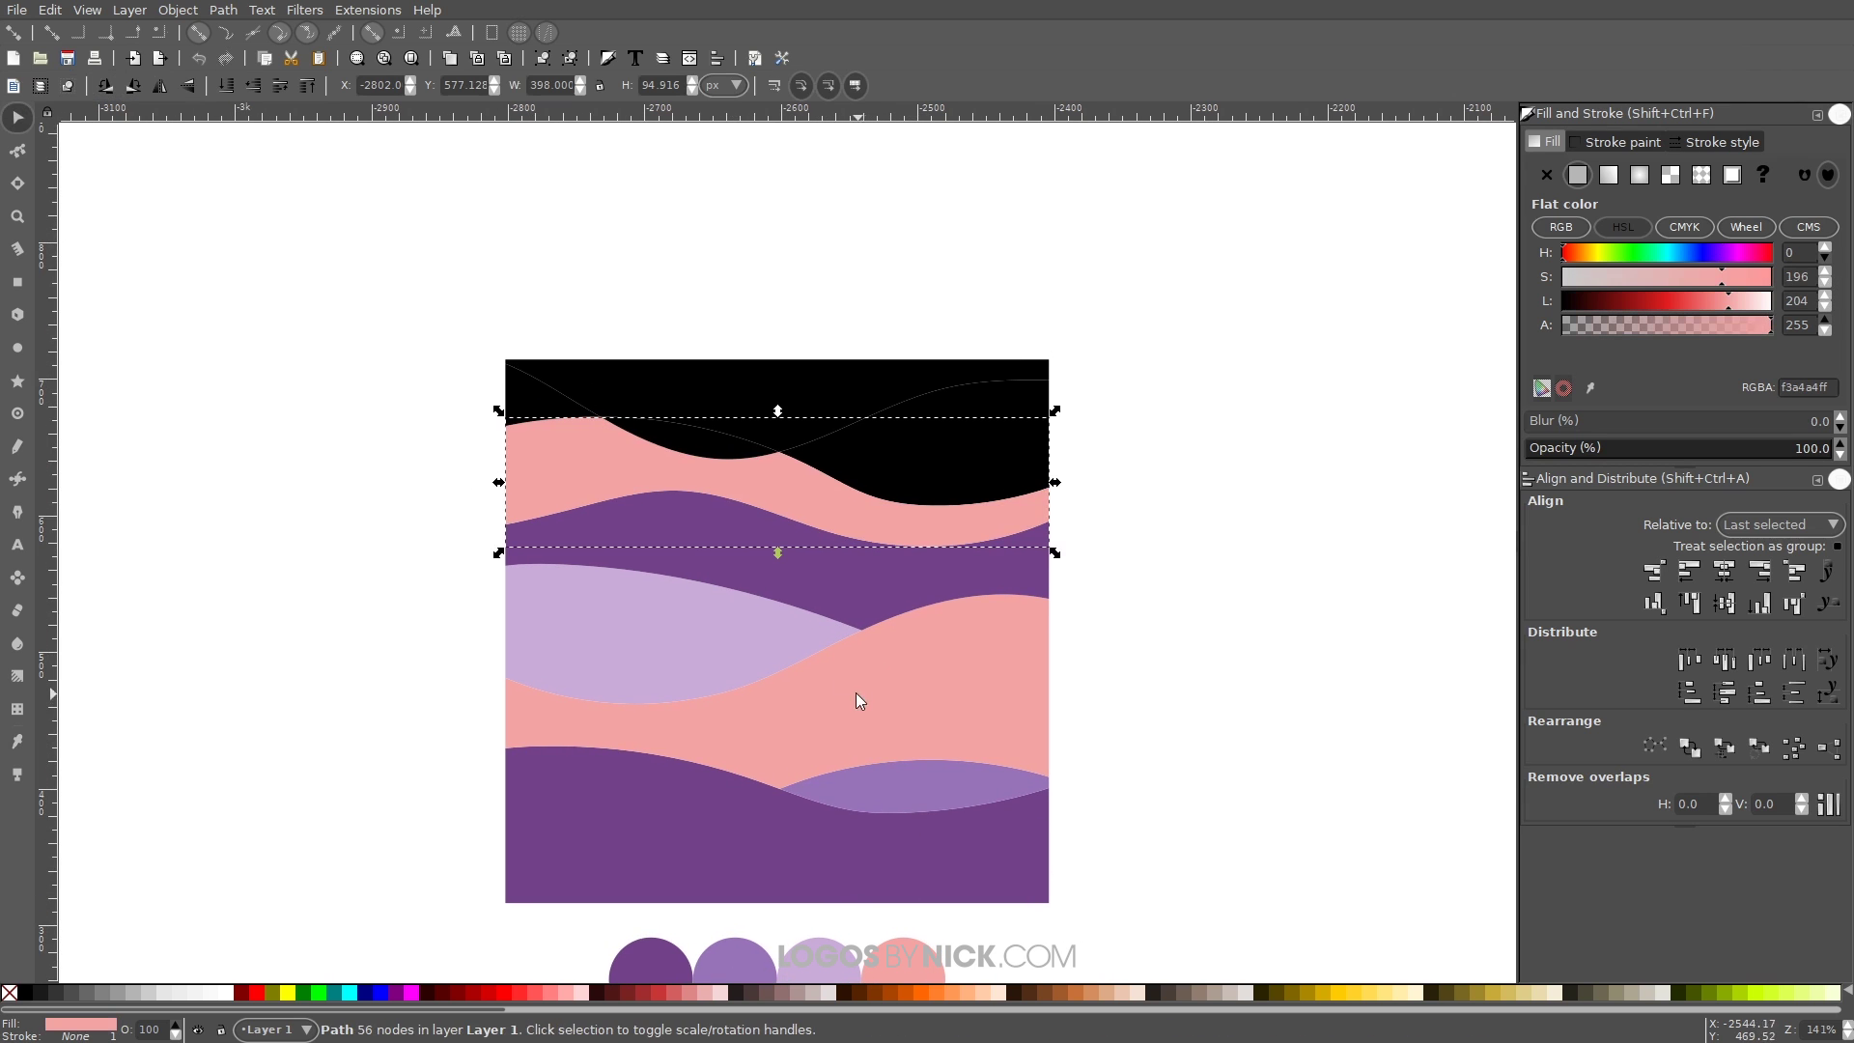
left_click(705, 440, "shift")
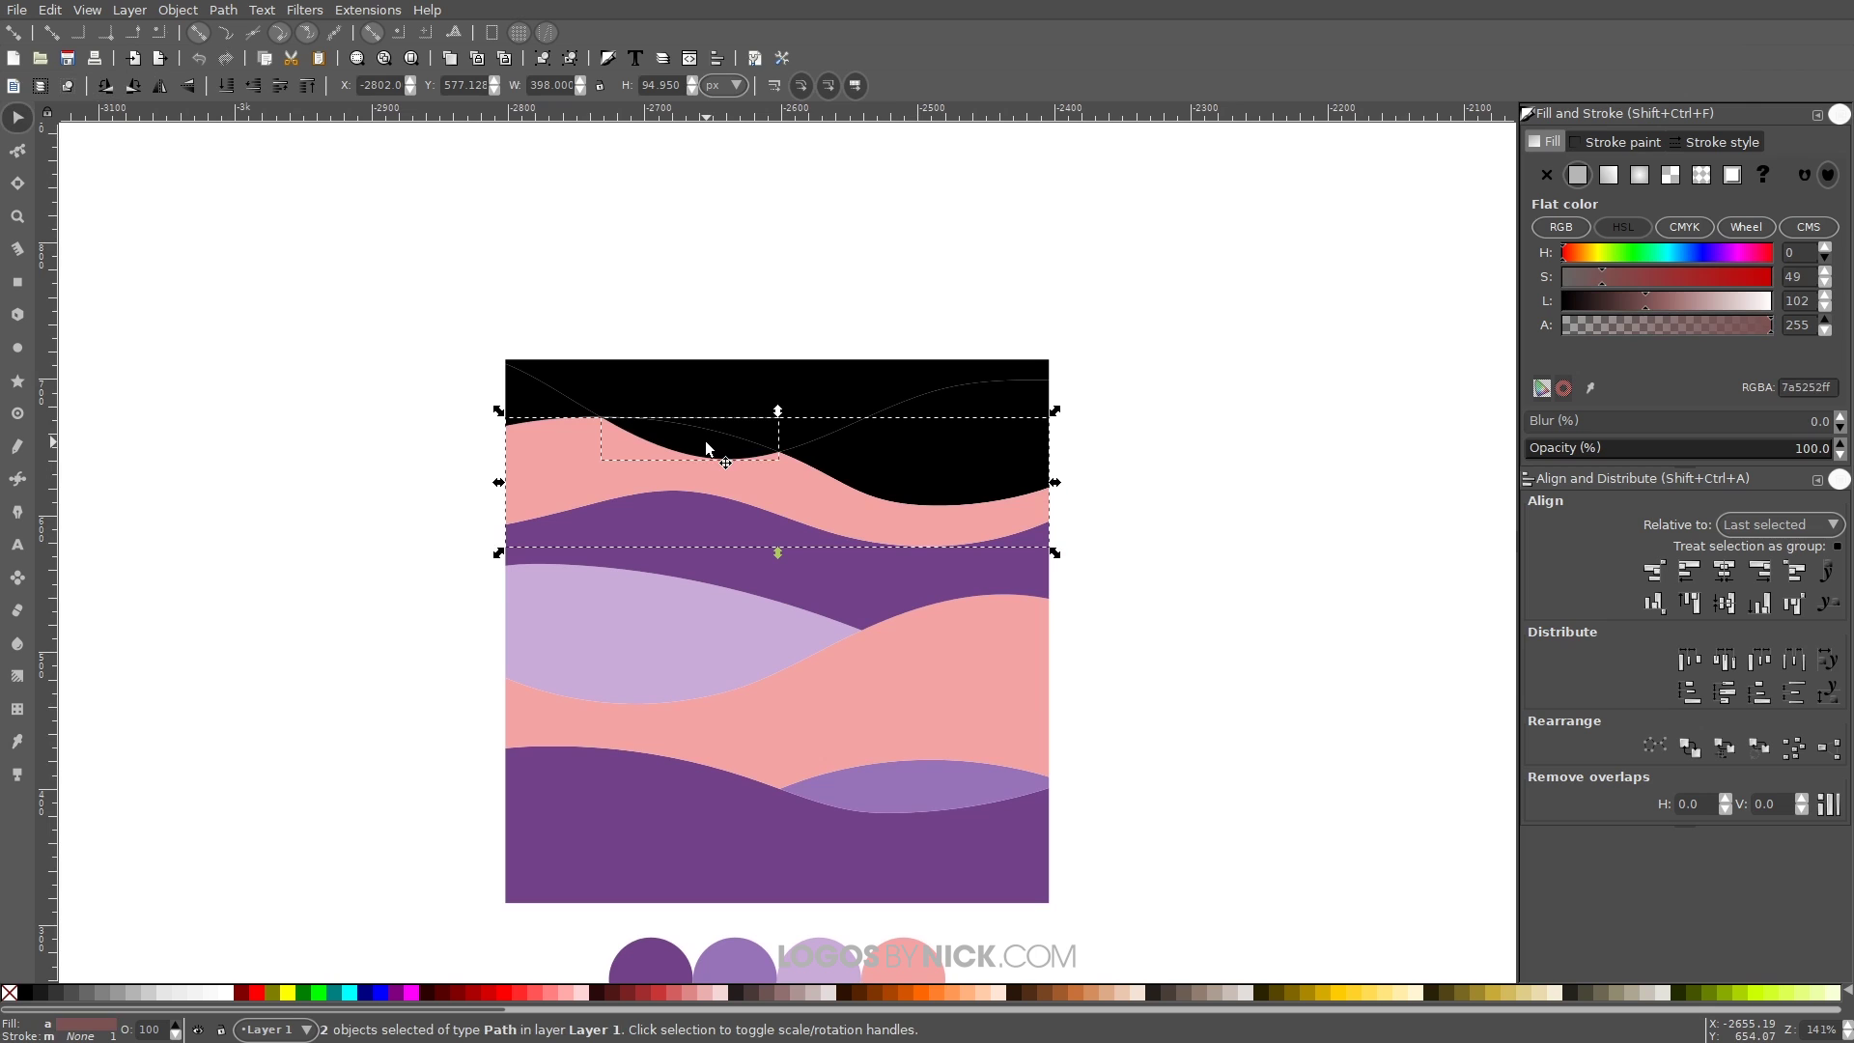
key("ctrl+plus")
scroll(852, 577, "down", 1)
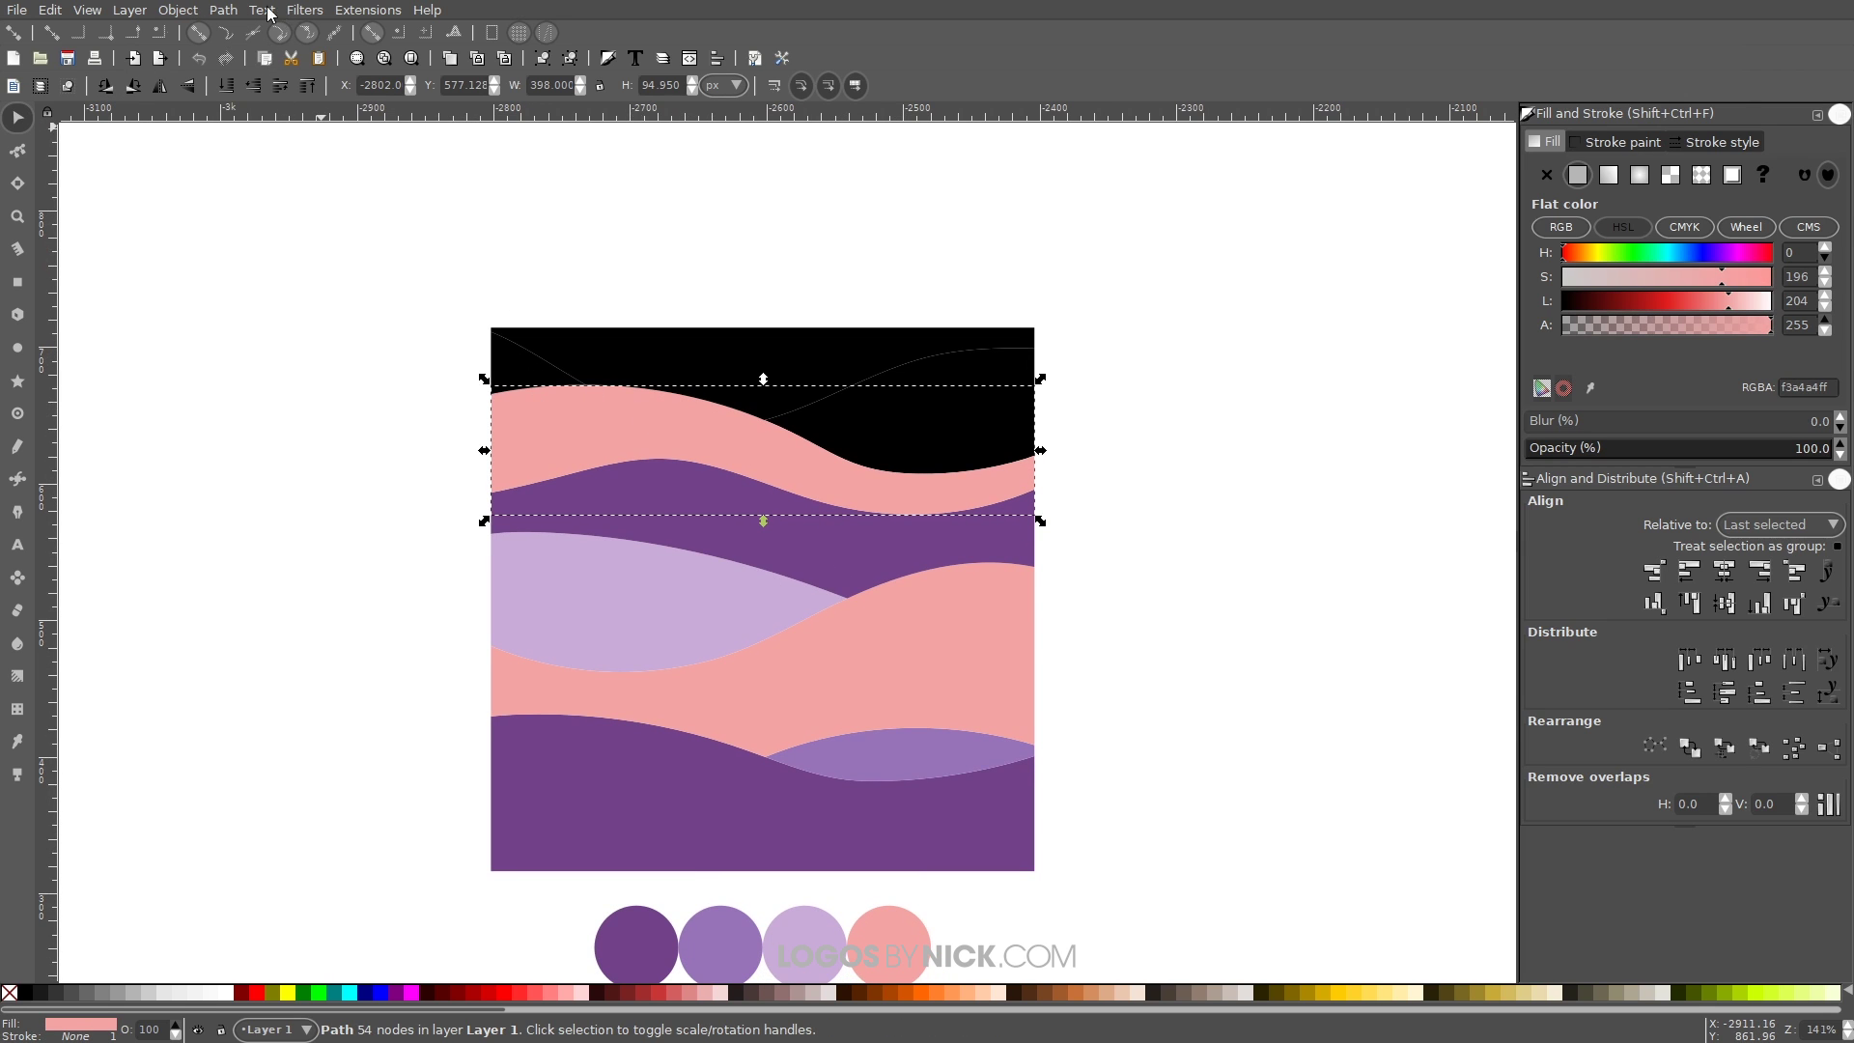
left_click(223, 10)
left_click(255, 48)
key("ctrl+z")
Step: Reselect the black dip and pink band and union them with Ctrl++
left_click(657, 402)
left_click(724, 444, "shift")
key("Escape")
left_click(659, 425)
left_click(565, 454, "shift")
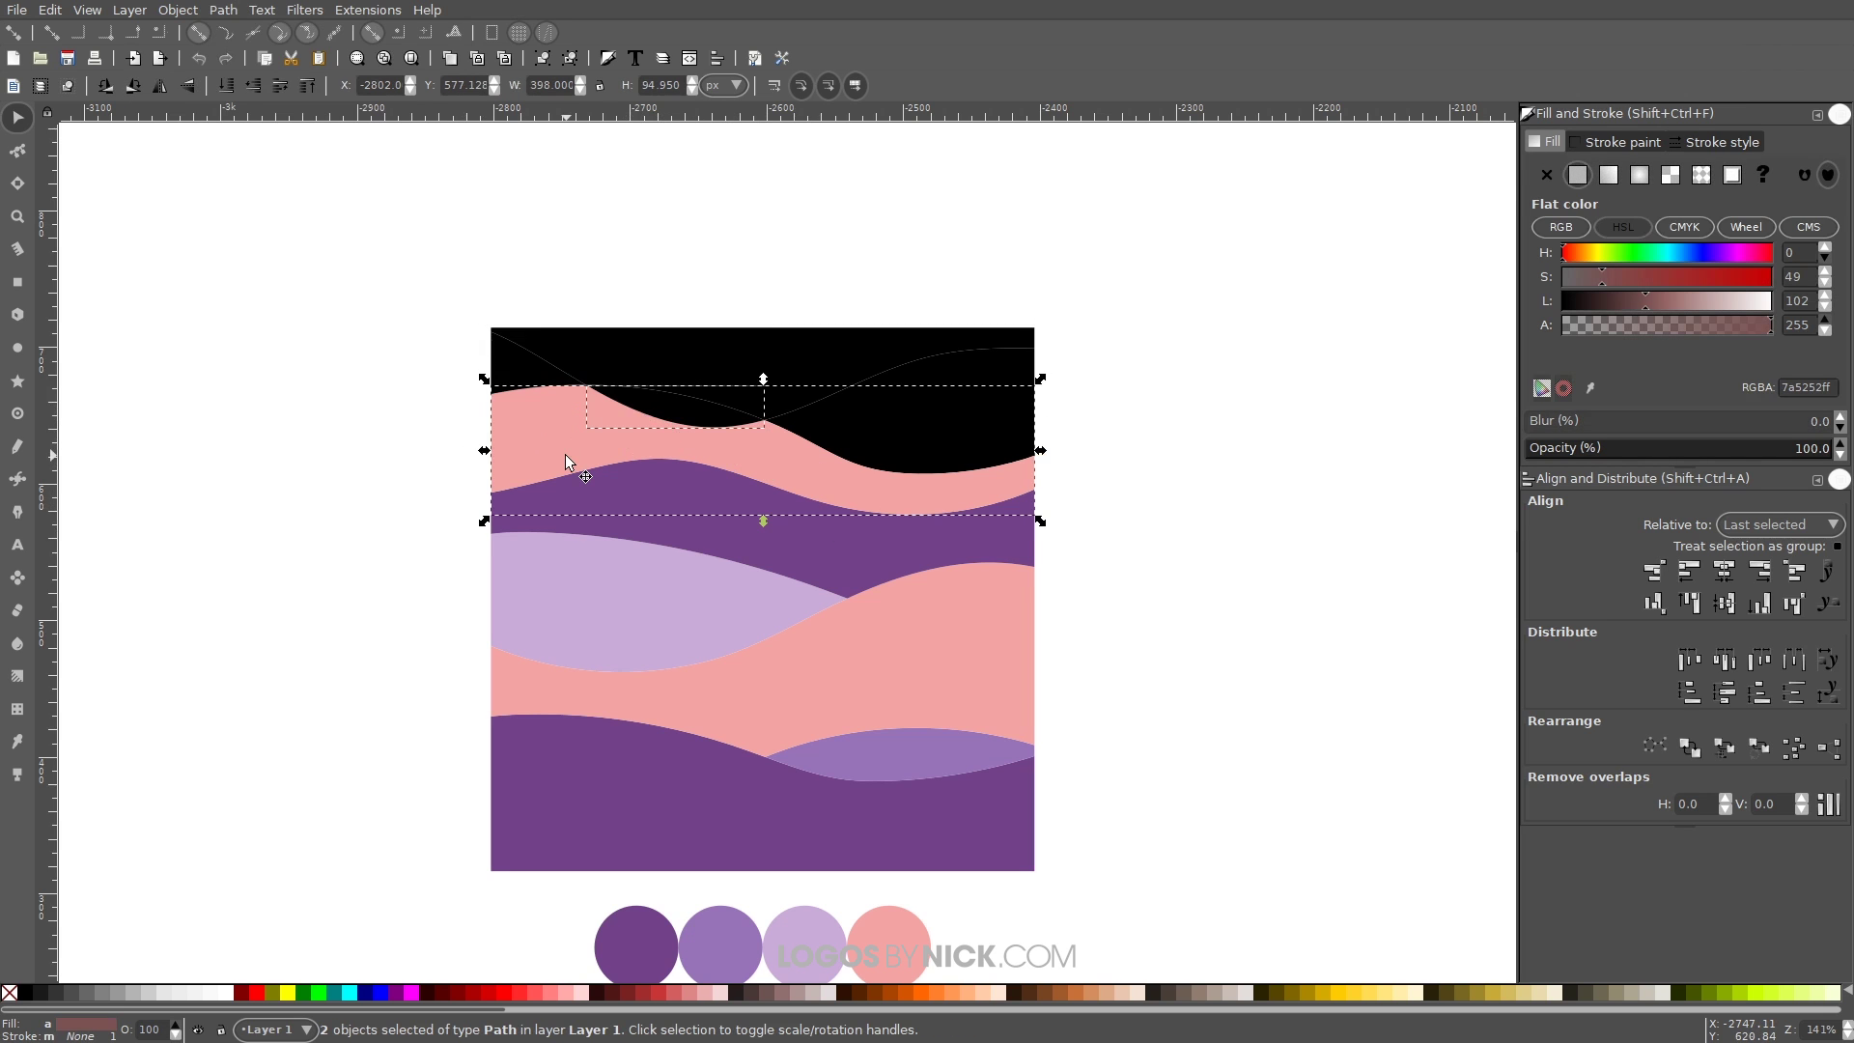
key("ctrl+plus")
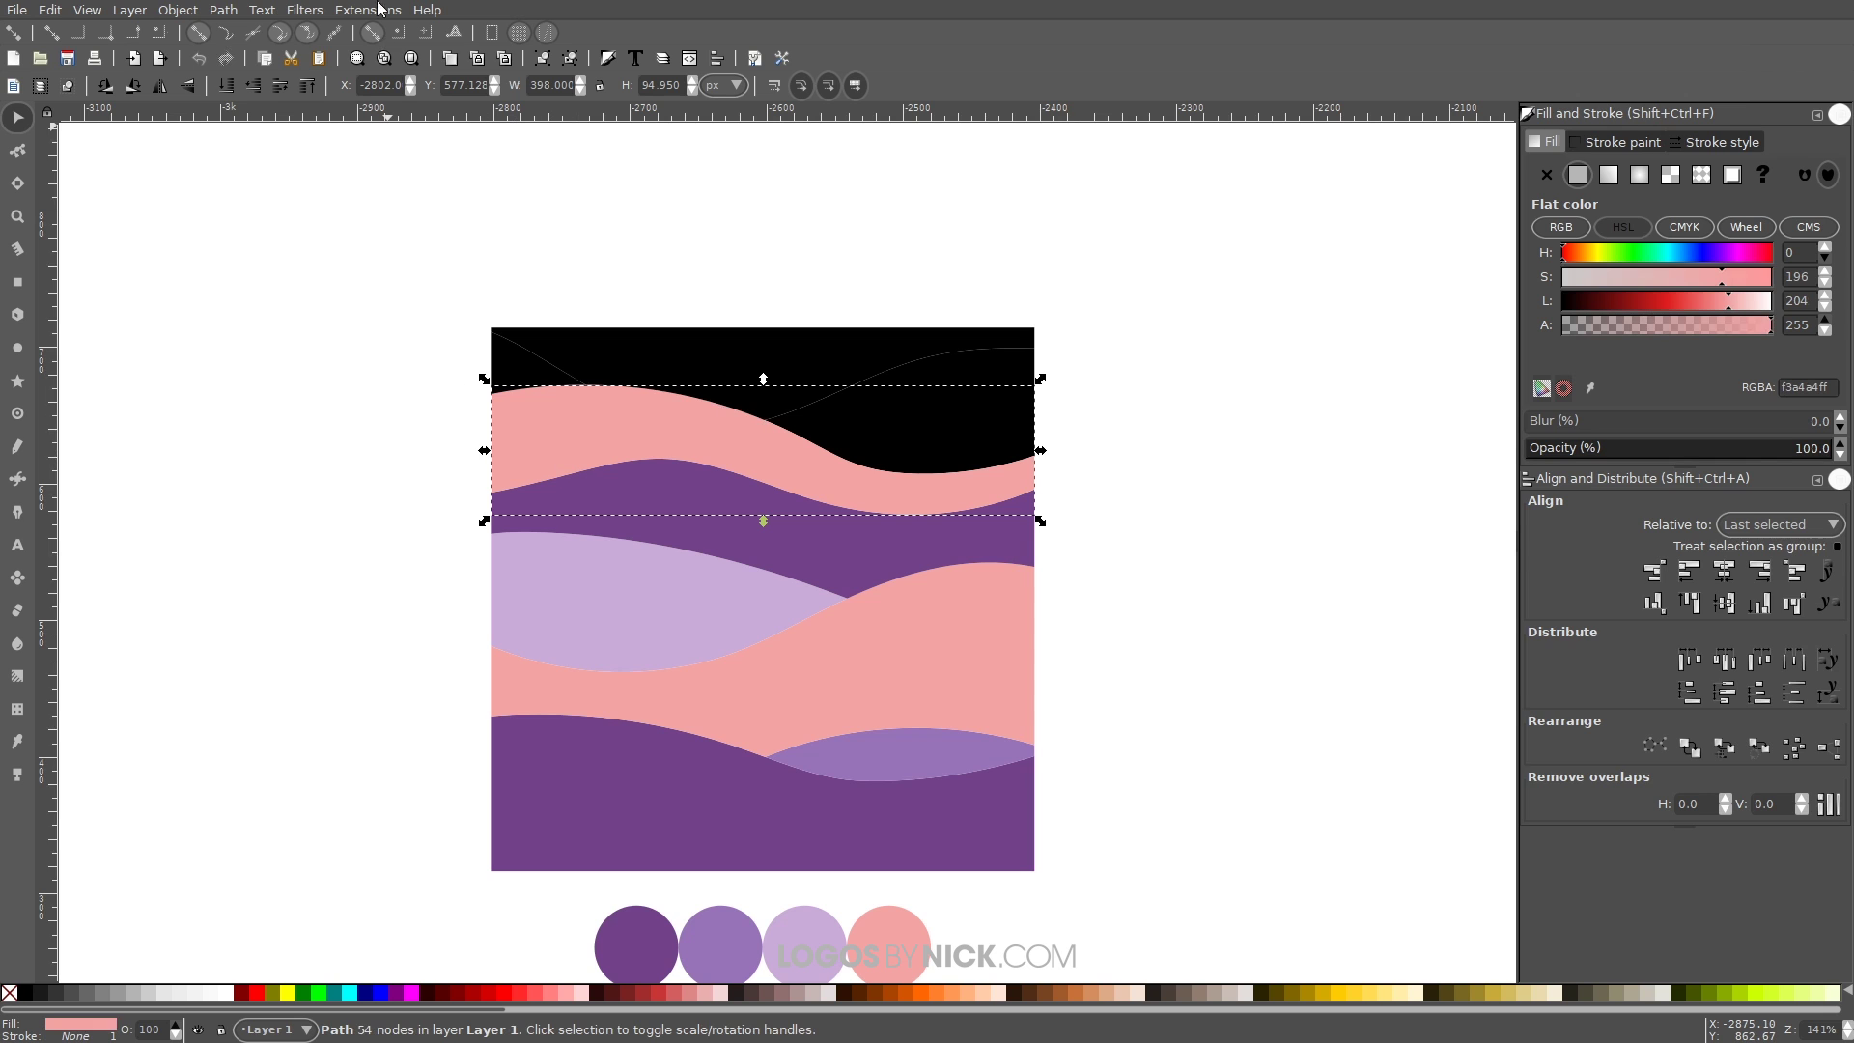
left_click(219, 11)
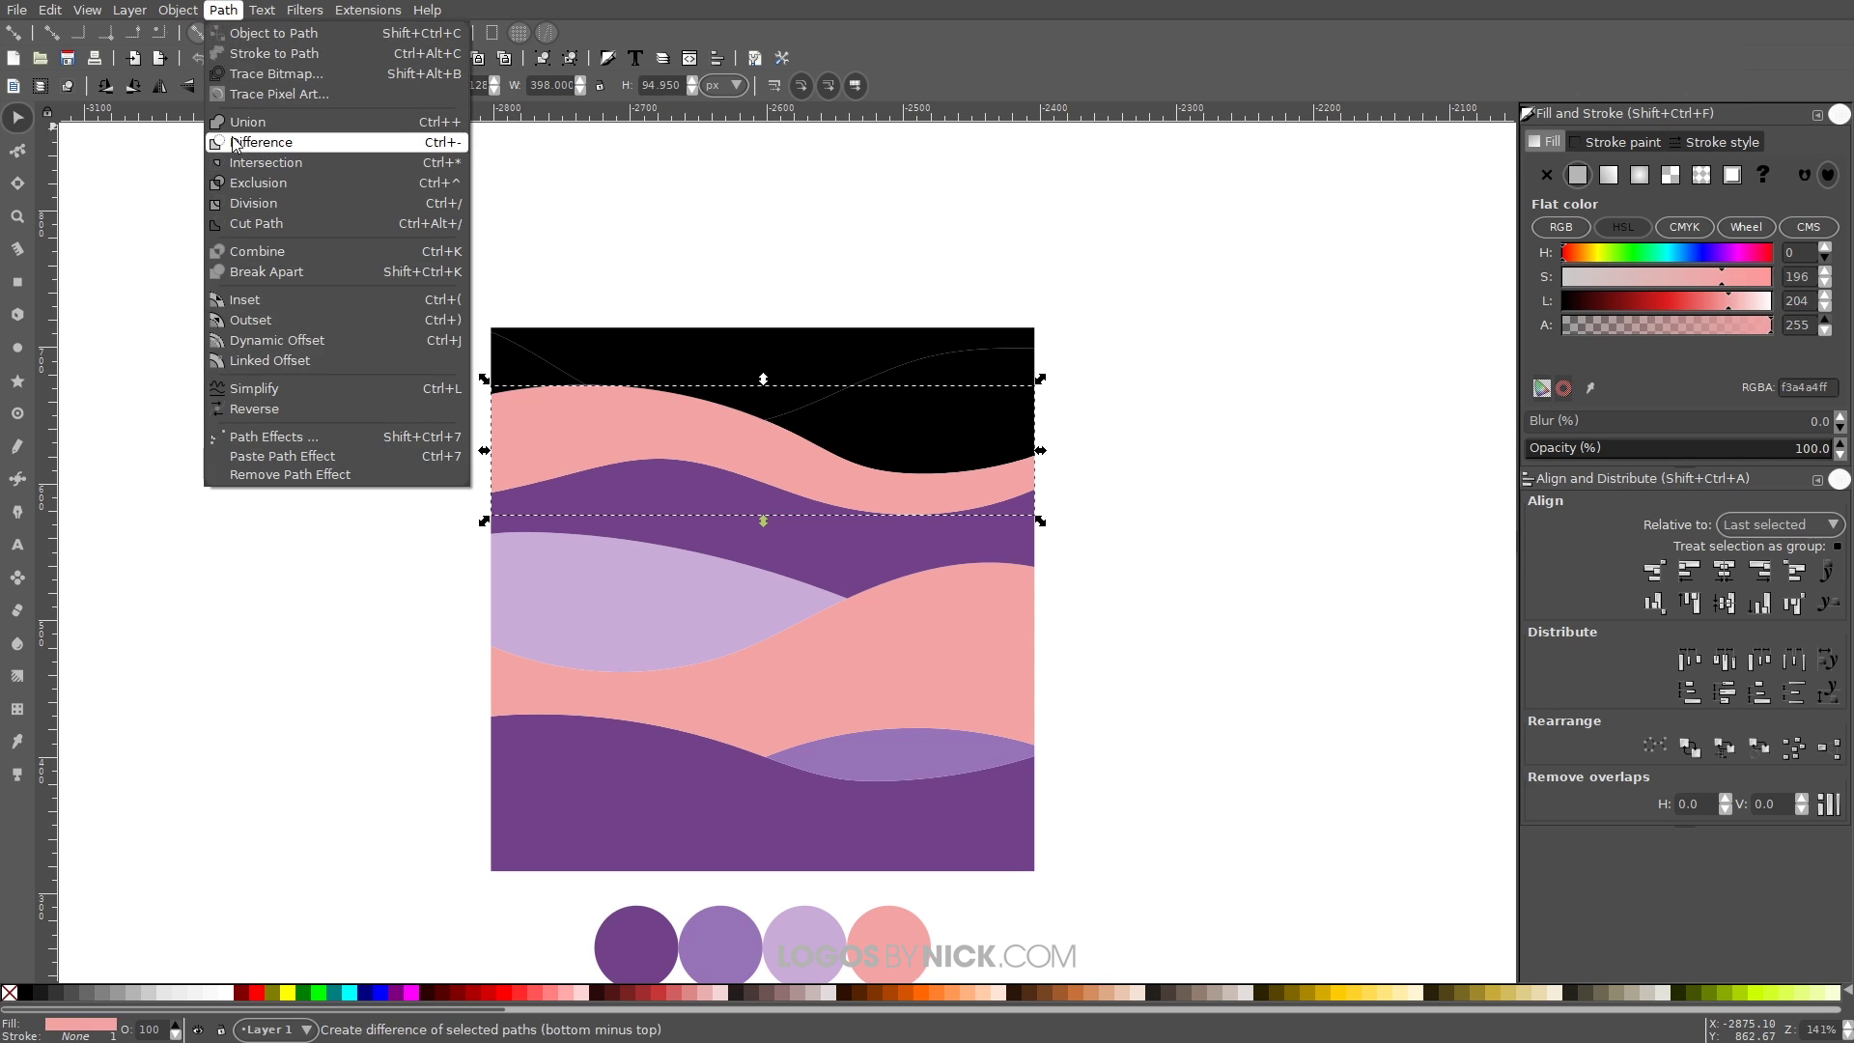
key("Escape")
Step: Fill the black piece on the right lilac from the lilac circle
left_click(534, 364)
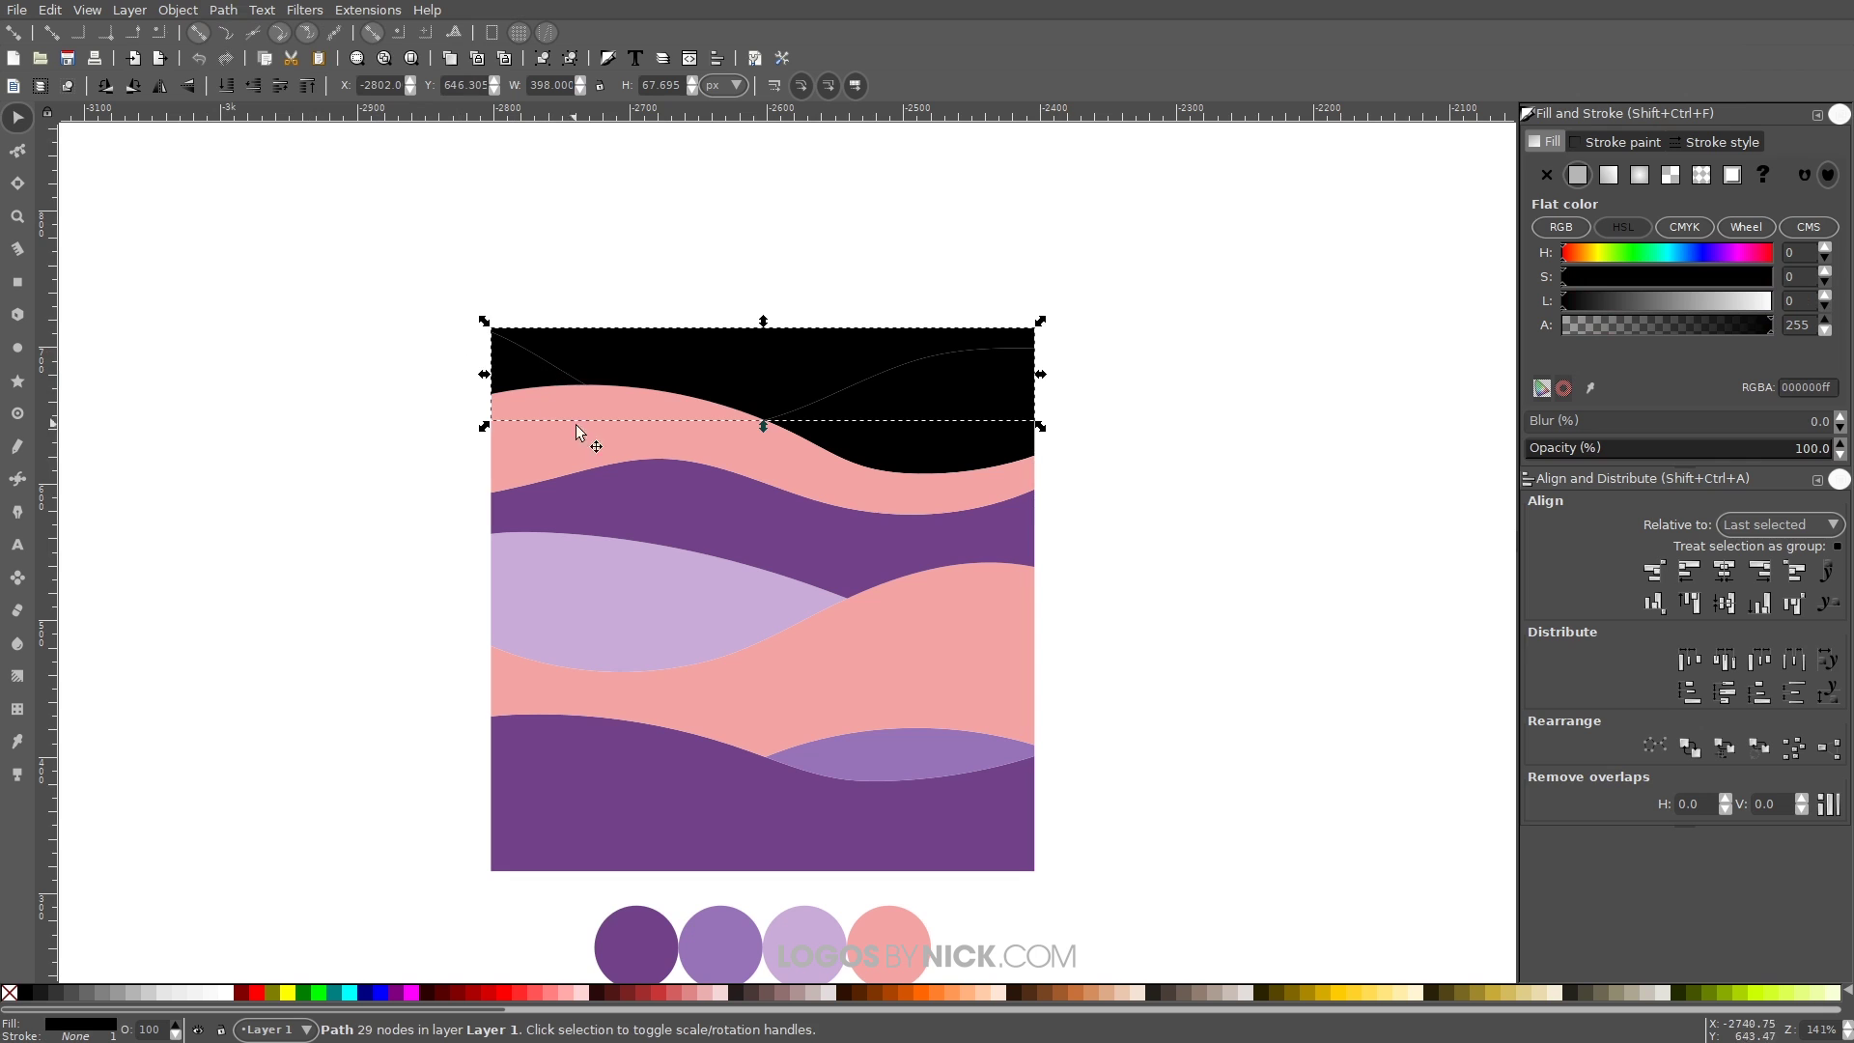
left_click(857, 411)
scroll(902, 676, "down", 1)
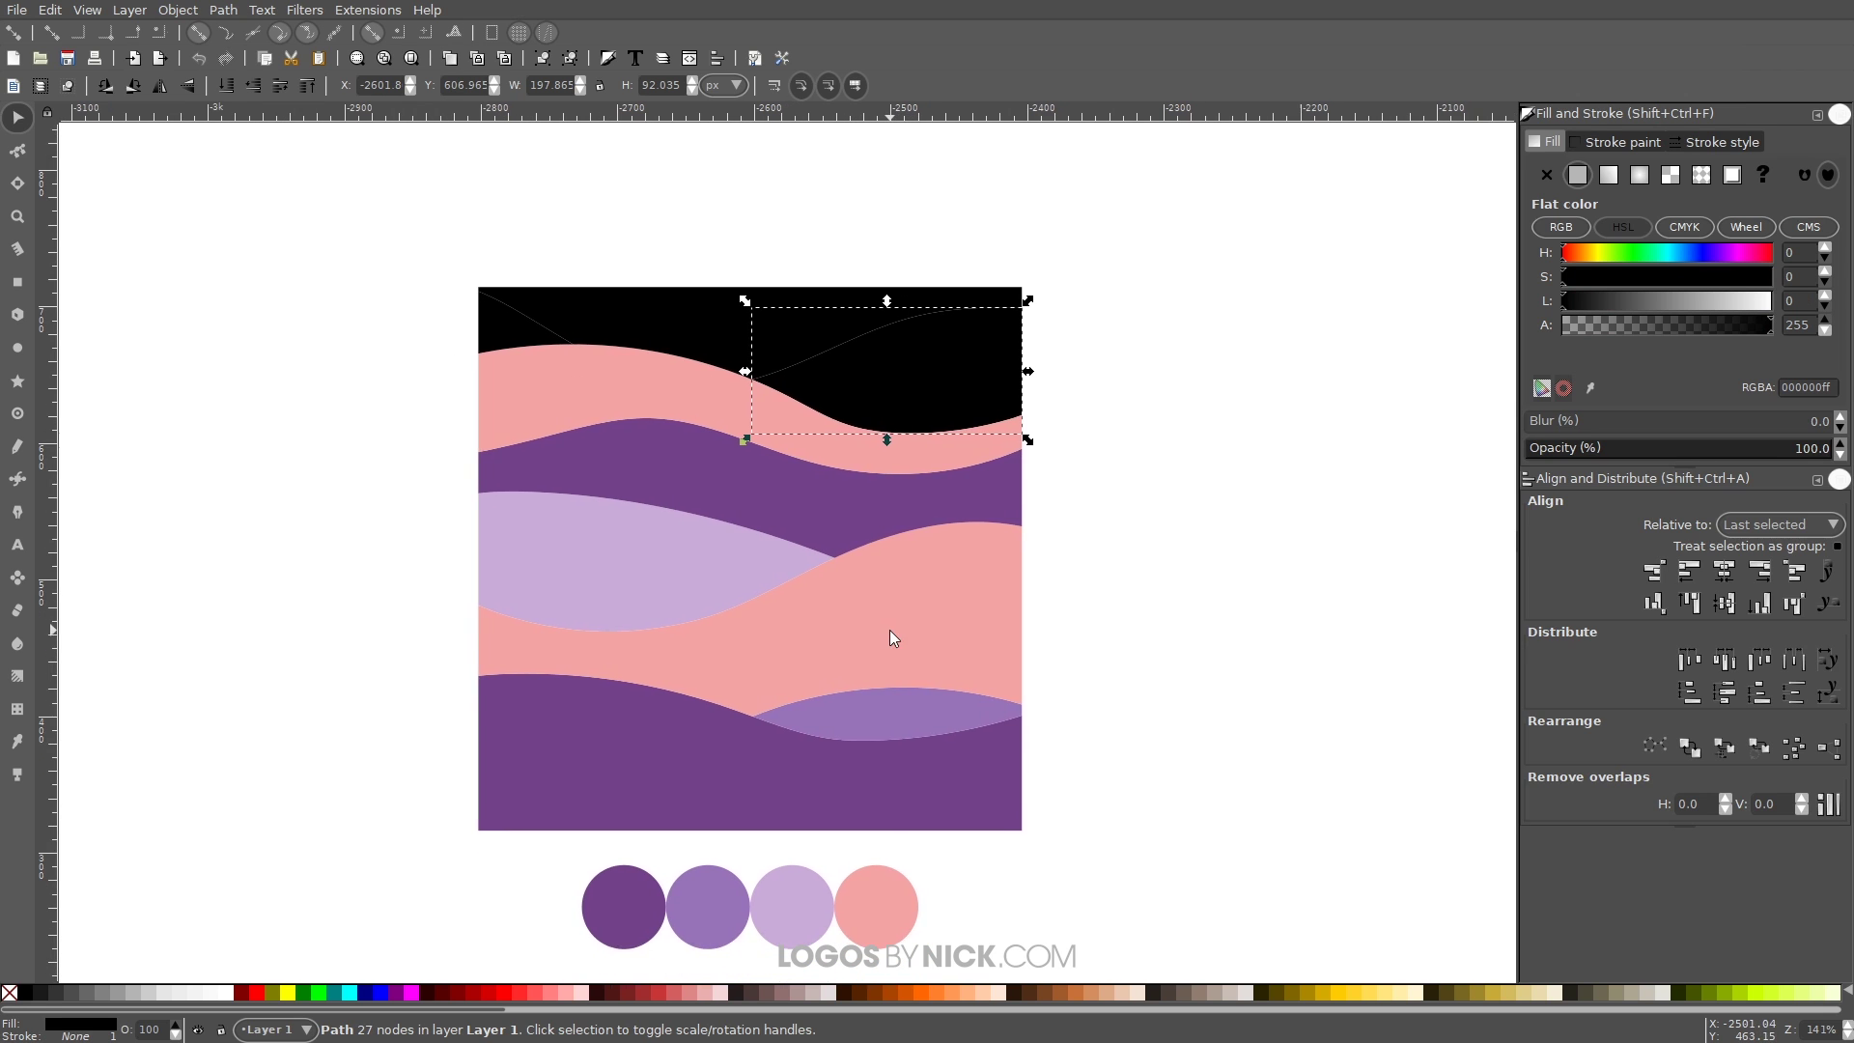
key("d")
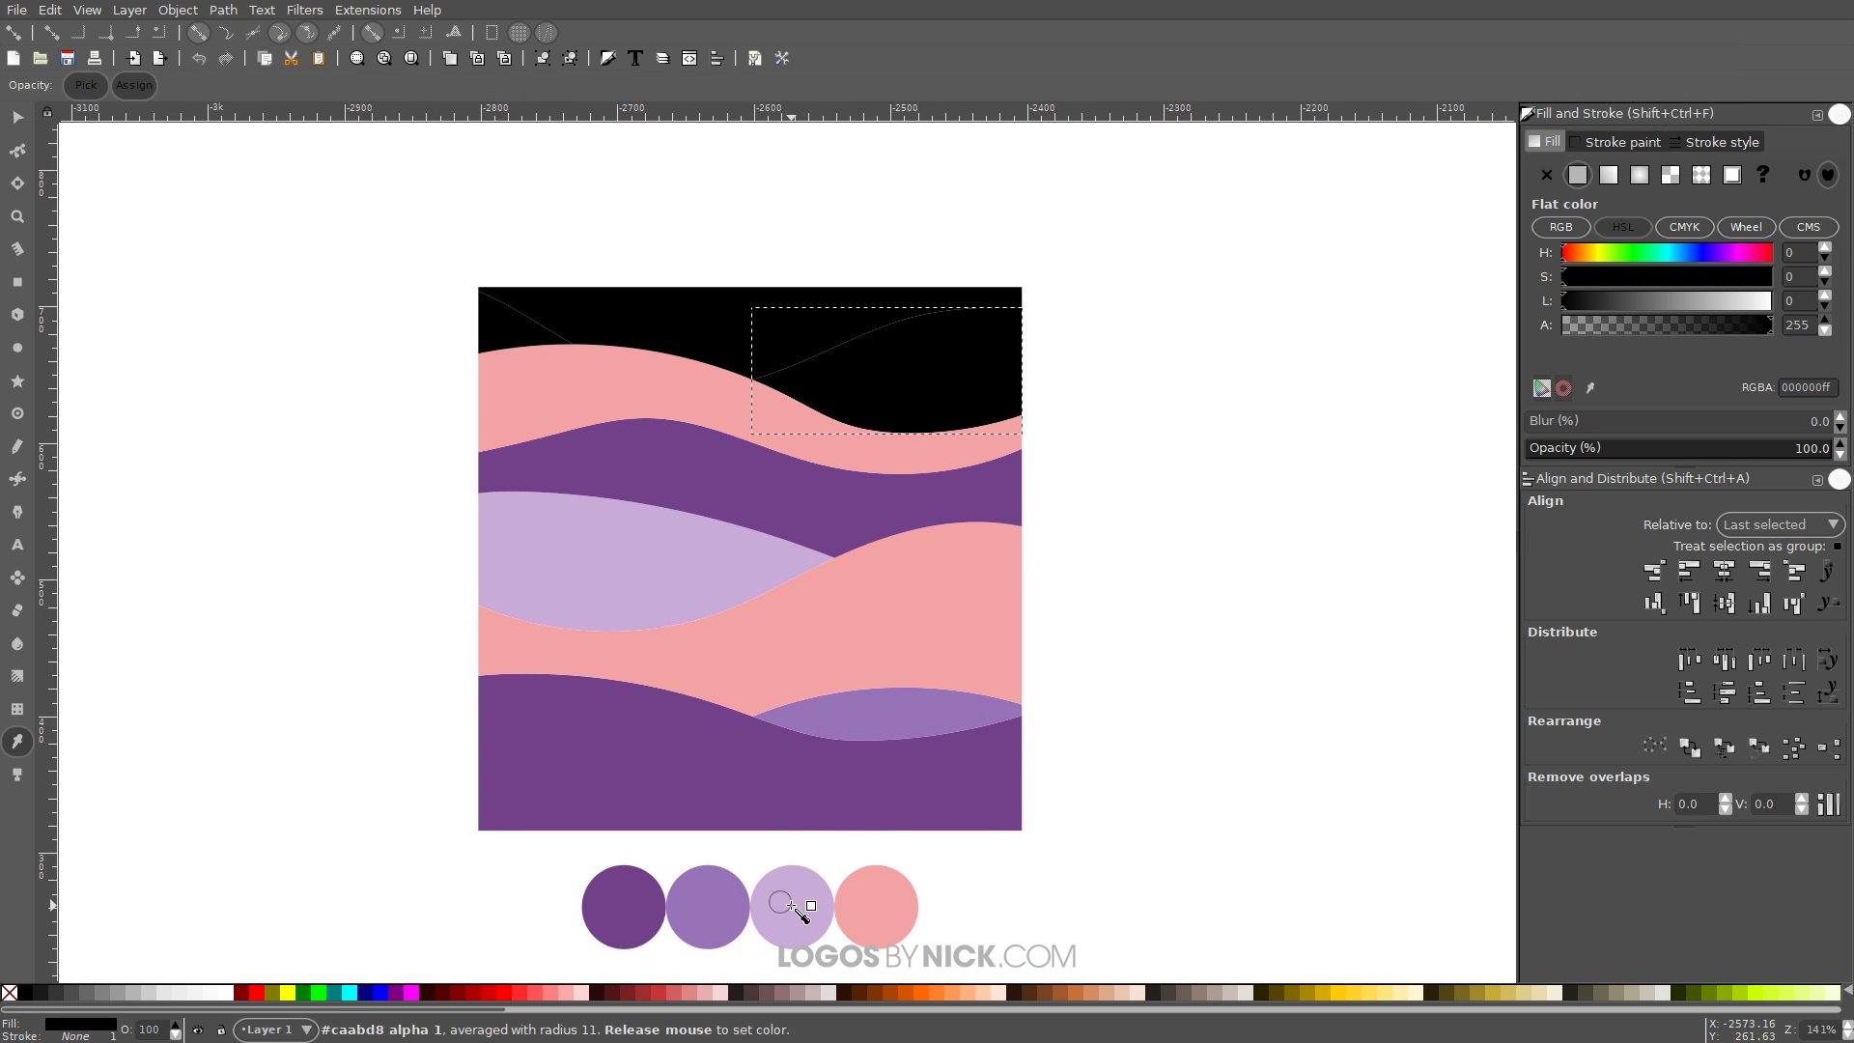
left_click(794, 911)
key("s")
Step: Fill the top-left triangle lilac and combine it with the right lilac wave using Ctrl+K
left_click(498, 338)
key("d")
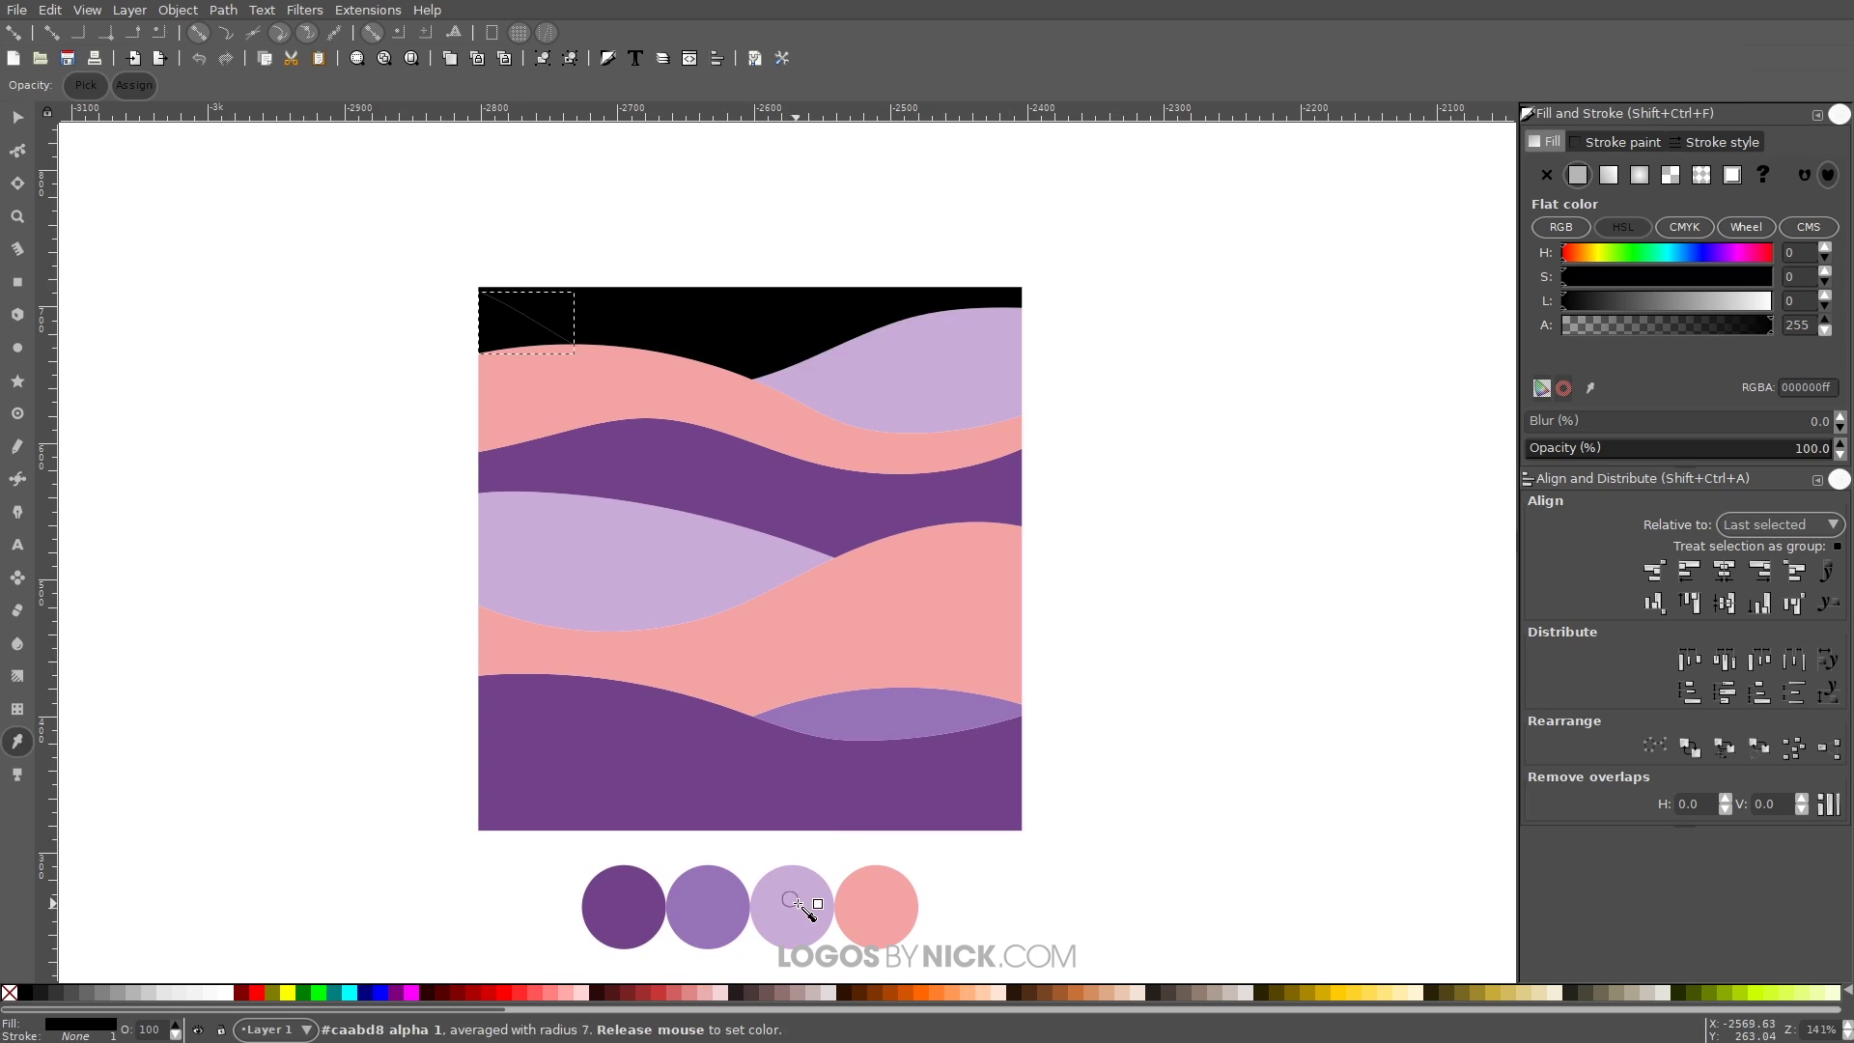
left_click(796, 905)
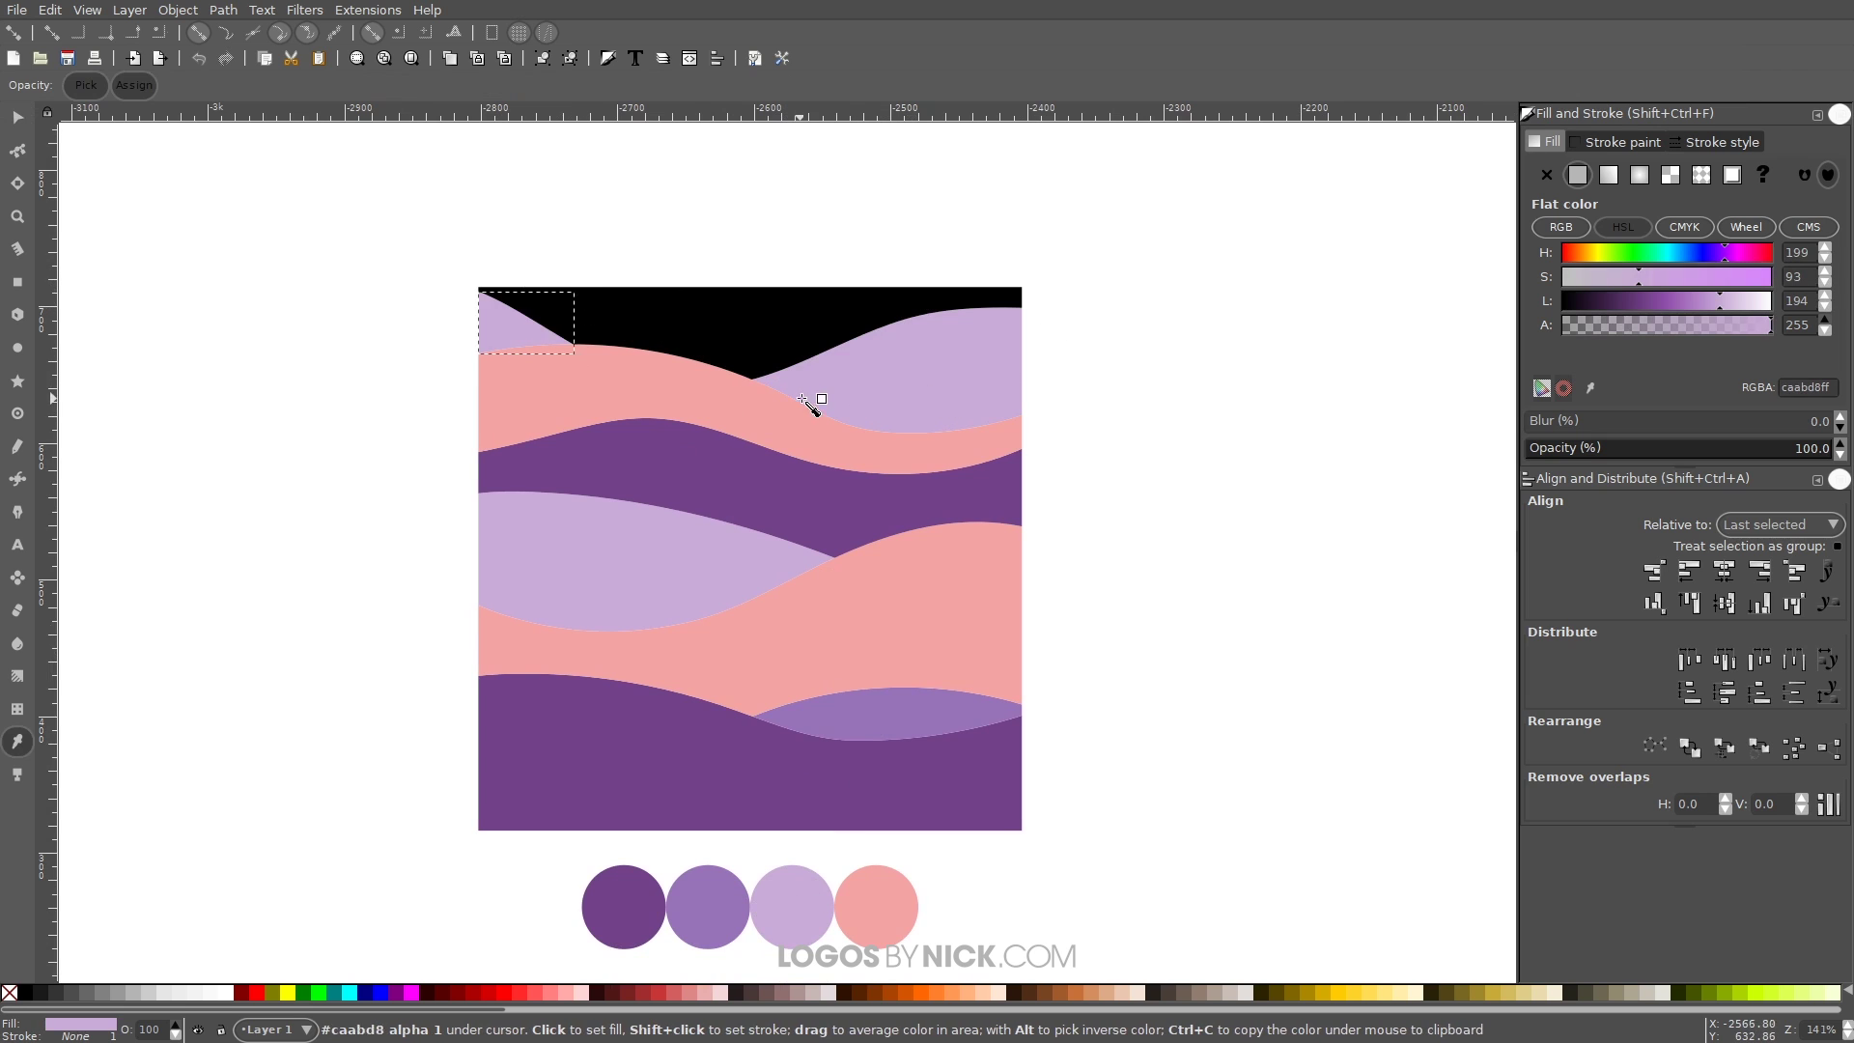
key("s")
left_click(935, 336, "shift")
key("ctrl+k")
Step: Fill the top black shape dark purple from the first circle
left_click(745, 329)
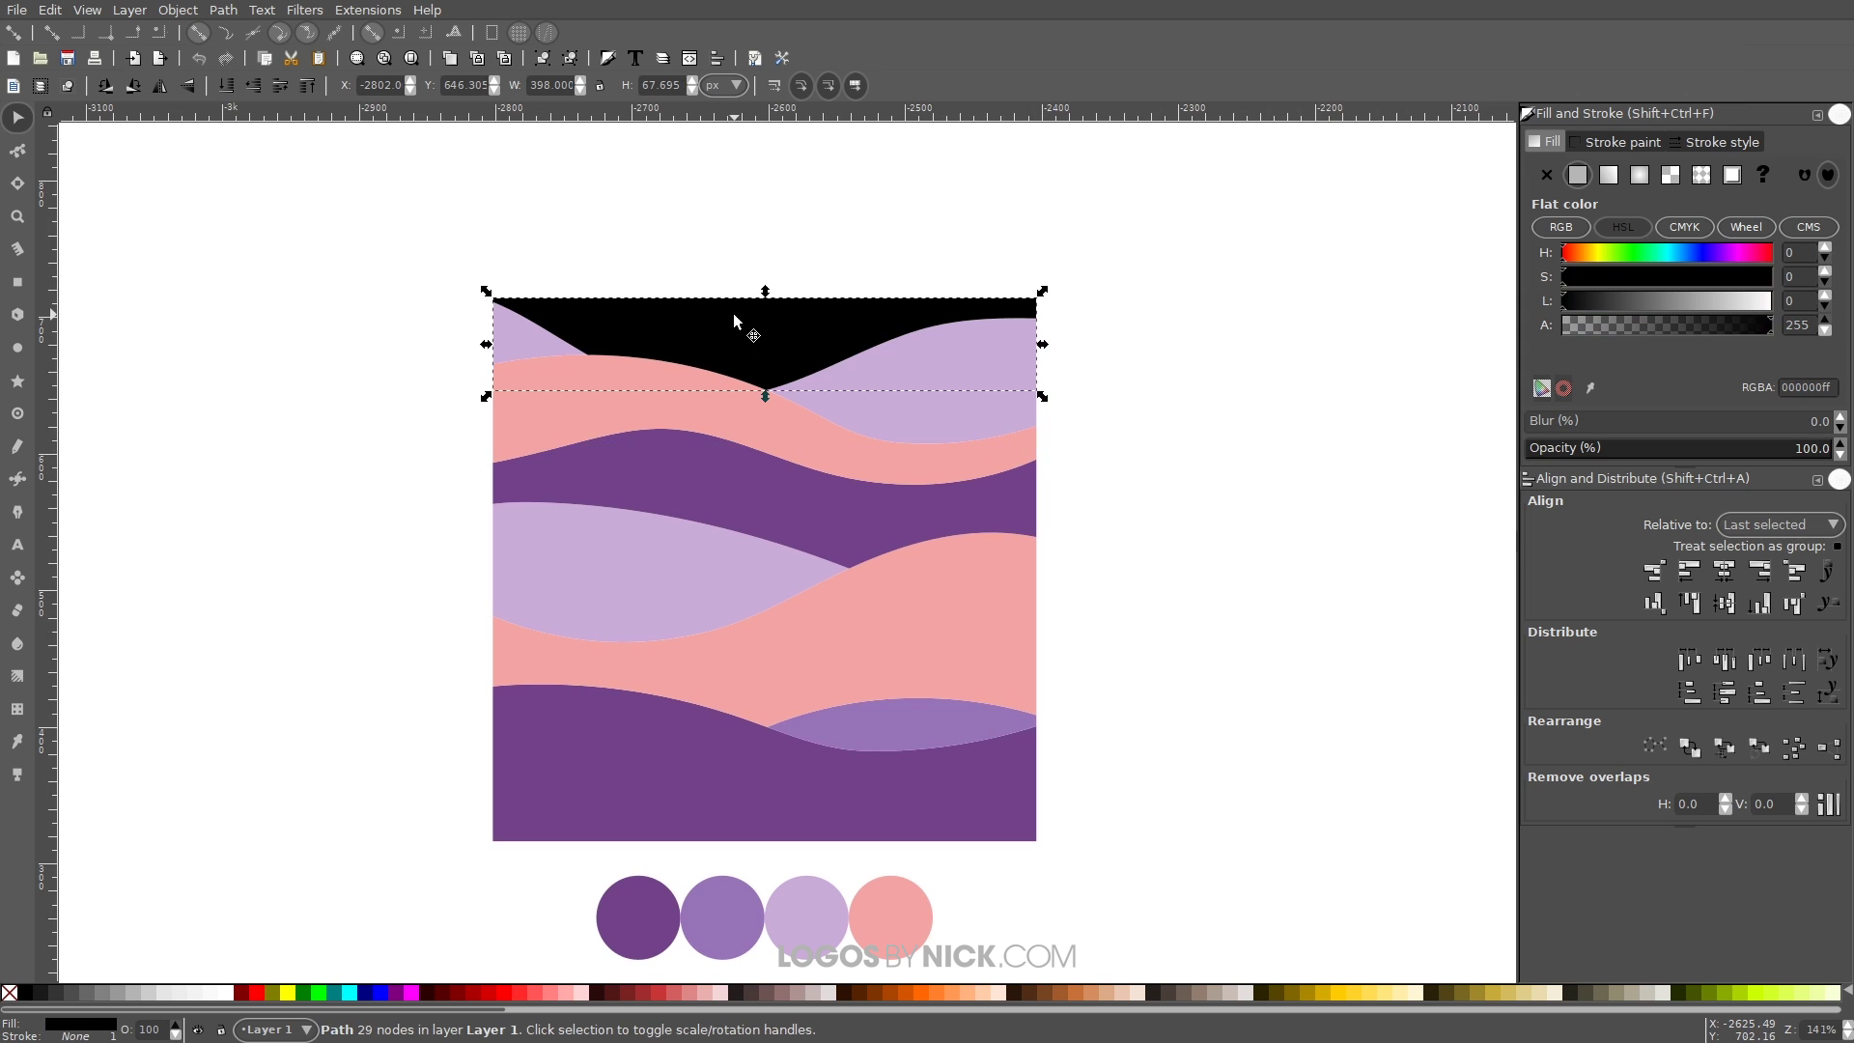
key("d")
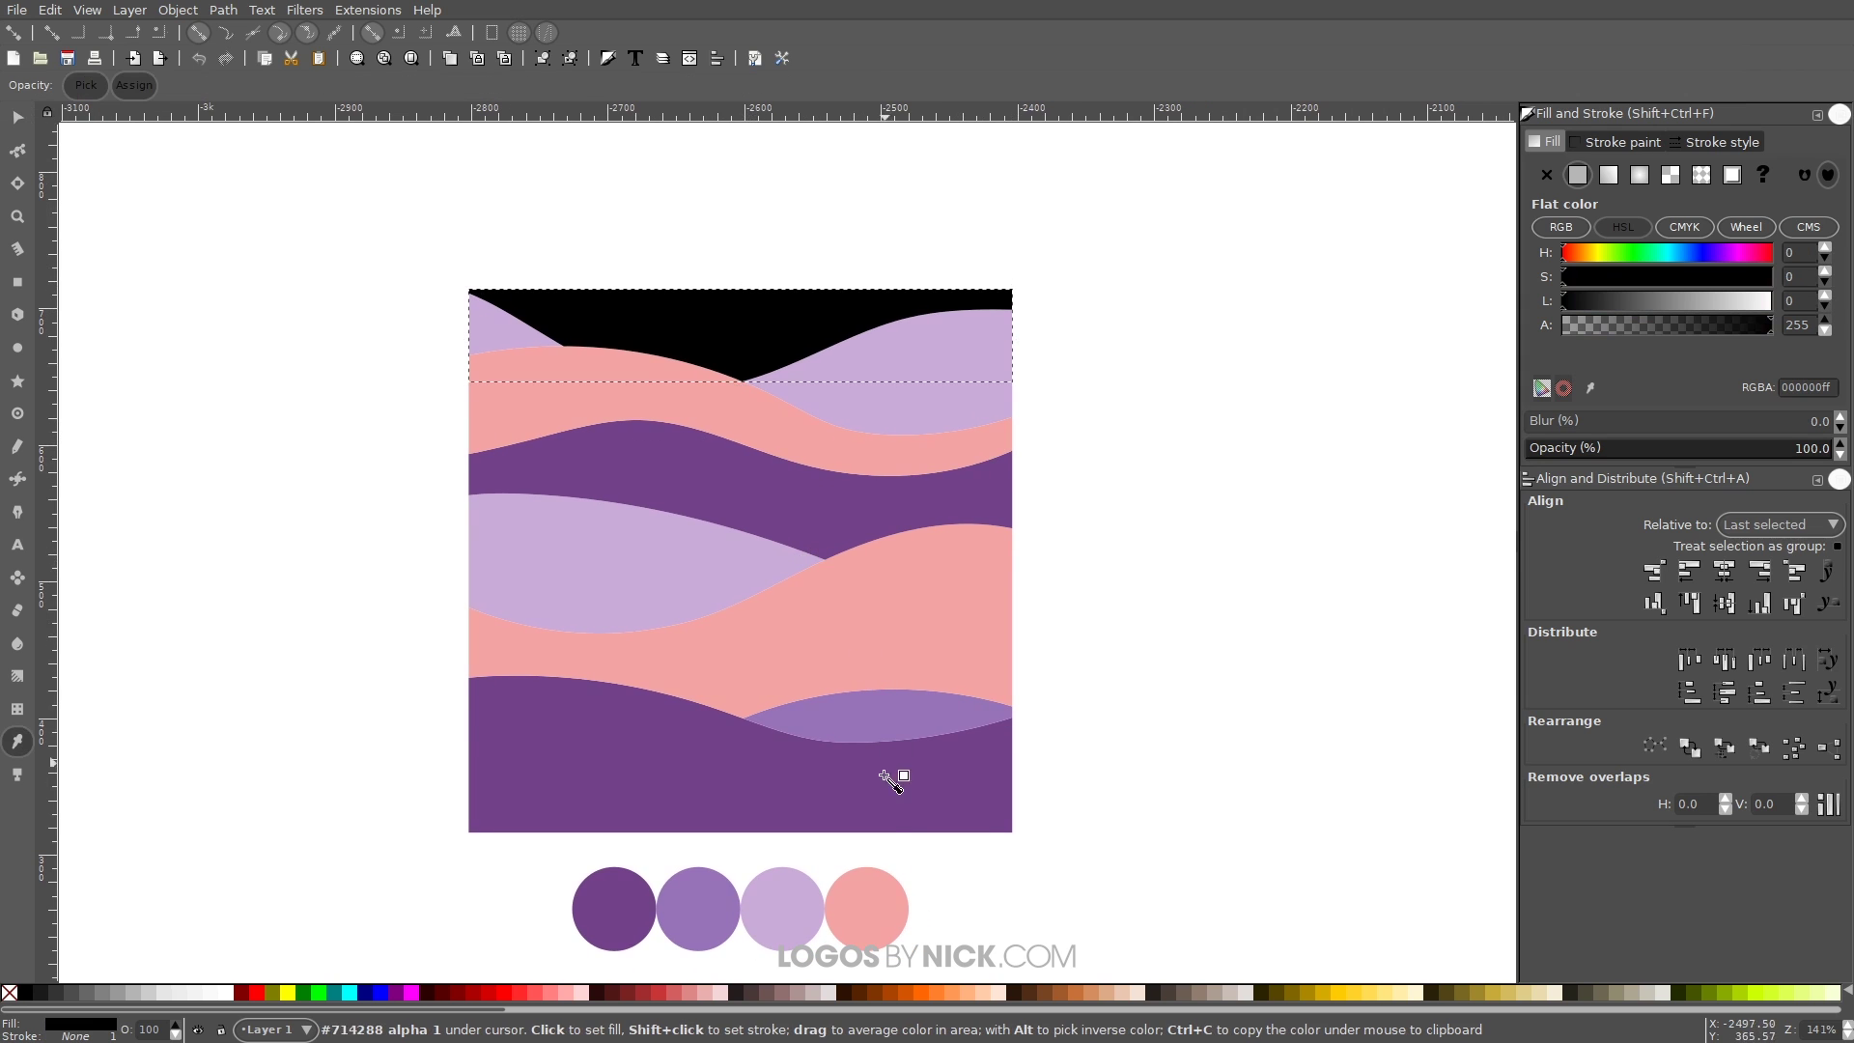
left_click(685, 910)
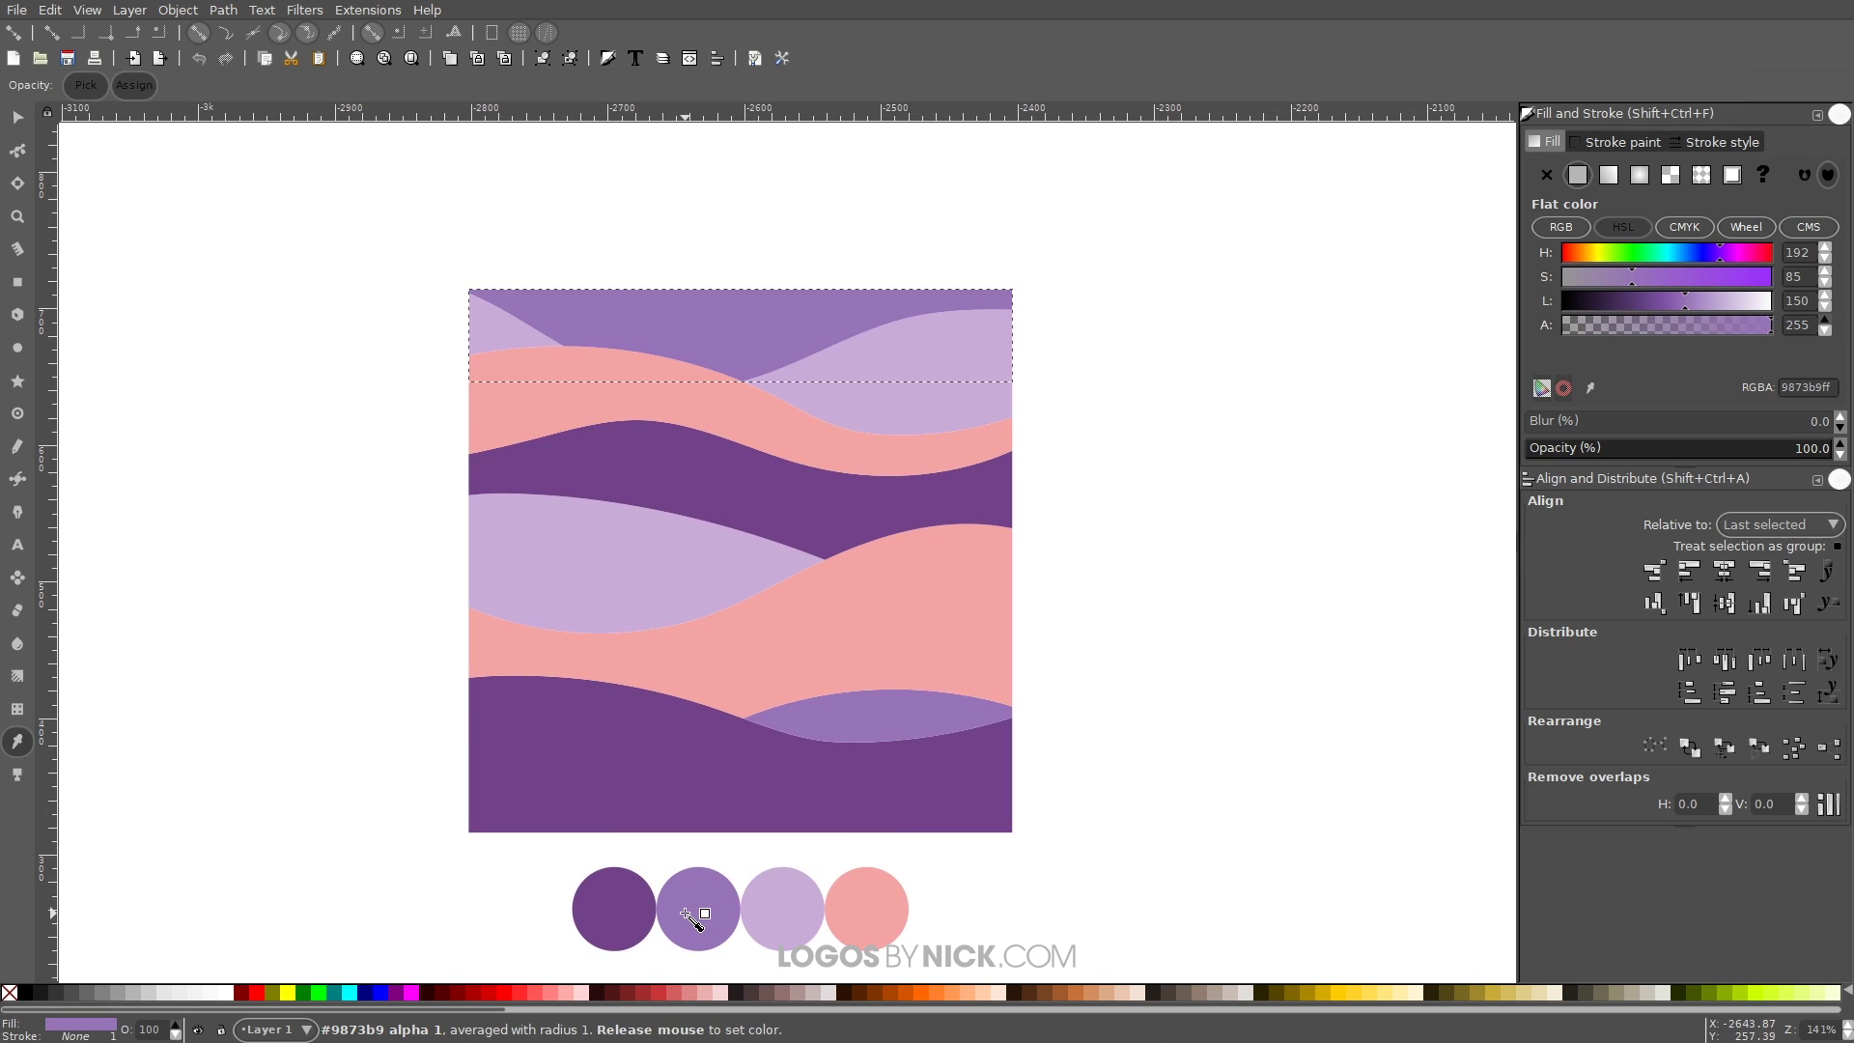
left_click(621, 902)
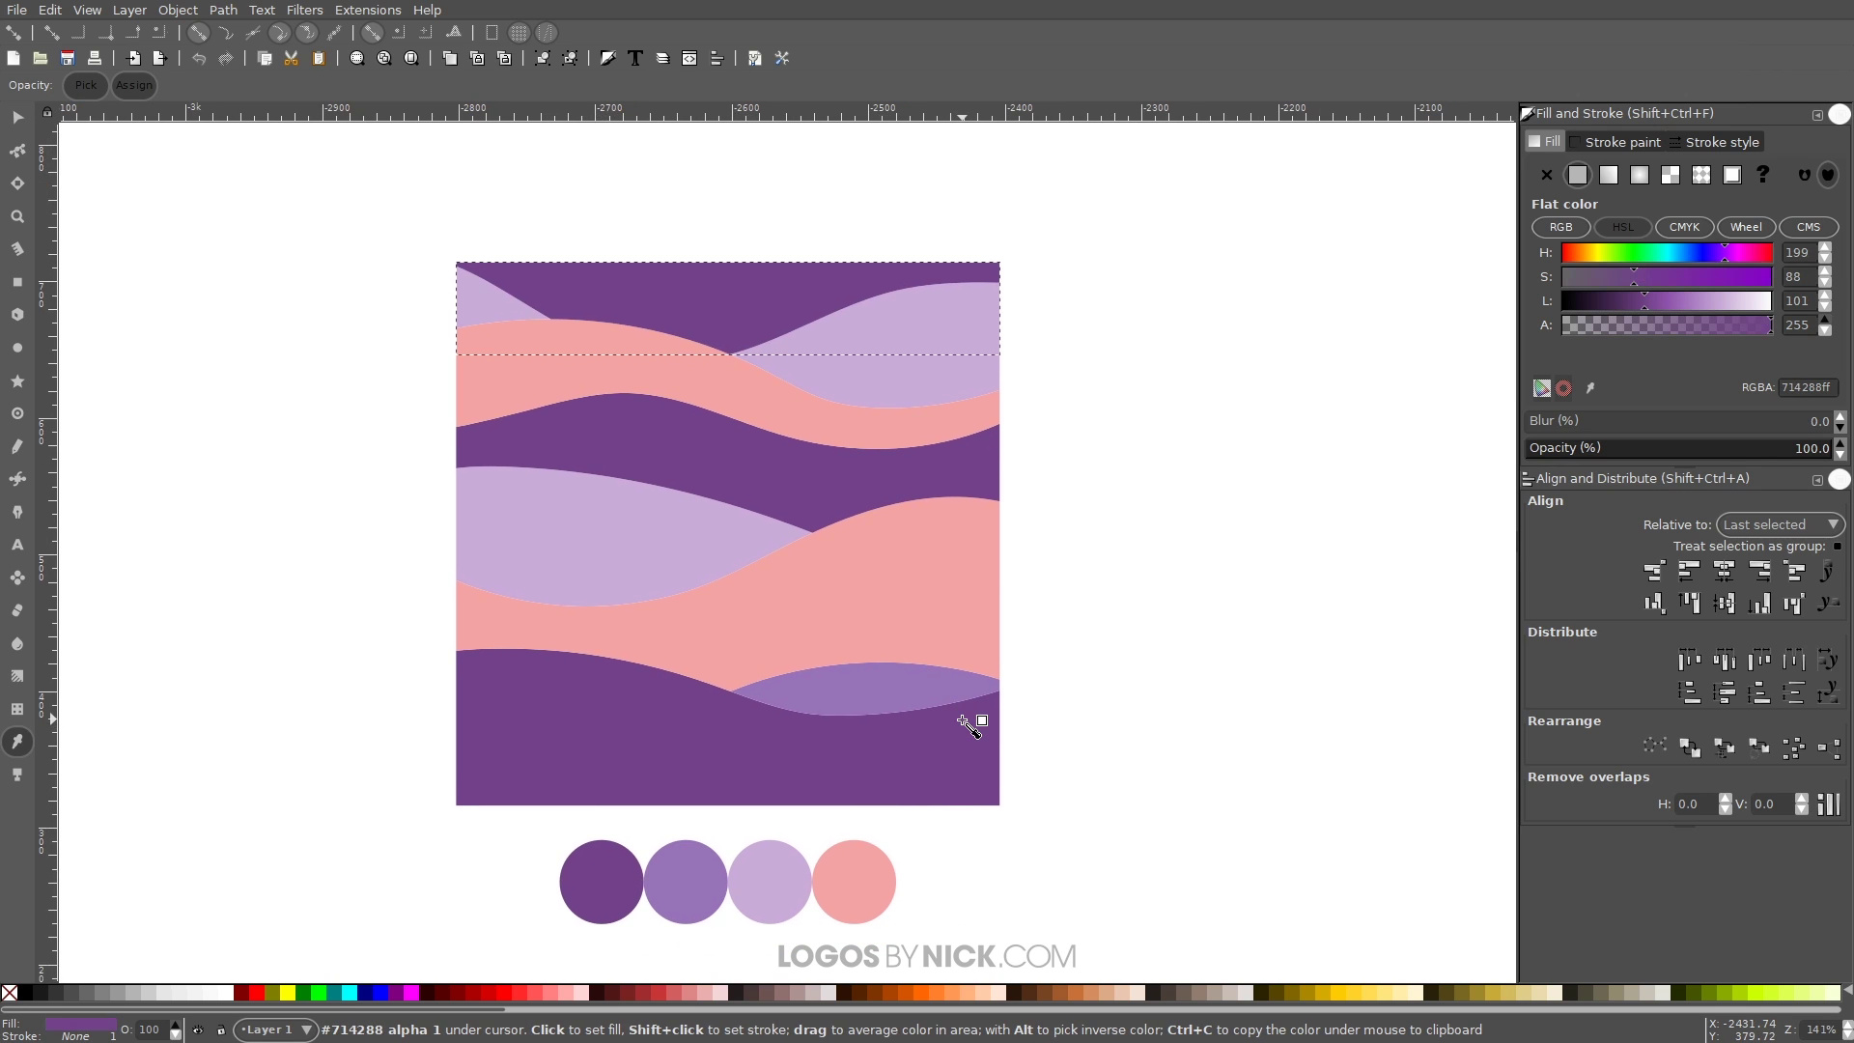
left_click(18, 116)
left_click(1020, 281)
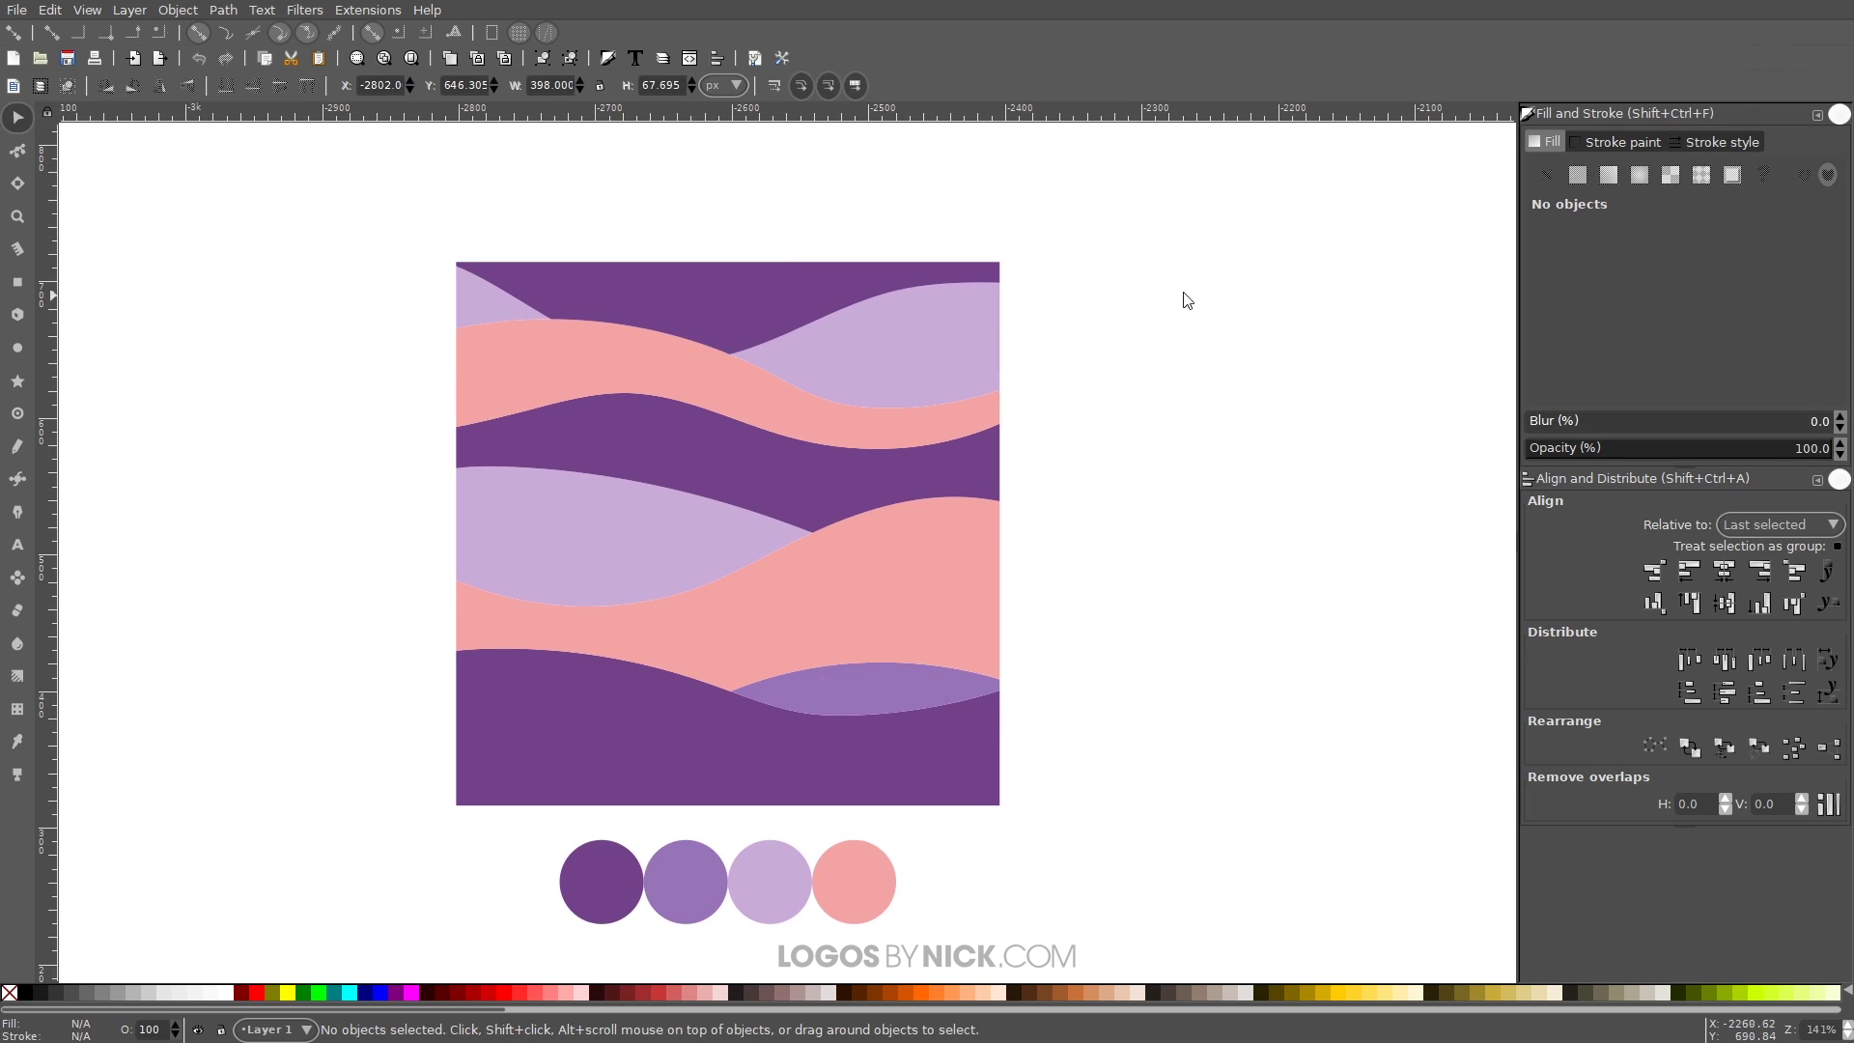
left_click(752, 276)
left_click(726, 453)
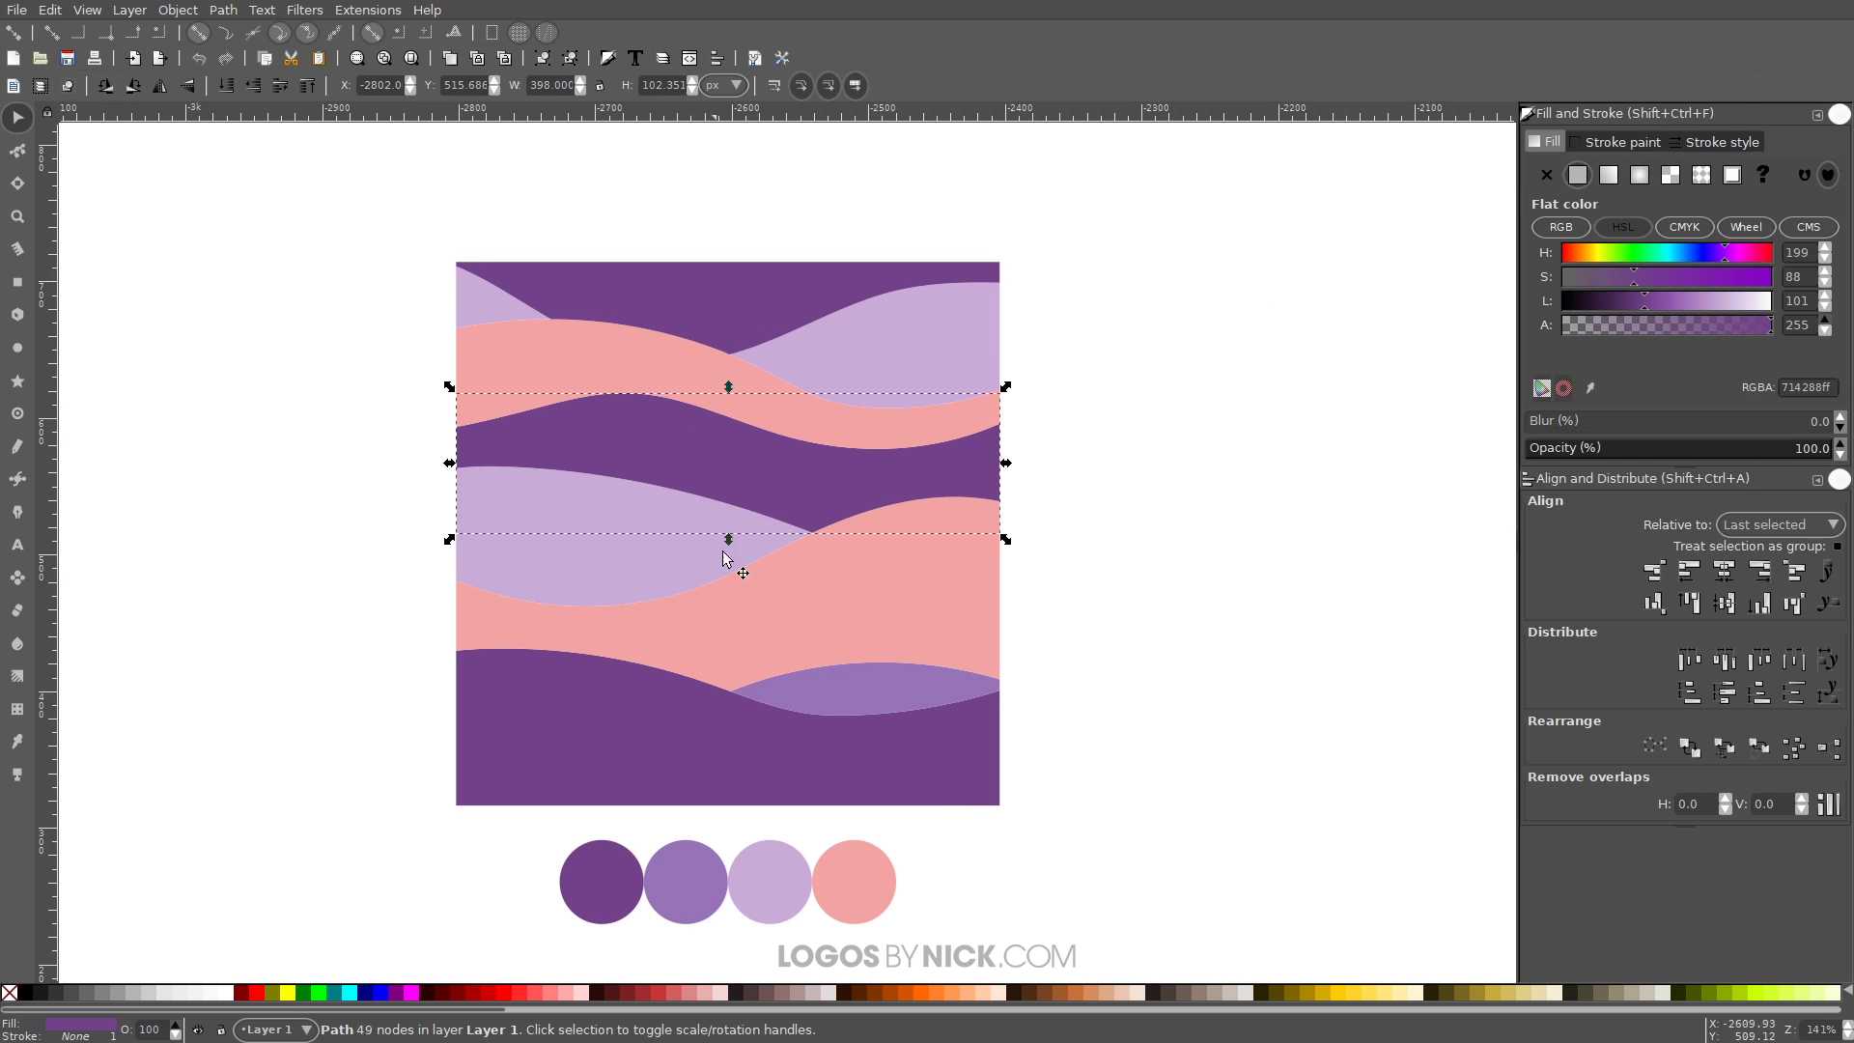
left_click(702, 224)
left_click(694, 278)
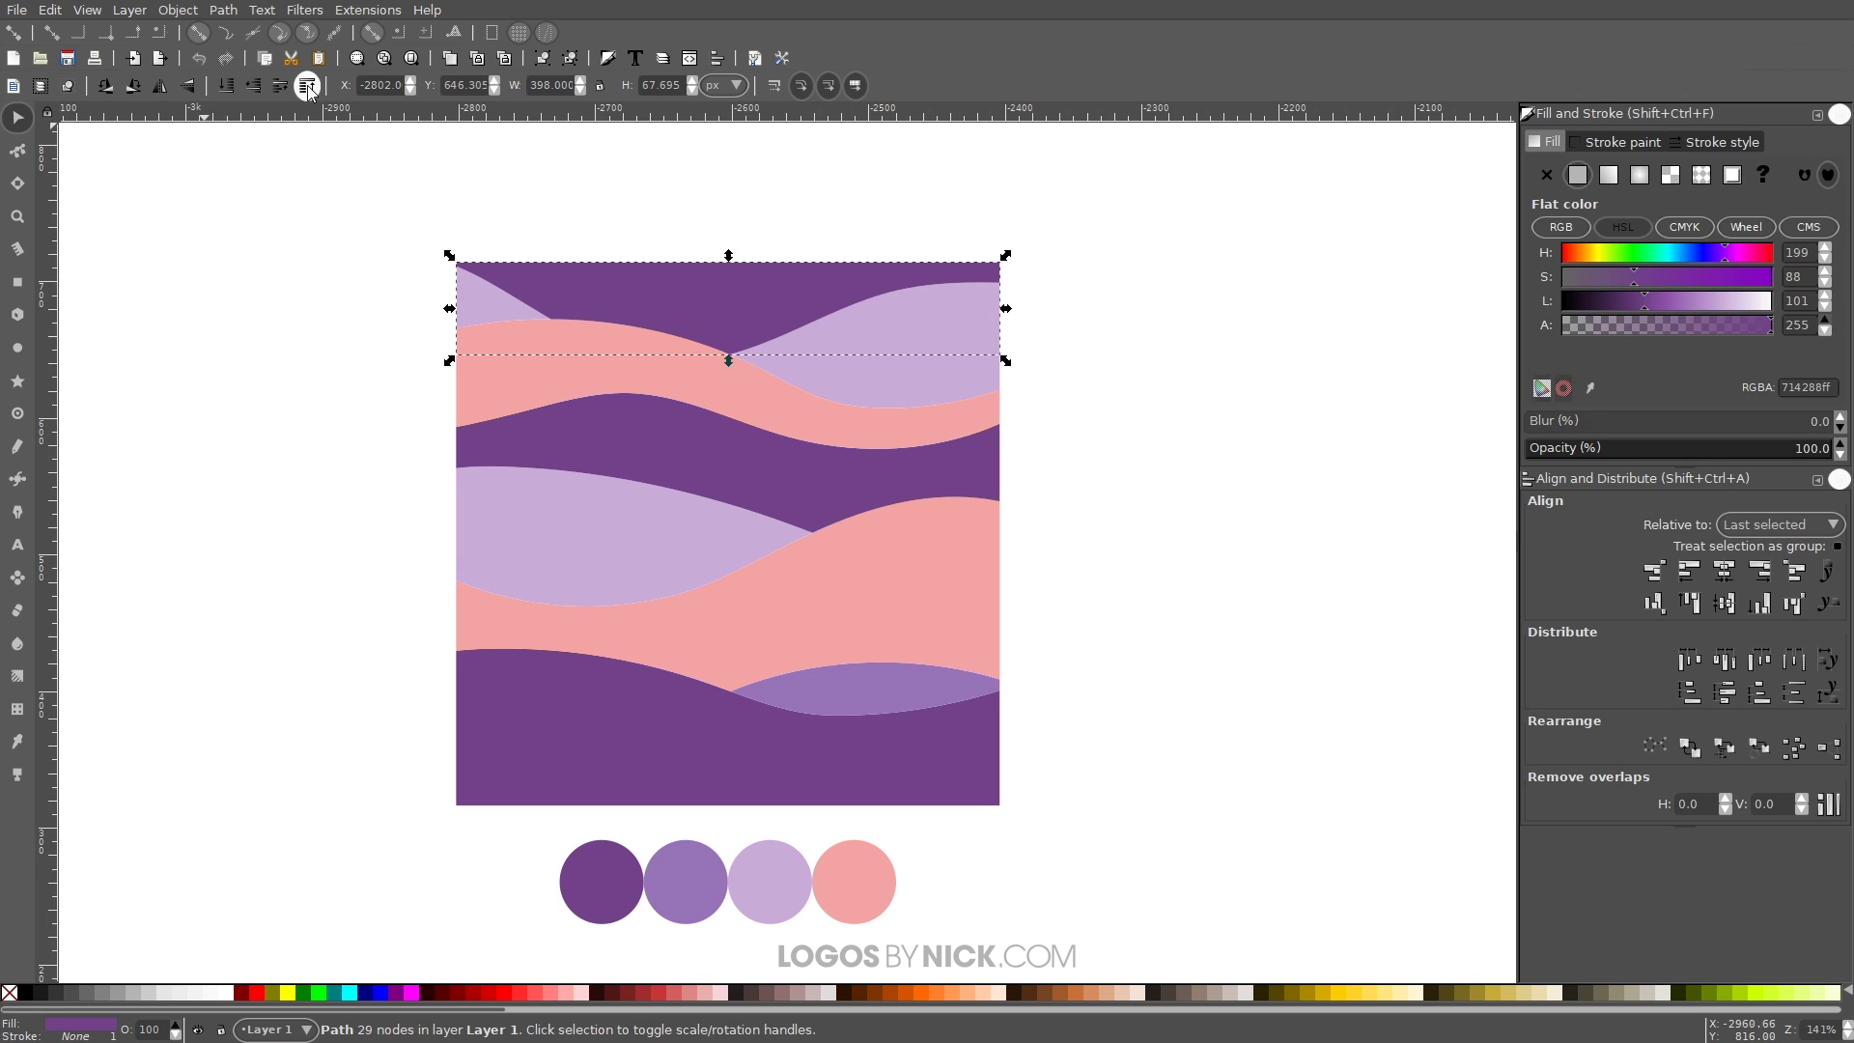
left_click(933, 323)
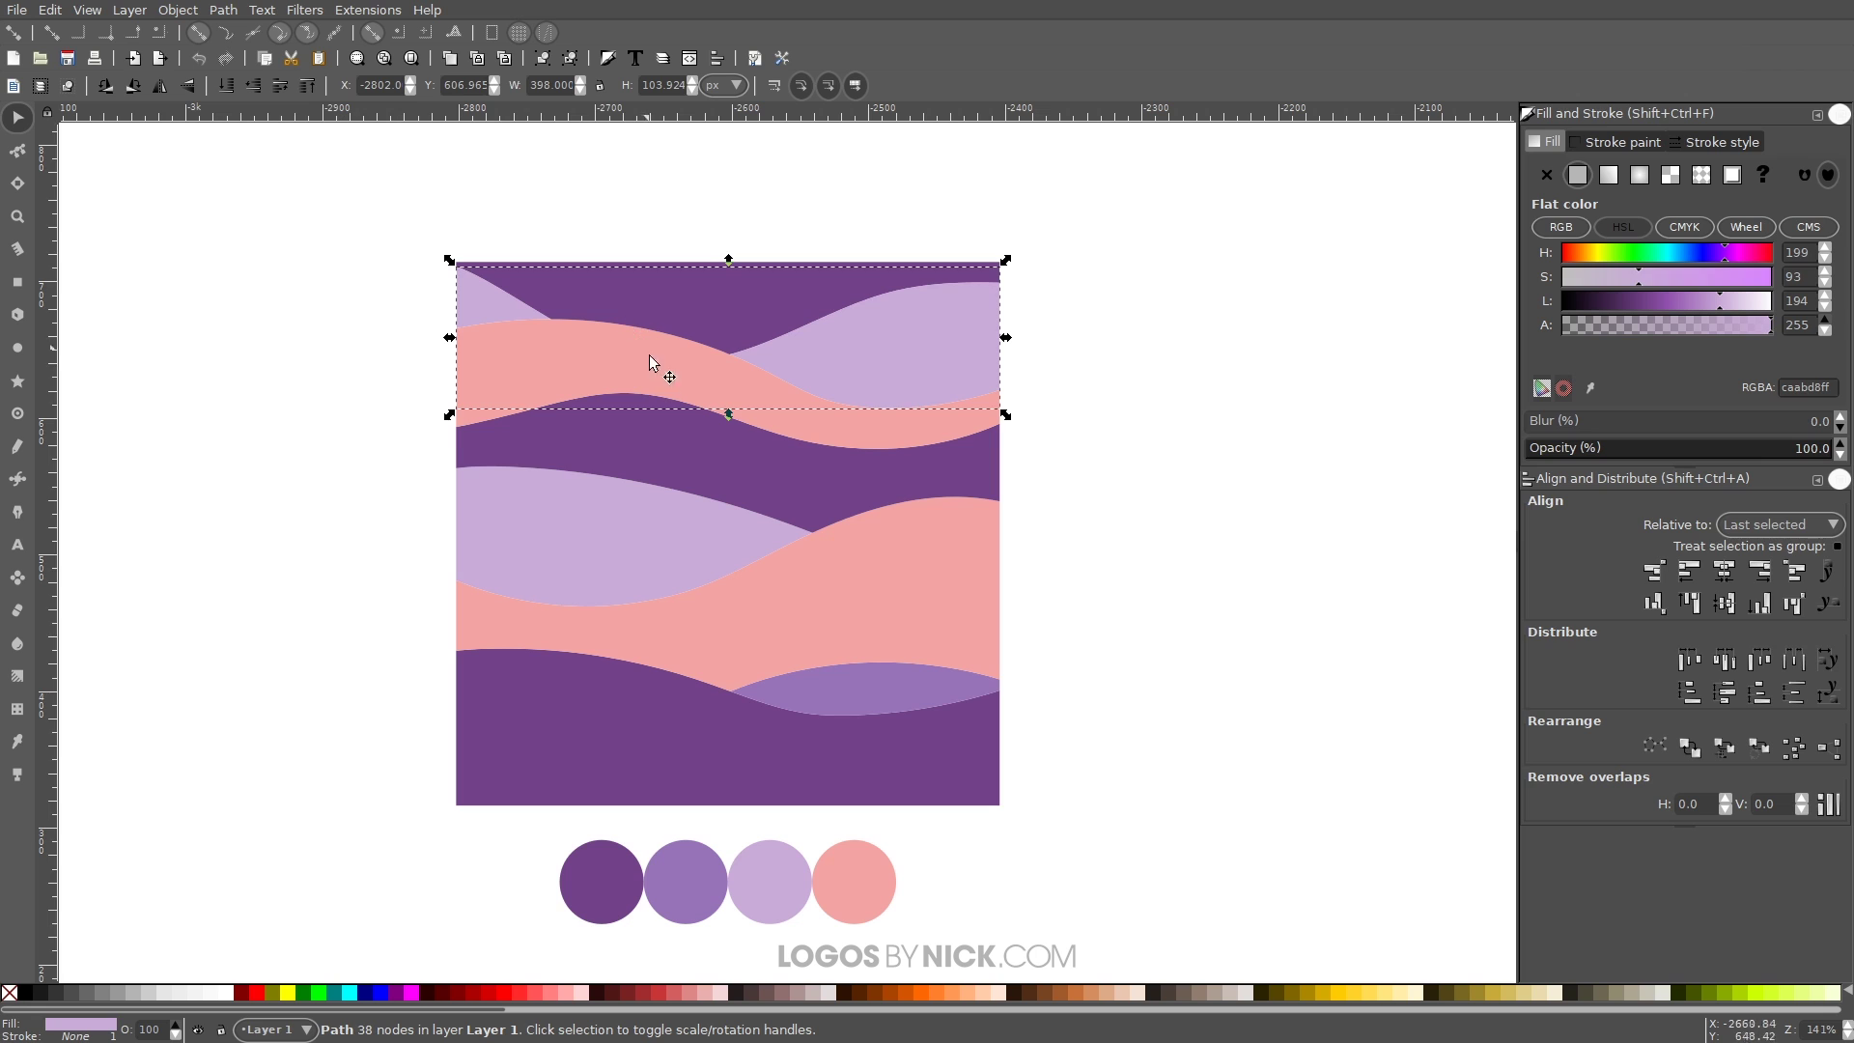
left_click(621, 352)
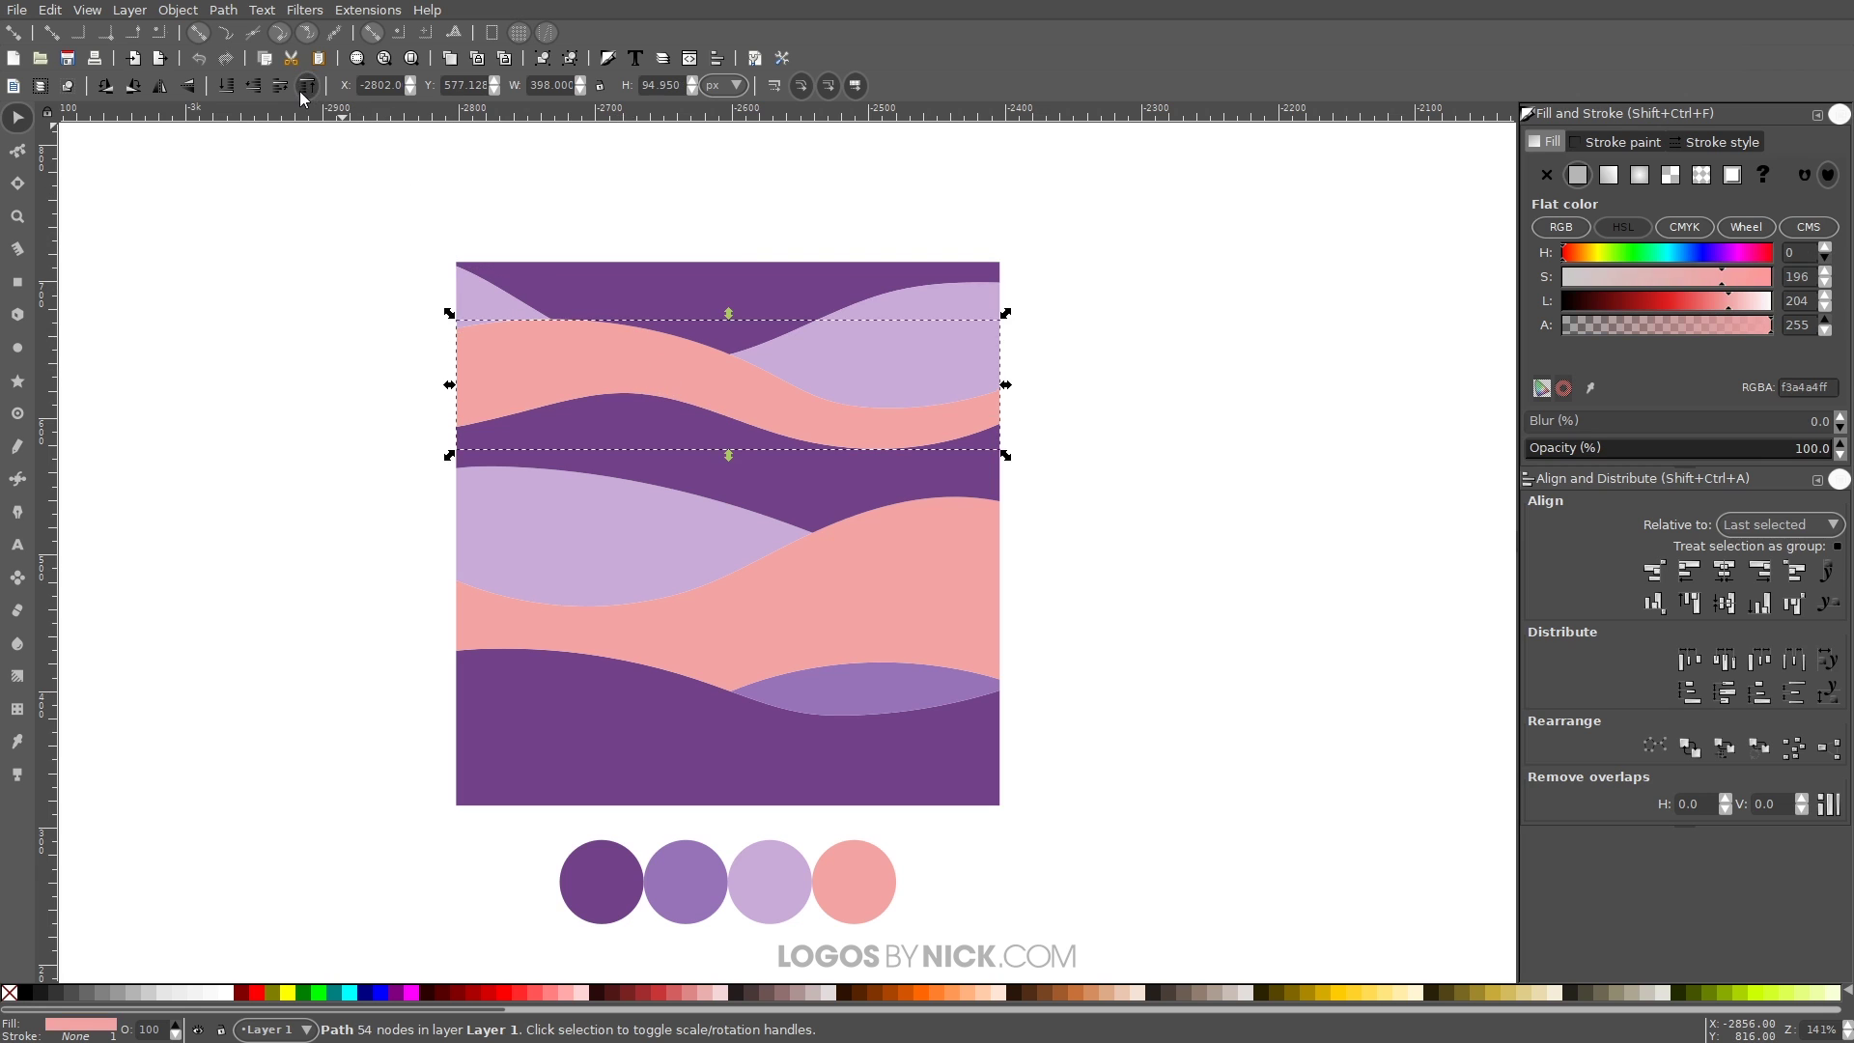
left_click(724, 464)
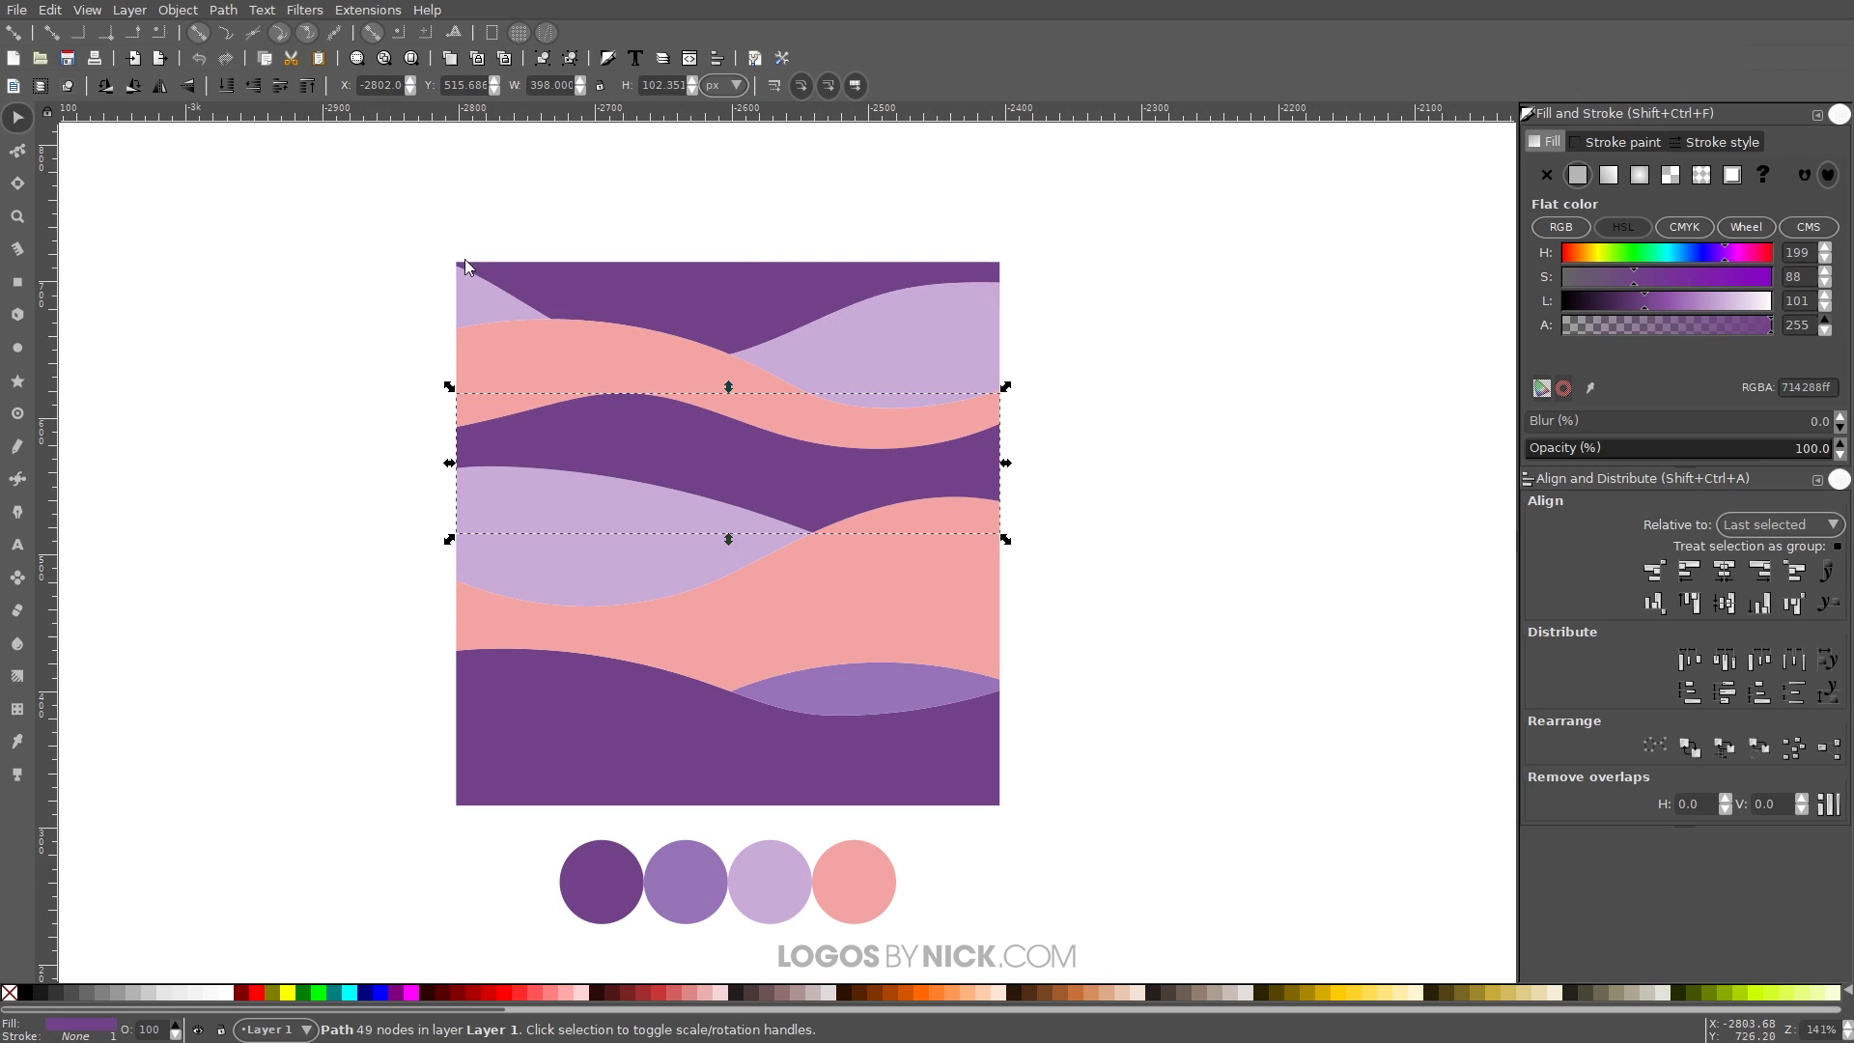
left_click(623, 522)
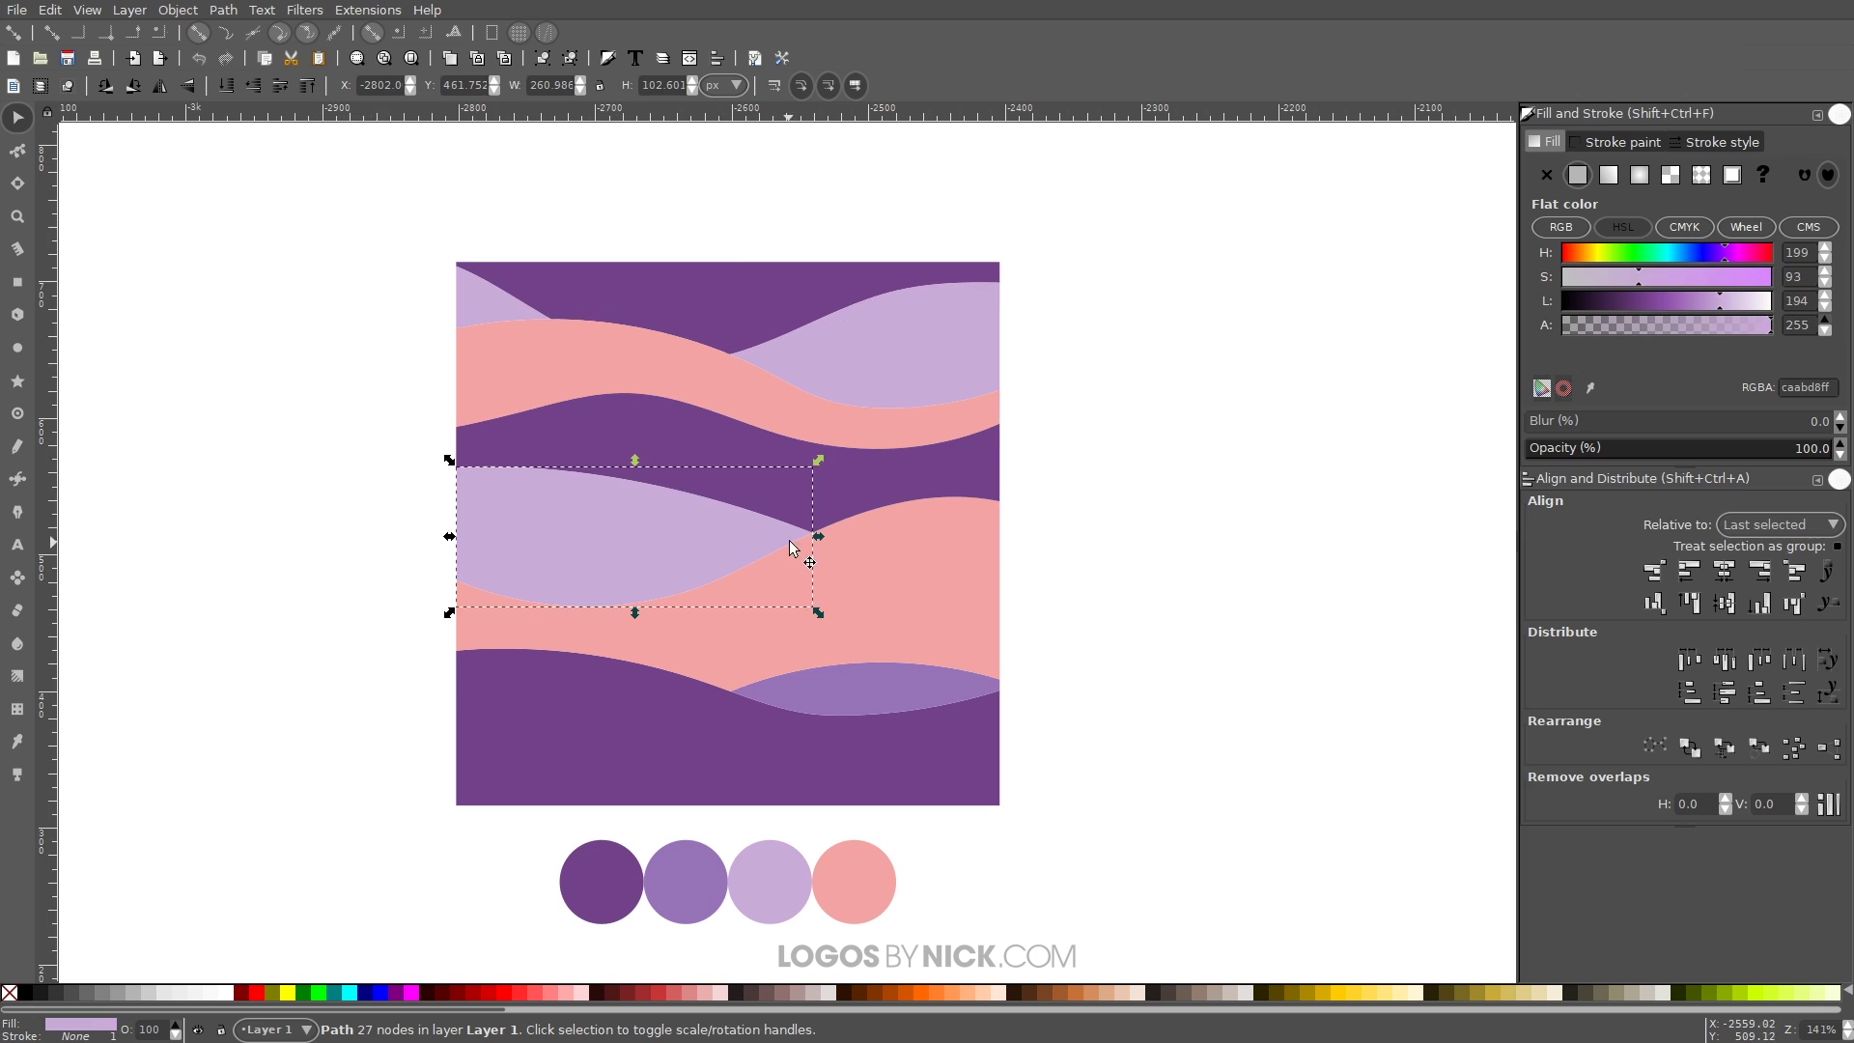
left_click(935, 536)
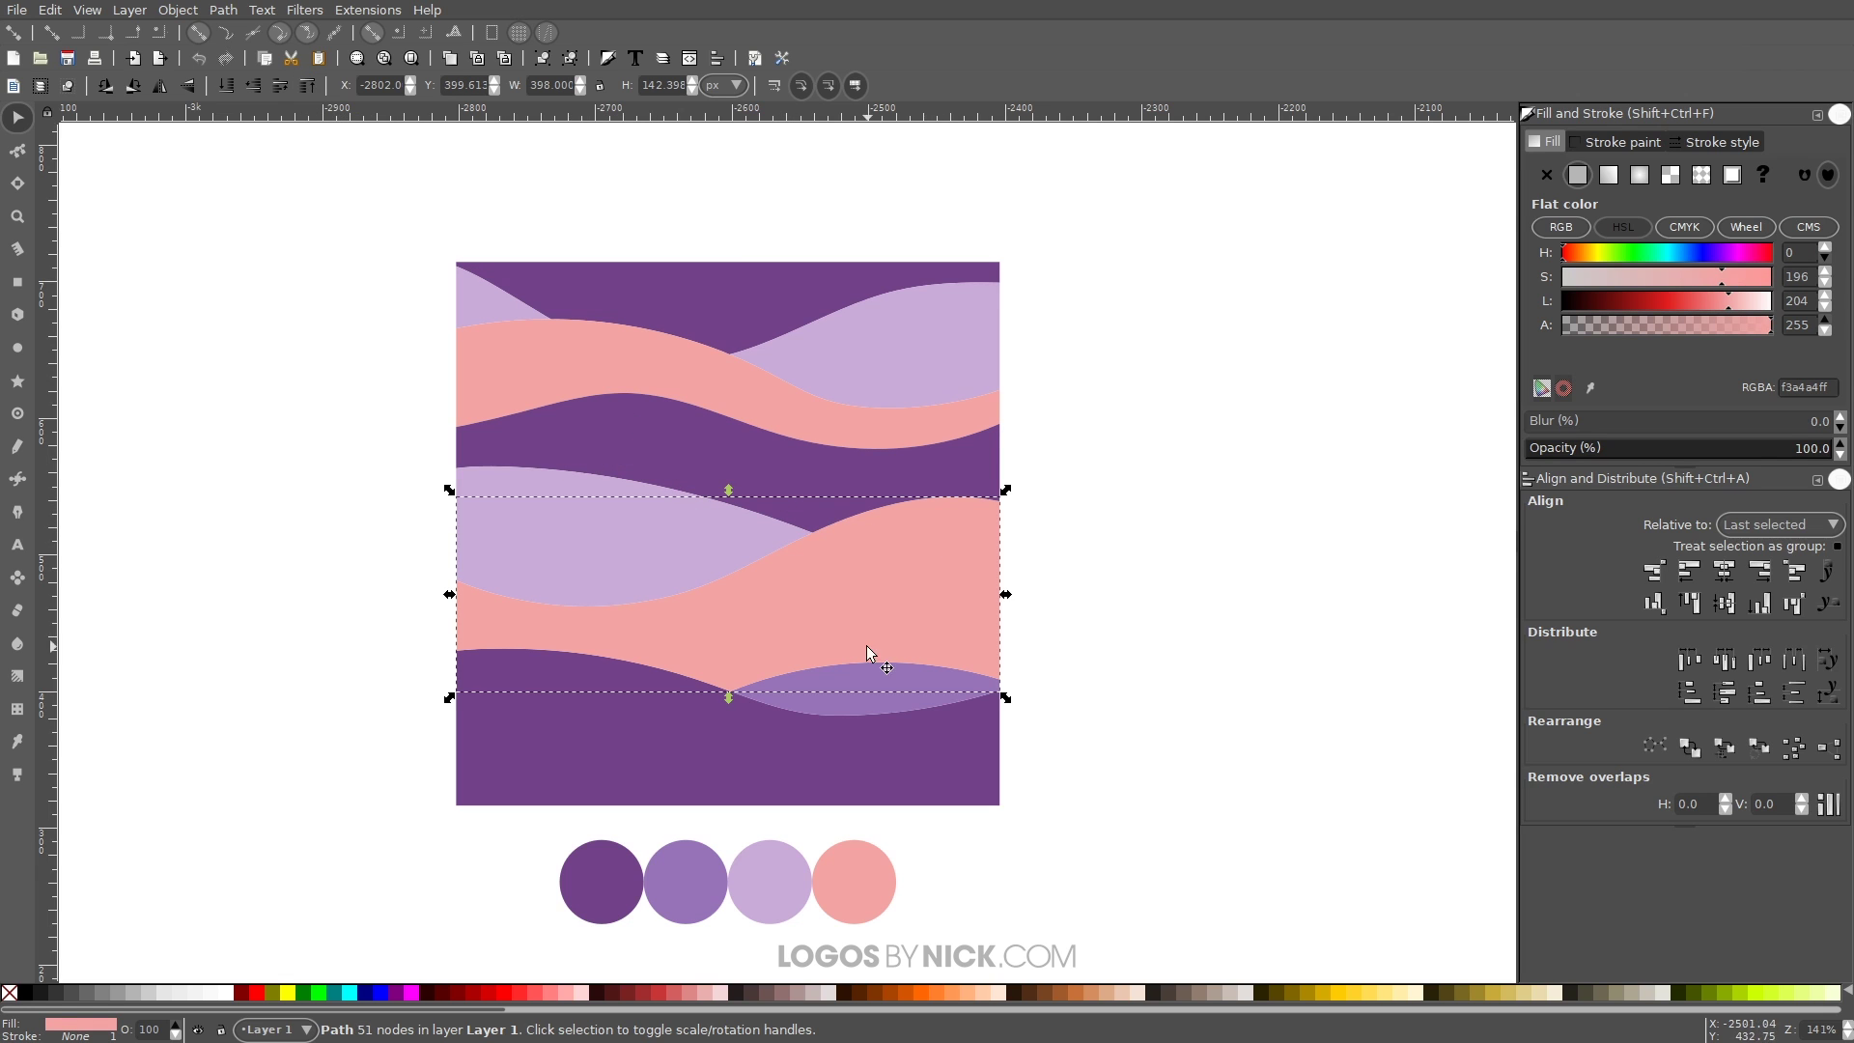
left_click(854, 680)
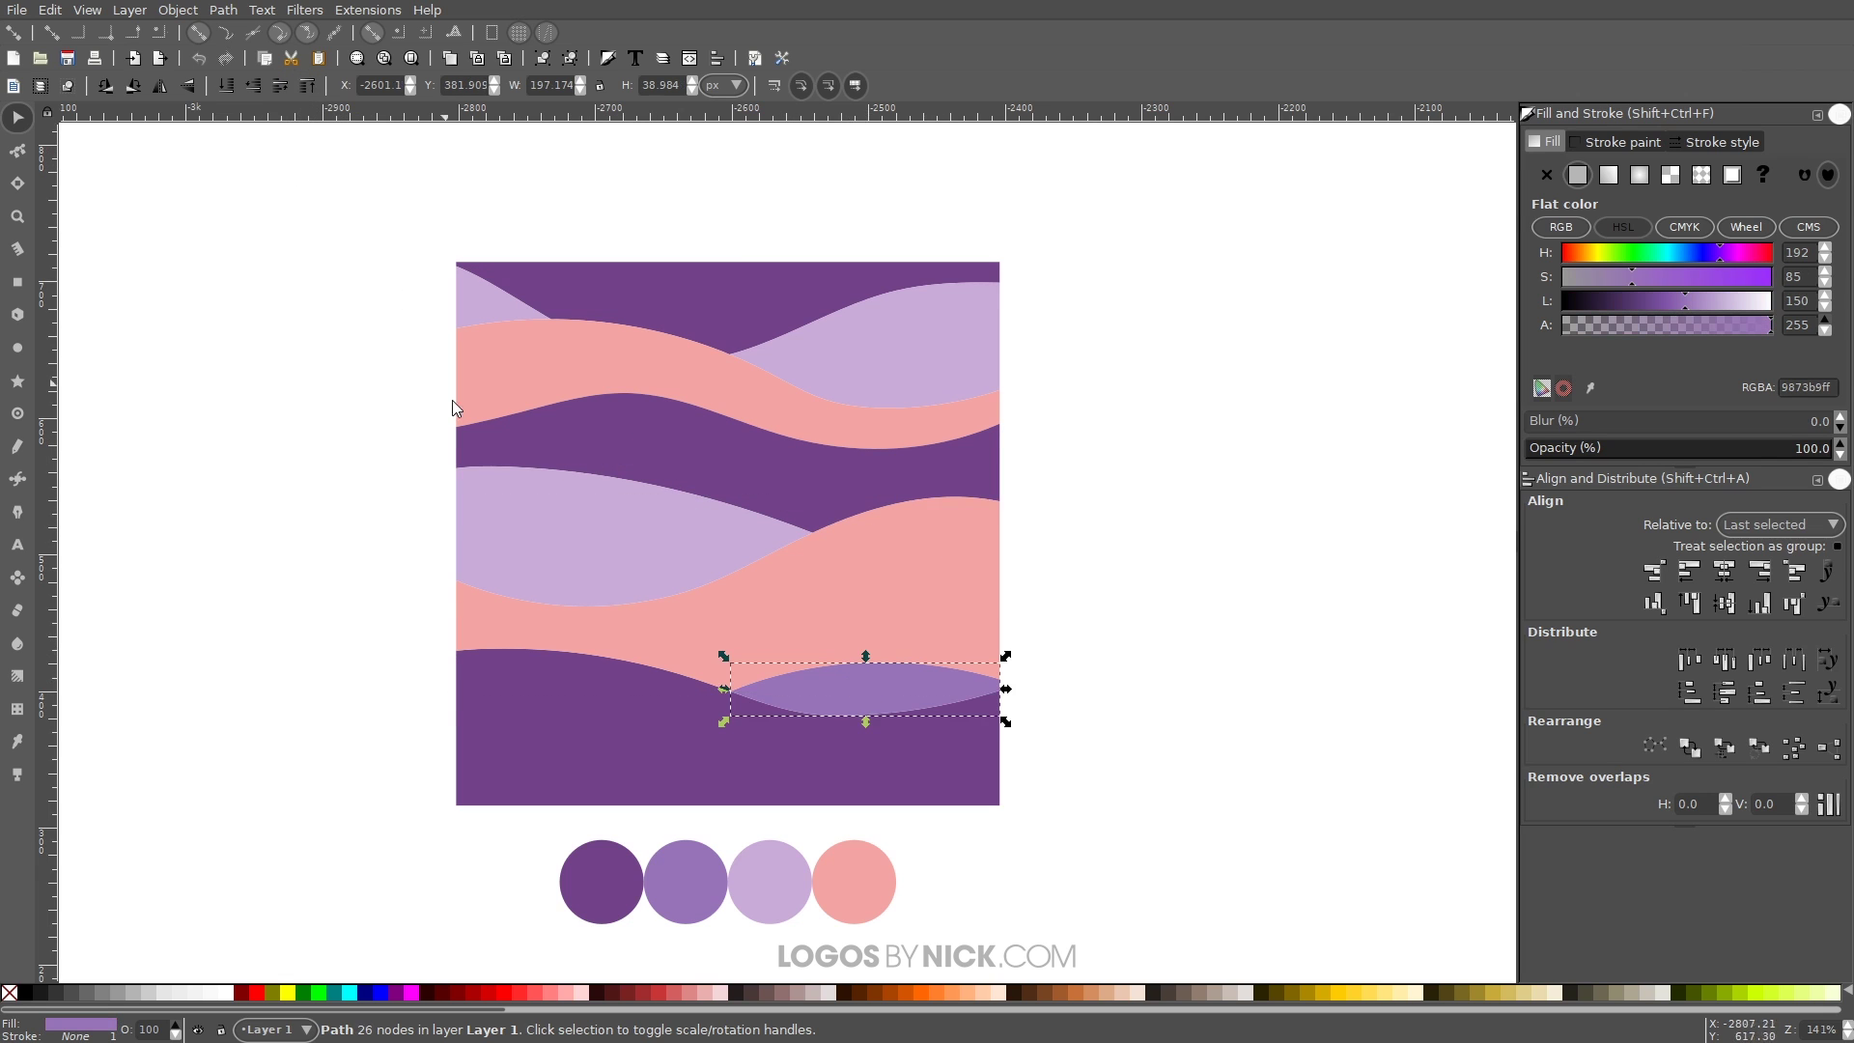
left_click(581, 715)
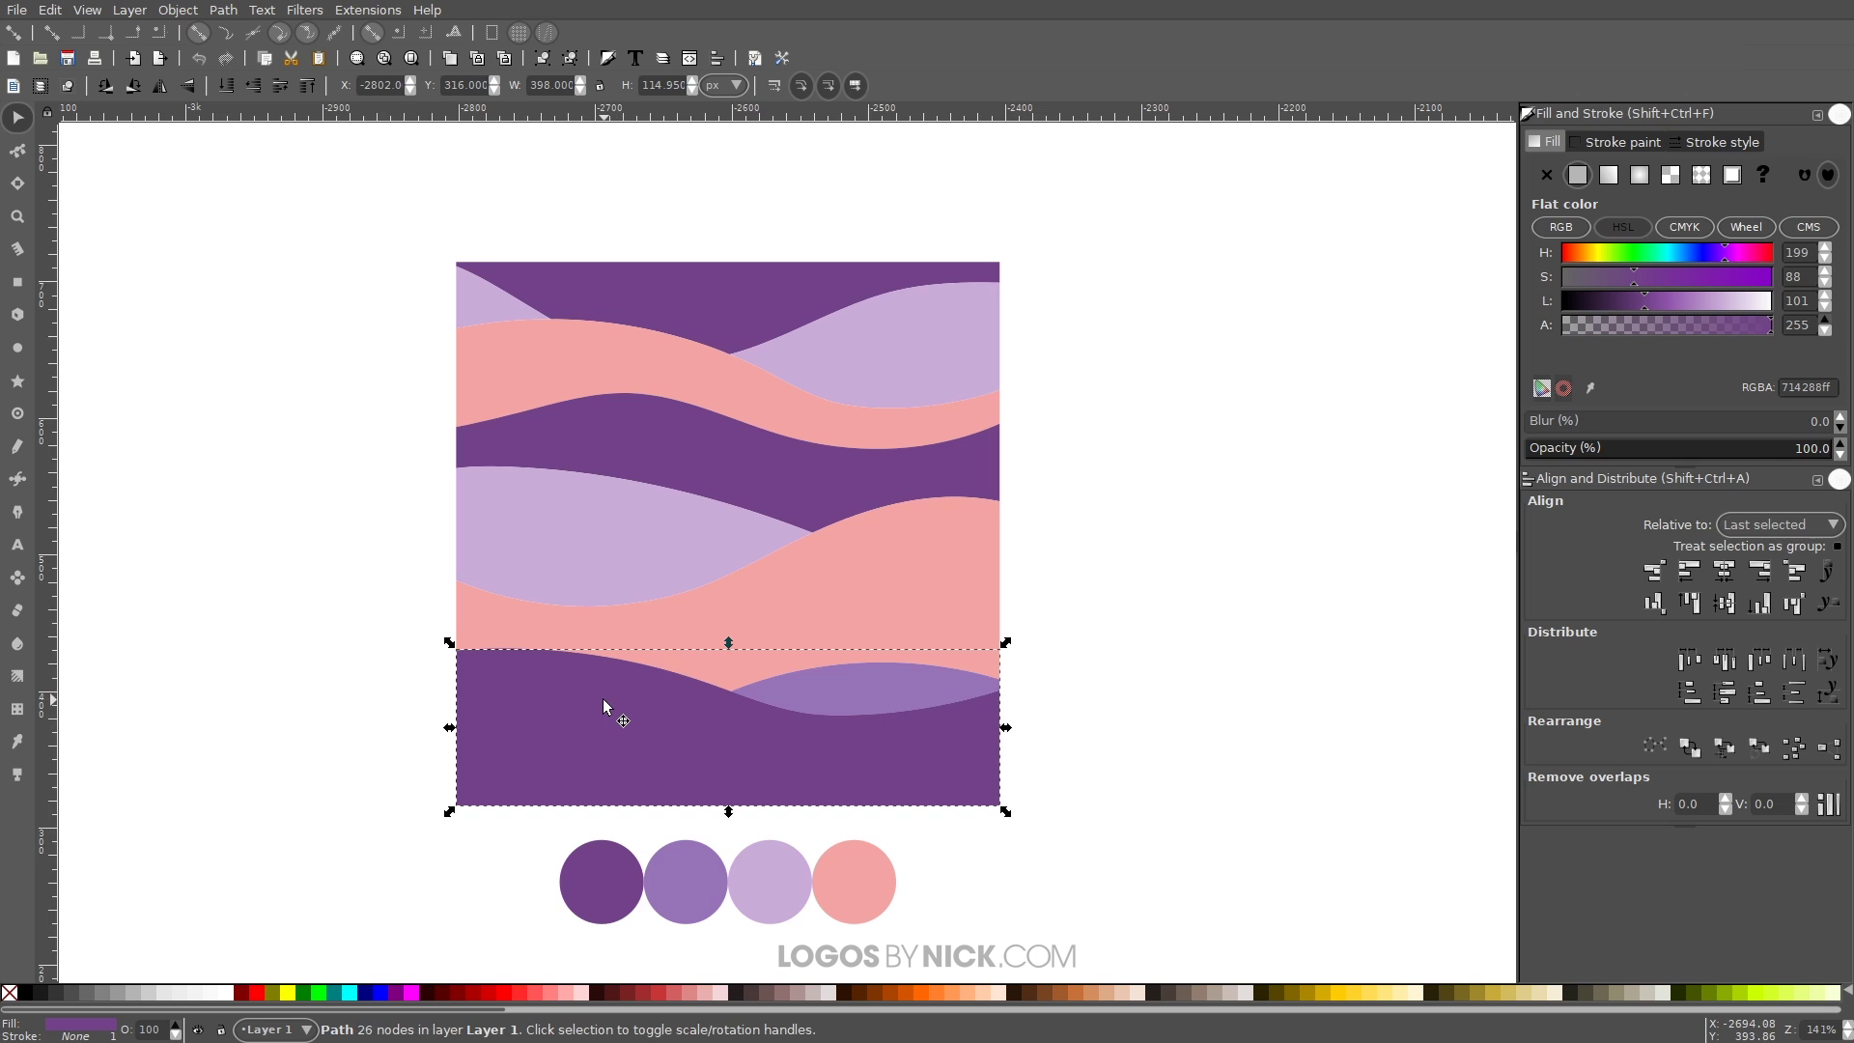
Step: Turn the bottom band copy into a black shadow, lowered one step and blurred to about 6.6%
left_click(27, 994)
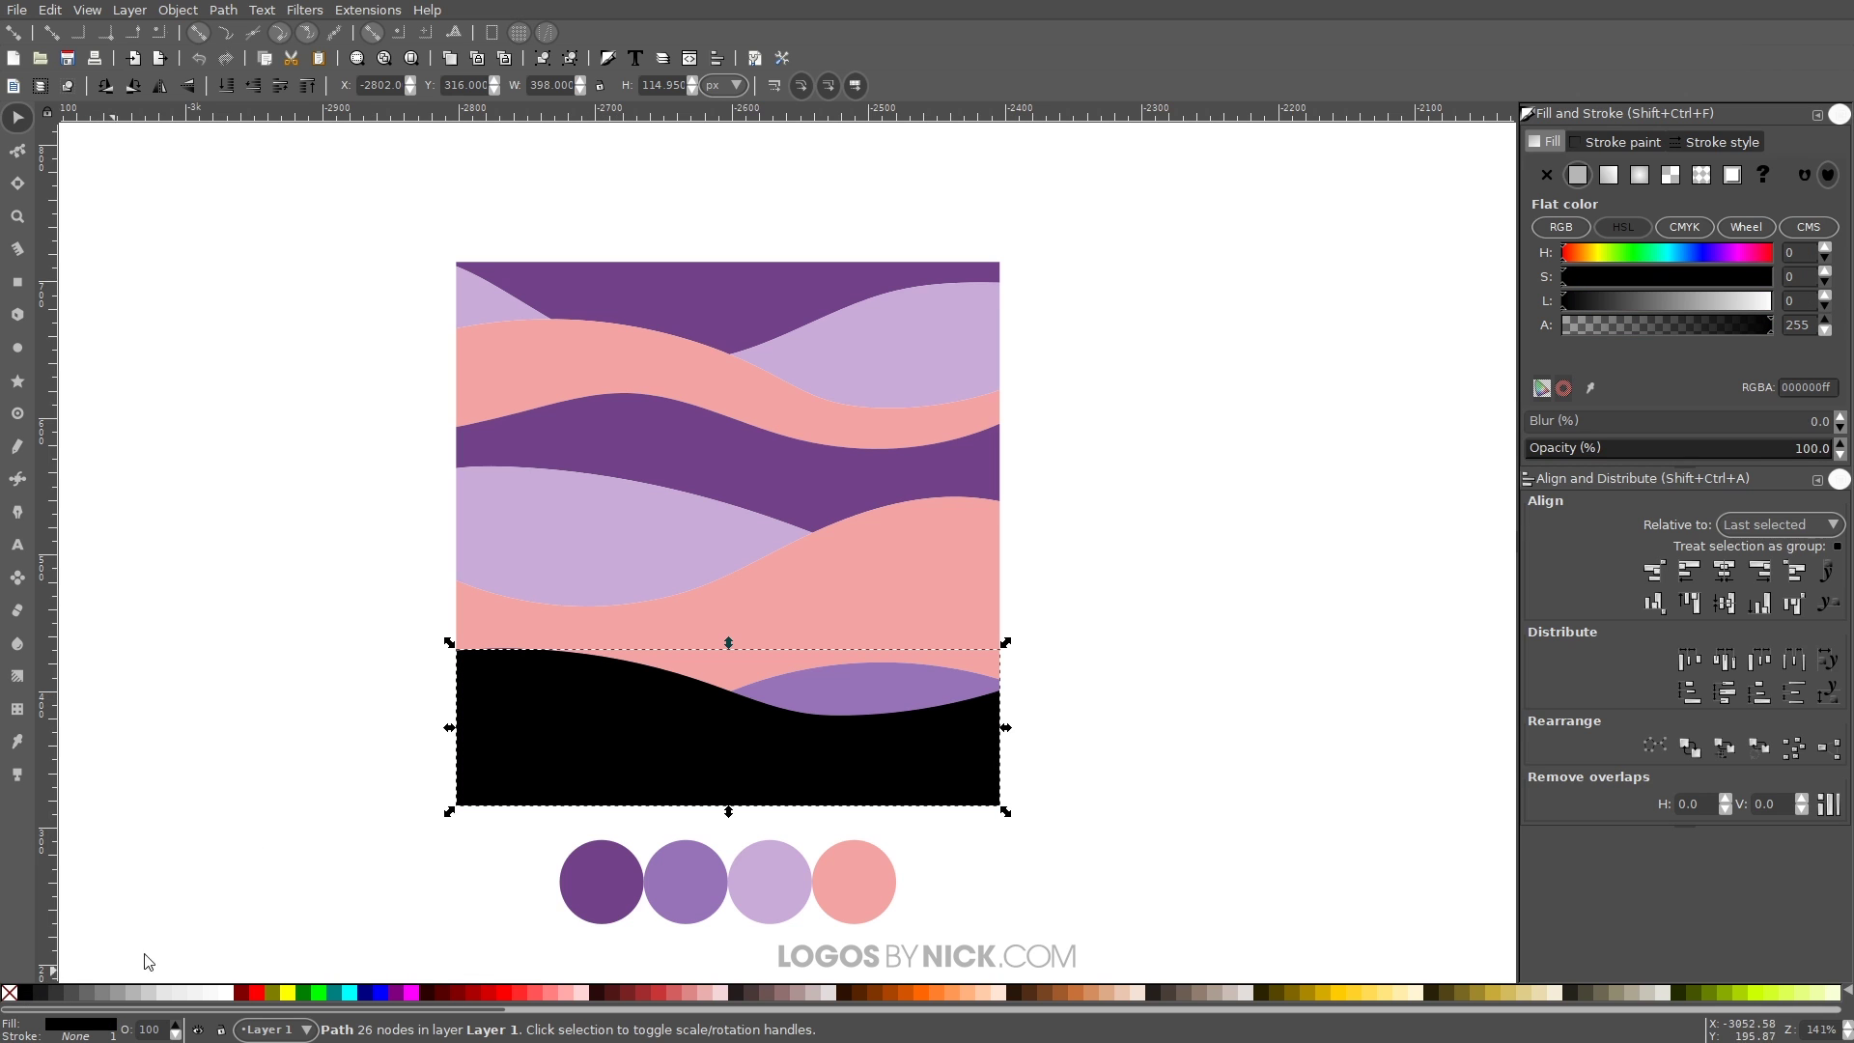
left_click(254, 86)
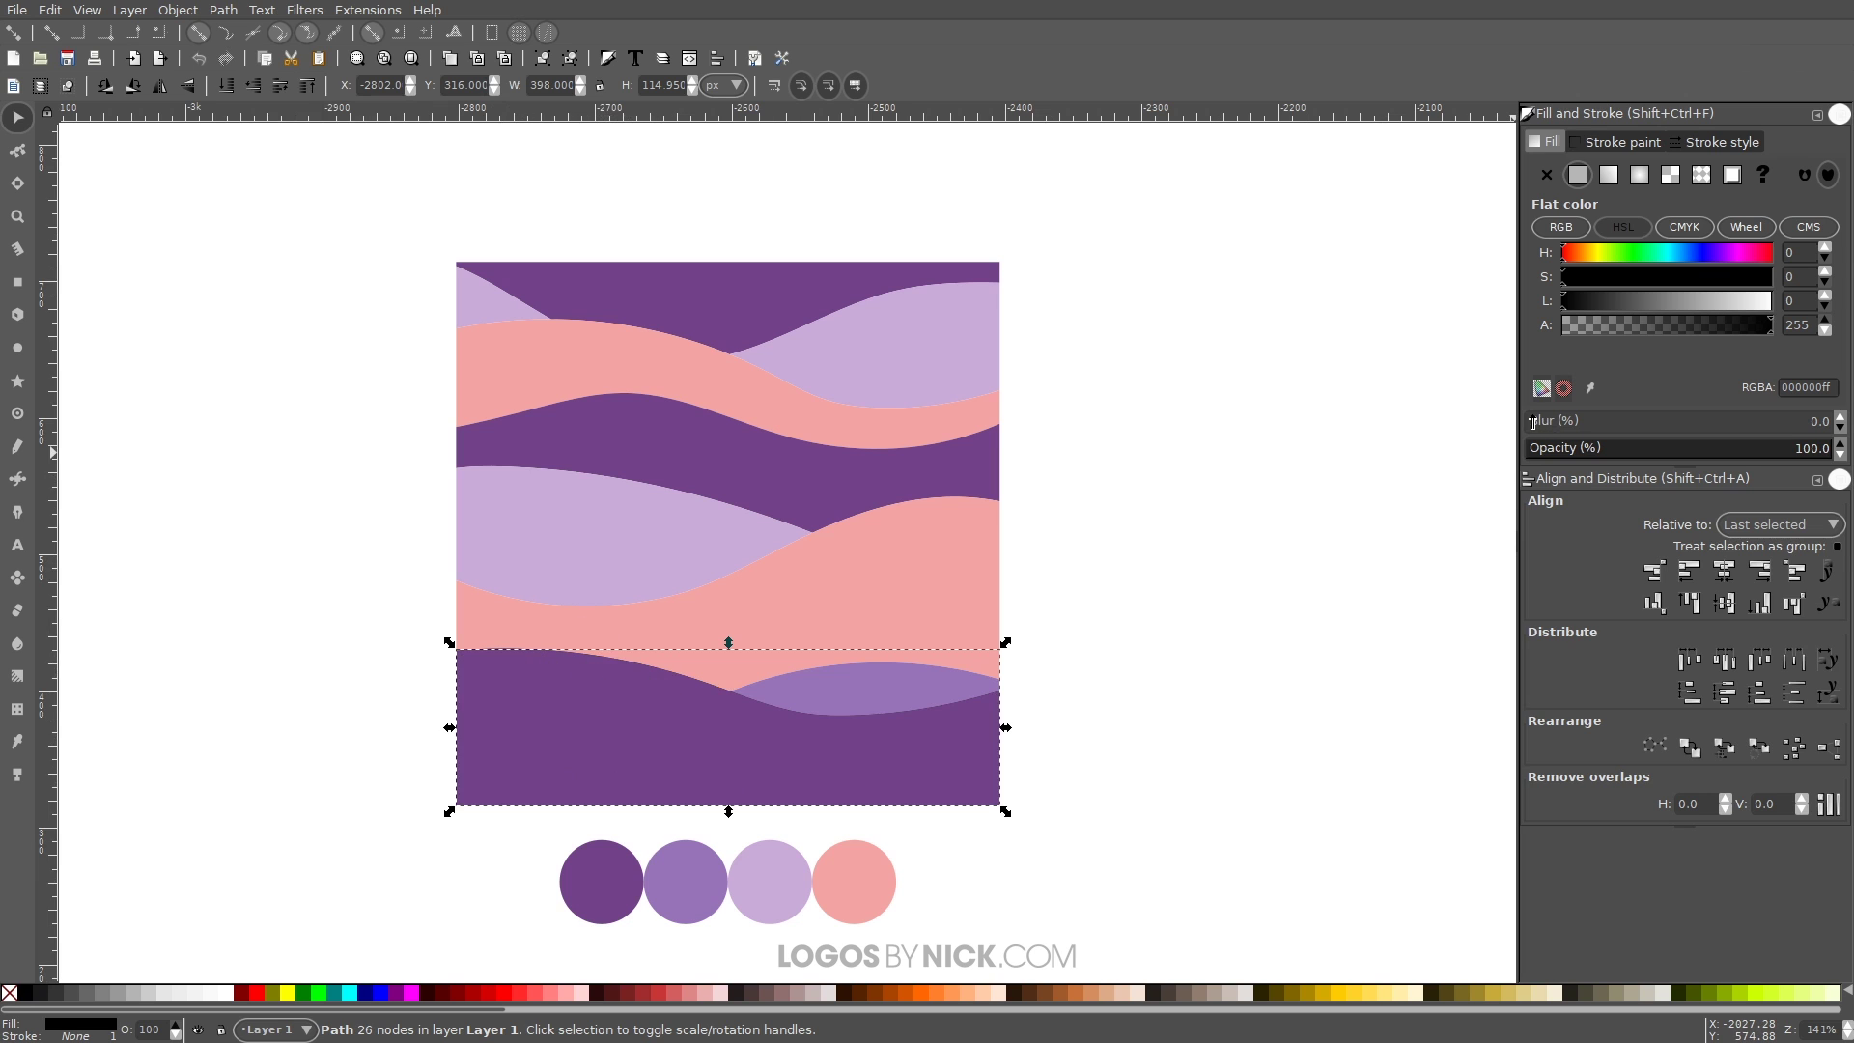
left_click_drag(1535, 422, 1546, 426)
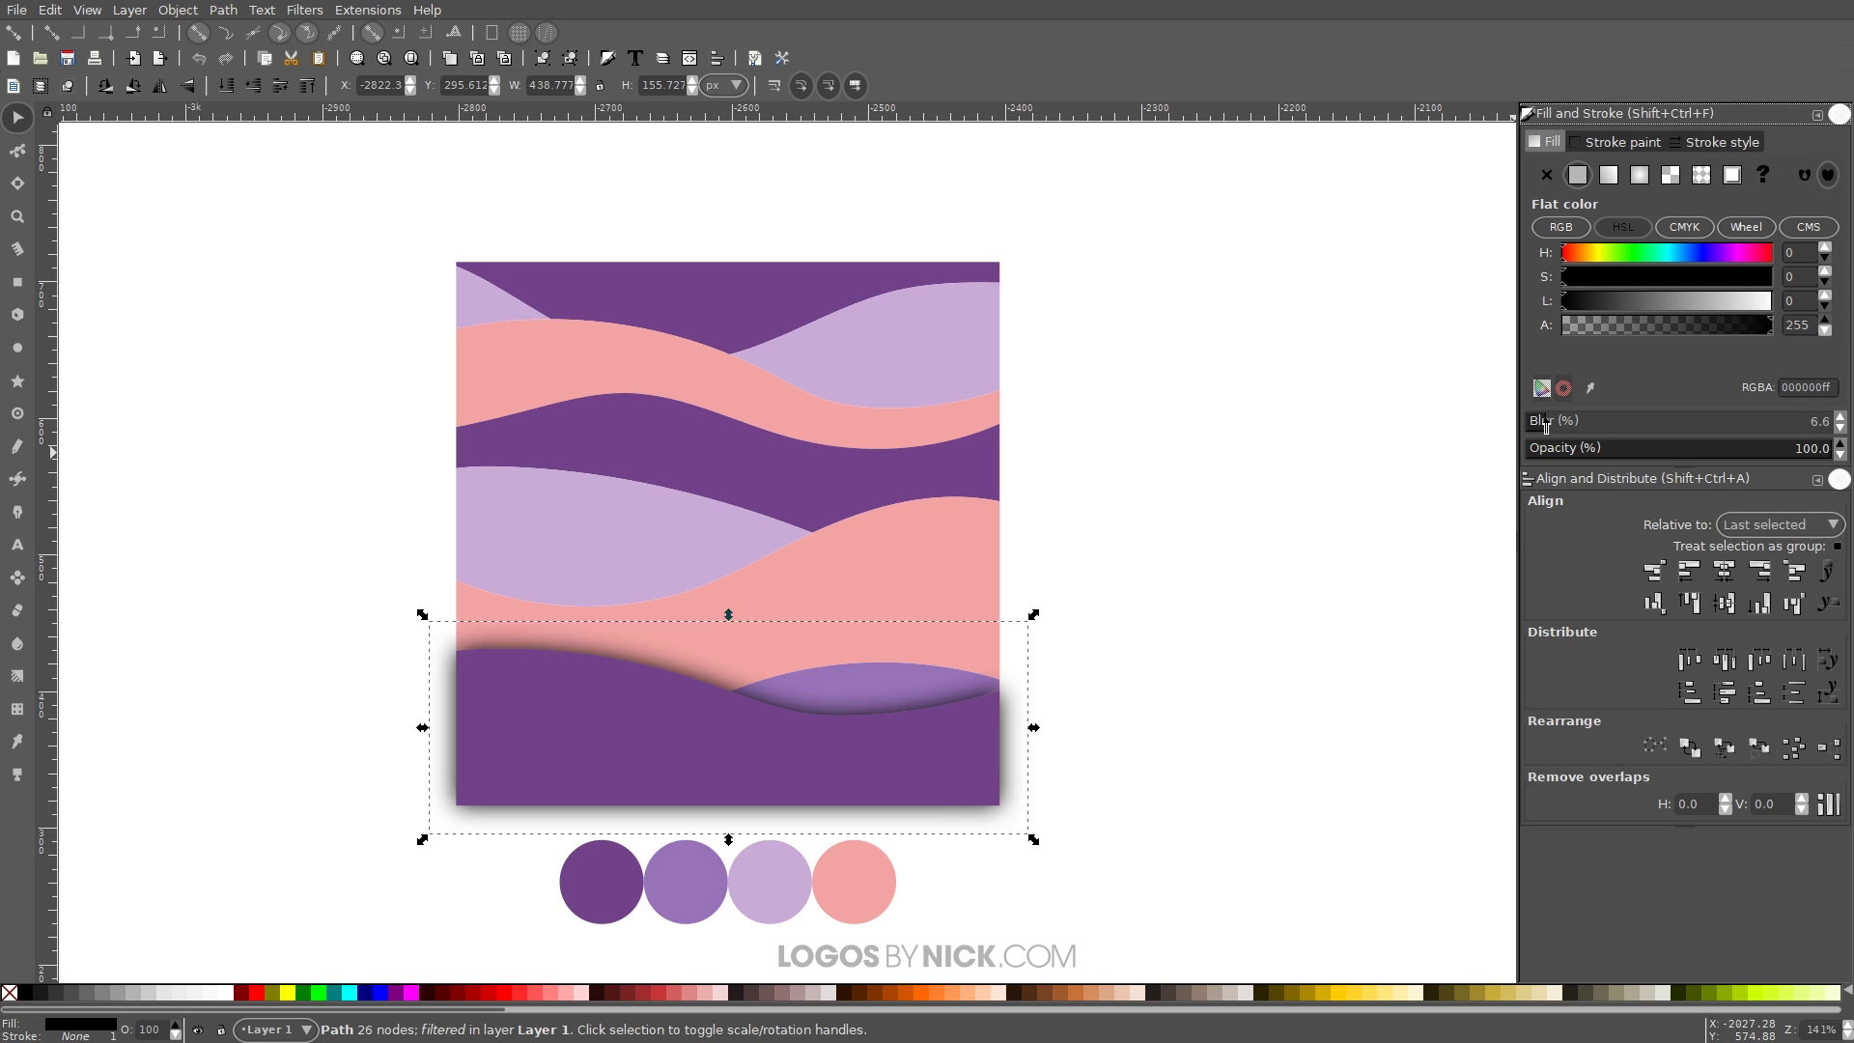
left_click(861, 675)
Step: Make a black copy of the purple lens shape and blur it into a soft shadow
key("Page_Up")
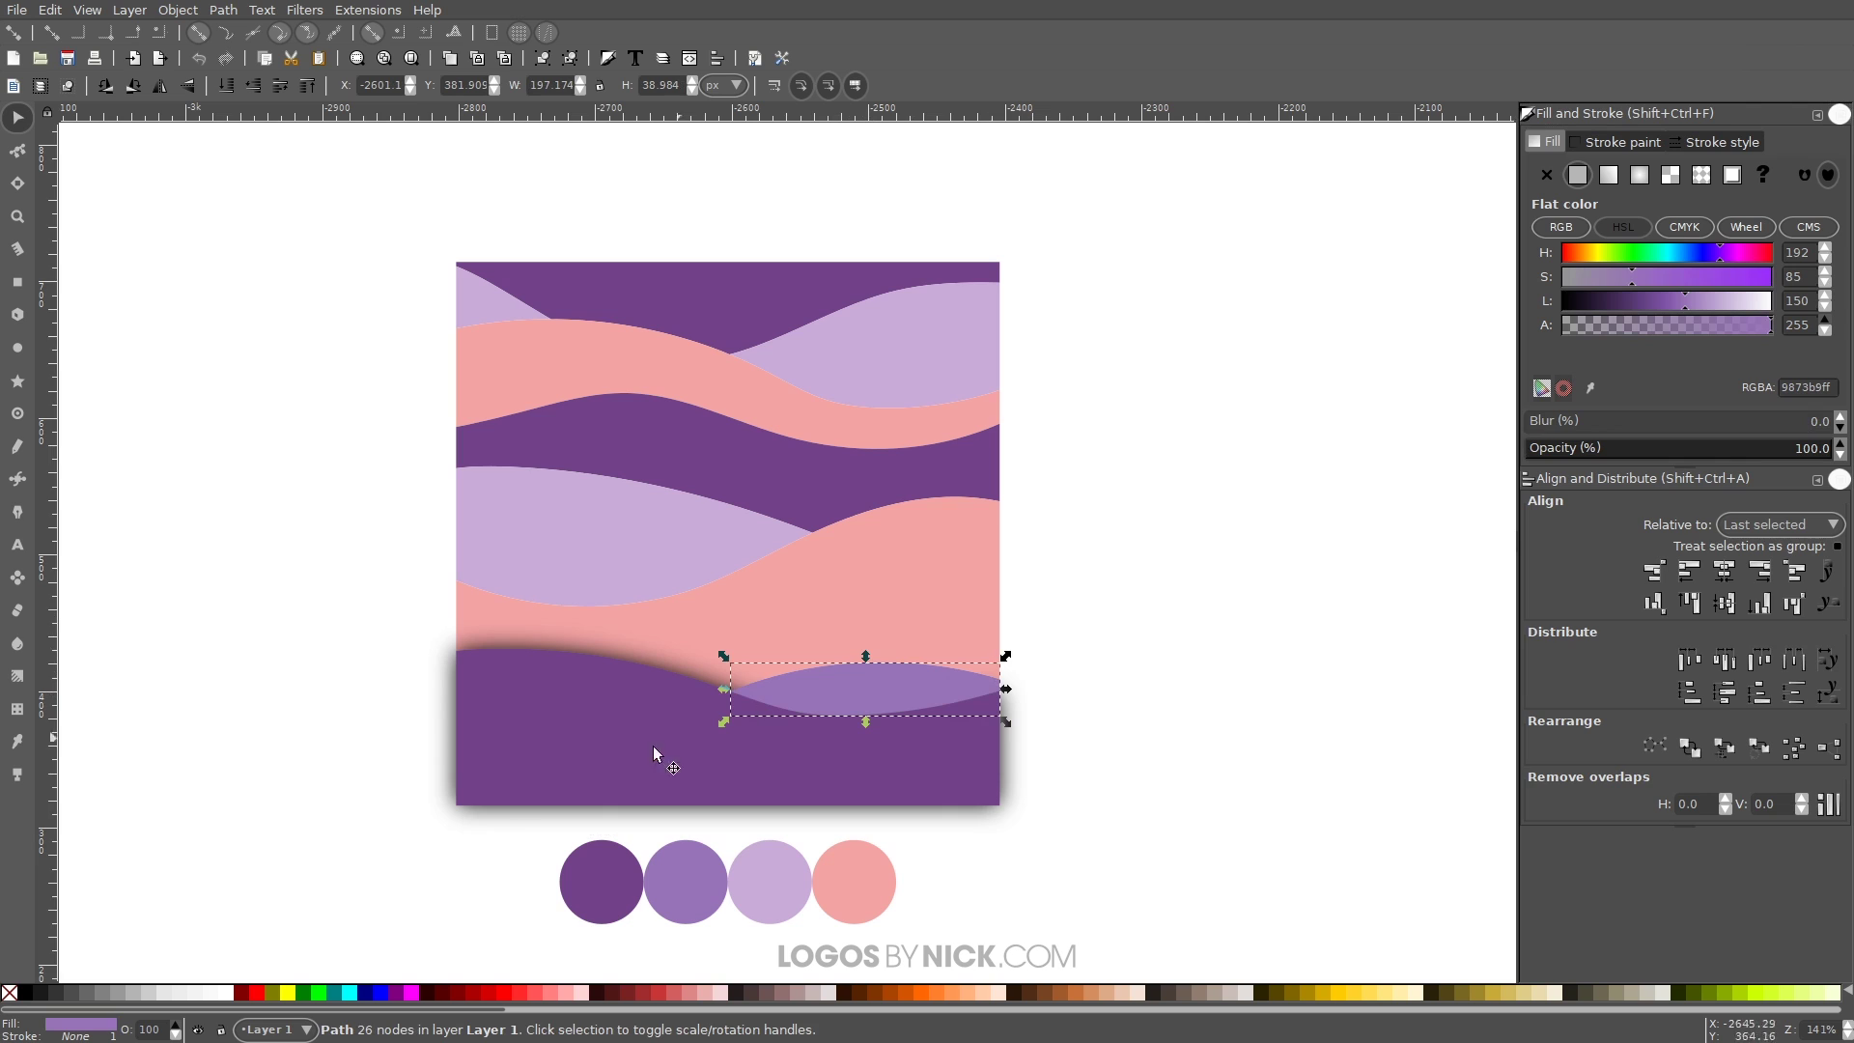
left_click(27, 994)
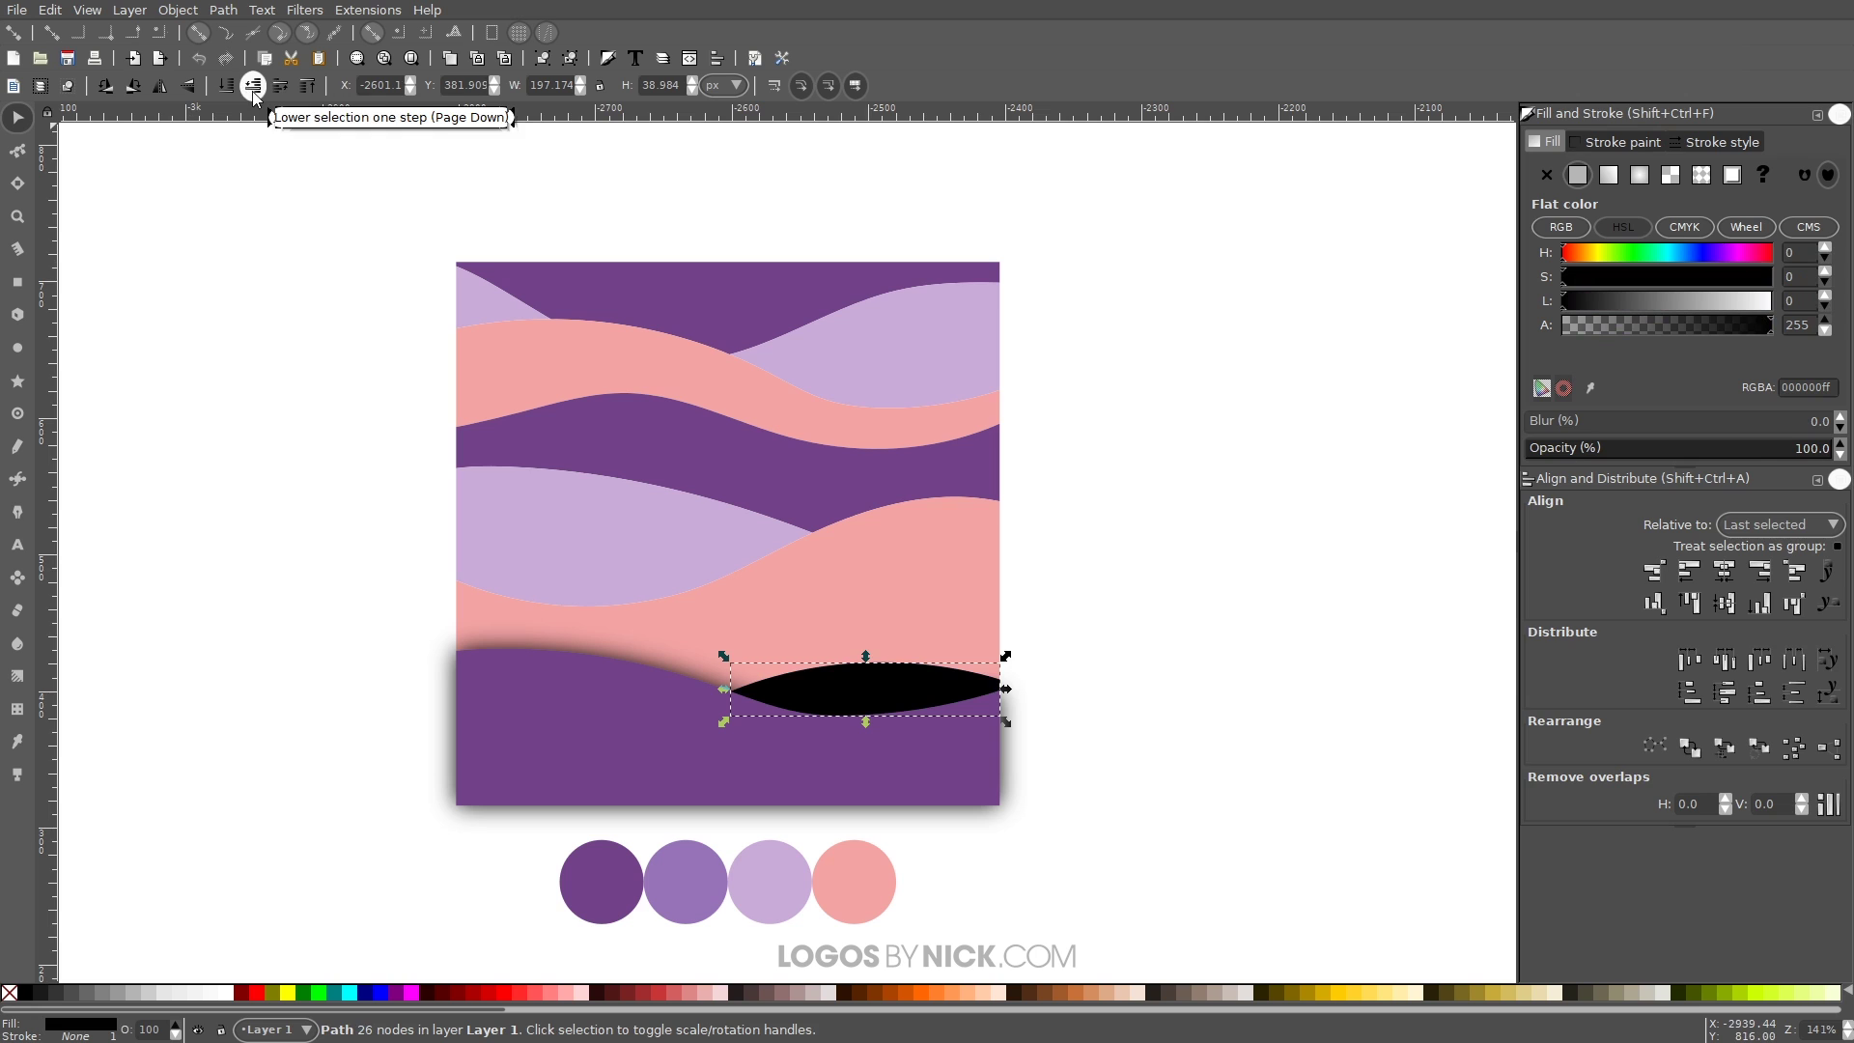
scroll(1479, 551, "right", 1)
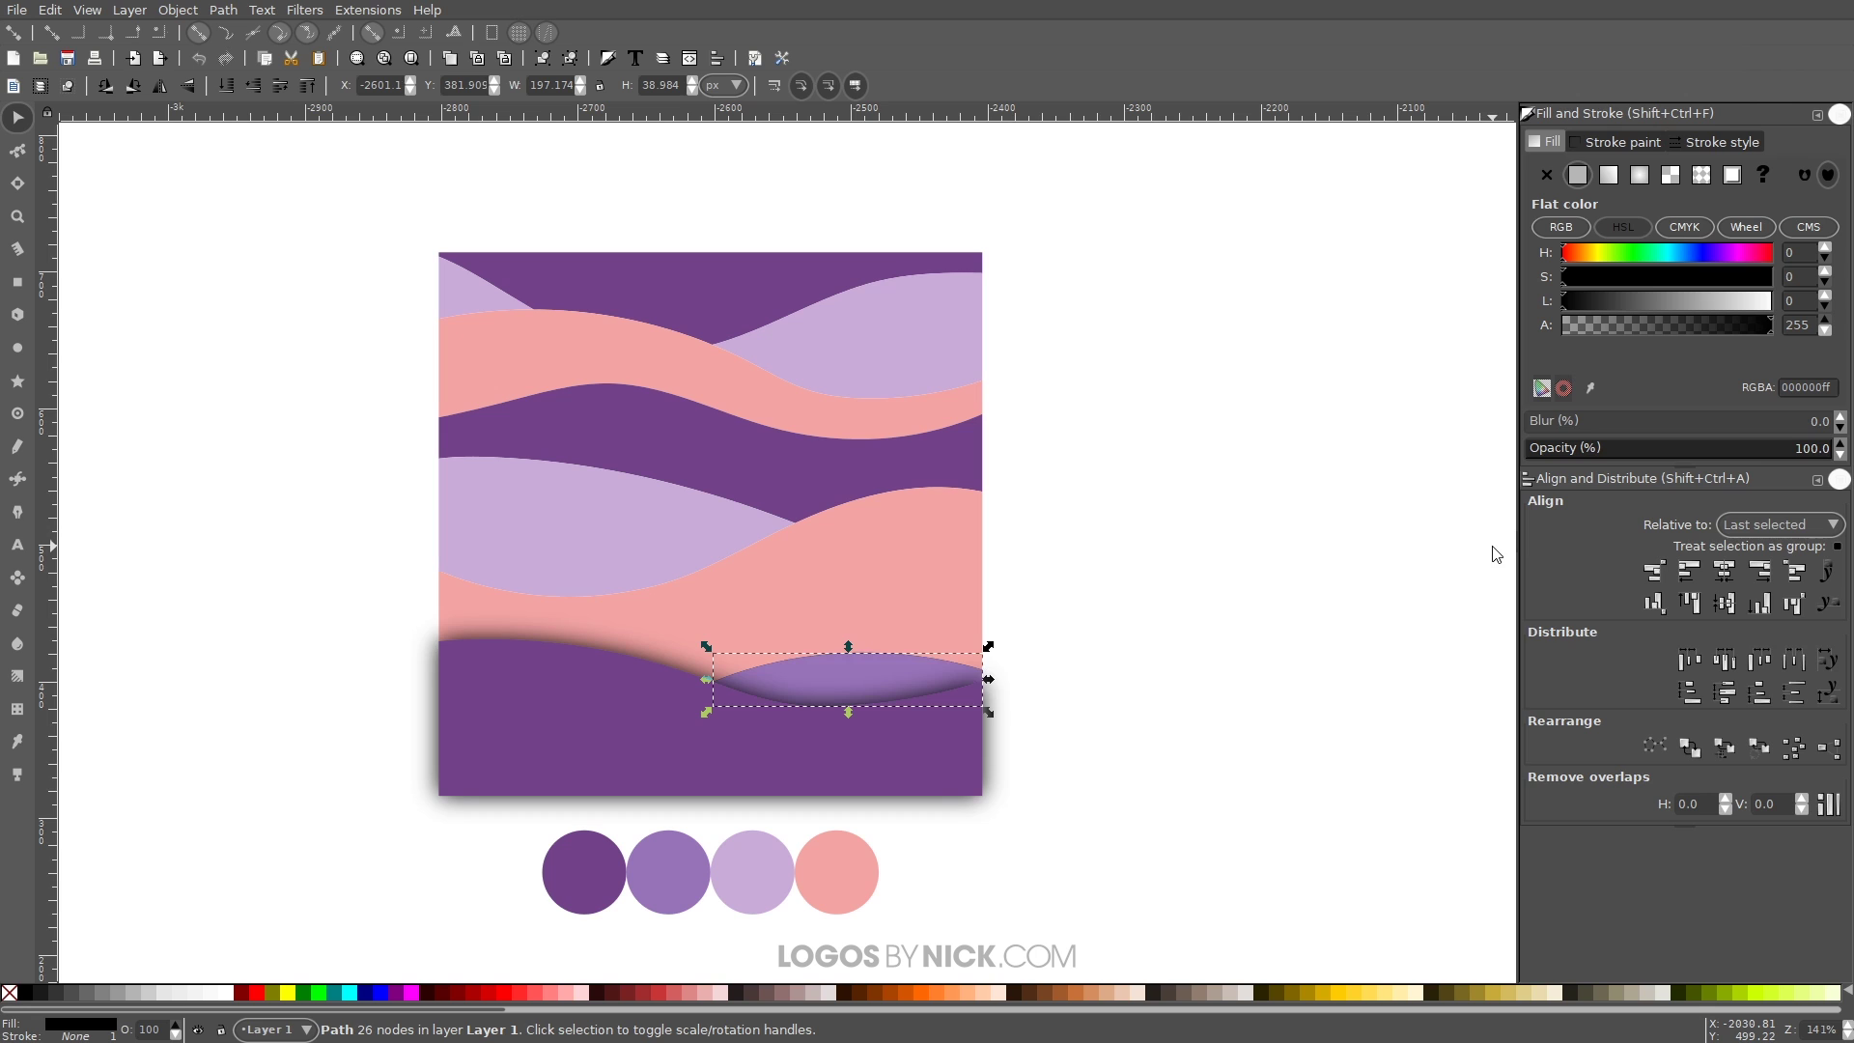
left_click_drag(1535, 422, 1558, 423)
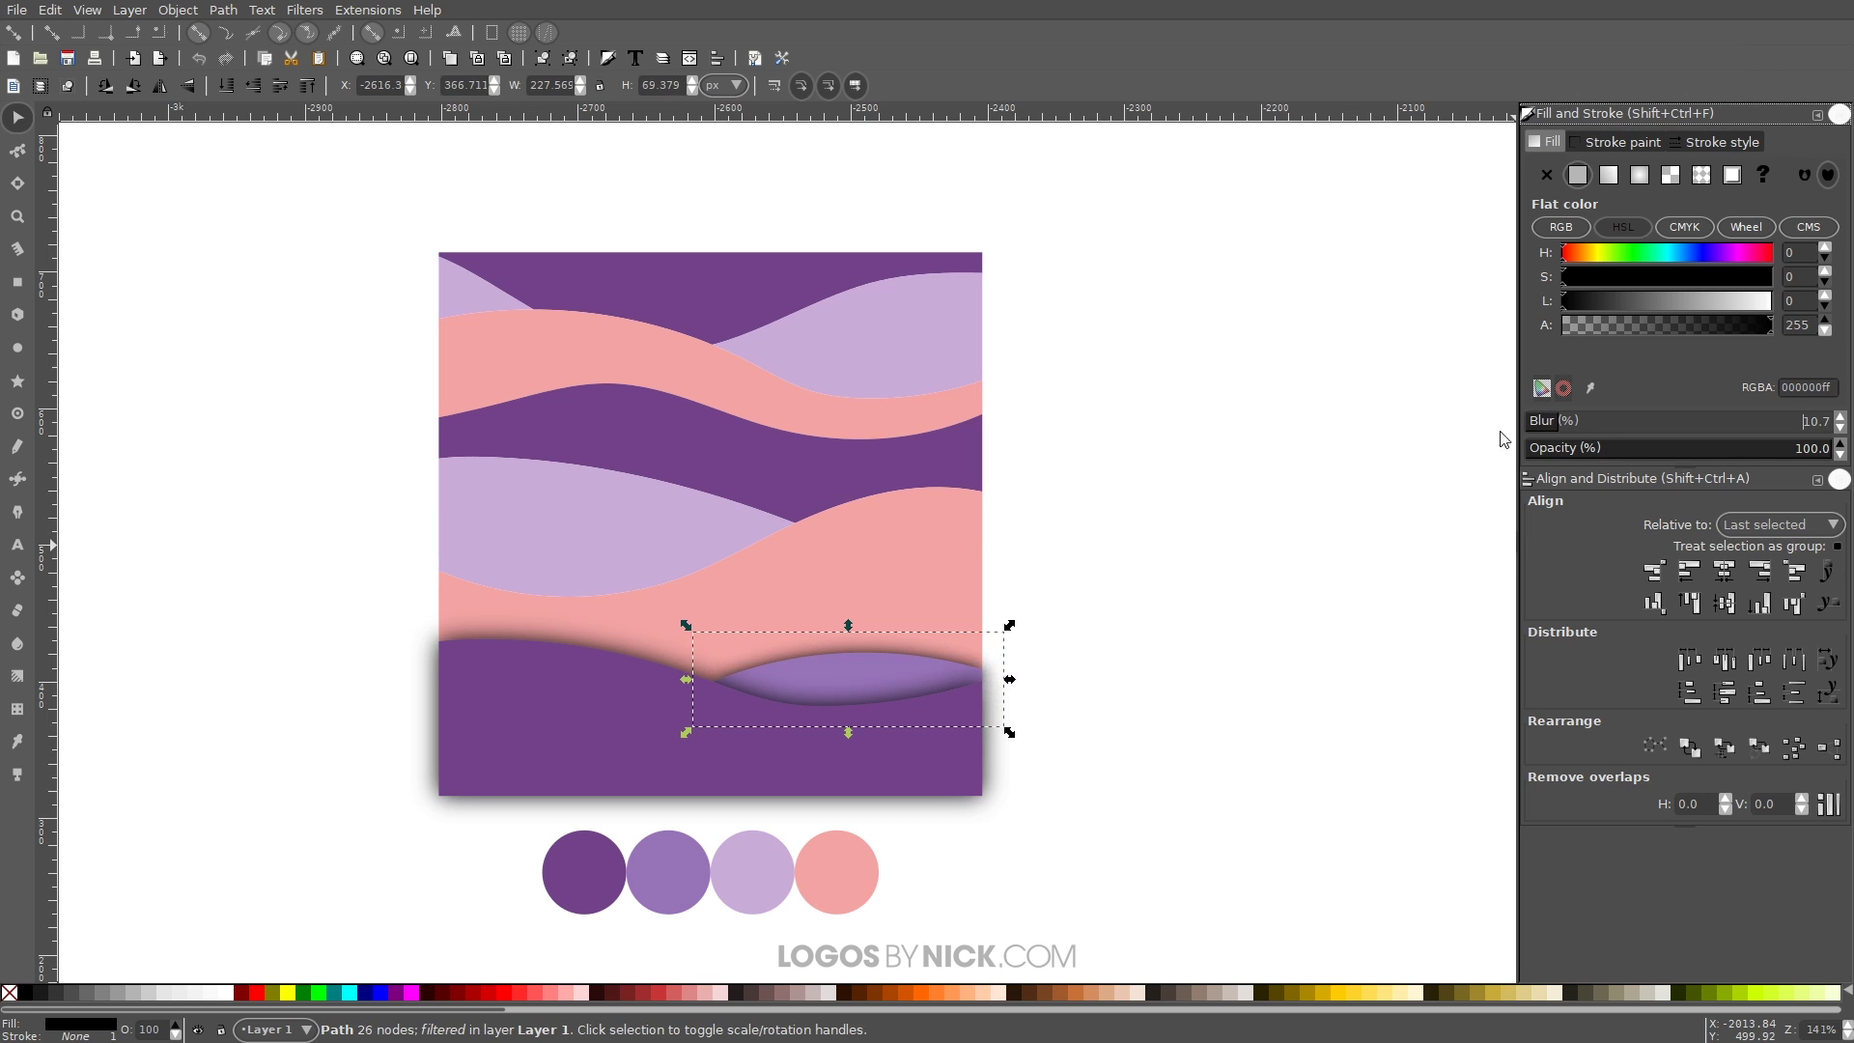
Step: Add a slightly reduced blurred shadow under the lower pink wave
left_click(910, 531)
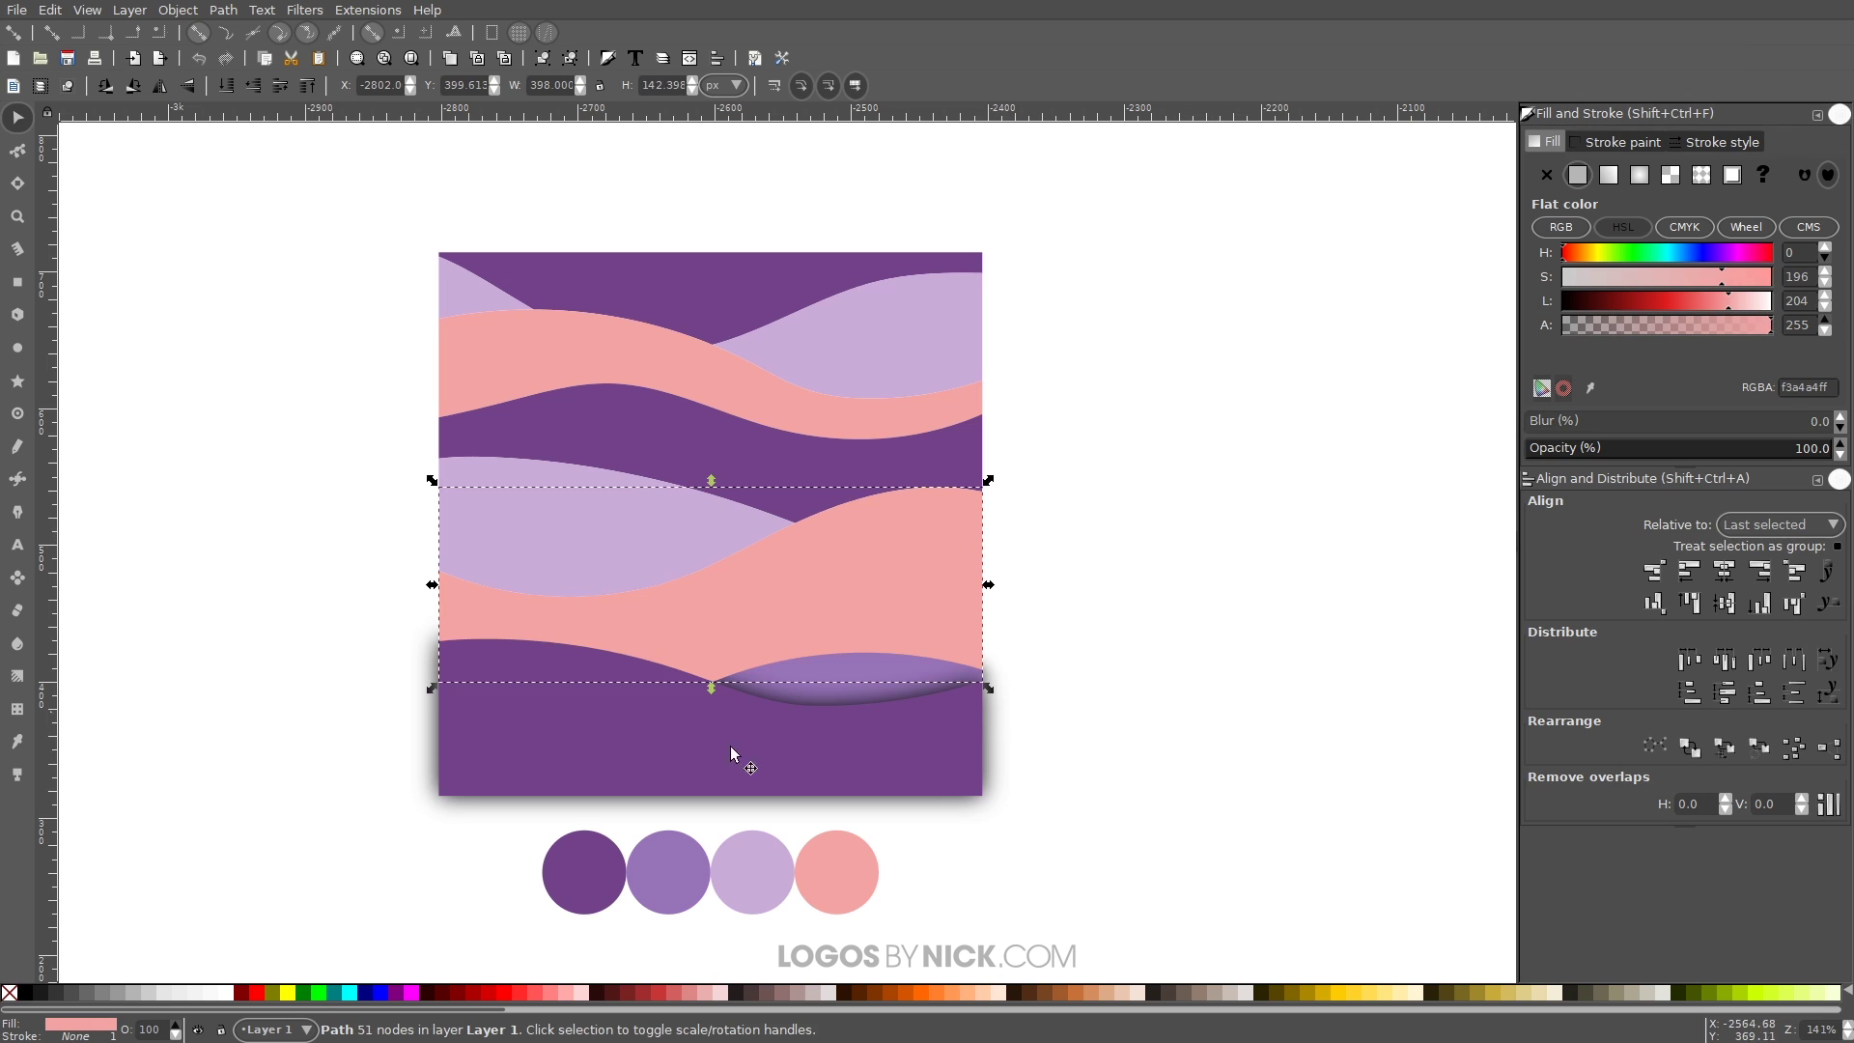
left_click(24, 992)
scroll(1149, 625, "right", 1)
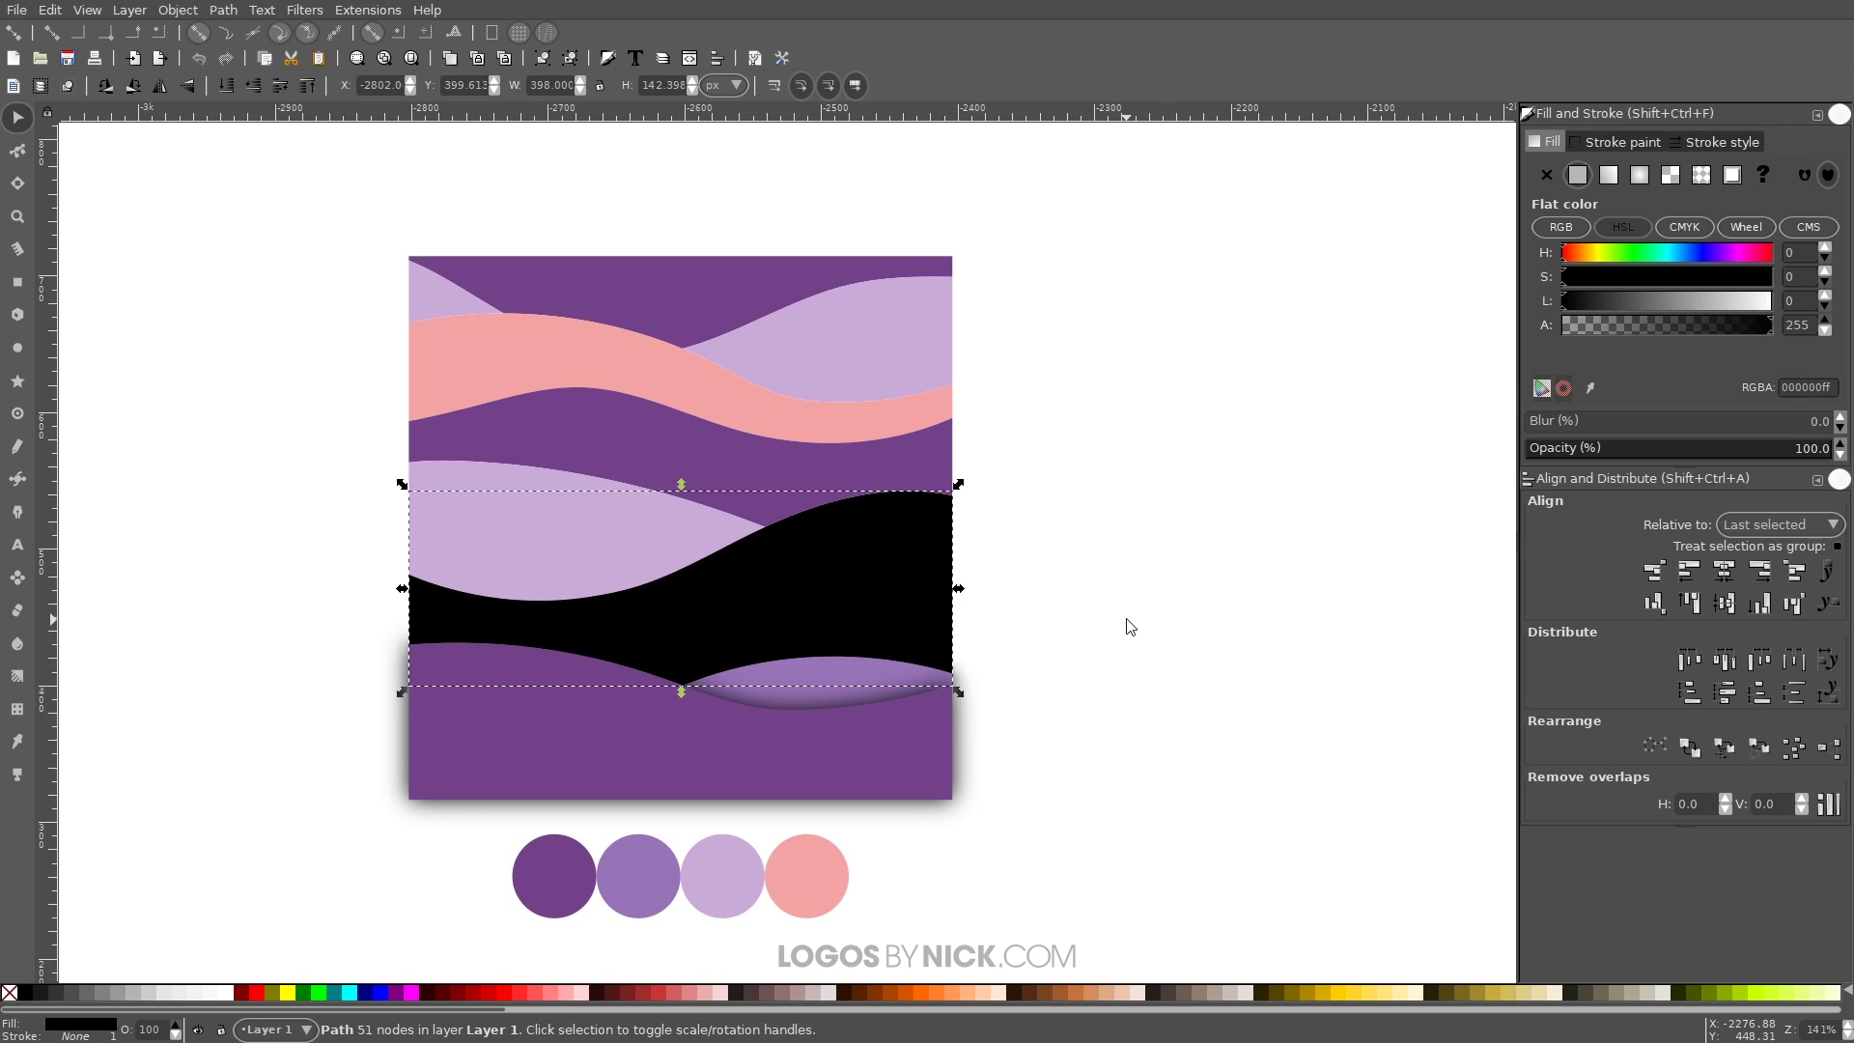
key("ctrl+z")
left_click(1539, 421)
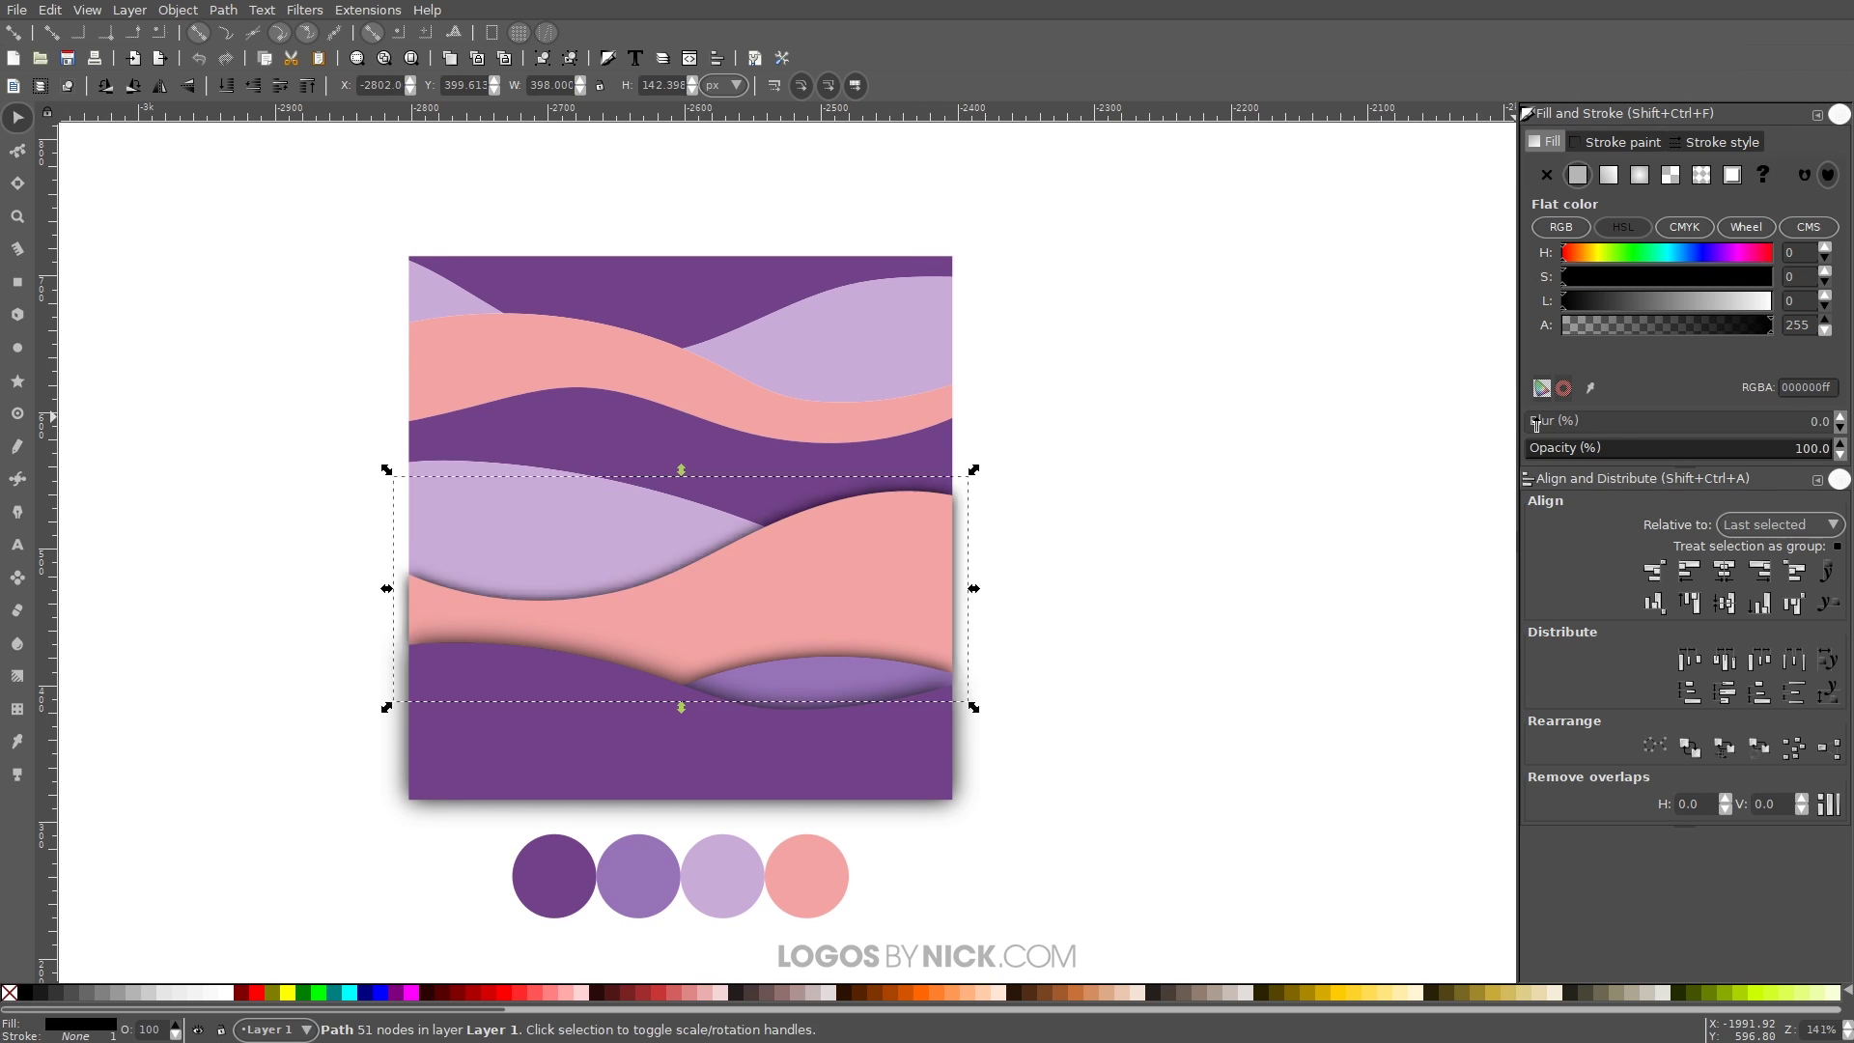
left_click_drag(1539, 422, 1537, 422)
Step: Raise the middle lilac wave above the pink shadow and blur the shadow beneath it
left_click(618, 497)
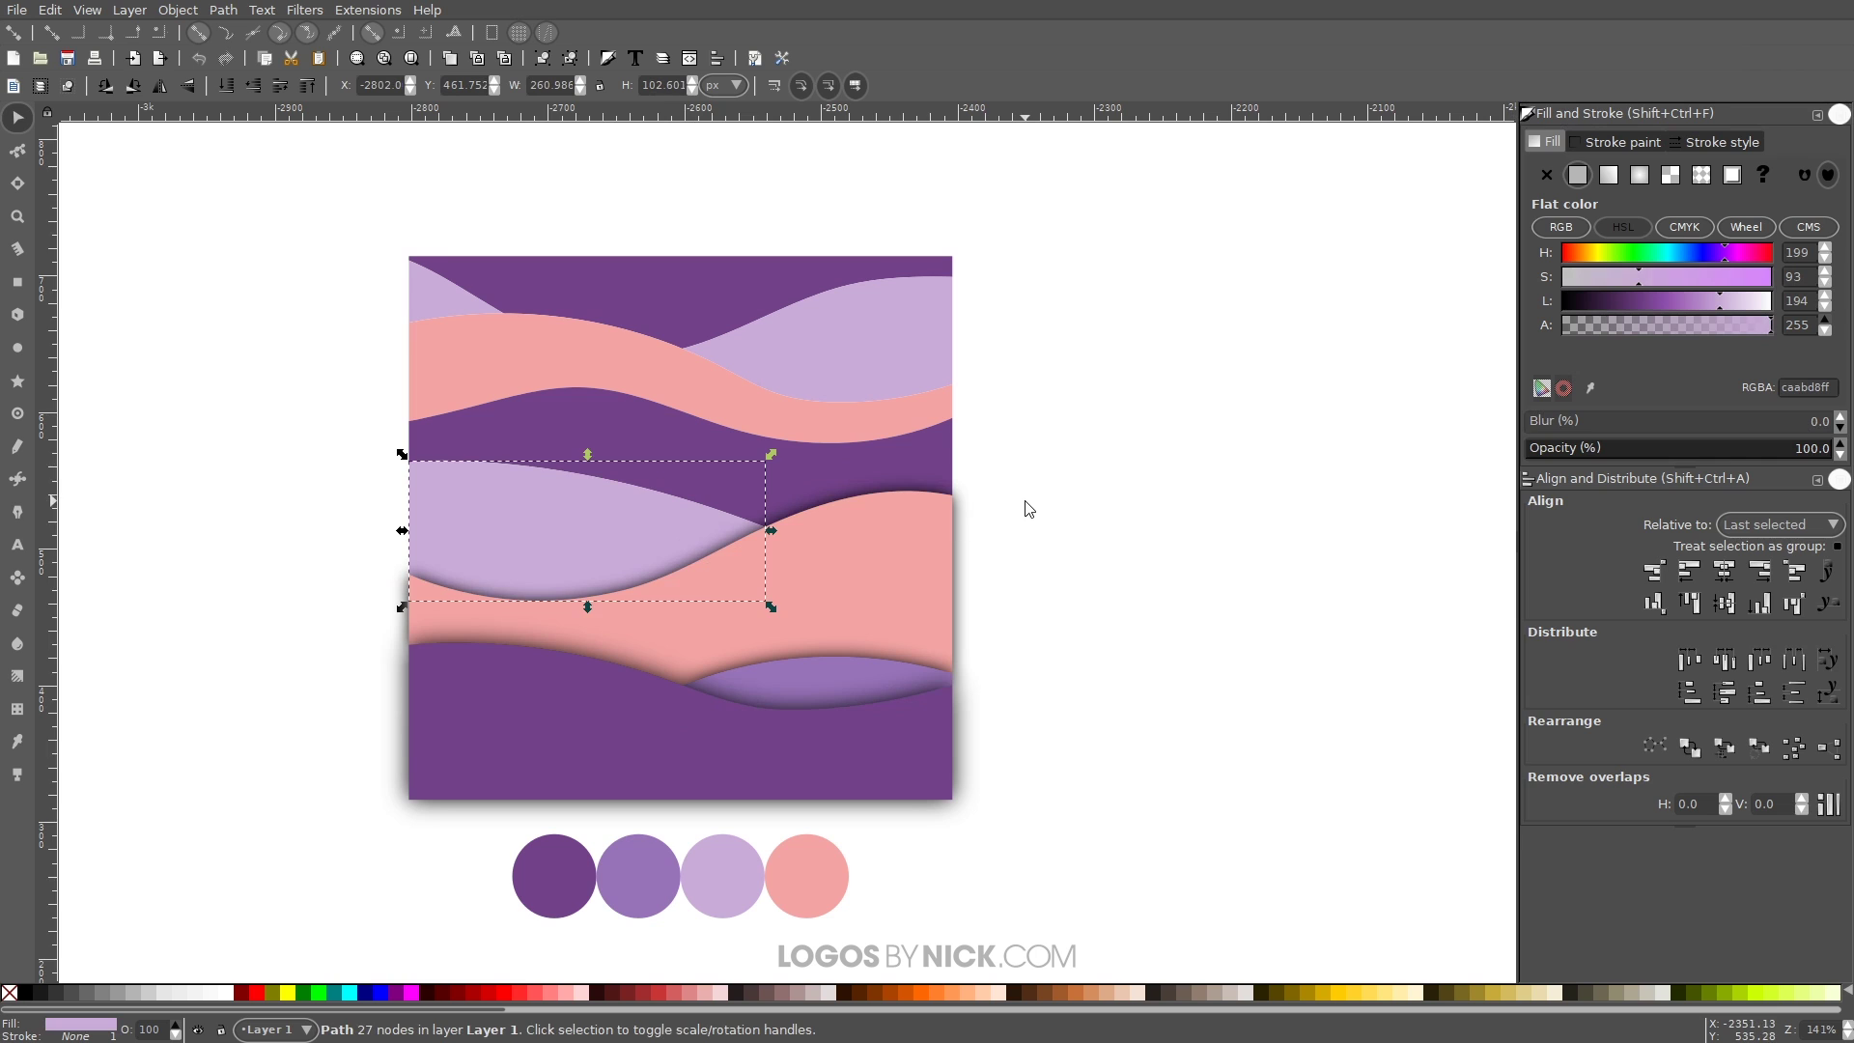
key("Page_Up")
left_click(25, 992)
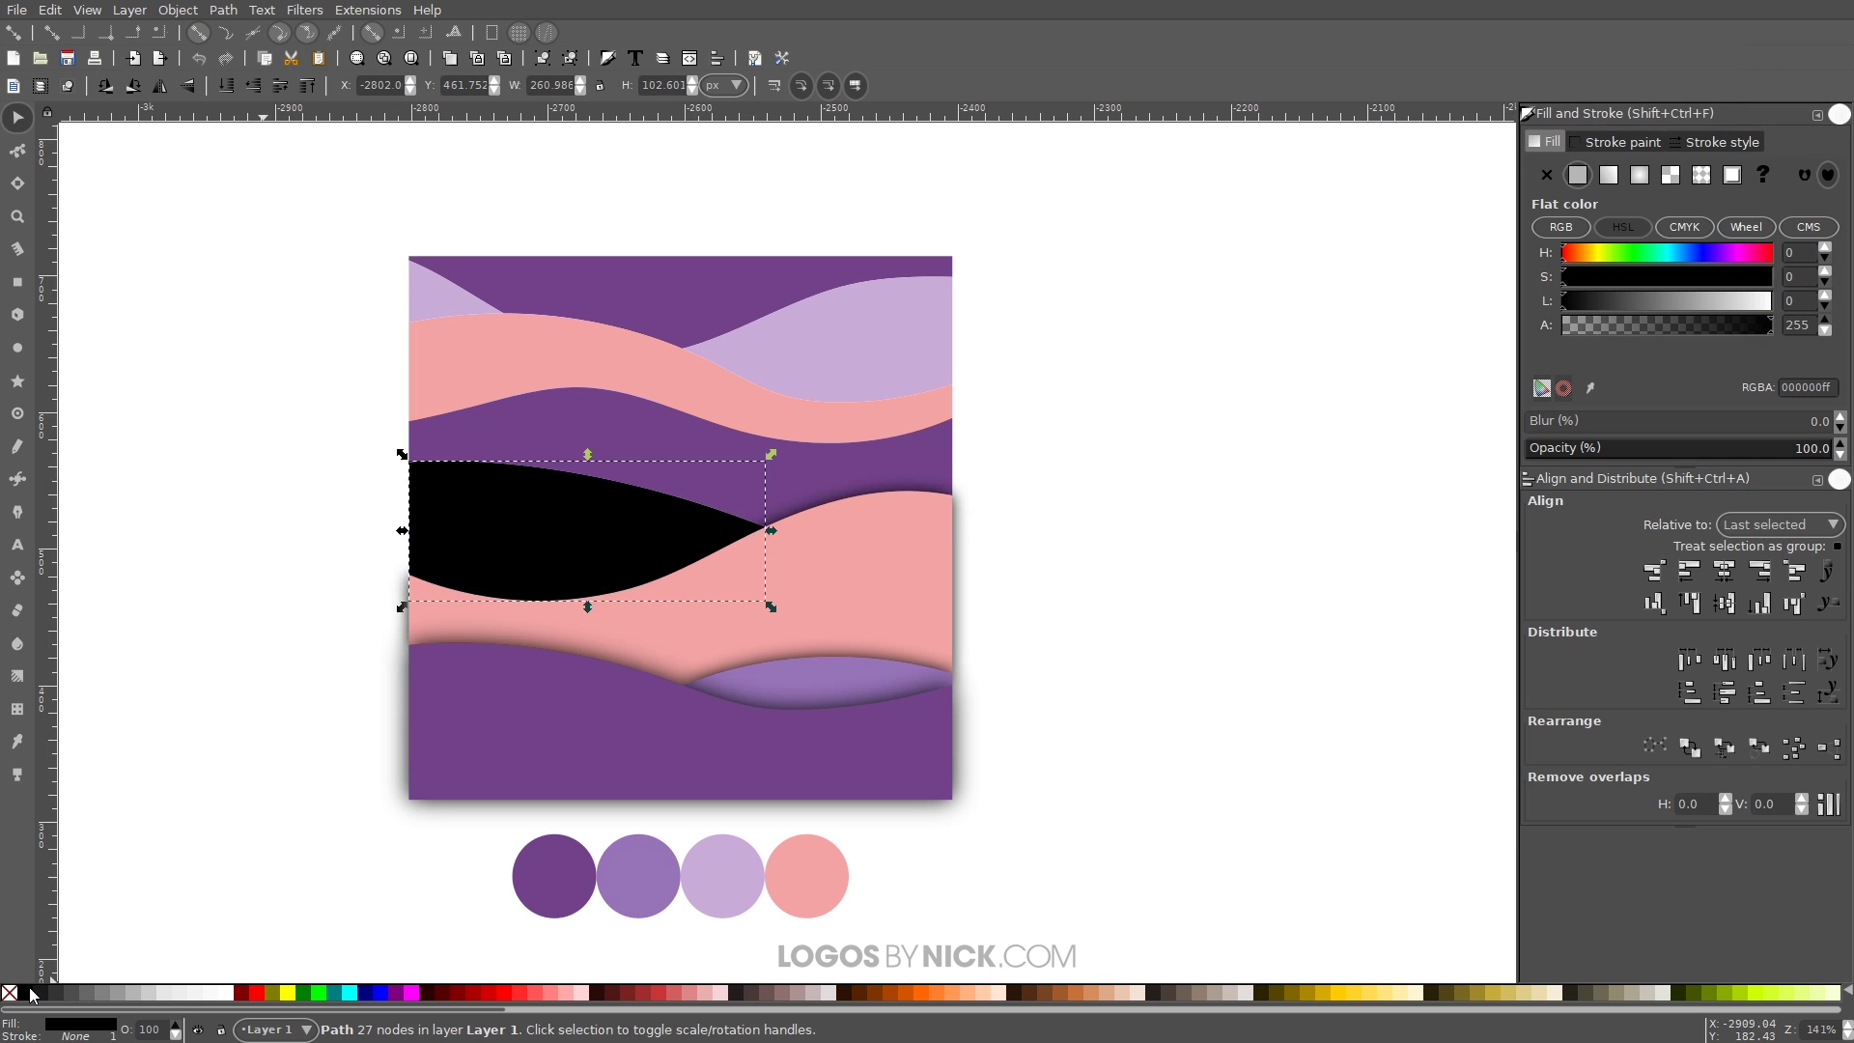
key("ctrl+z")
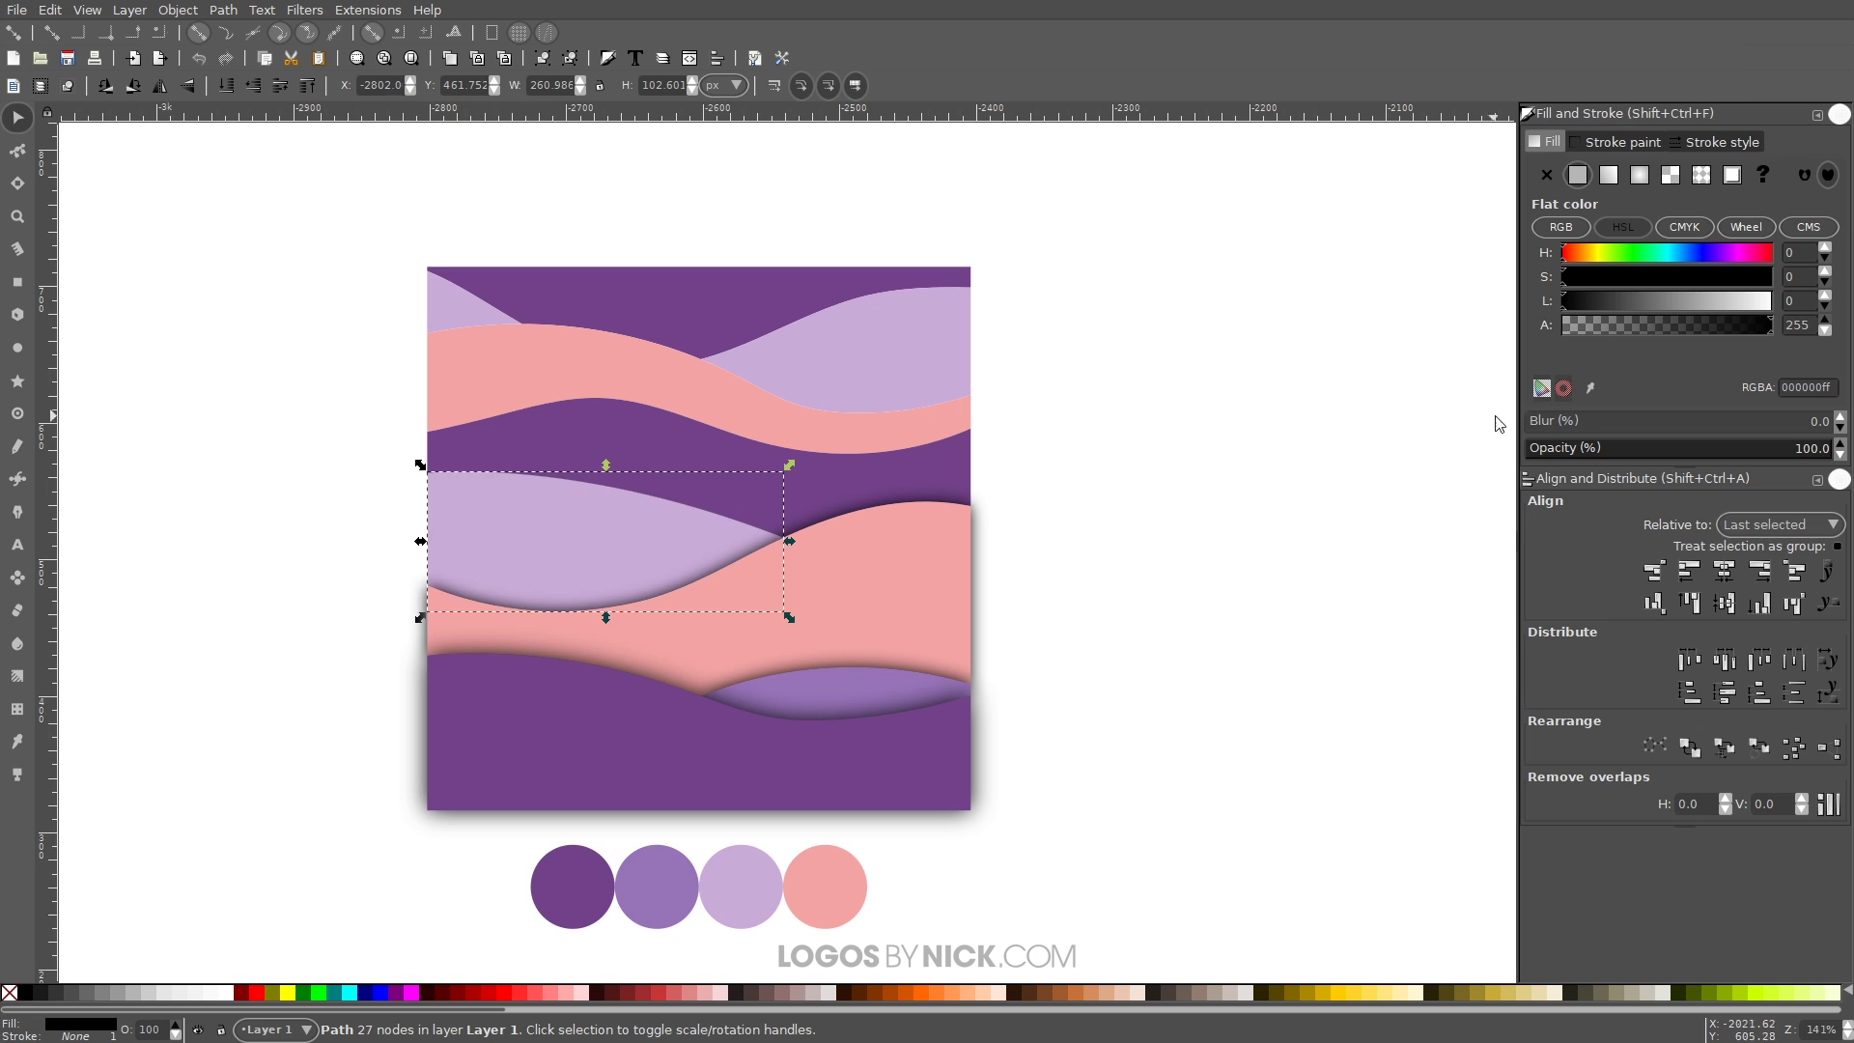
left_click_drag(1530, 421, 1555, 426)
Step: Check the upper dark purple and salmon waves, then deselect to view all the shadows
left_click(765, 446)
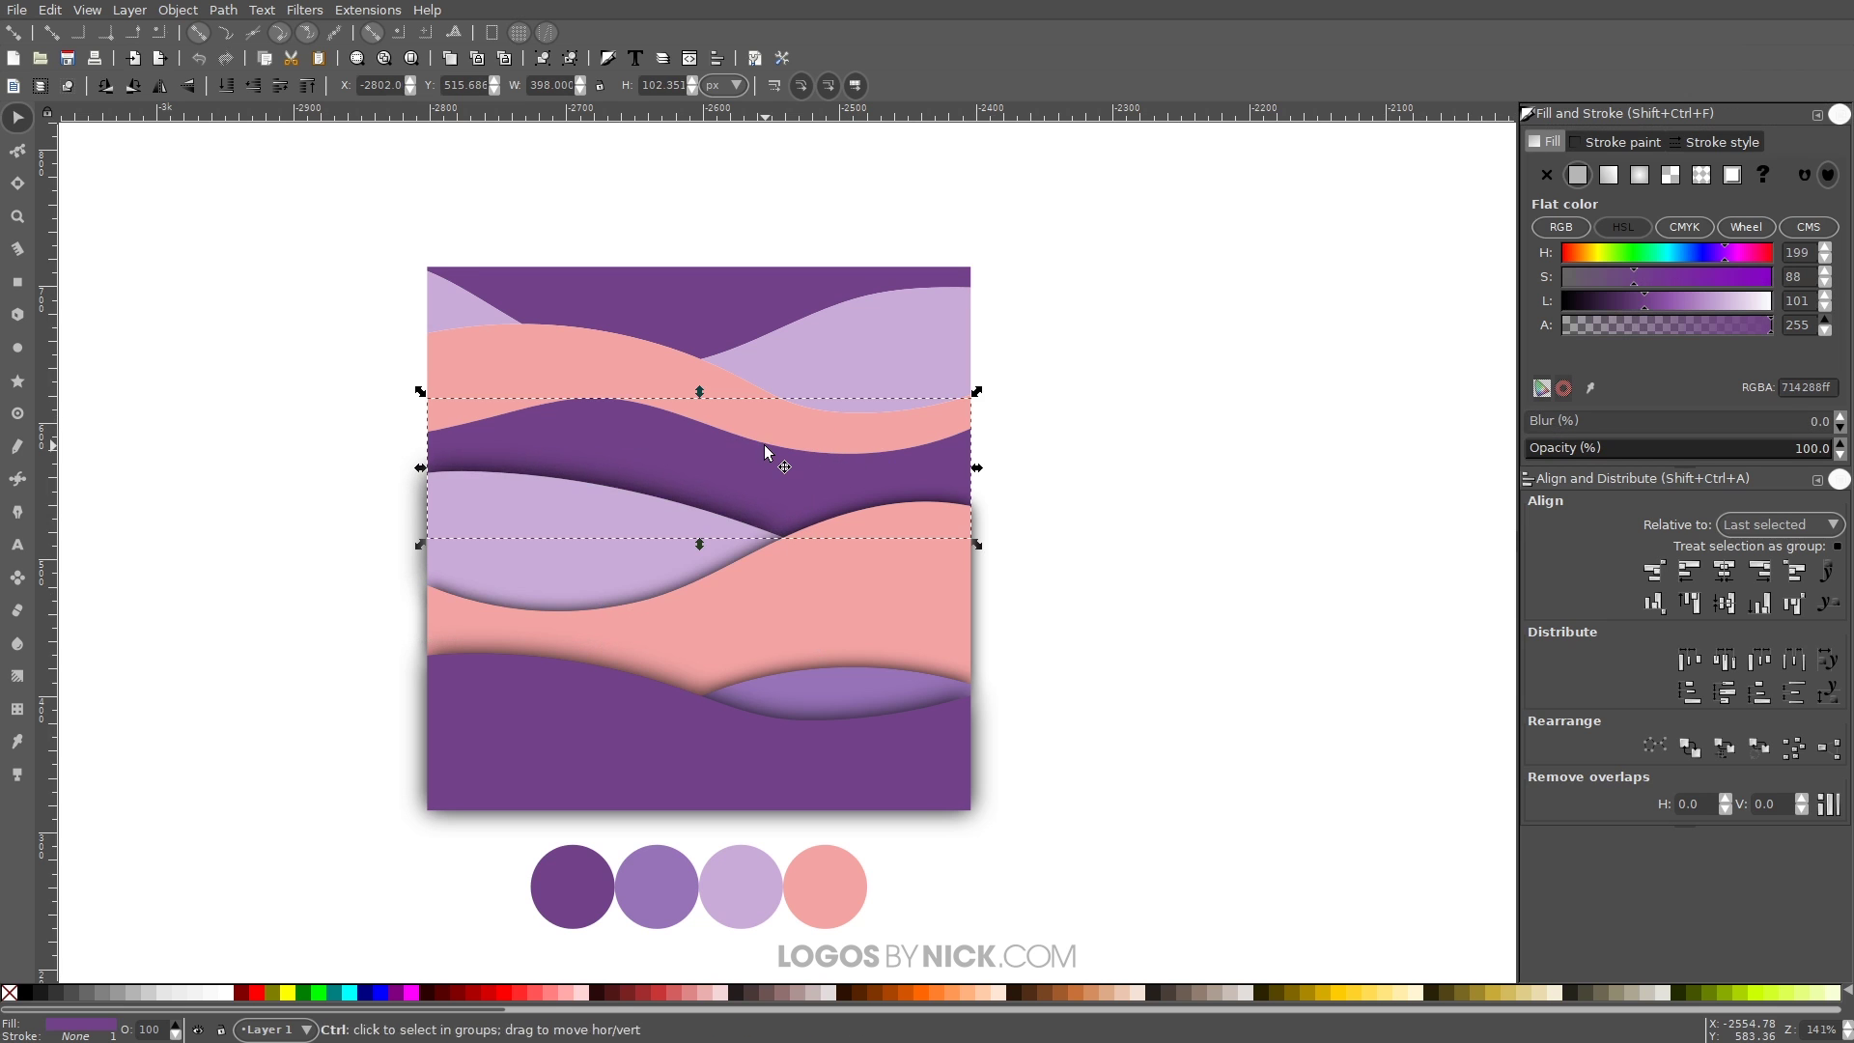
scroll(1325, 485, "right", 1)
left_click(601, 381, "alt")
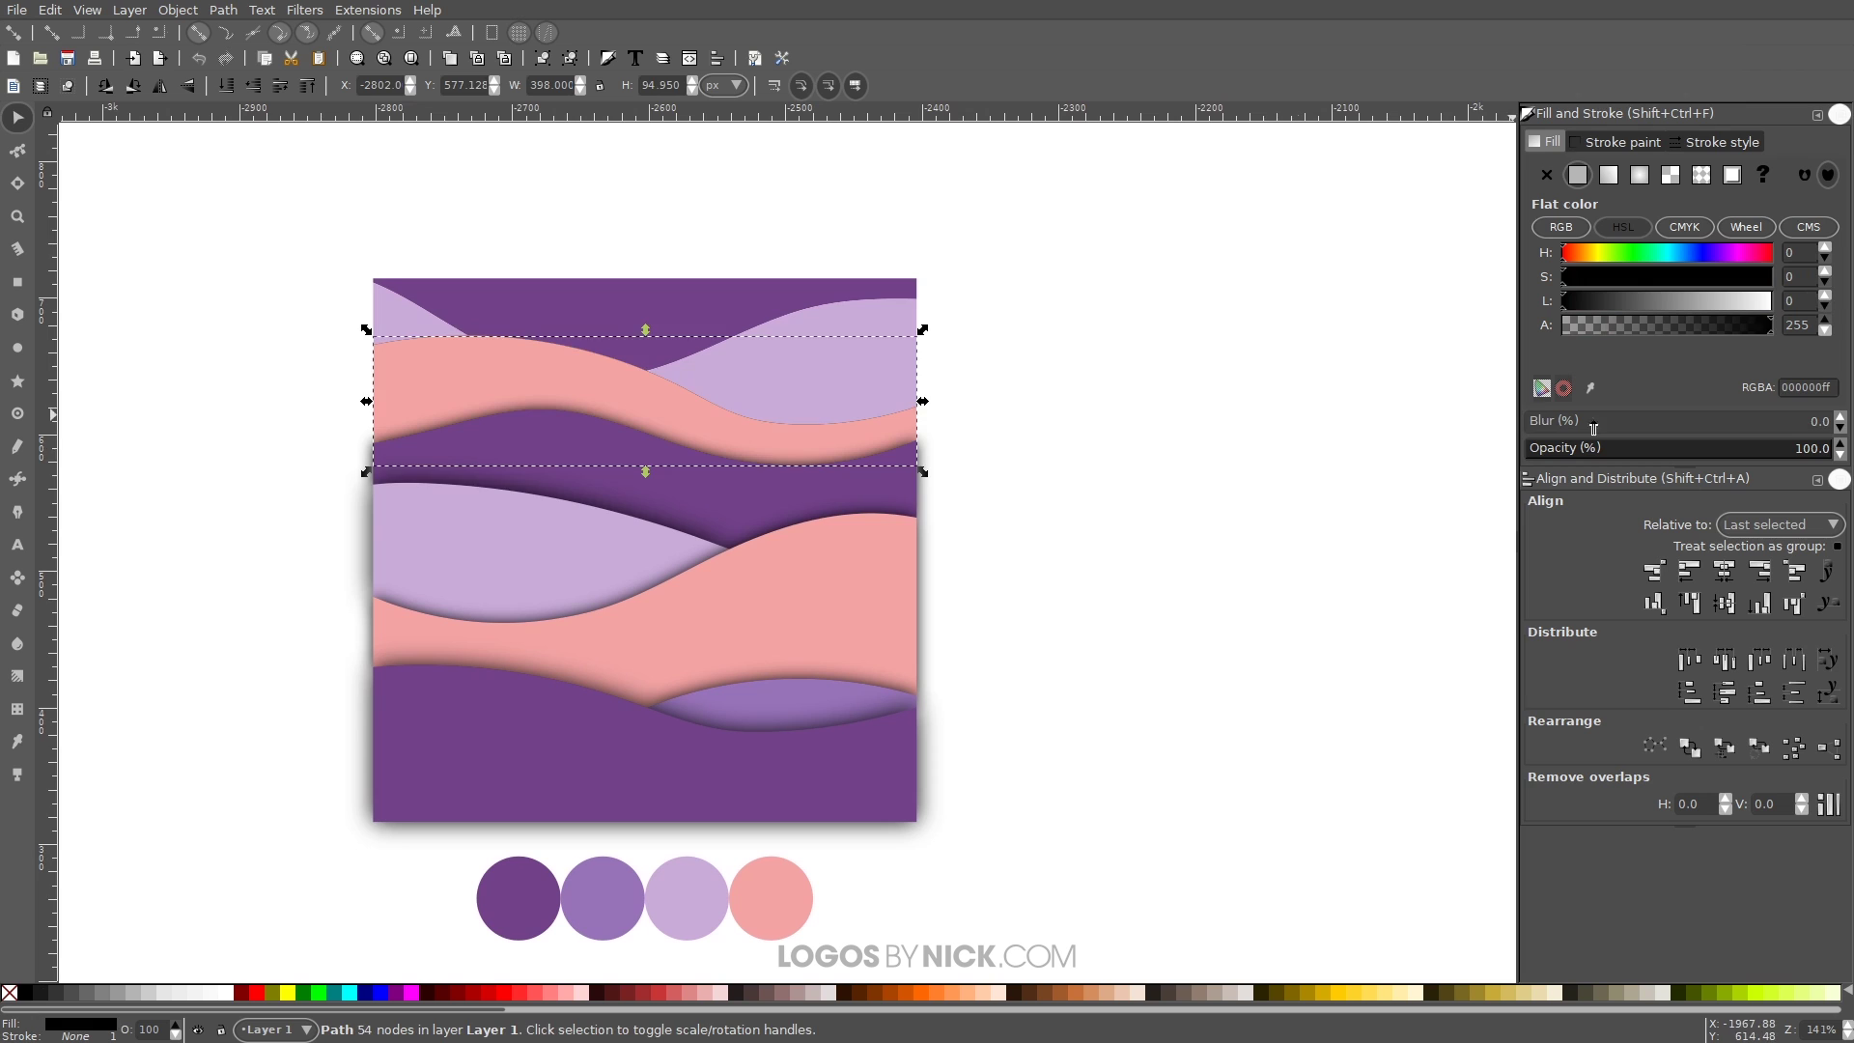
scroll(1099, 542, "down", 1)
left_click(1099, 541)
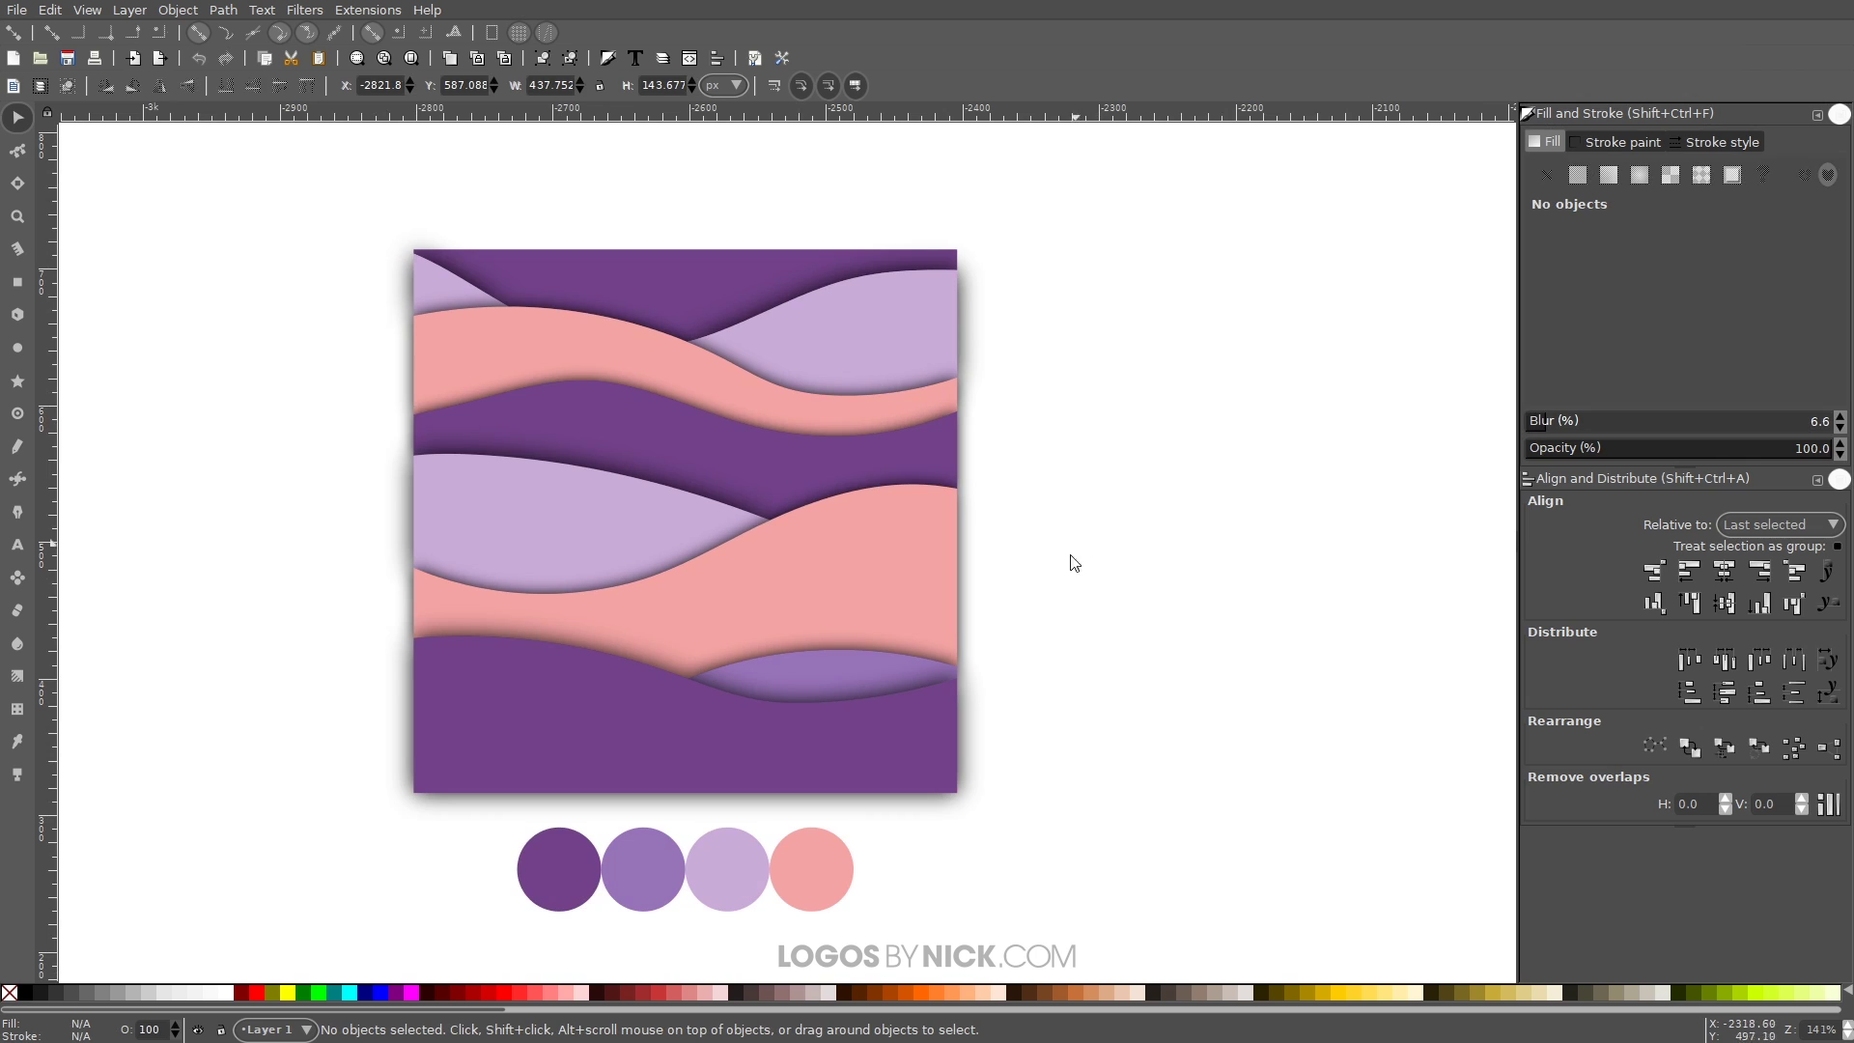
Step: Group all 15 wave shapes and shrink the group to about 240 px wide
mouse_move(1233, 877)
left_mouse_down()
mouse_move(854, 577)
mouse_move(232, 152)
left_mouse_up()
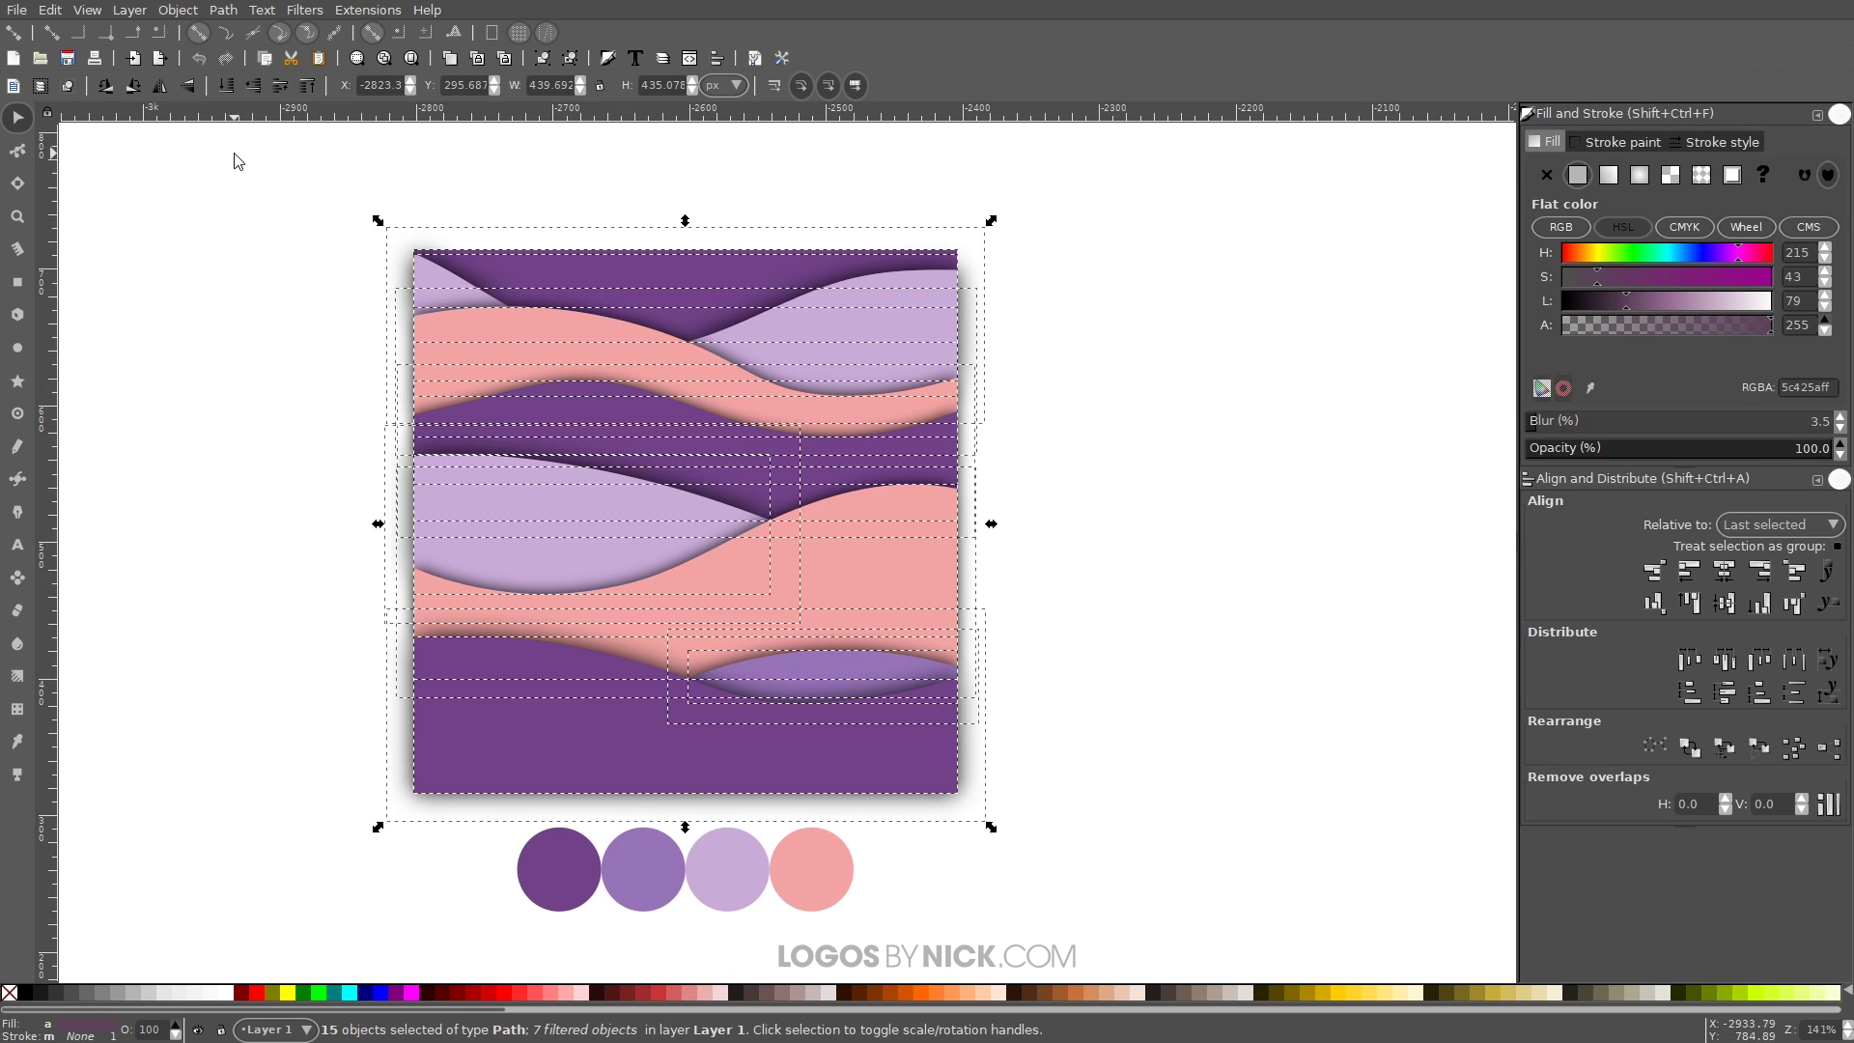
left_click(543, 60)
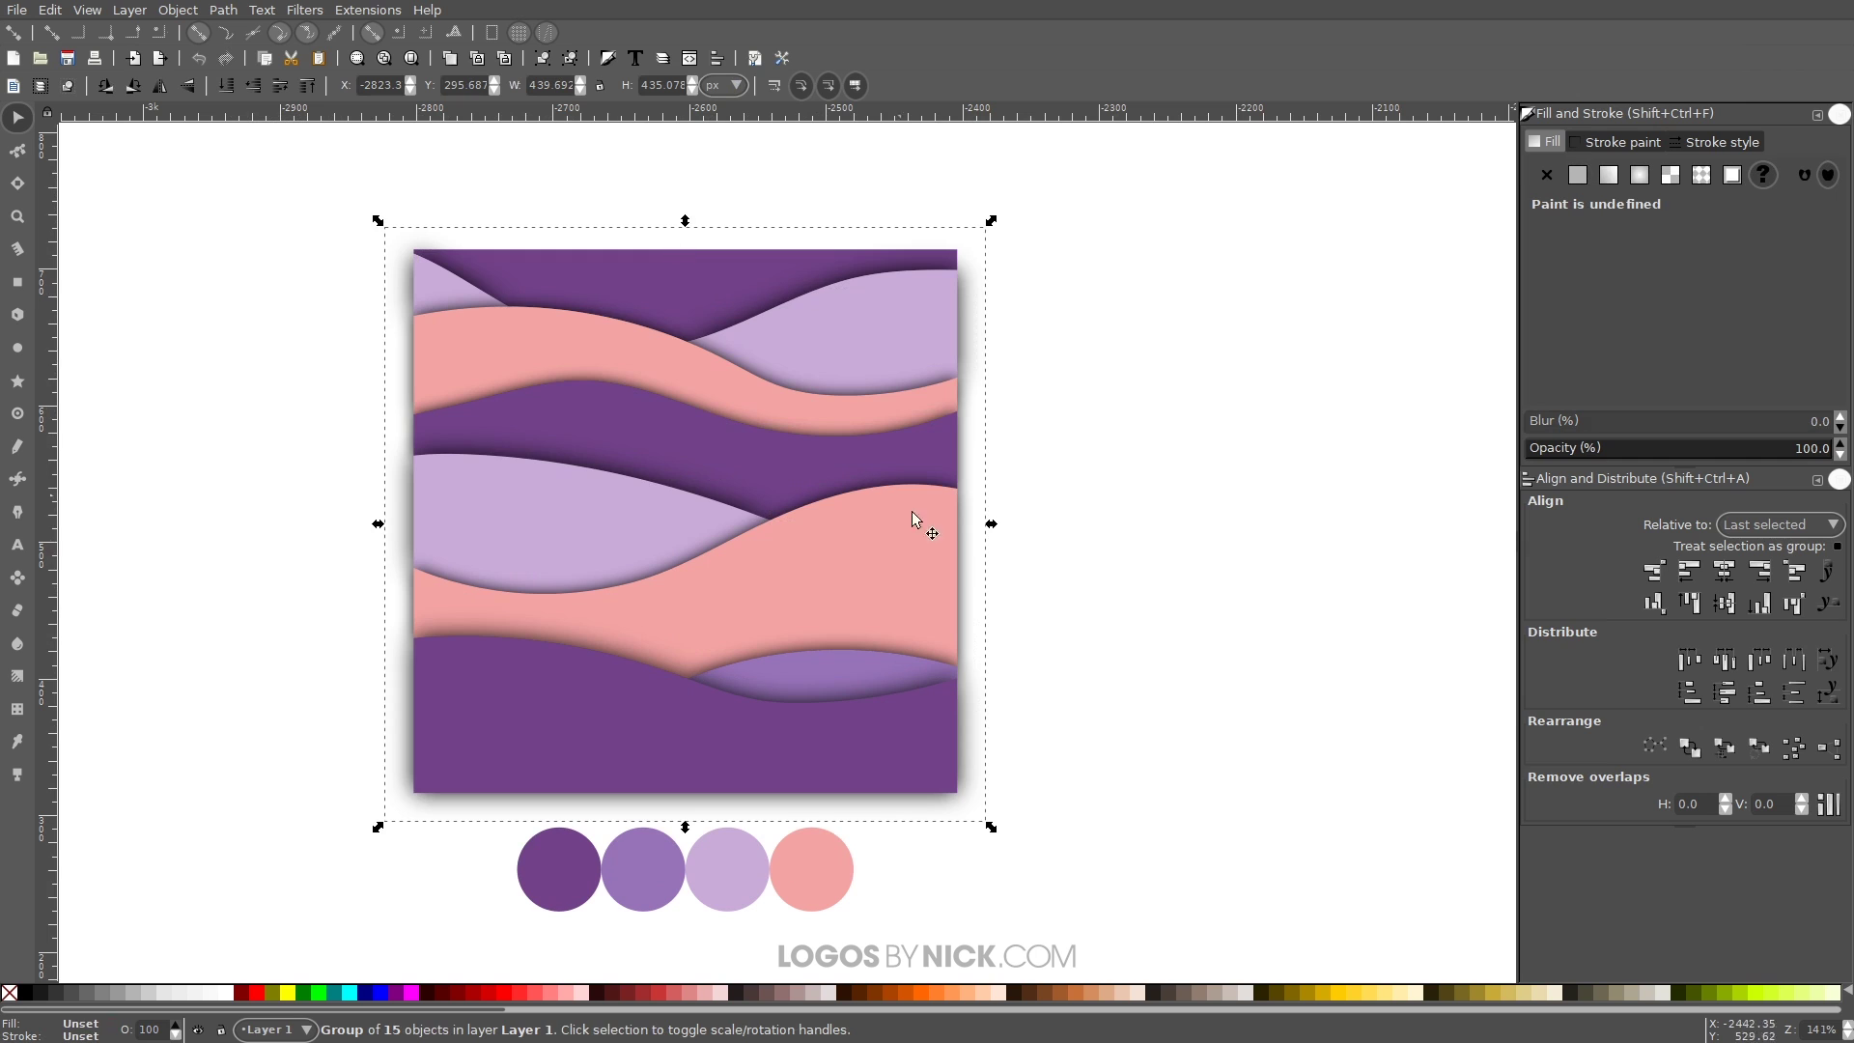
left_click_drag(991, 523, 855, 523)
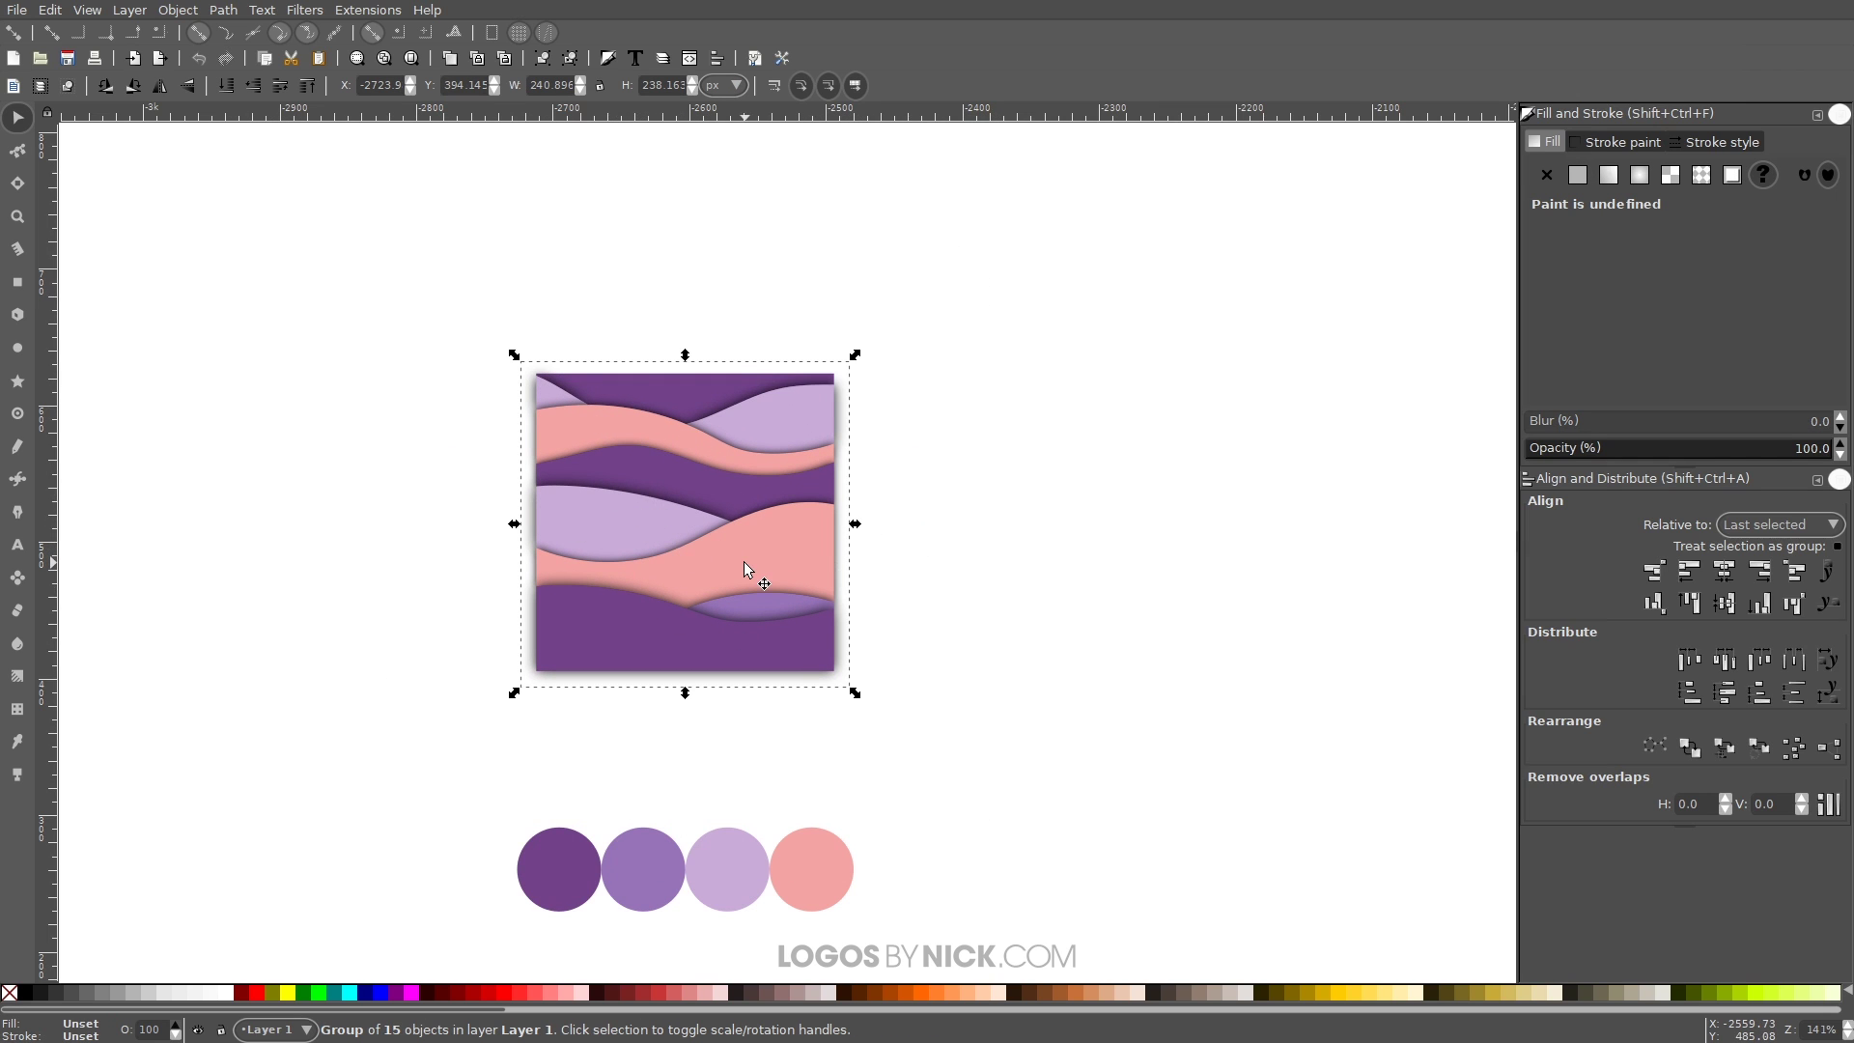
Step: Move the wave group to the left and deselect it
left_click_drag(743, 570, 560, 608)
left_click(821, 584)
scroll(821, 584, "up", 3)
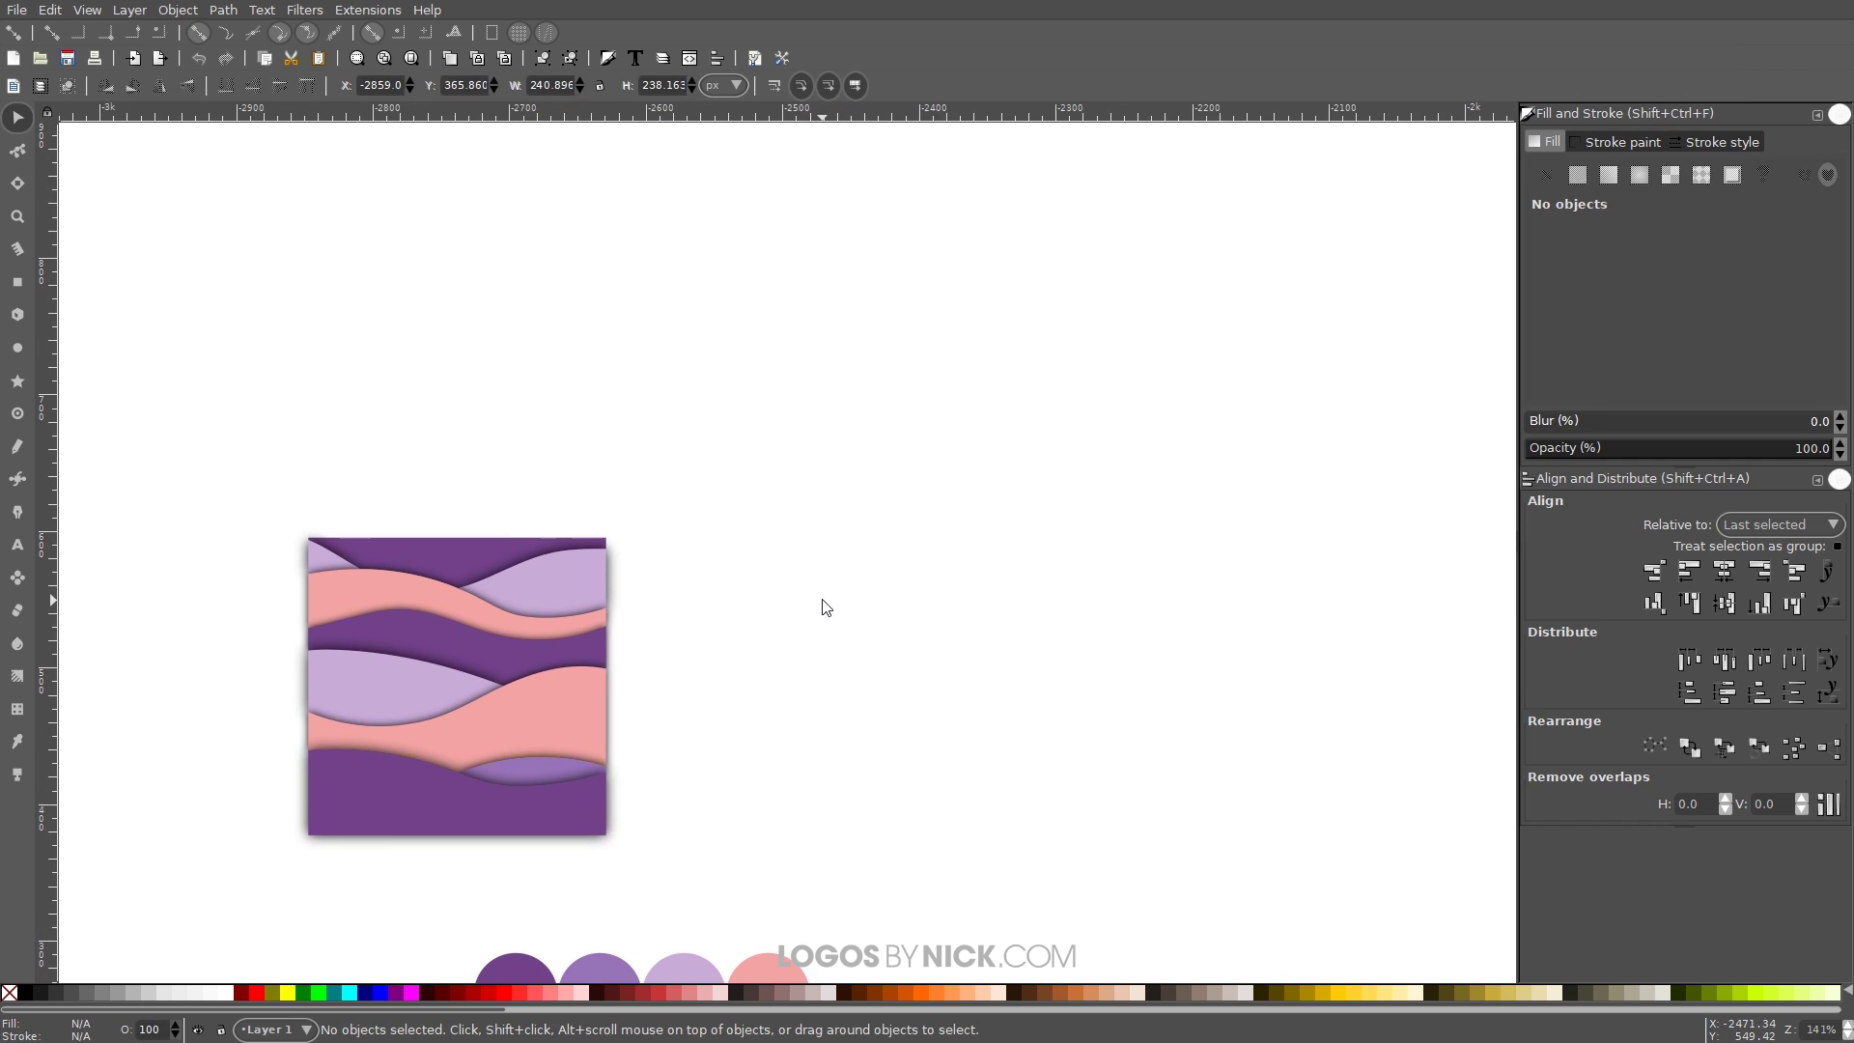
scroll(901, 600, "down", 3)
scroll(900, 600, "left", 2)
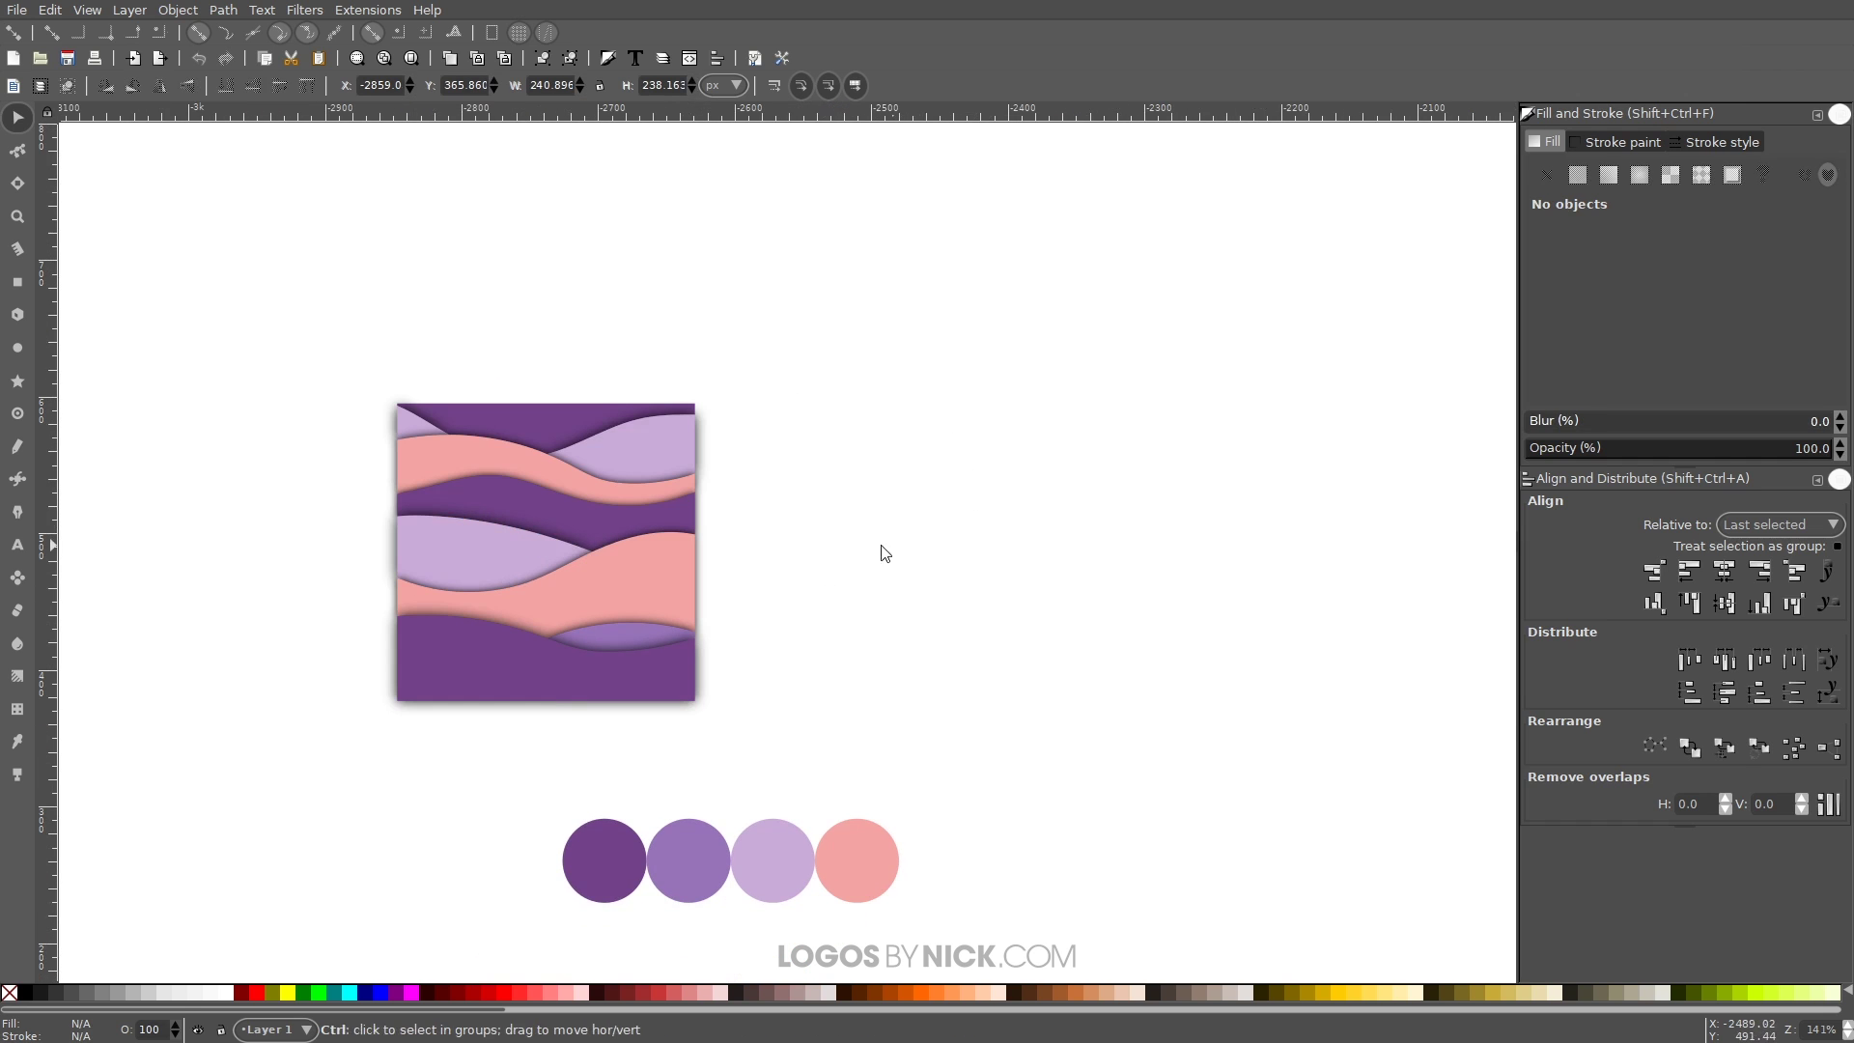
Step: Add a text object reading 'MATERIAL' on one line and 'DESIGN' on the next
scroll(834, 618, "right", 1)
key("t")
left_click(842, 490)
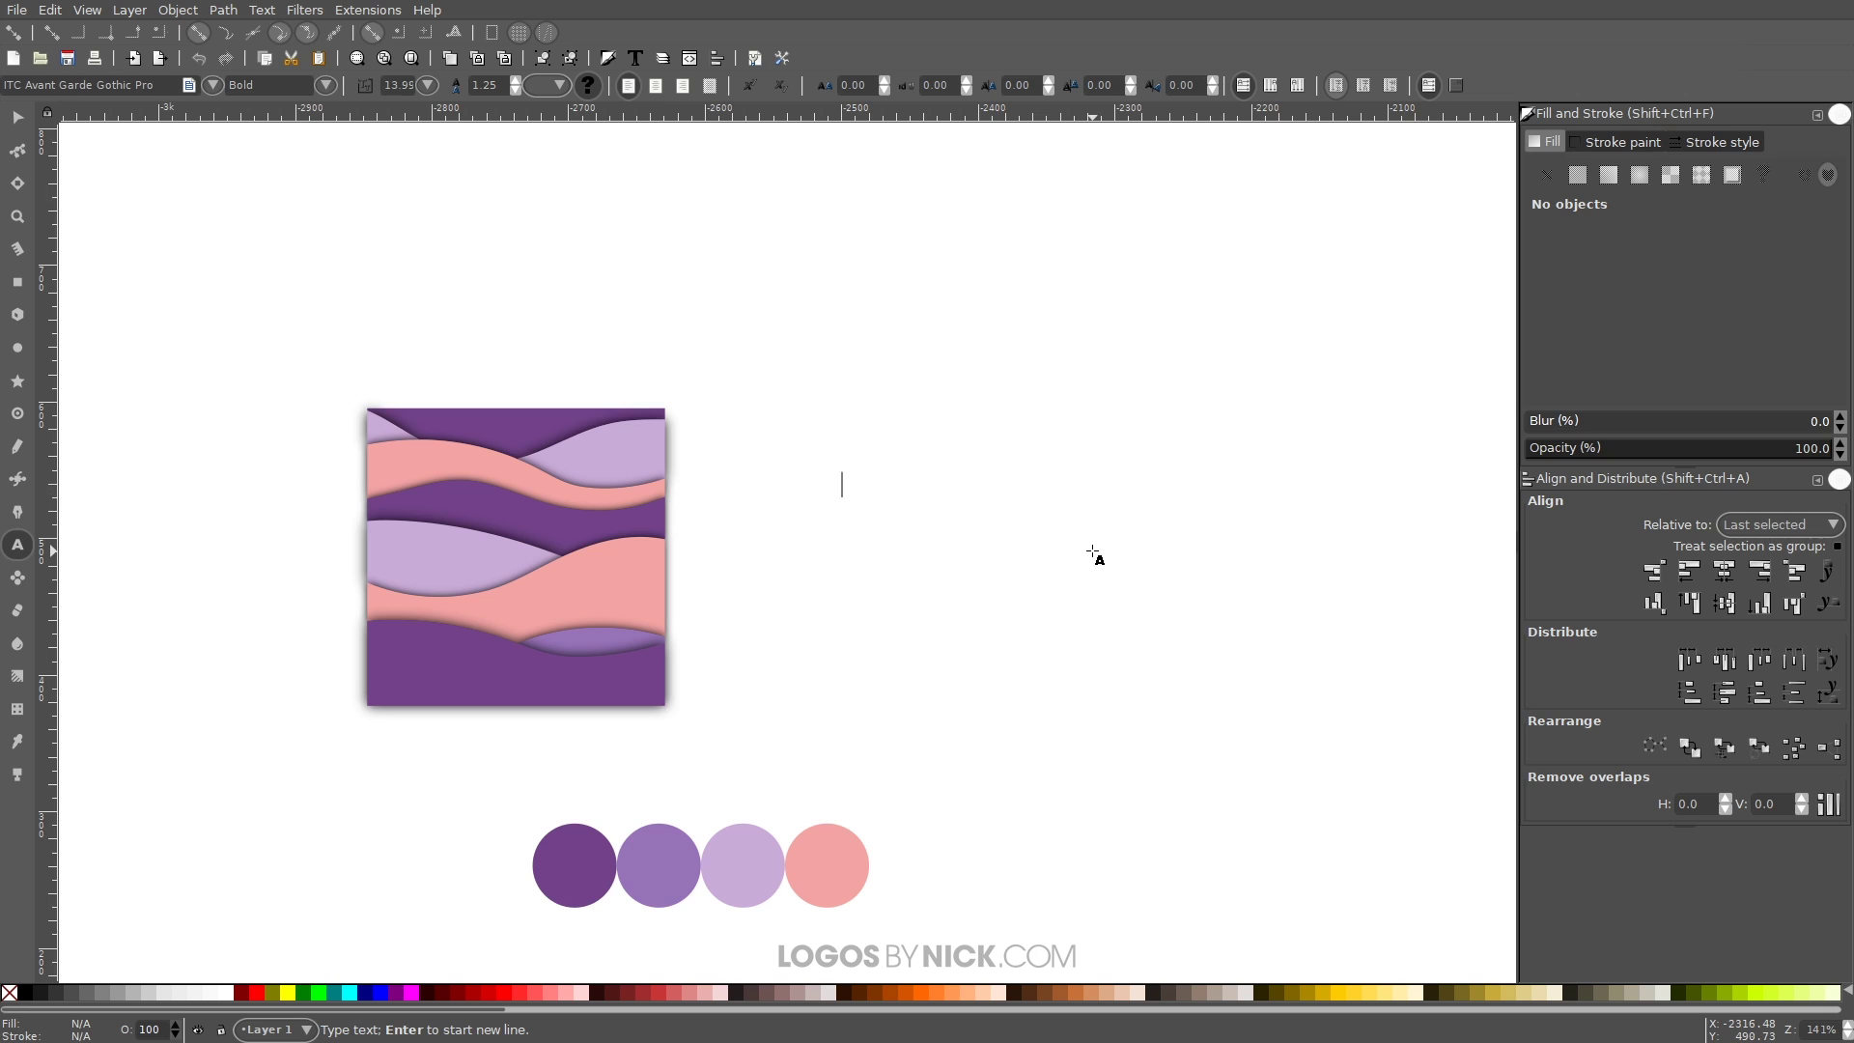
type("MATER")
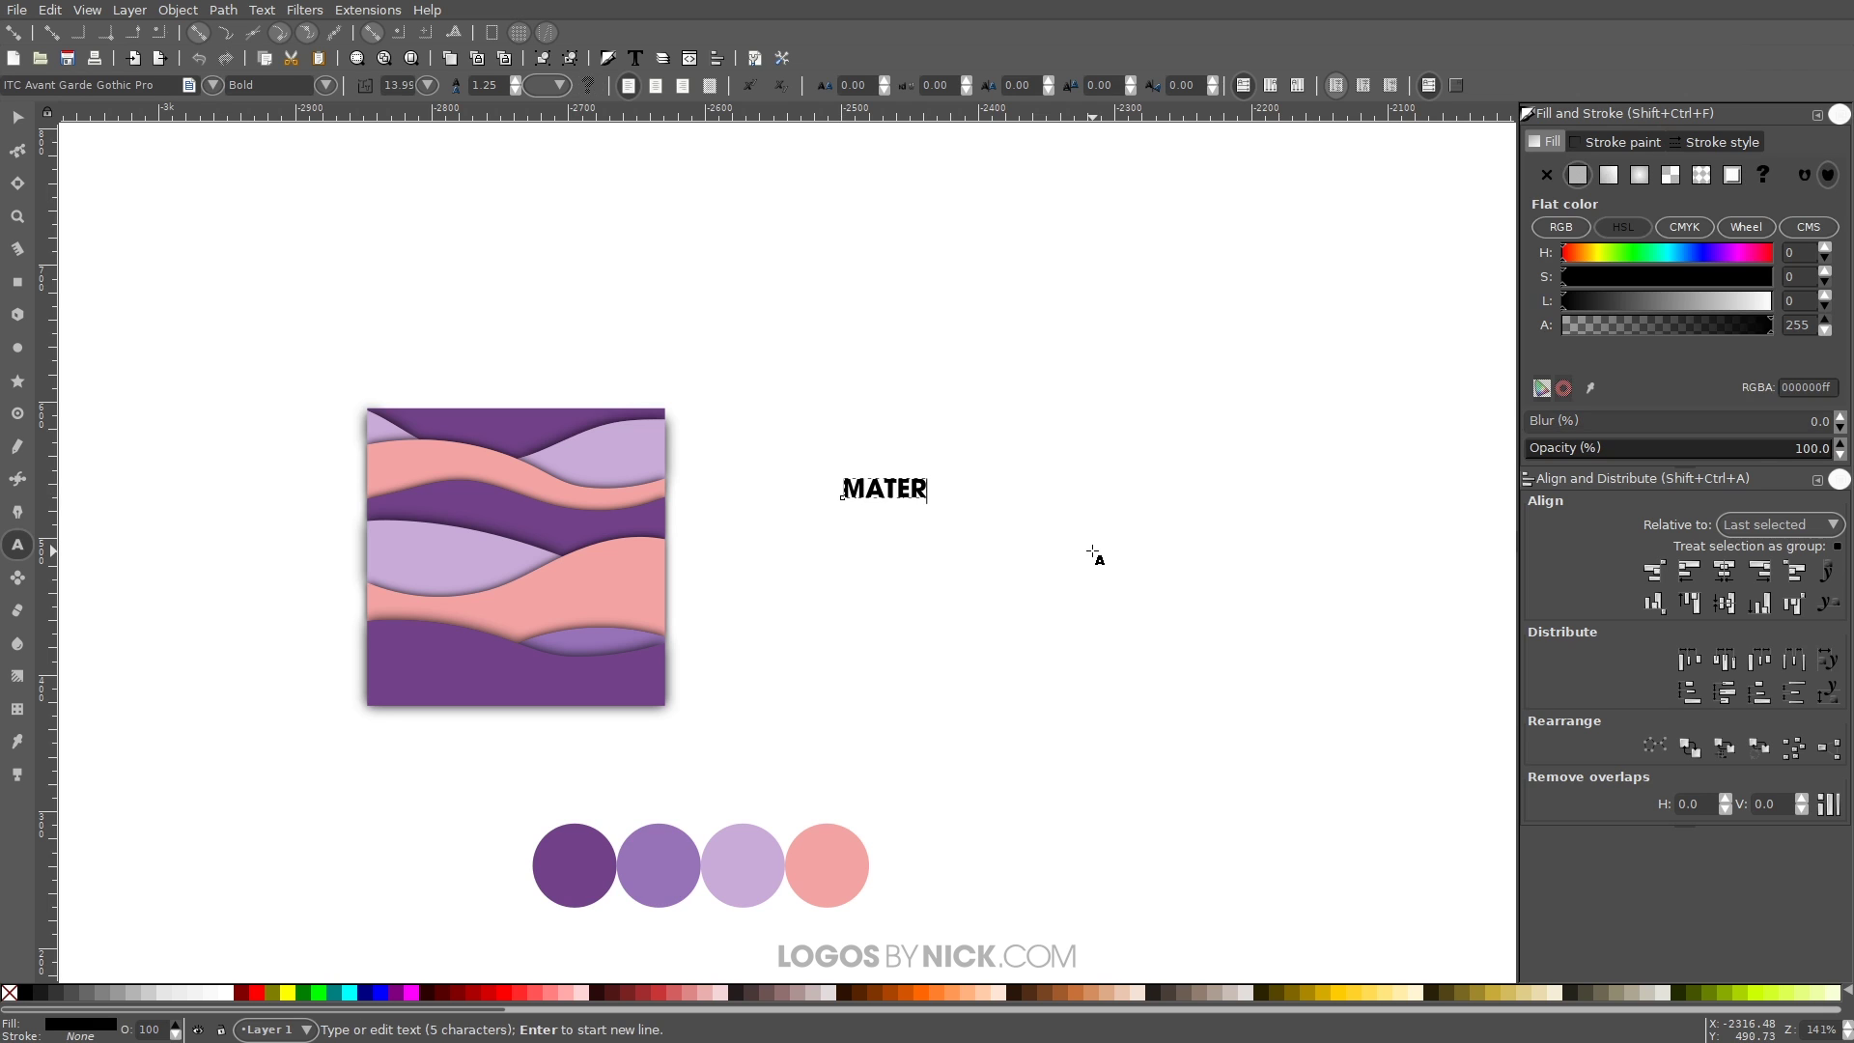
type("IAL")
key("Return")
type("DESIGN")
key("Escape")
scroll(1094, 552, "right", 2)
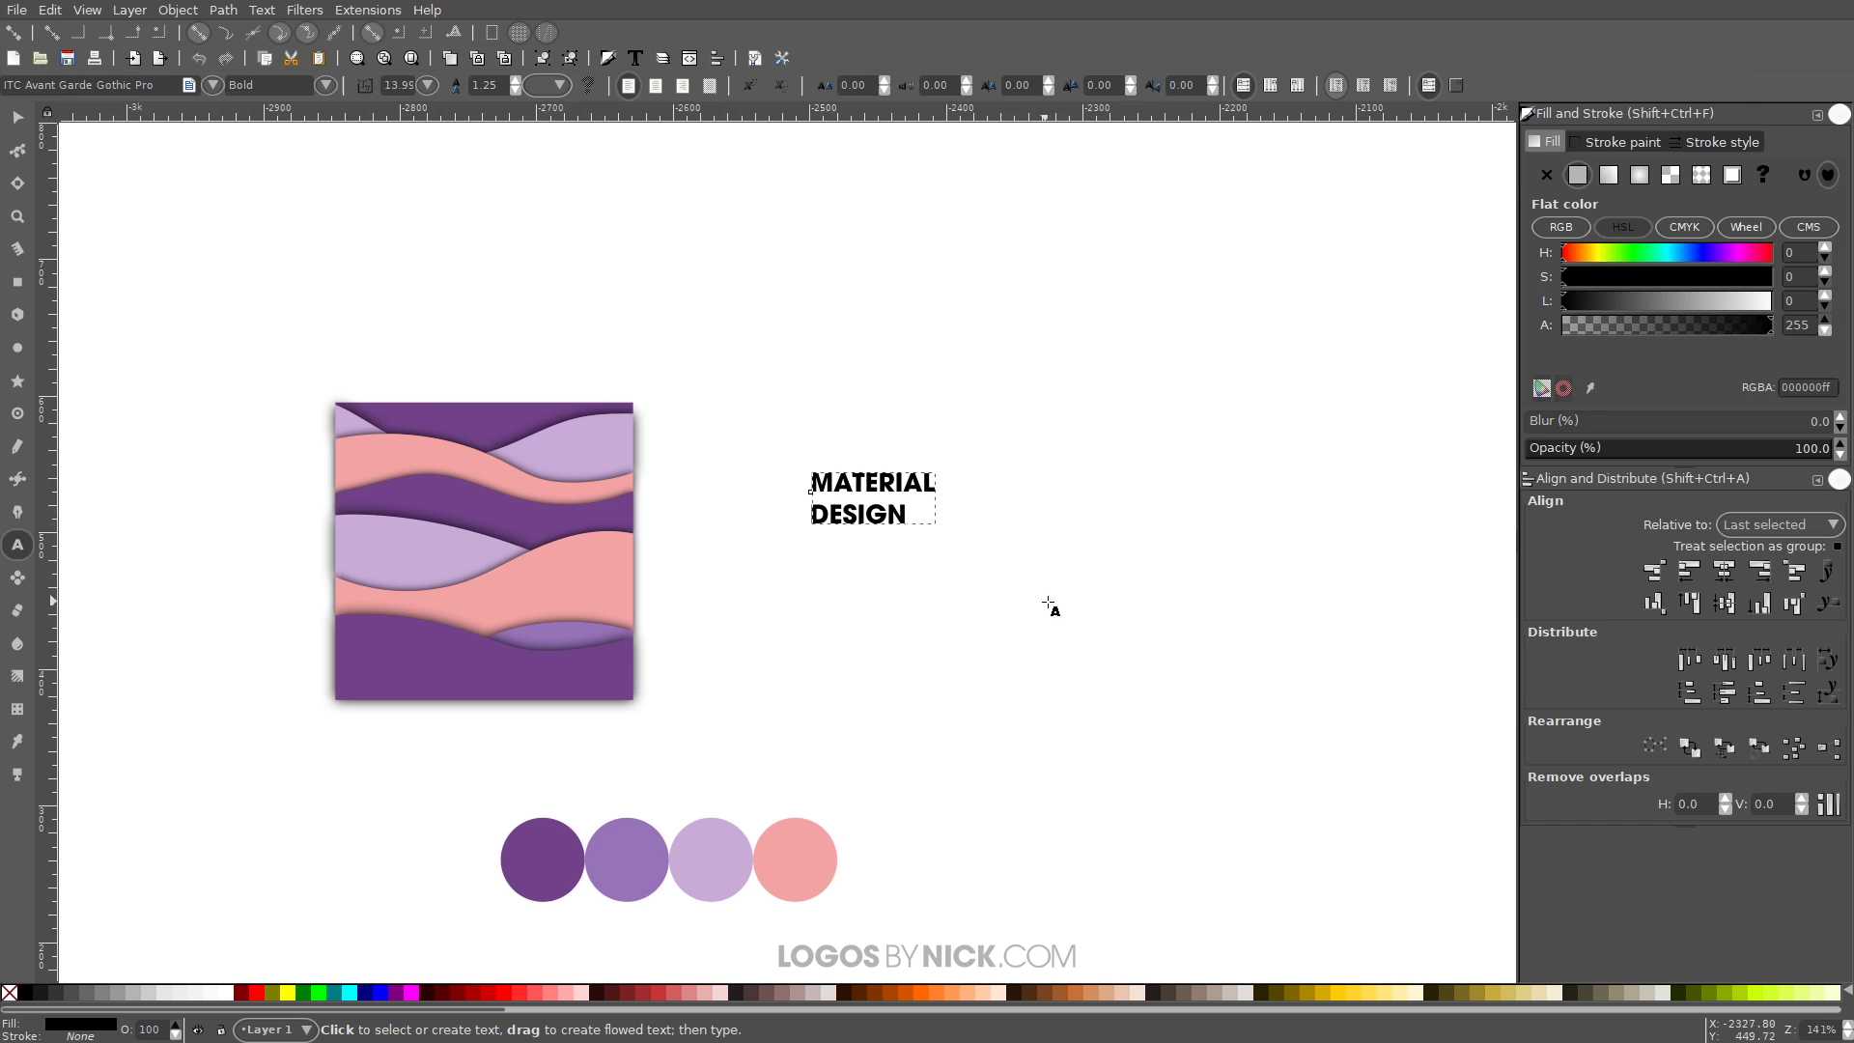
Step: Apply the Montserrat Heavy font to the MATERIAL DESIGN text
key("s")
left_click_drag(1026, 582, 708, 376)
scroll(773, 563, "right", 3)
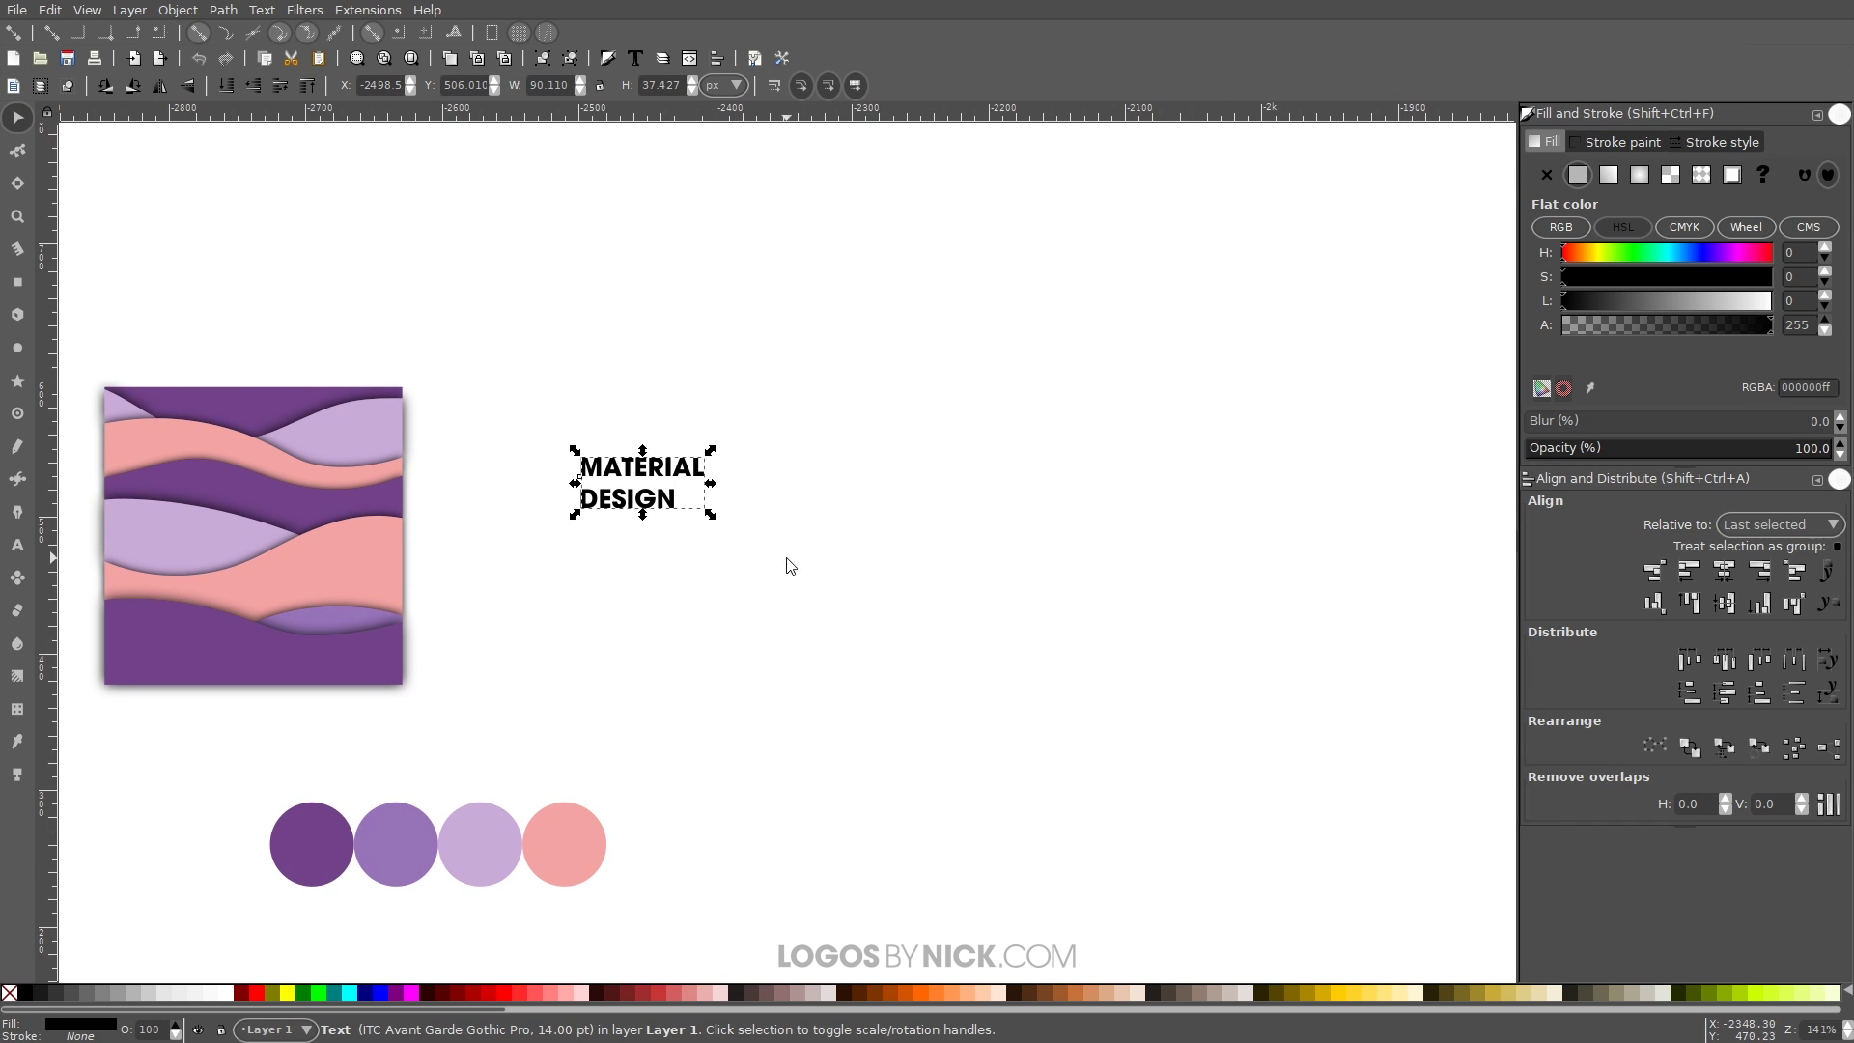
left_click(634, 57)
left_click_drag(1277, 17, 1084, 179)
left_click(1041, 360)
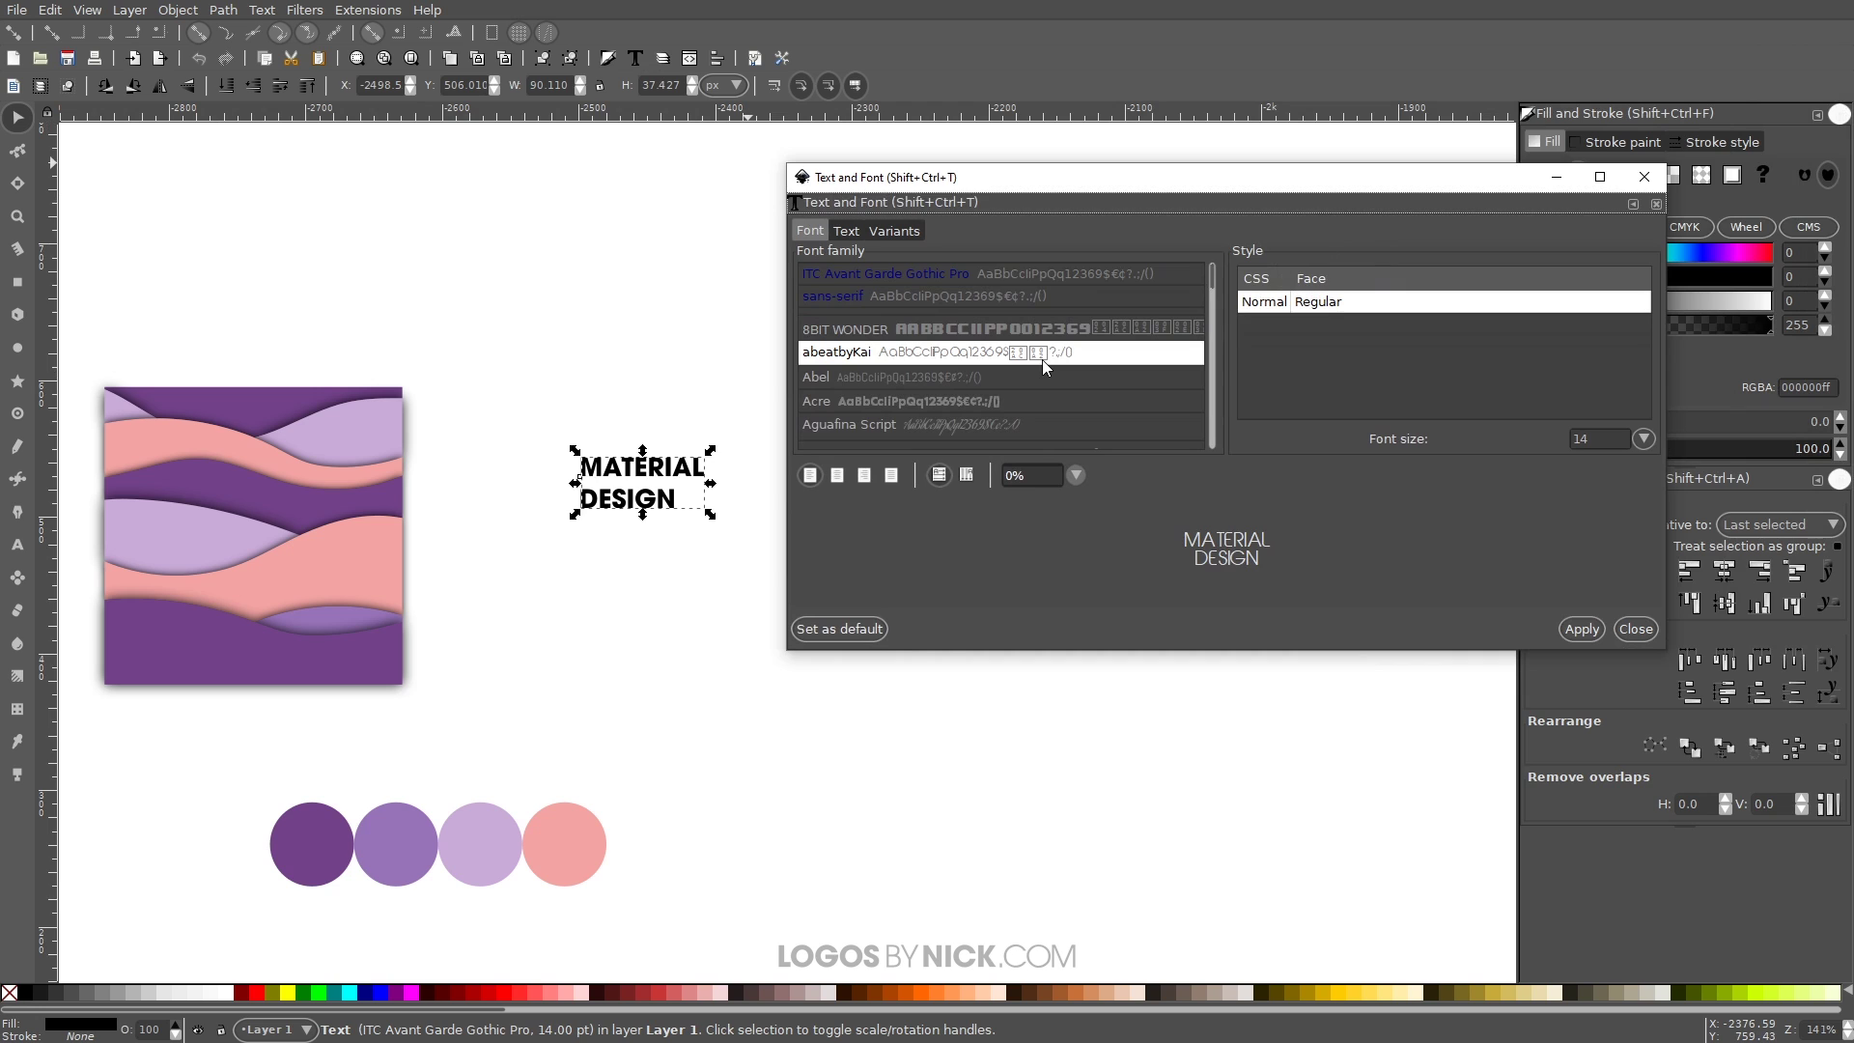
type("mat")
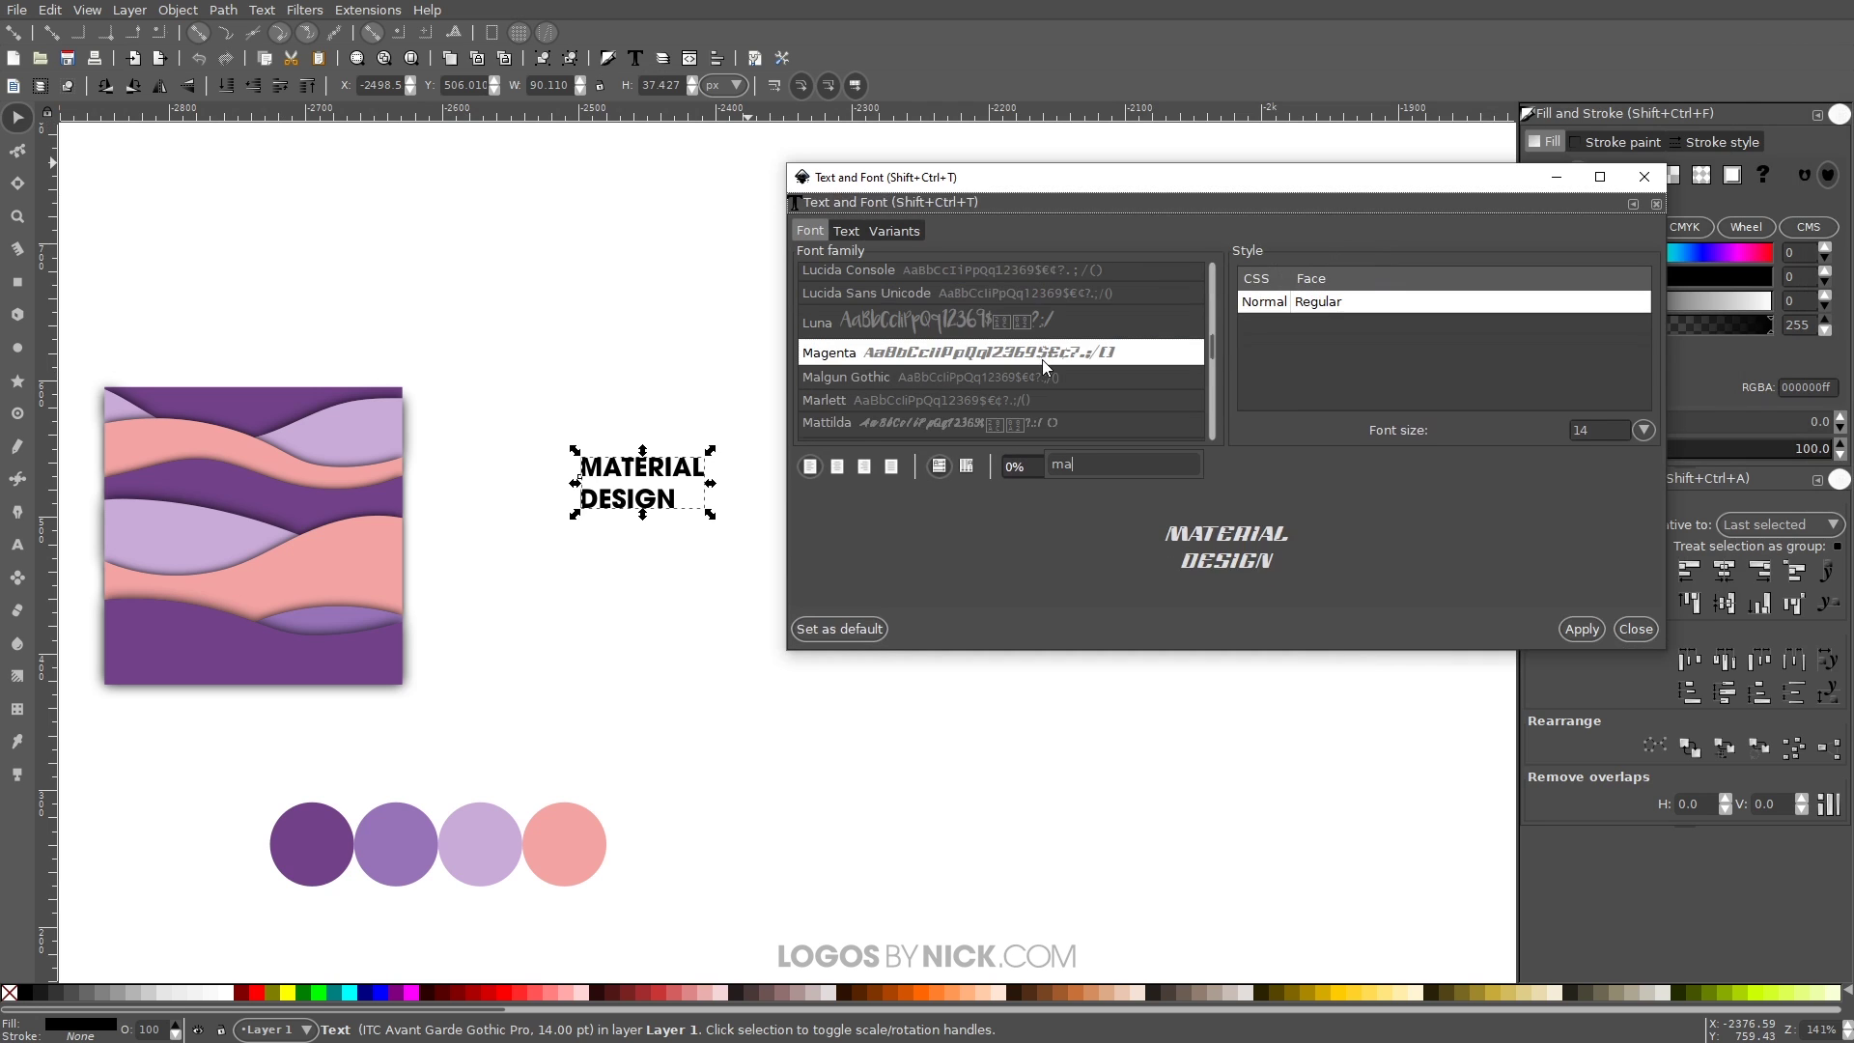
left_click(950, 381)
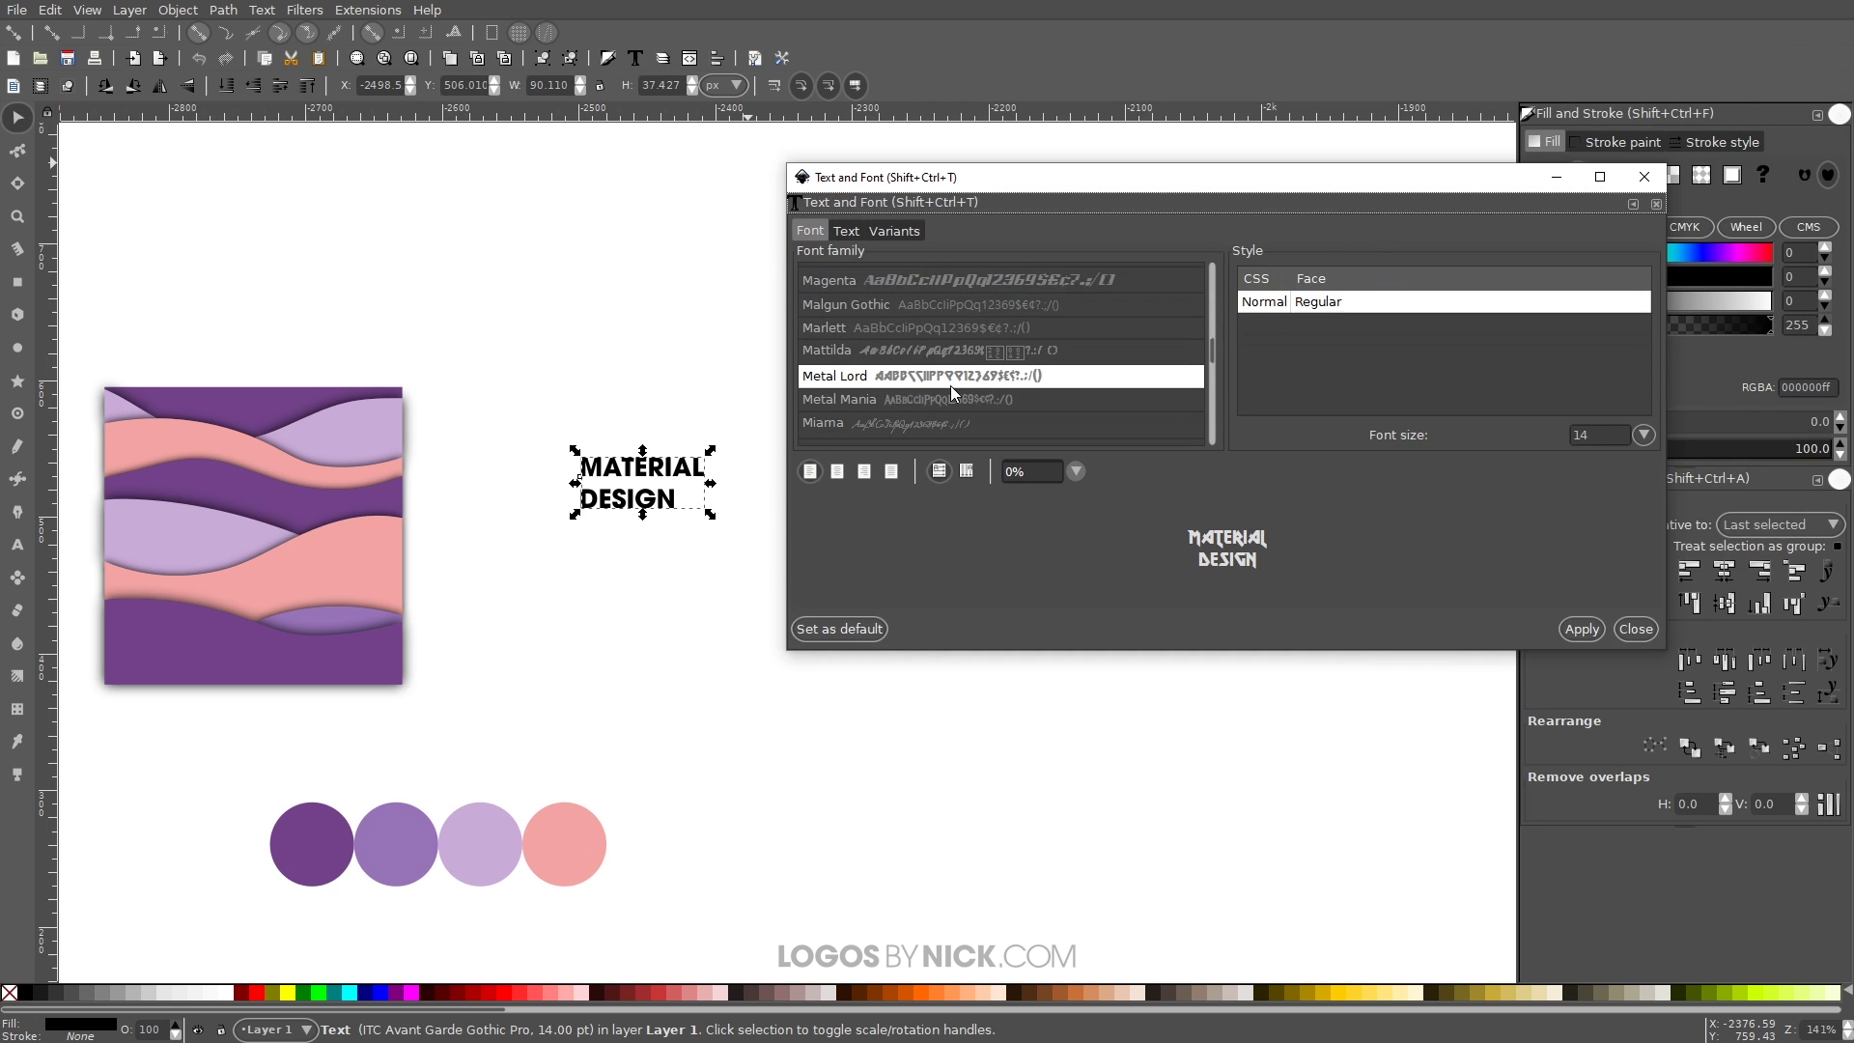
type("mont")
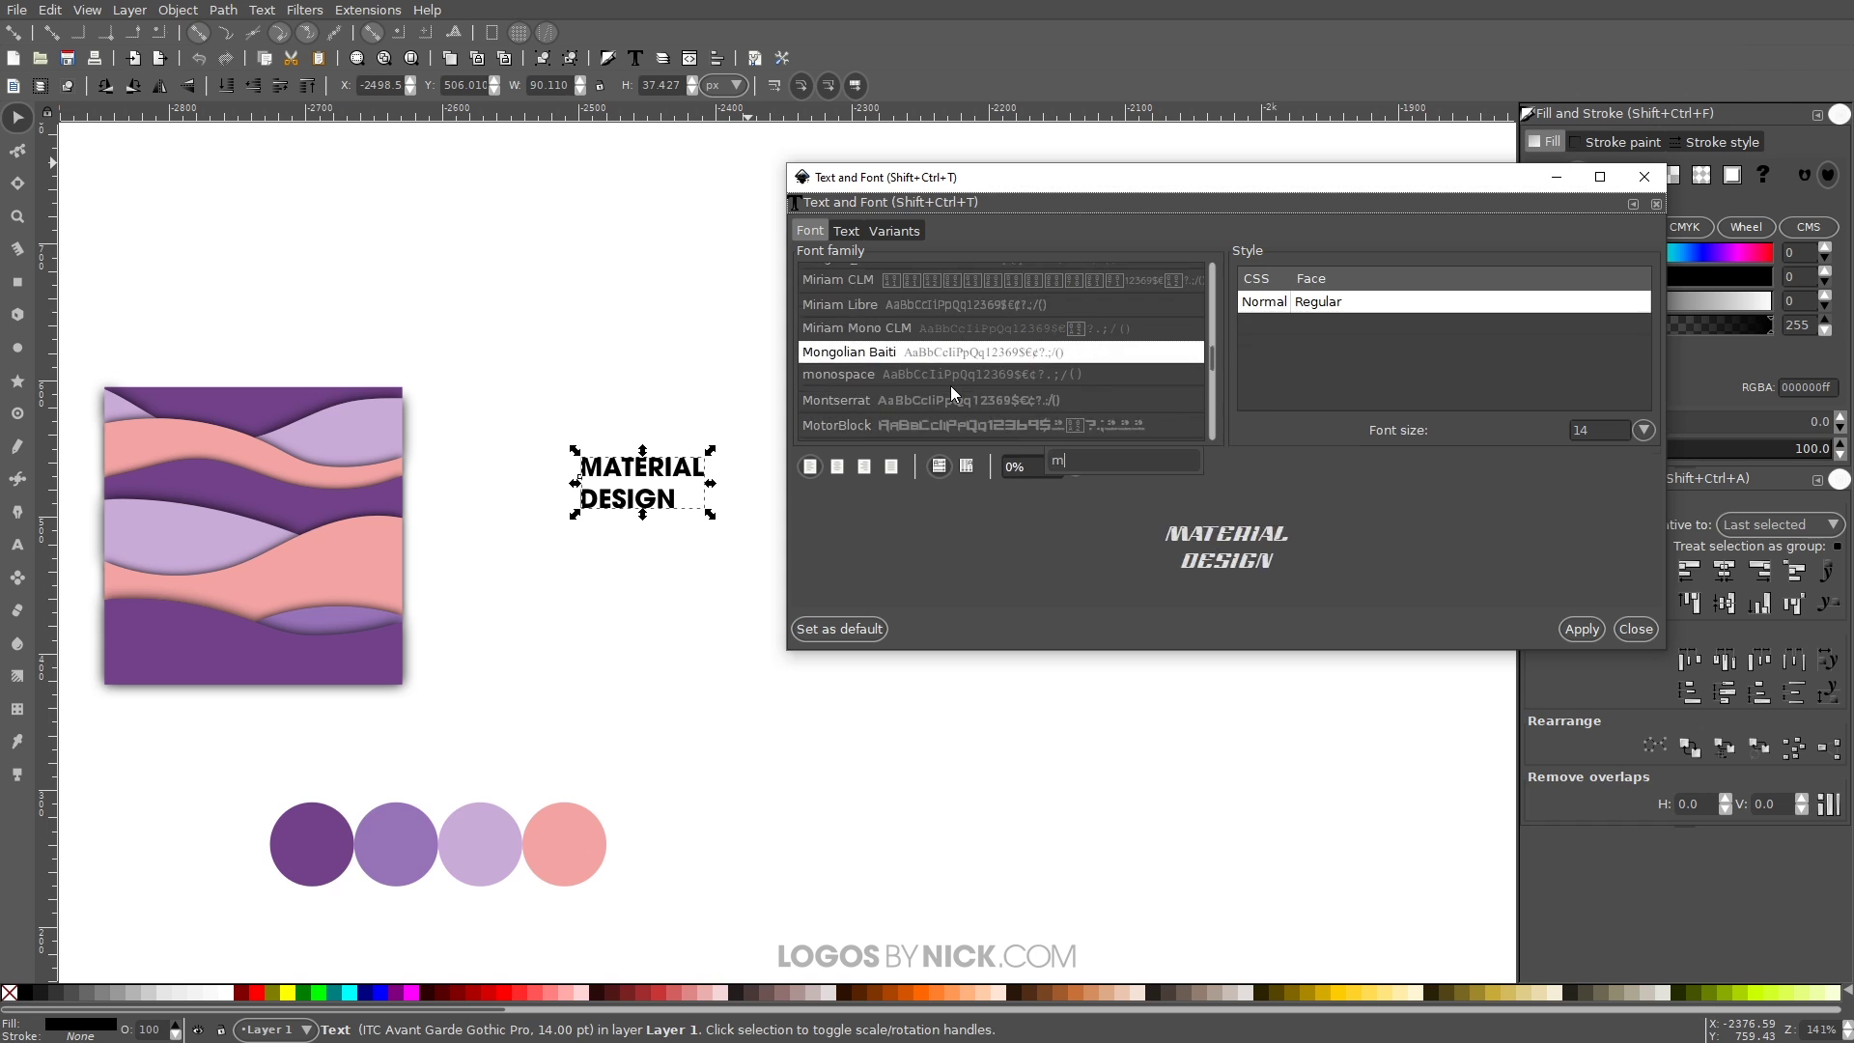
scroll(1390, 334, "down", 2)
left_click(1382, 353)
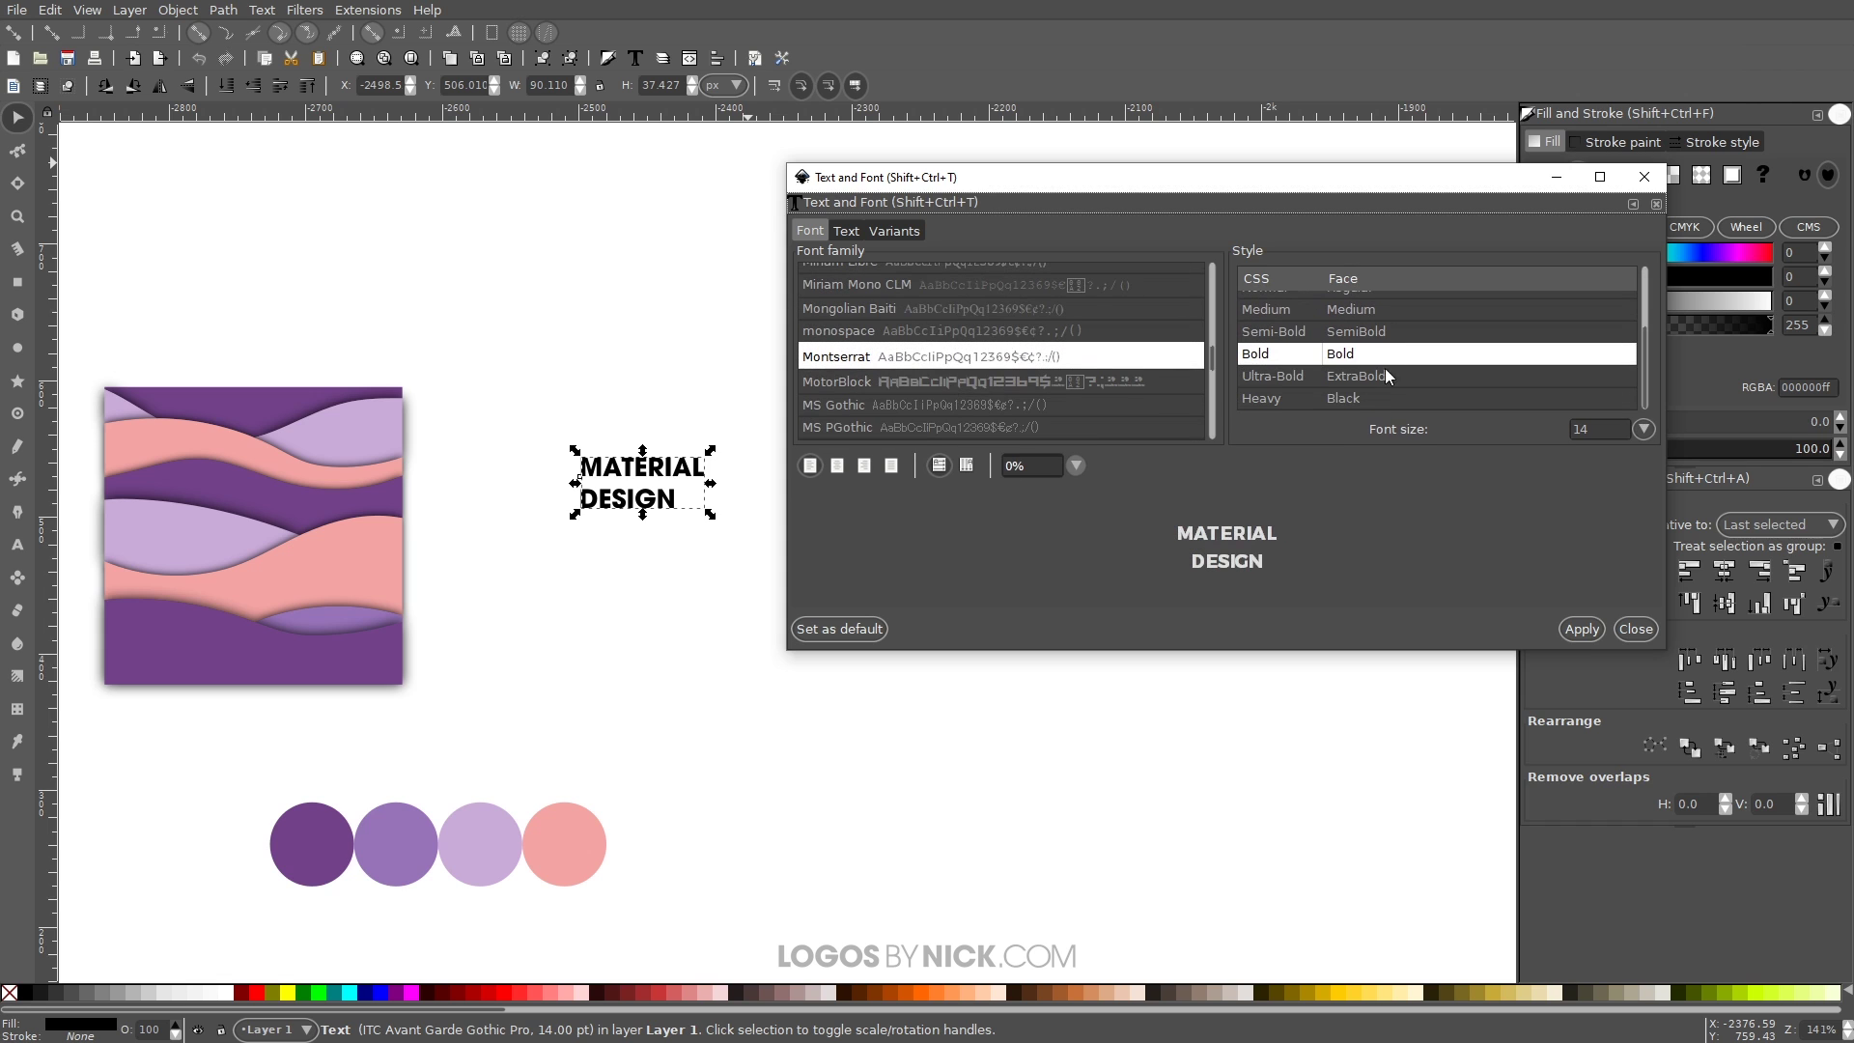
left_click(1381, 398)
left_click(1581, 629)
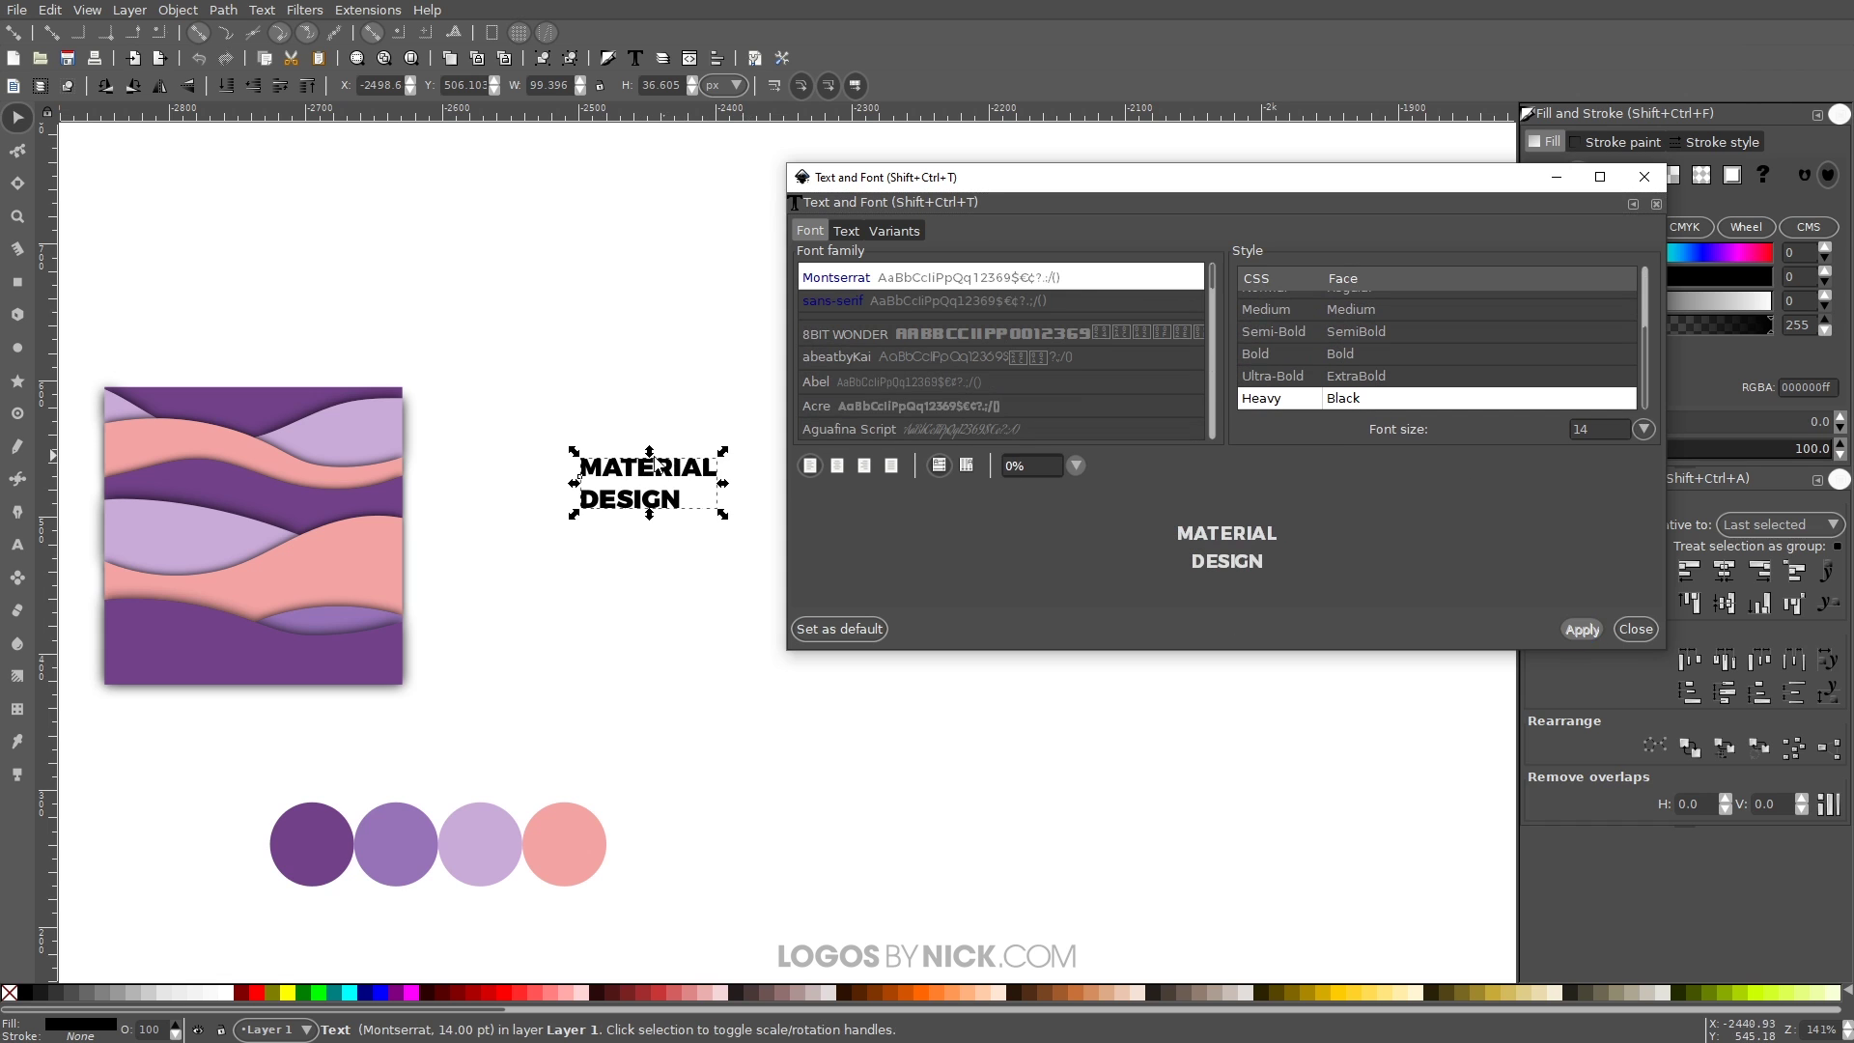
left_click(1644, 177)
Step: Set the MATERIAL DESIGN text's line spacing to 0.9
scroll(907, 440, "left", 2)
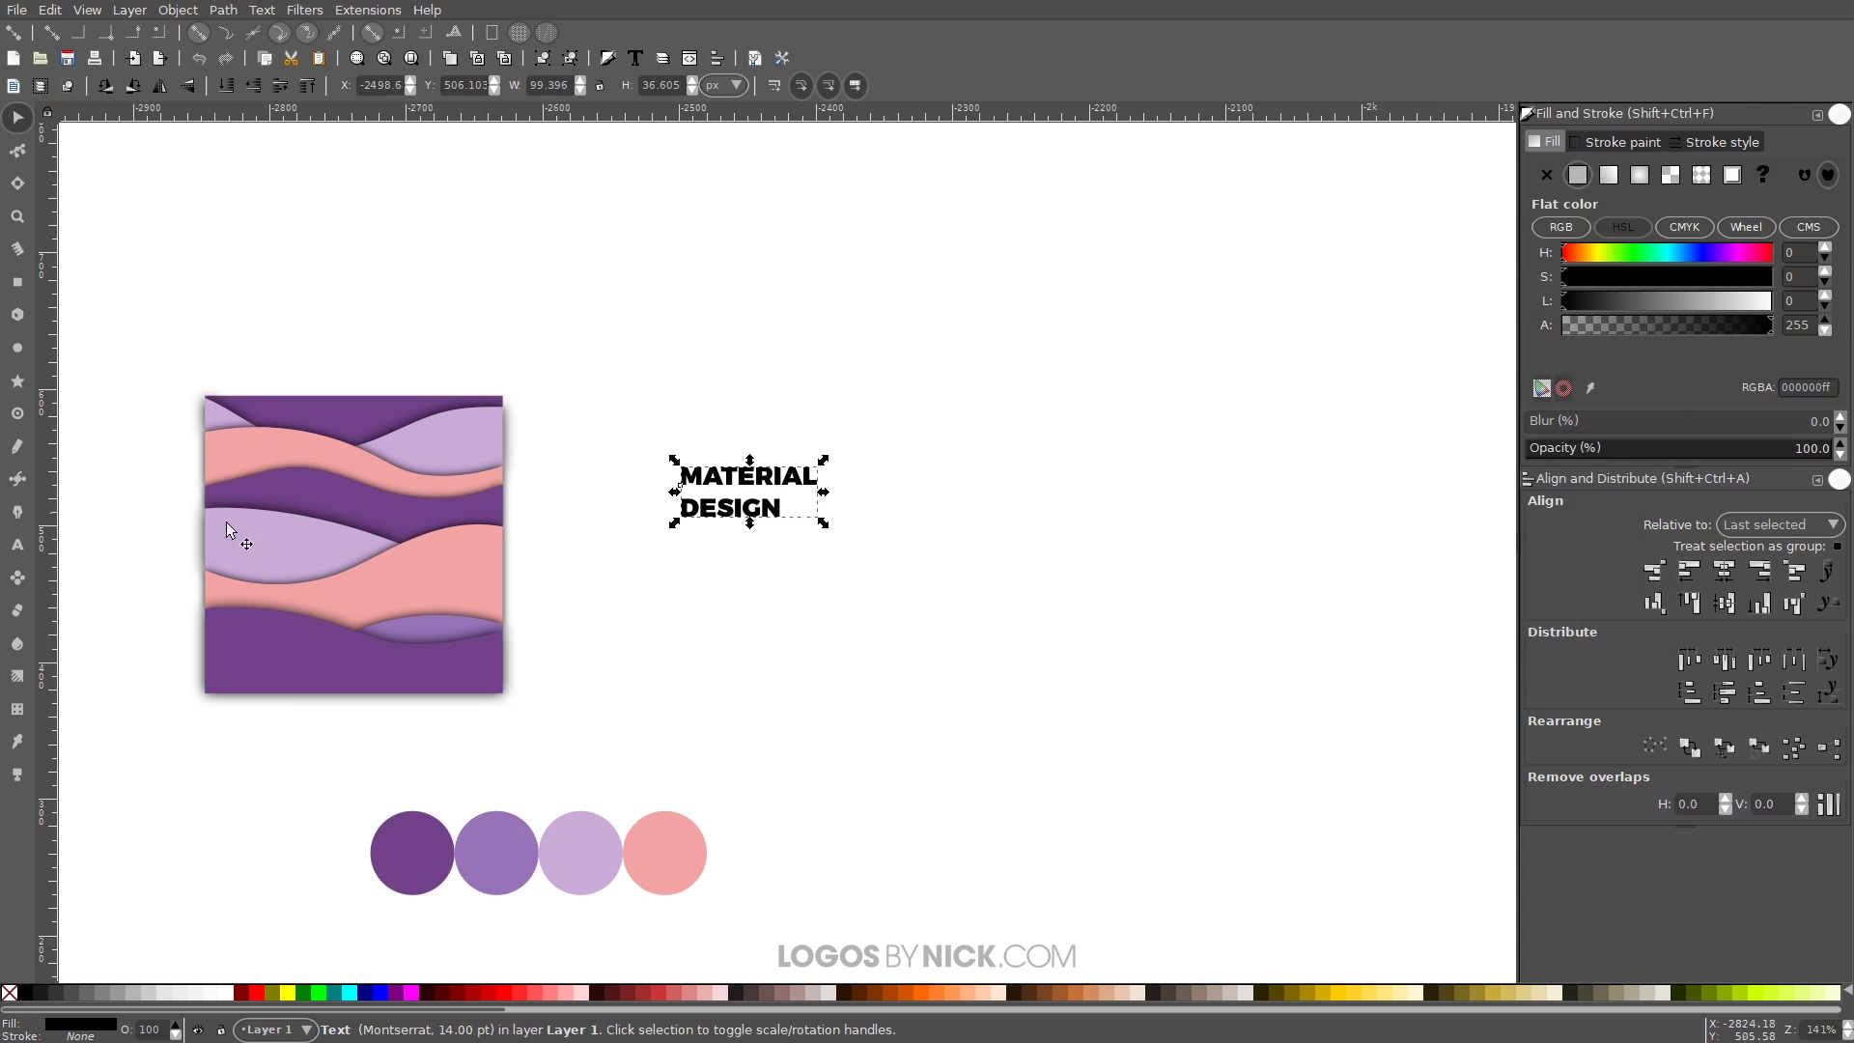
left_click(18, 511)
left_click(17, 545)
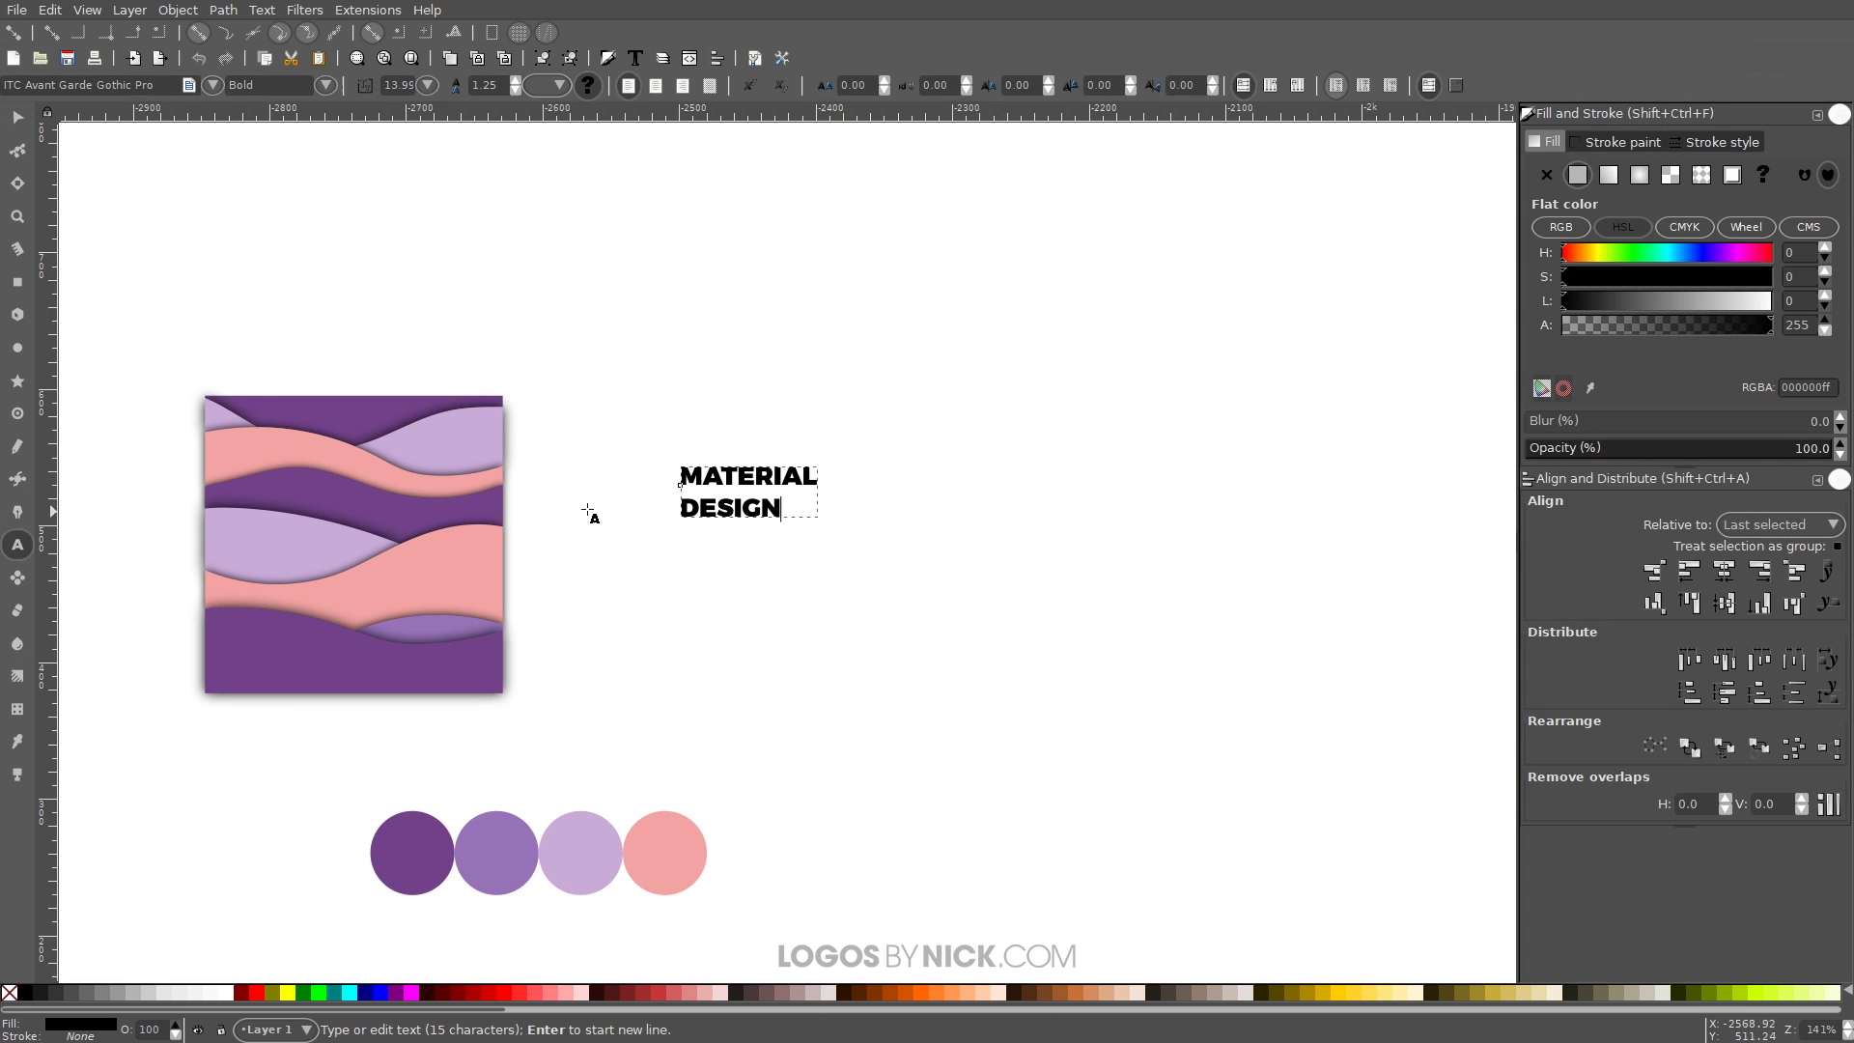
left_click(739, 490)
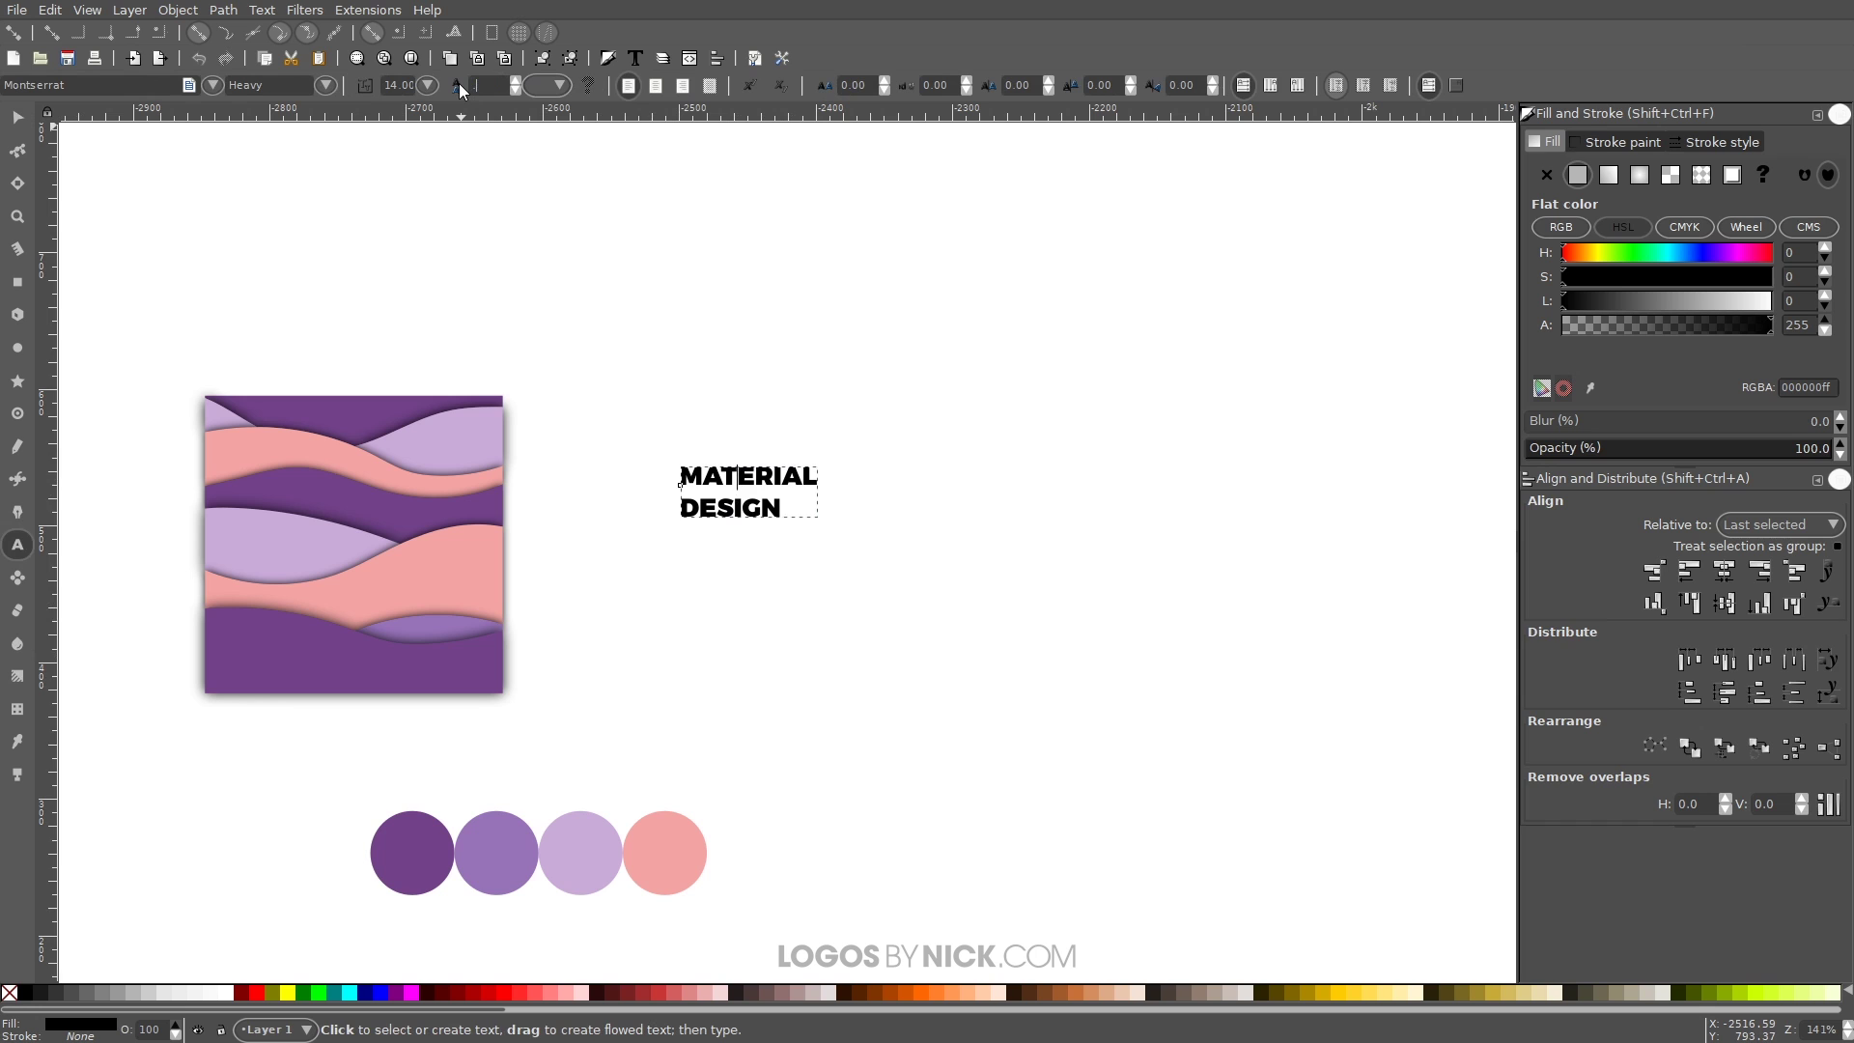
type(".9")
key("Return")
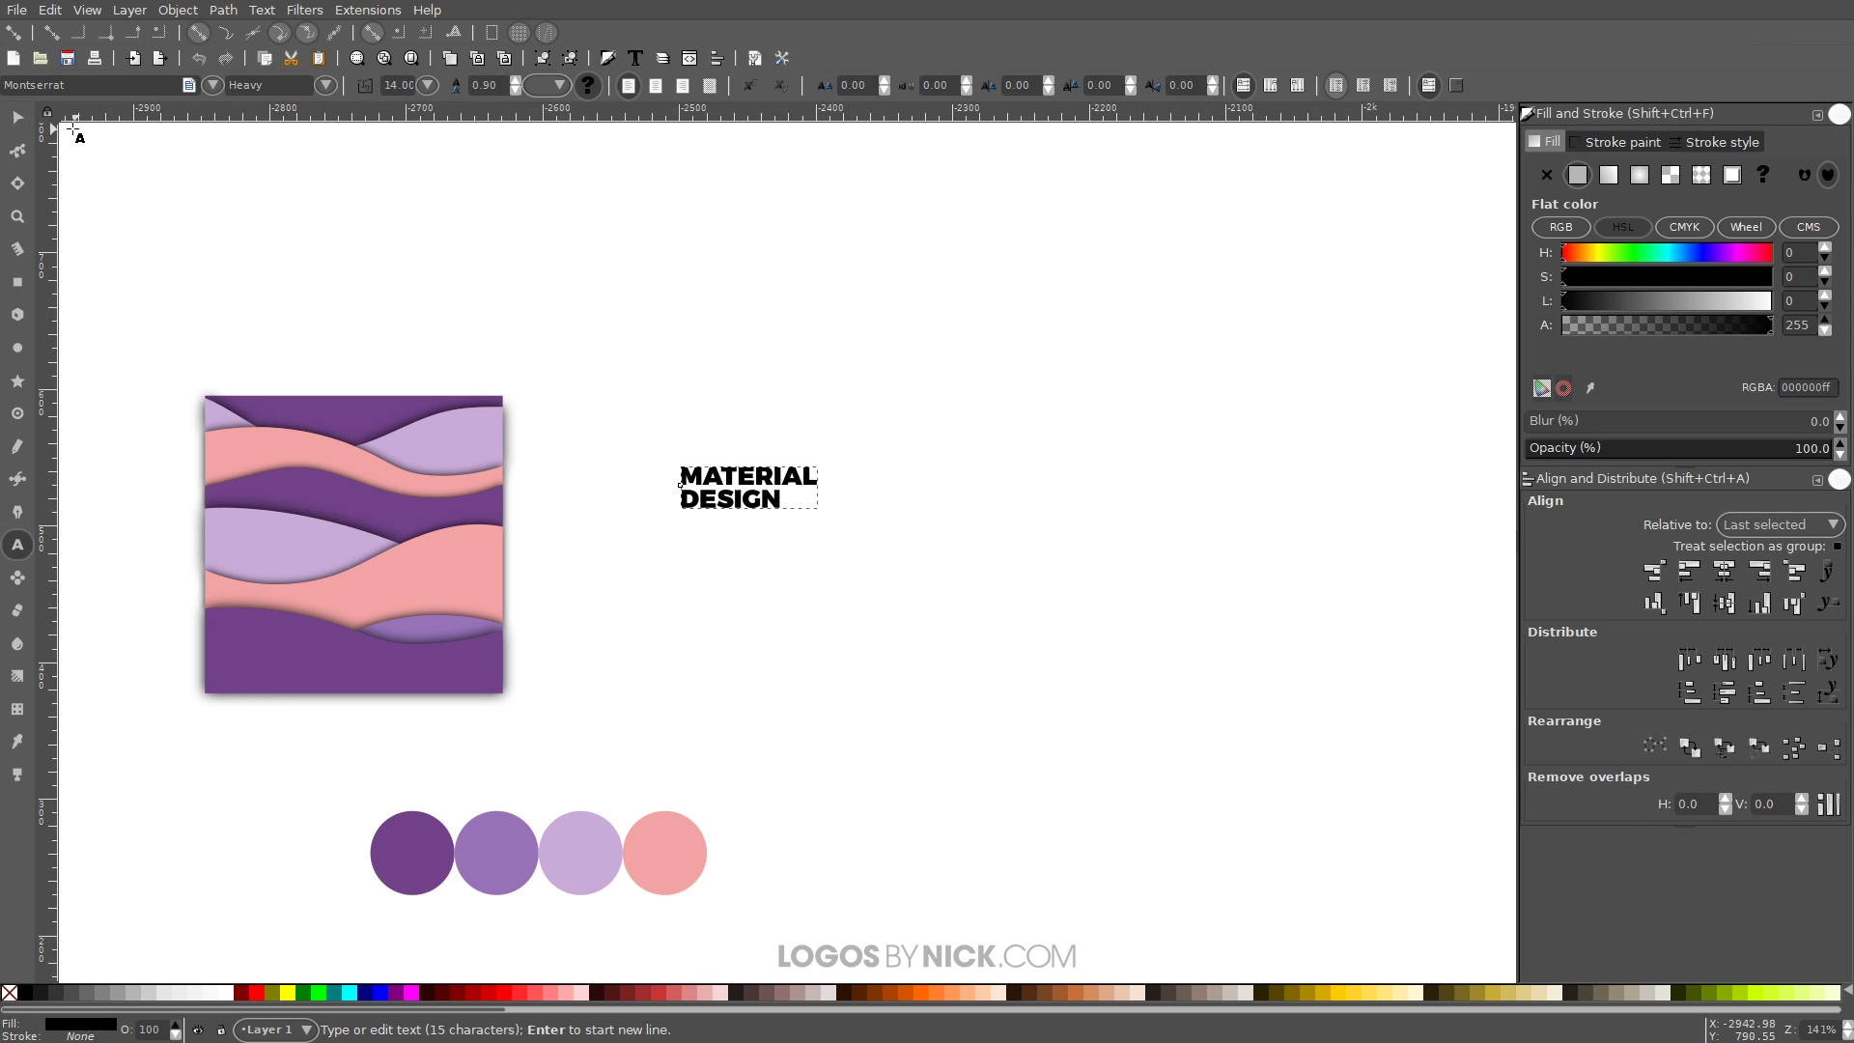
left_click(17, 117)
Step: Place the MATERIAL DESIGN text over the wave square and enlarge it to about double size
left_click_drag(772, 473, 384, 516)
scroll(579, 570, "left", 6)
left_click_drag(698, 577, 762, 617)
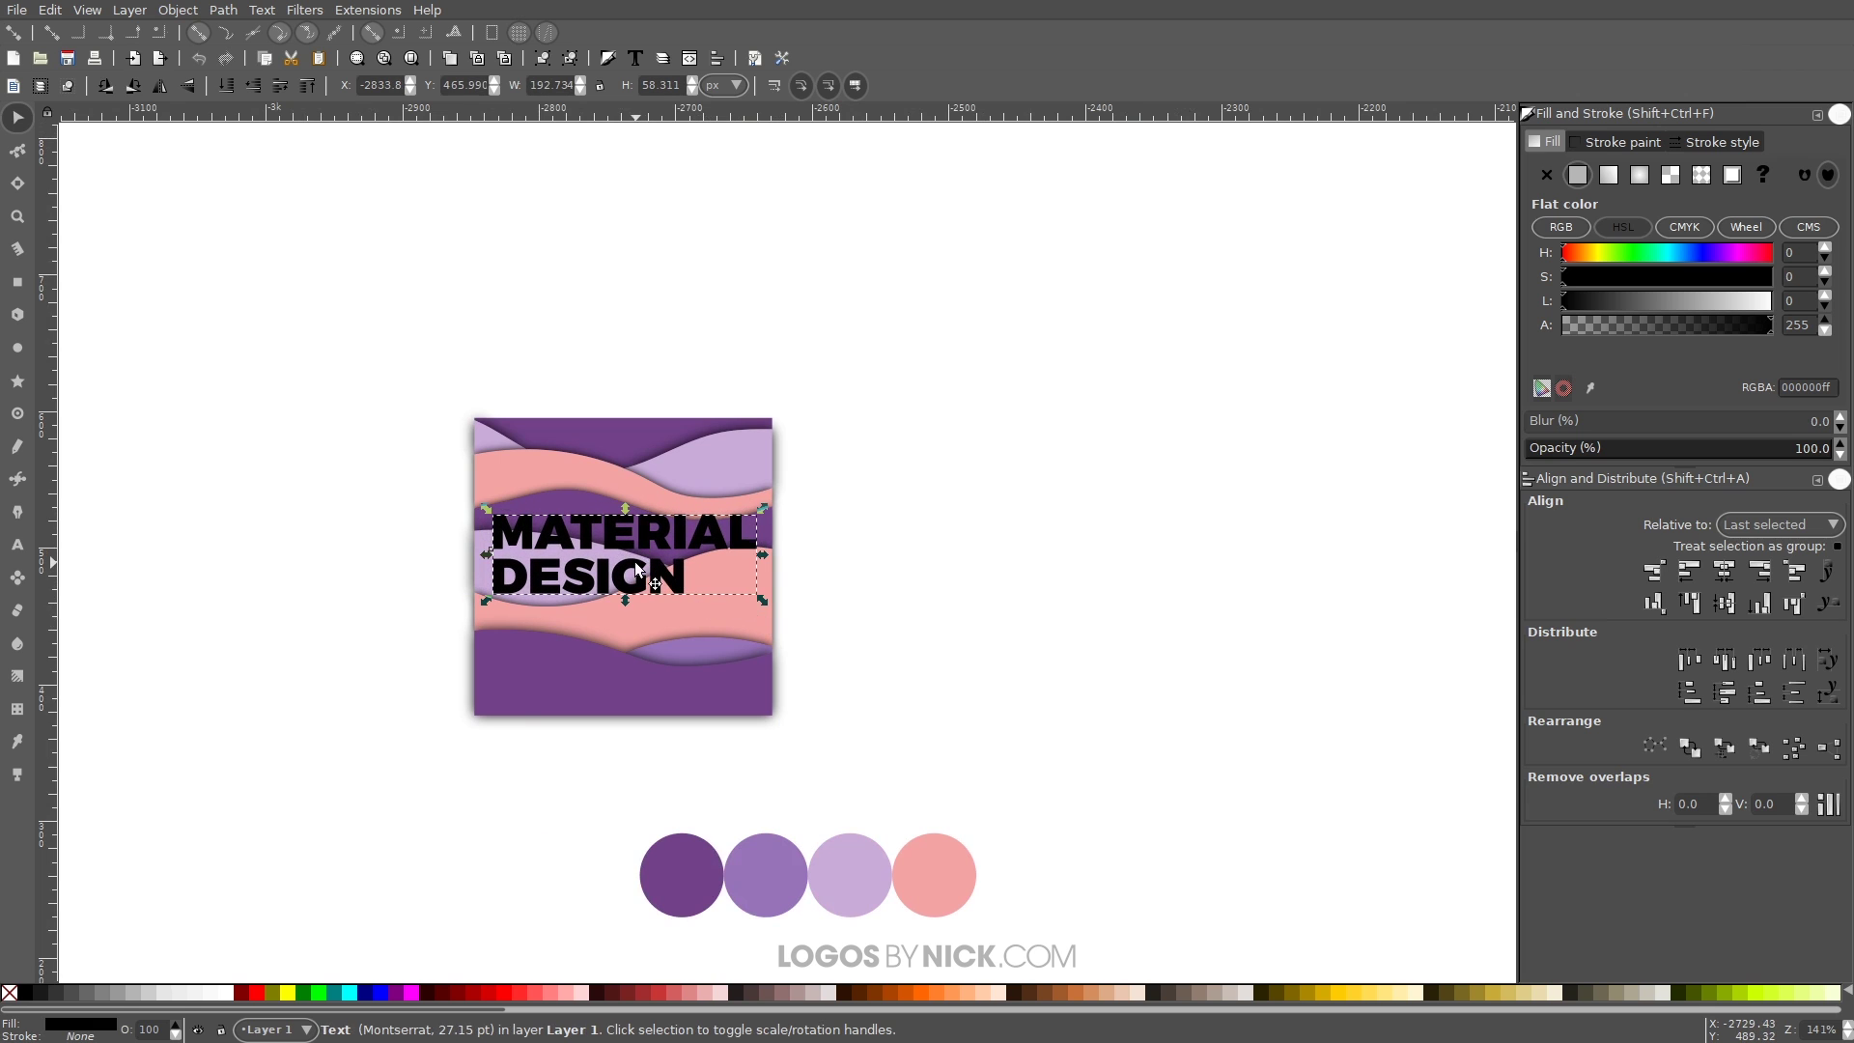
left_click_drag(641, 567, 645, 570)
Step: Clip the wave square to the text with Object > Clip > Set and zoom in on the lettering
left_click_drag(915, 760, 338, 301)
left_click(221, 9)
mouse_move(177, 10)
mouse_move(290, 220)
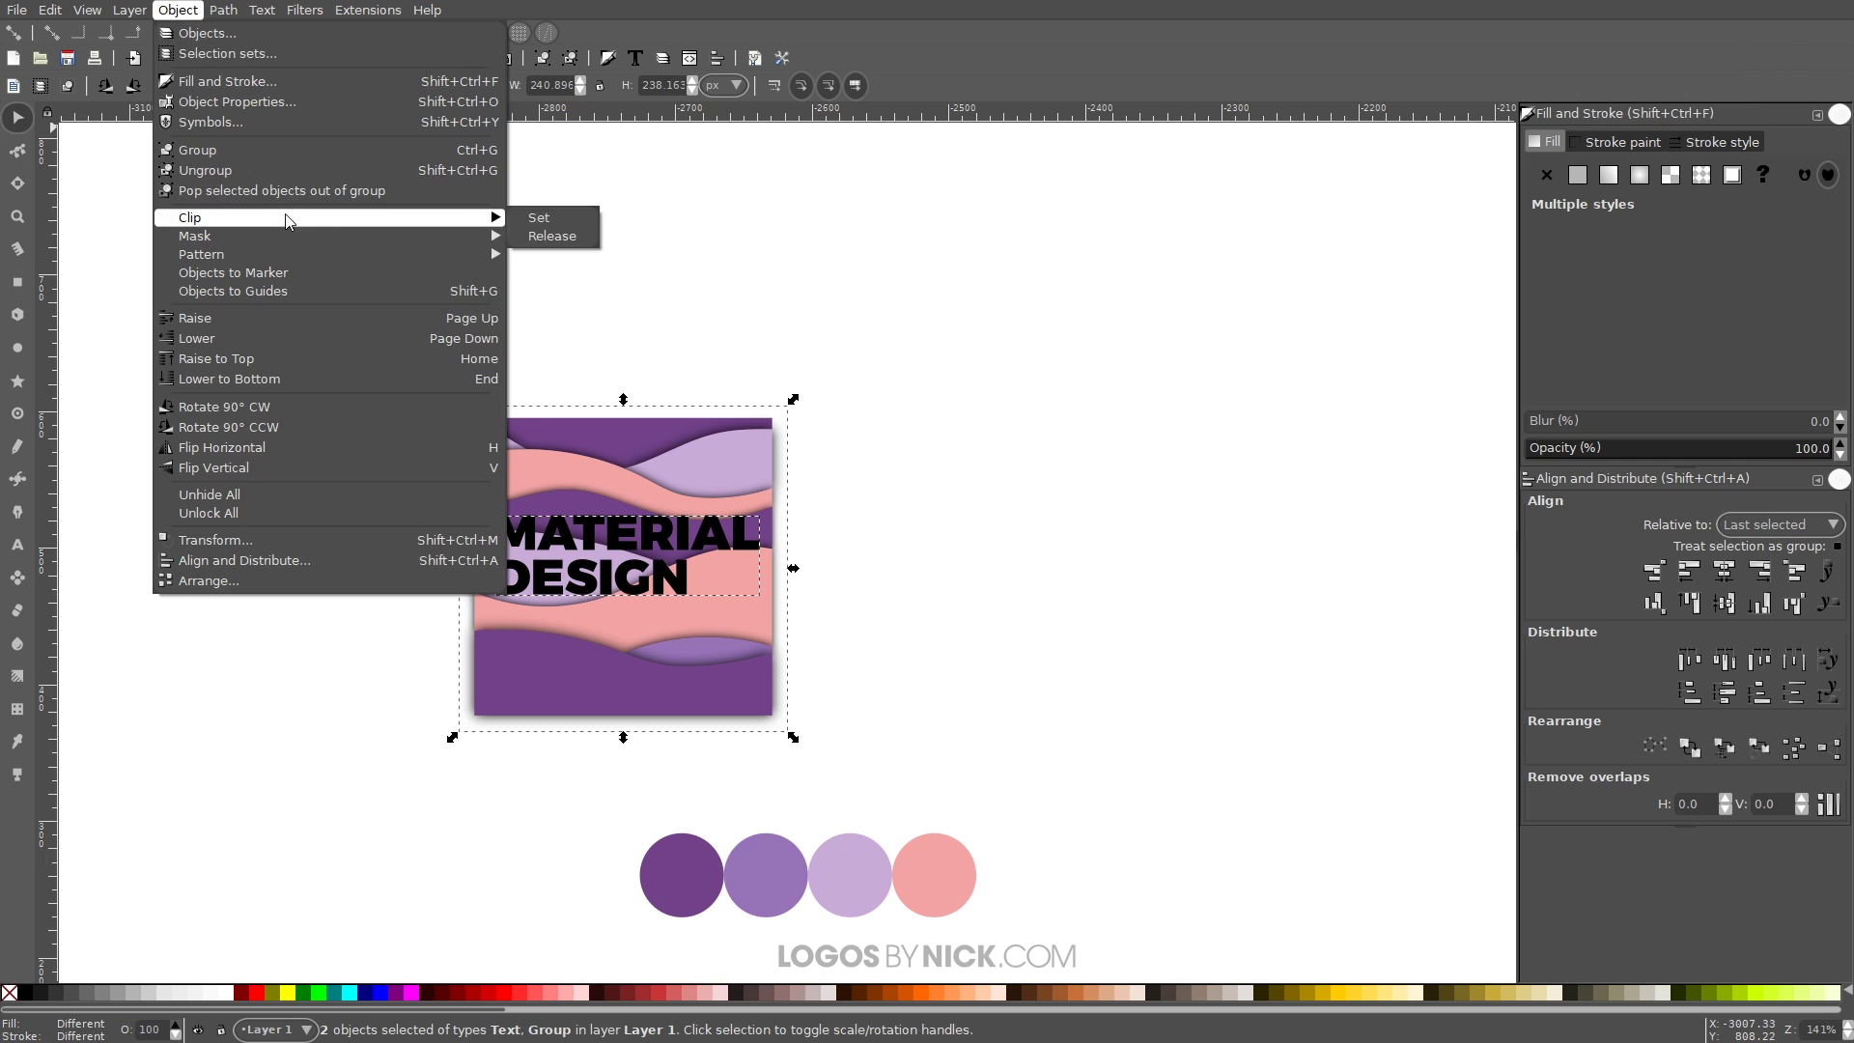
left_click(532, 218)
left_click(966, 608)
scroll(676, 618, "up", 3)
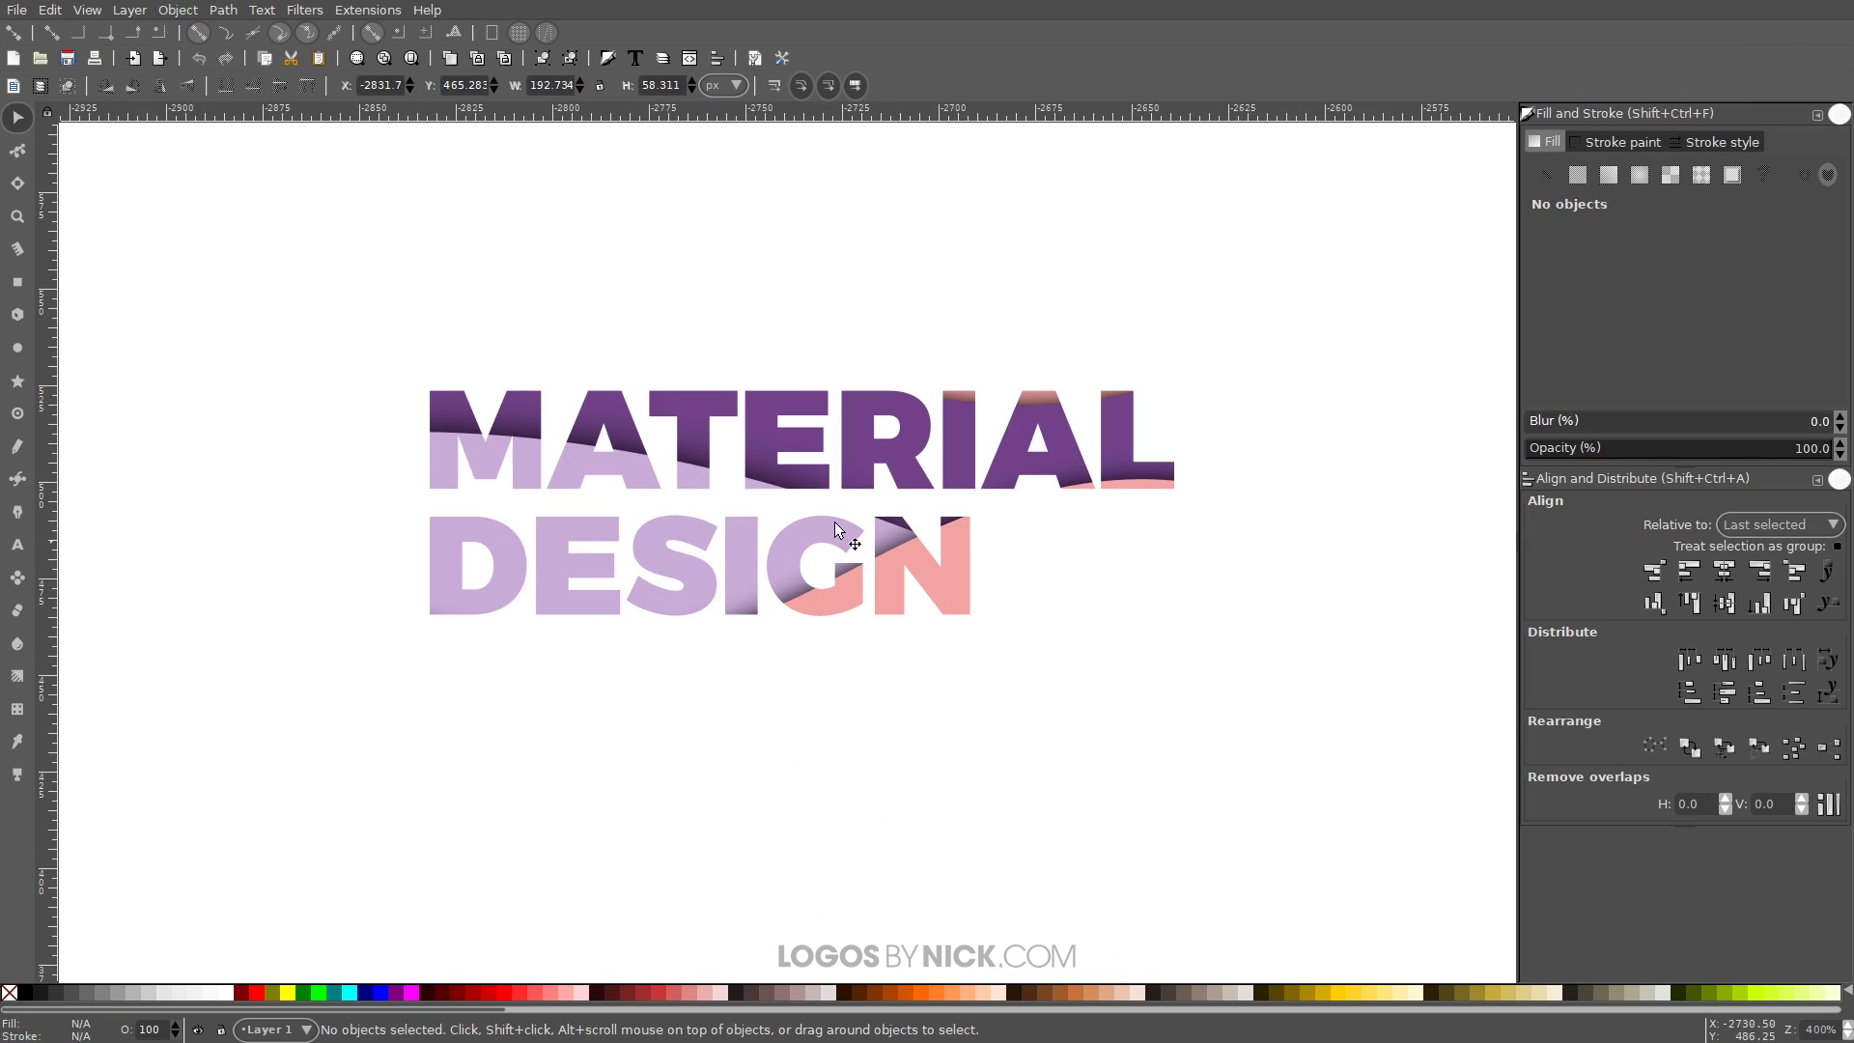
left_click_drag(866, 610, 754, 703)
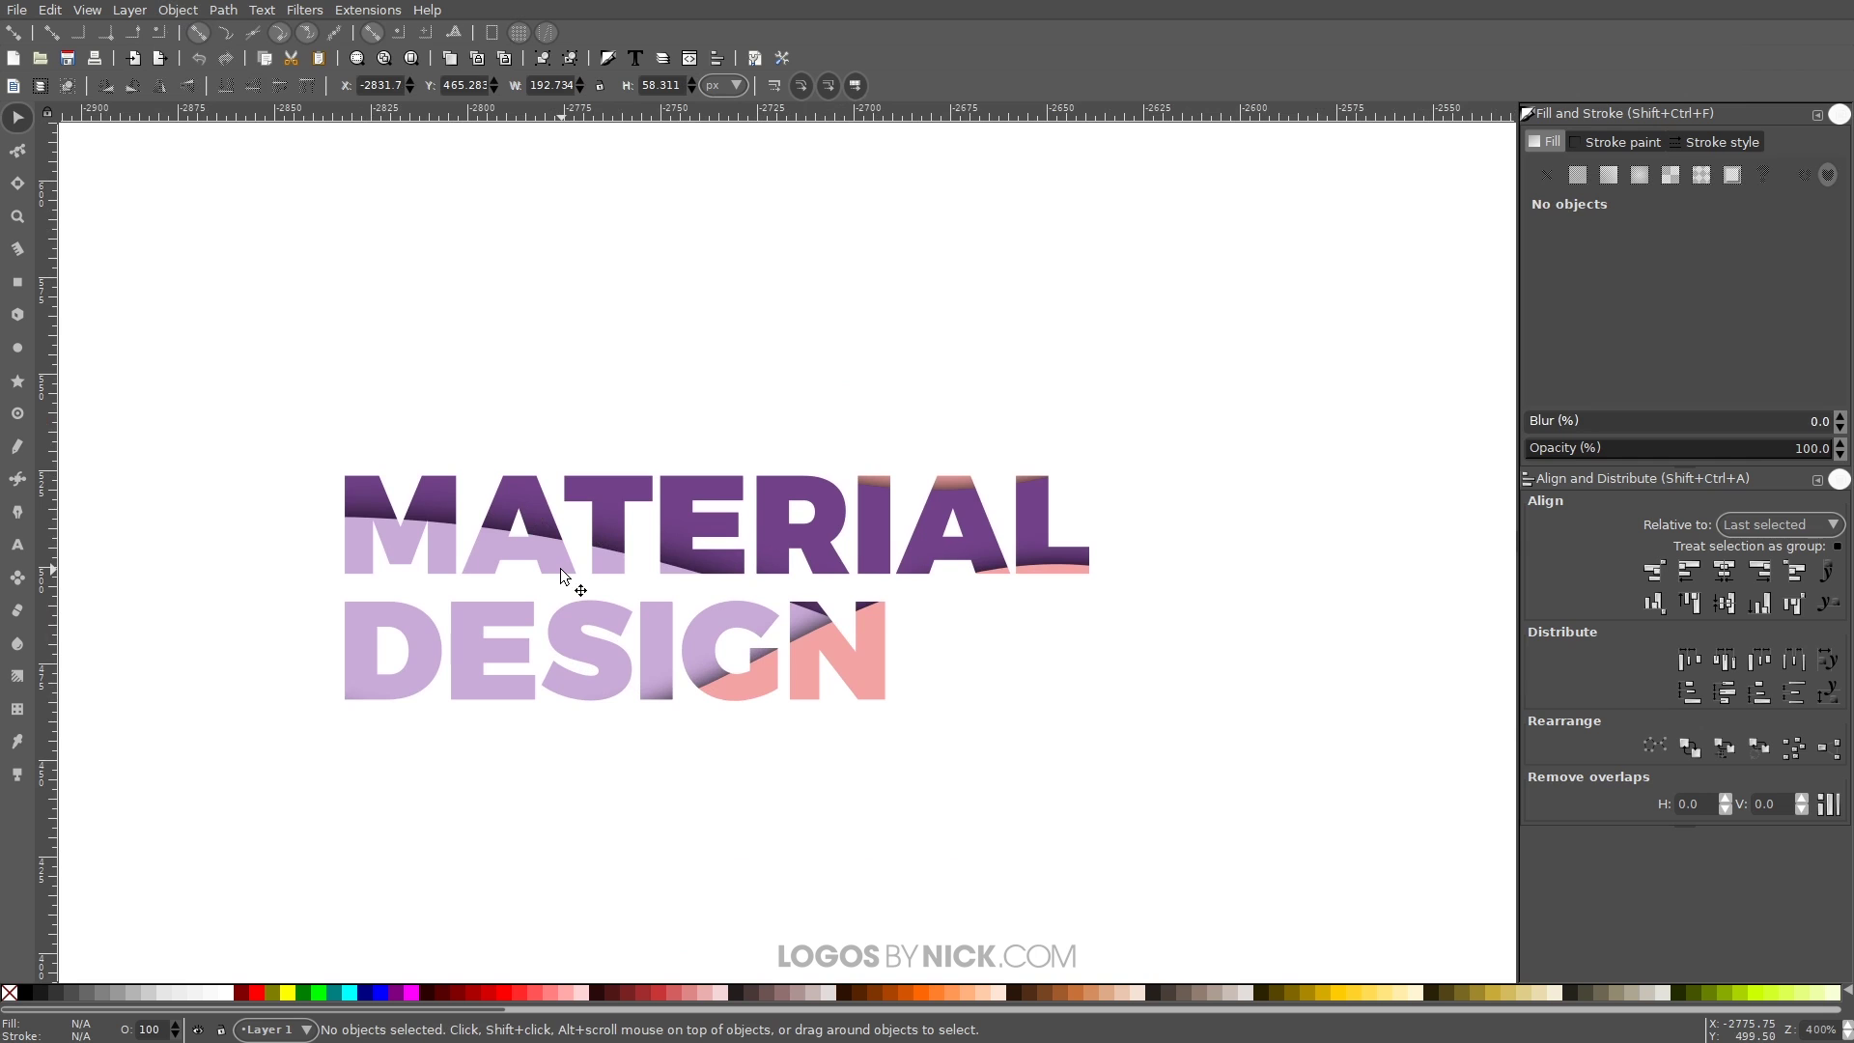
Step: Move the MATERIAL DESIGN text off the wave square to the right
scroll(915, 579, "down", 6)
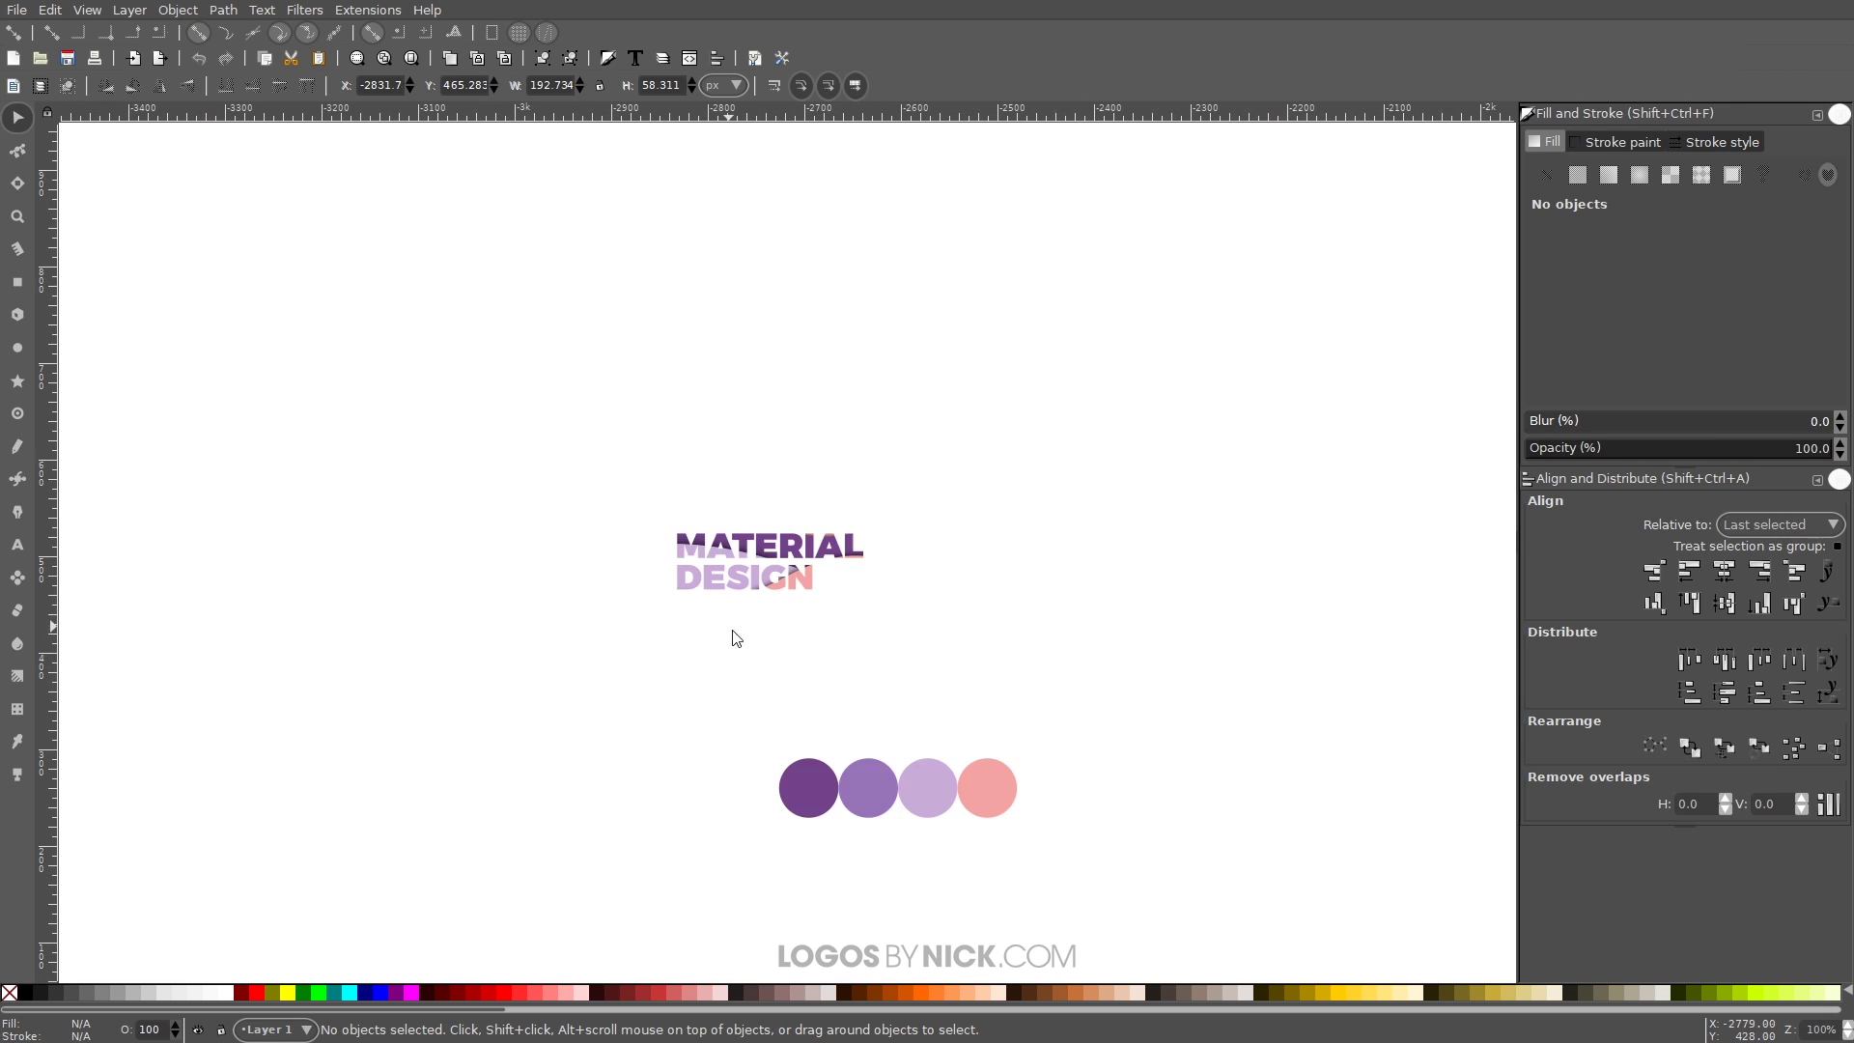
scroll(738, 570, "up", 1)
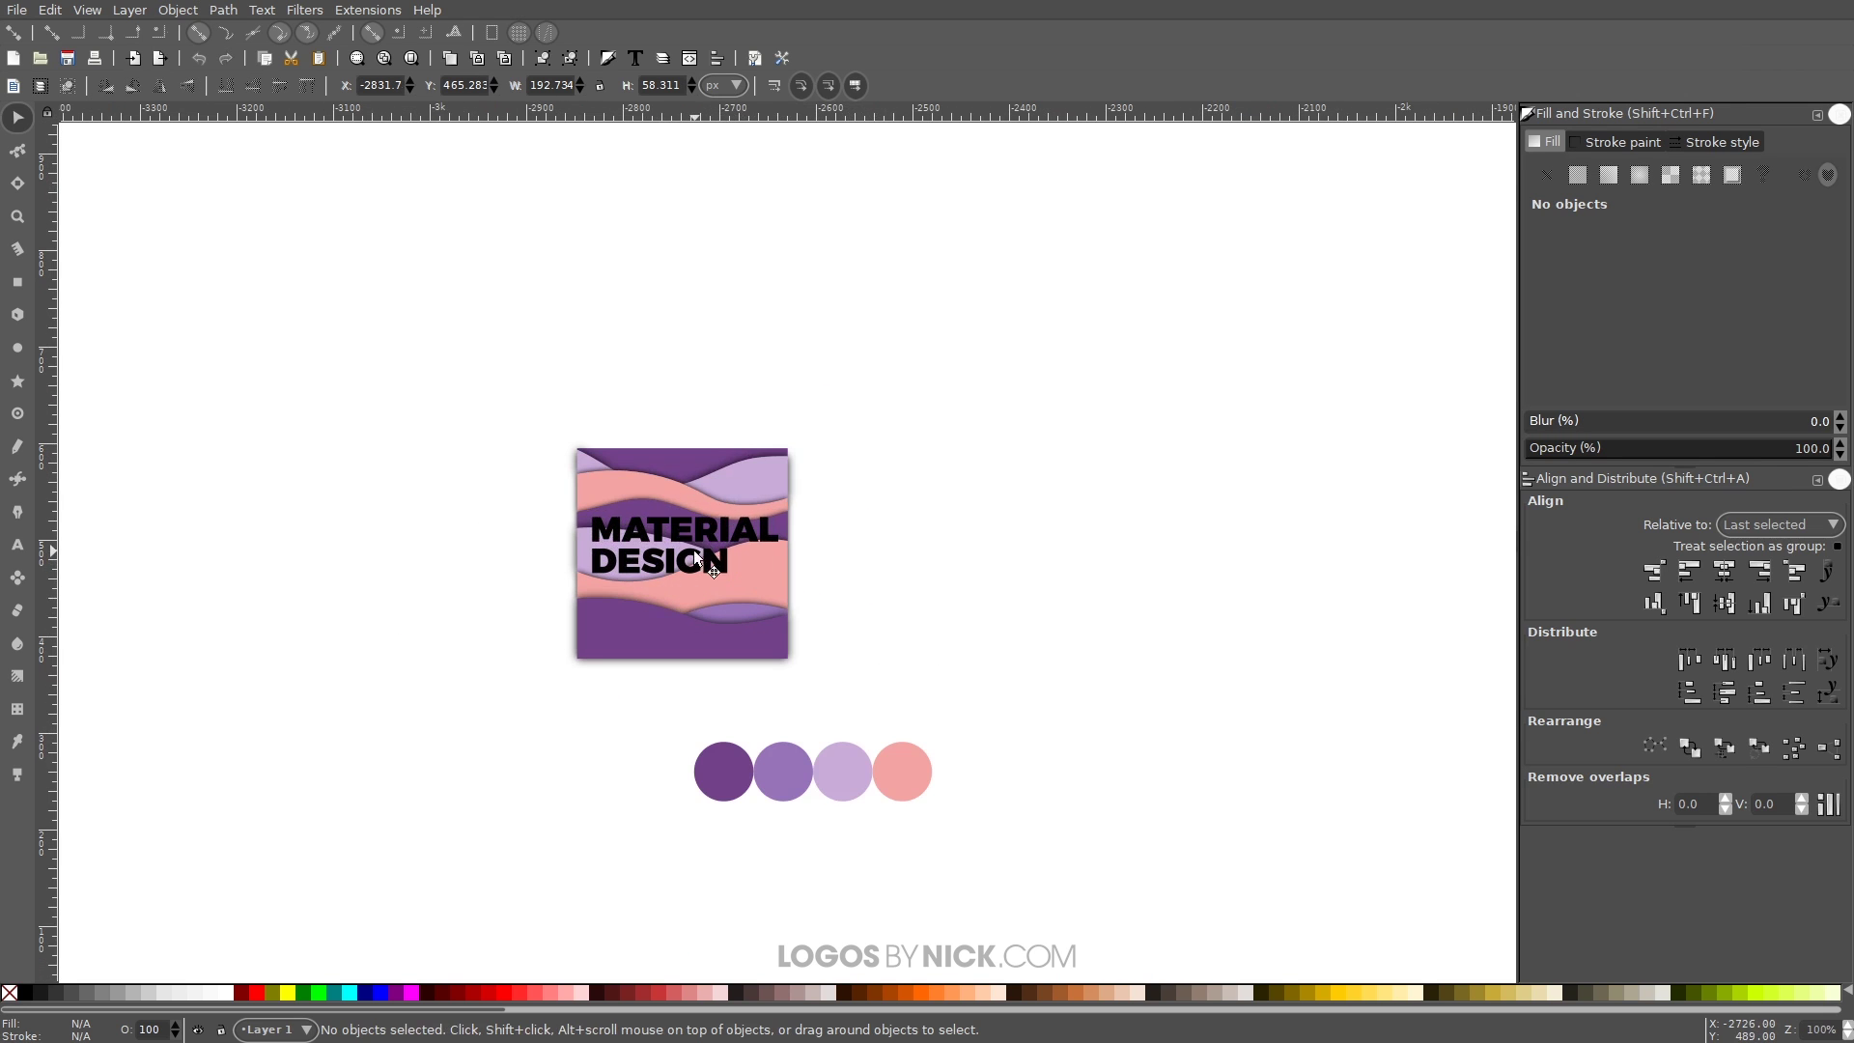
left_click_drag(740, 565, 1107, 456)
Step: Draw a five-pointed star with a spoke ratio of 0.38 below the text
left_click(18, 381)
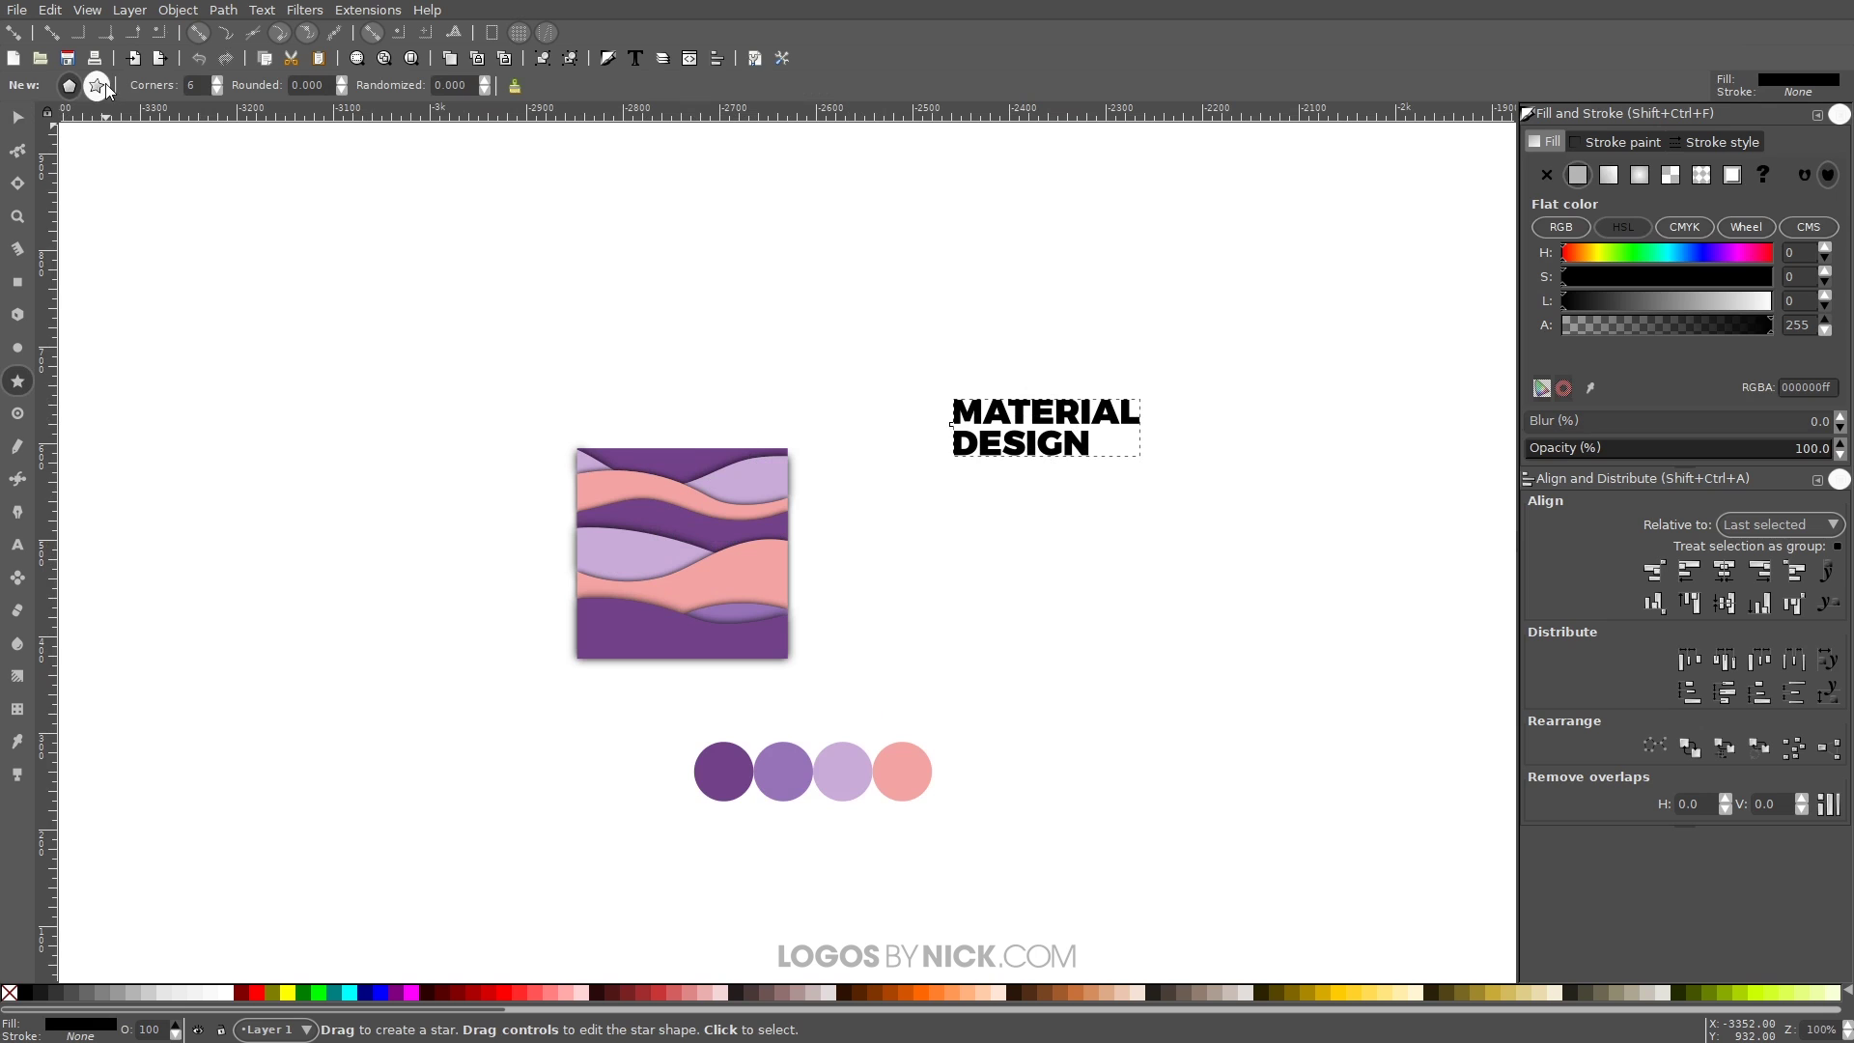
left_click(95, 85)
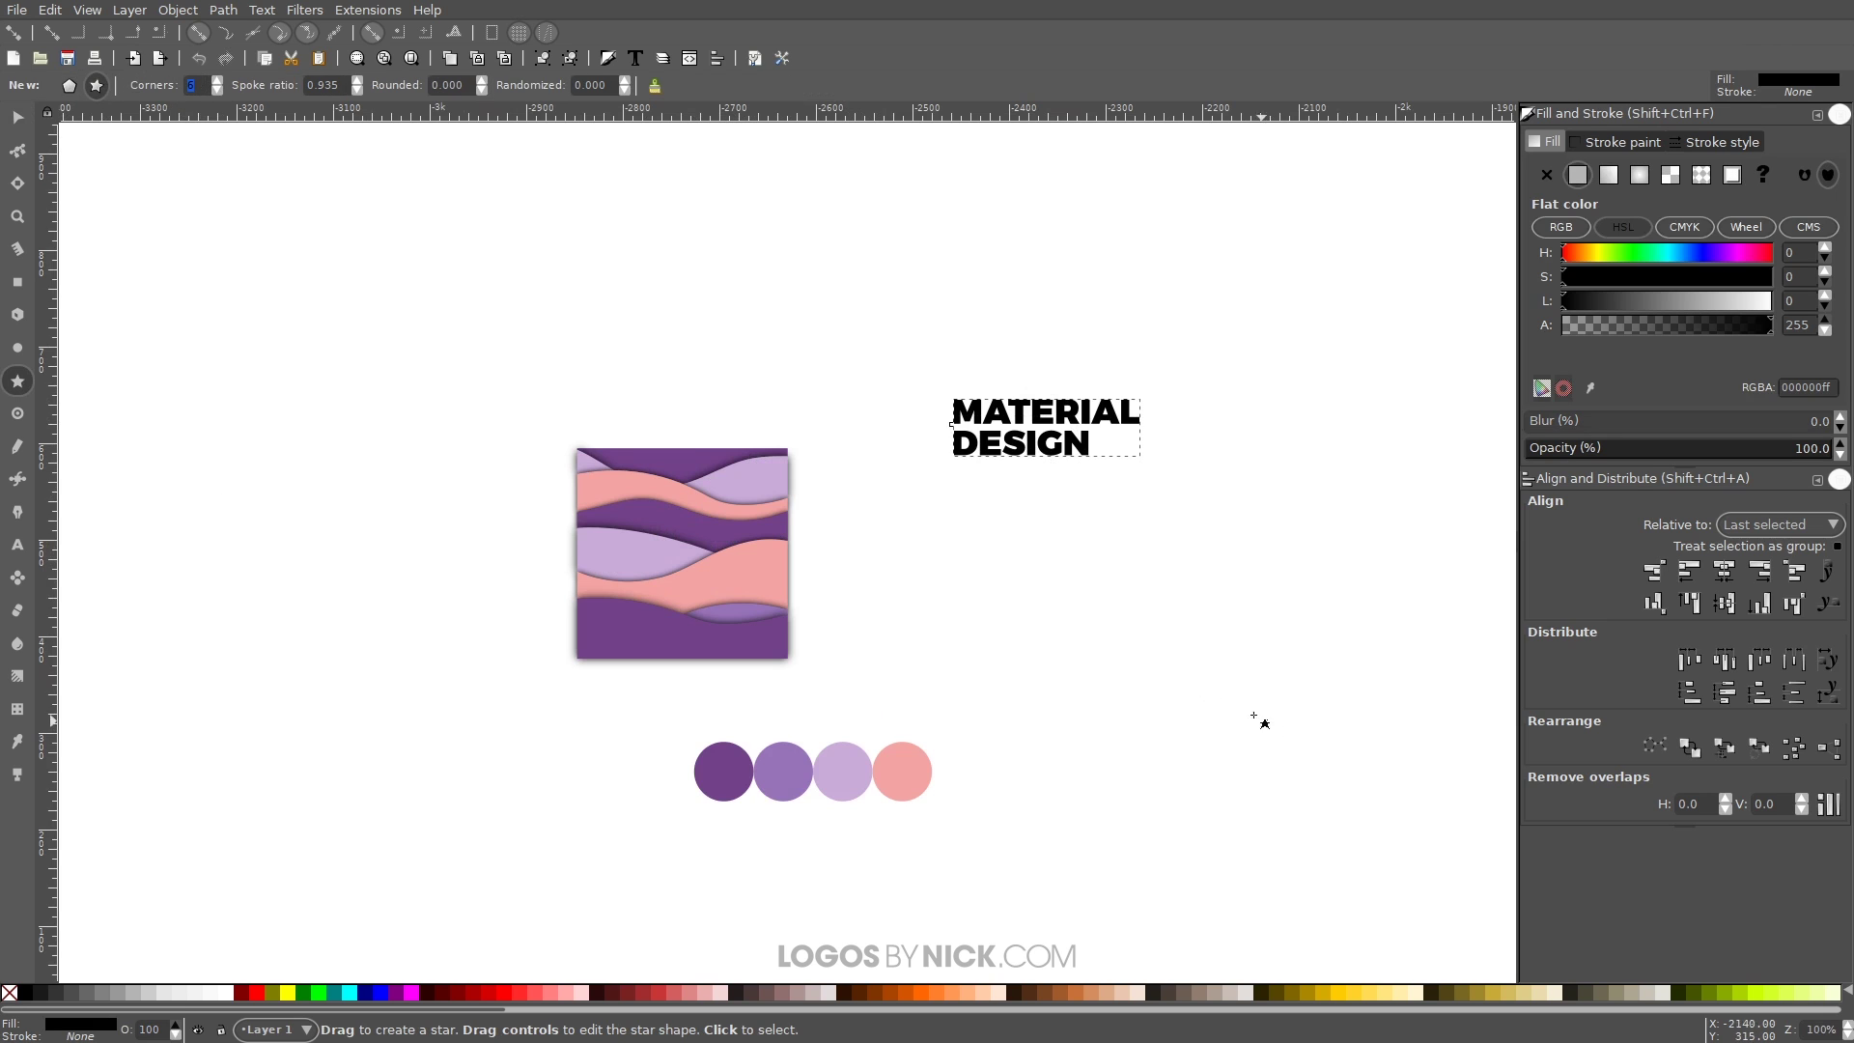
left_click_drag(1103, 715, 1202, 680)
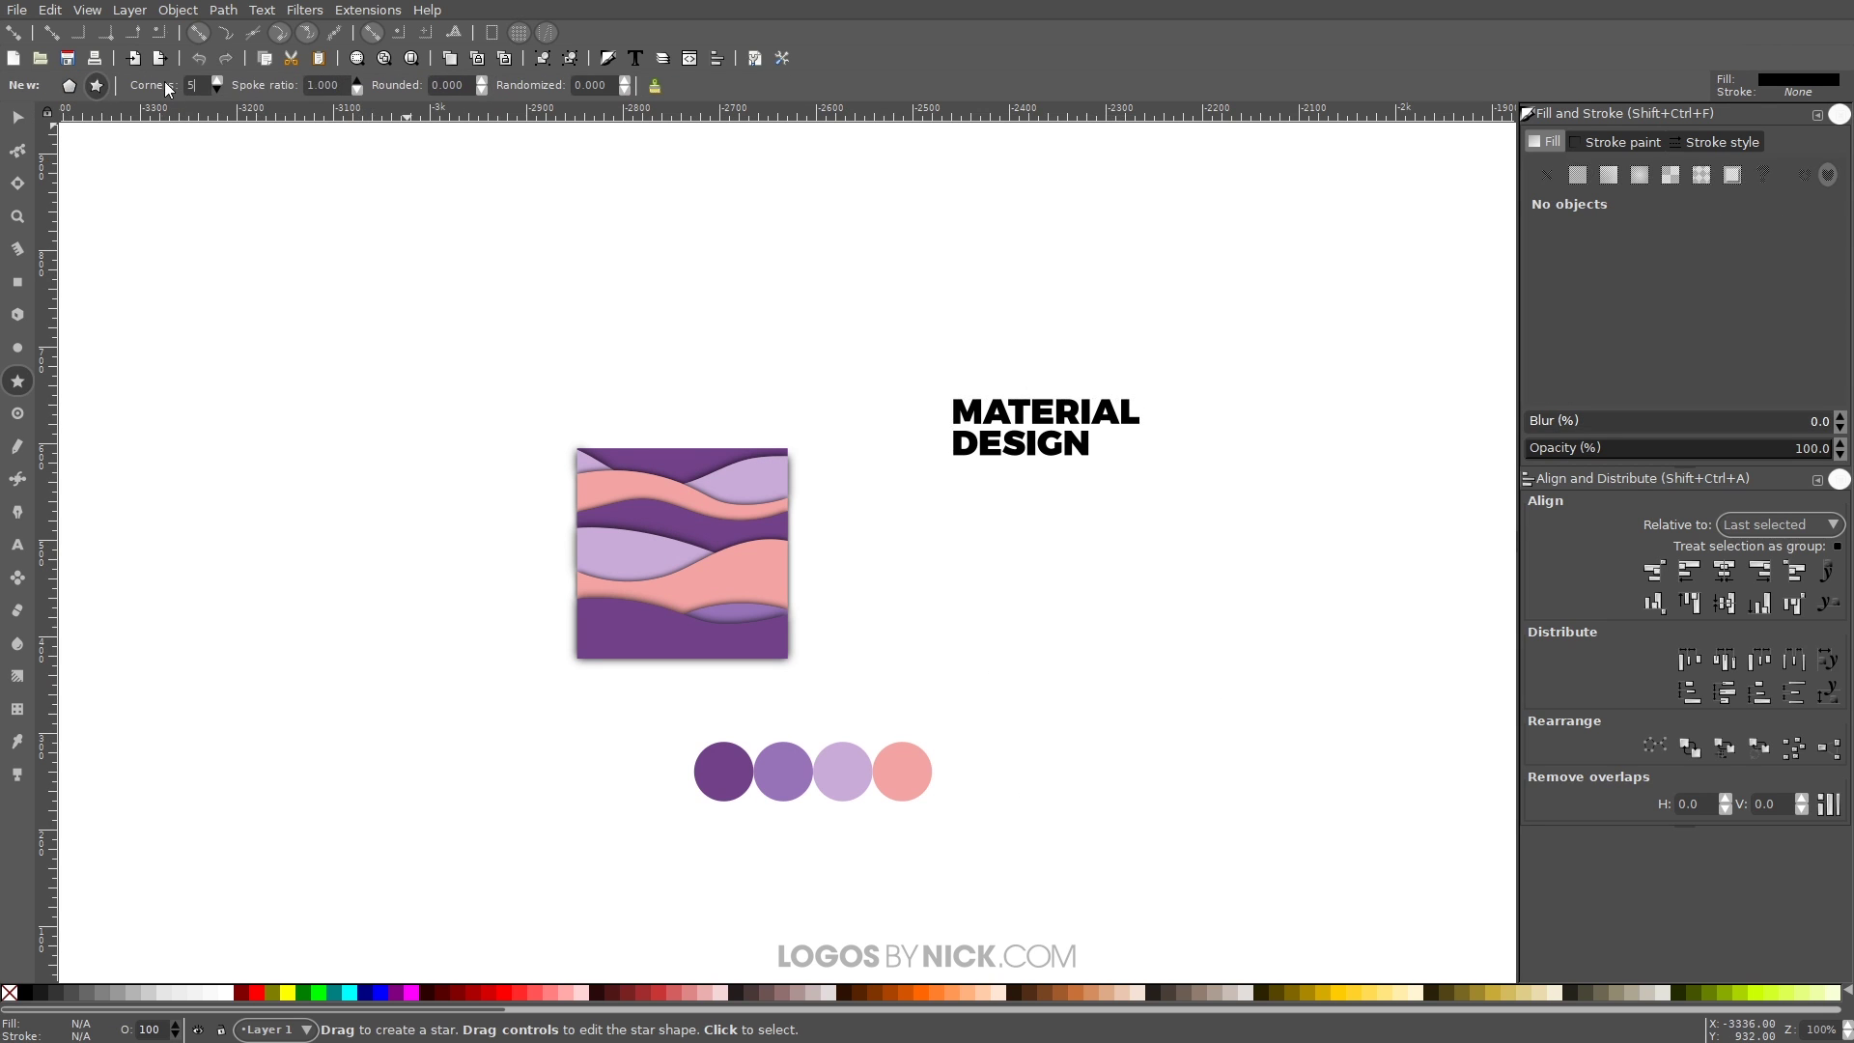
left_click_drag(1136, 775, 1120, 664)
triple_click(323, 85)
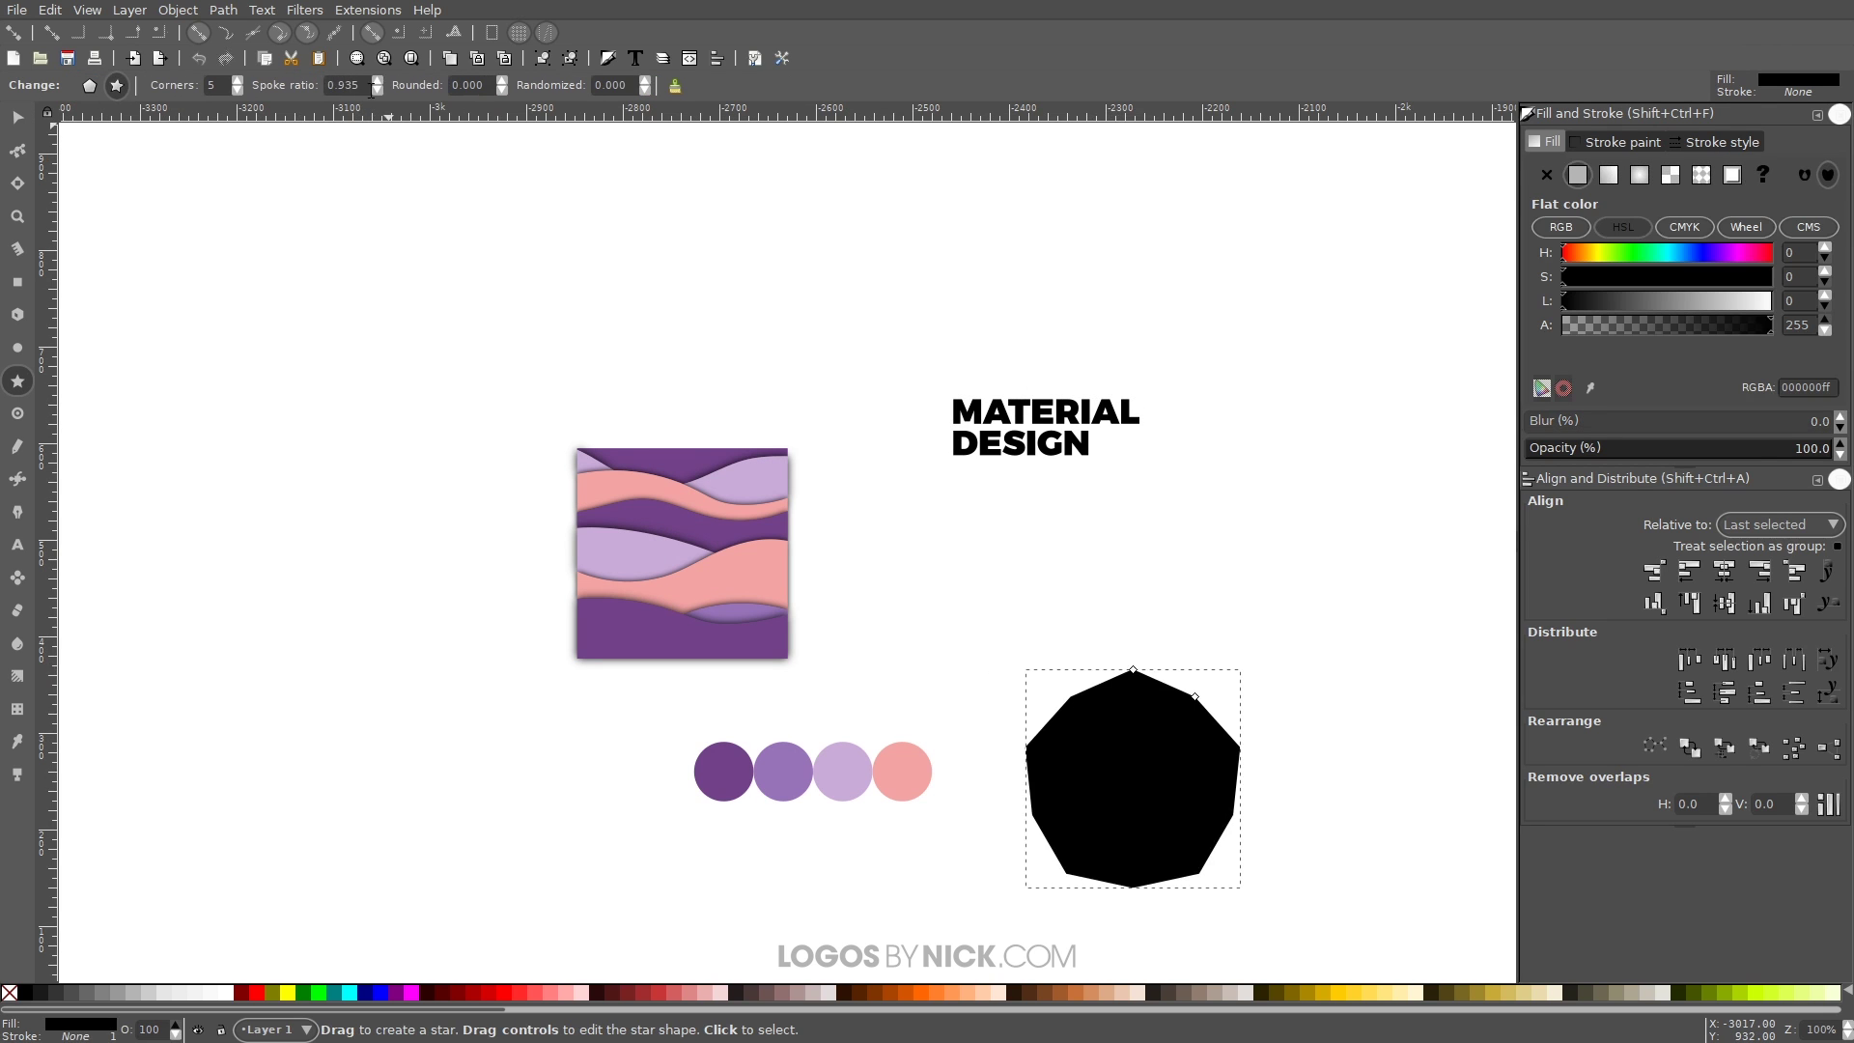
type("0.38")
Step: Position the slightly shrunk star over the wave square and clip the pattern into it
left_click(18, 117)
left_click_drag(1126, 789, 681, 555)
key("less")
key("less")
key("less")
key("less")
key("less")
key("less")
key("less")
key("less")
key("less")
key("less")
key("less")
key("less")
key("less")
key("less")
key("less")
key("less")
key("less")
key("less")
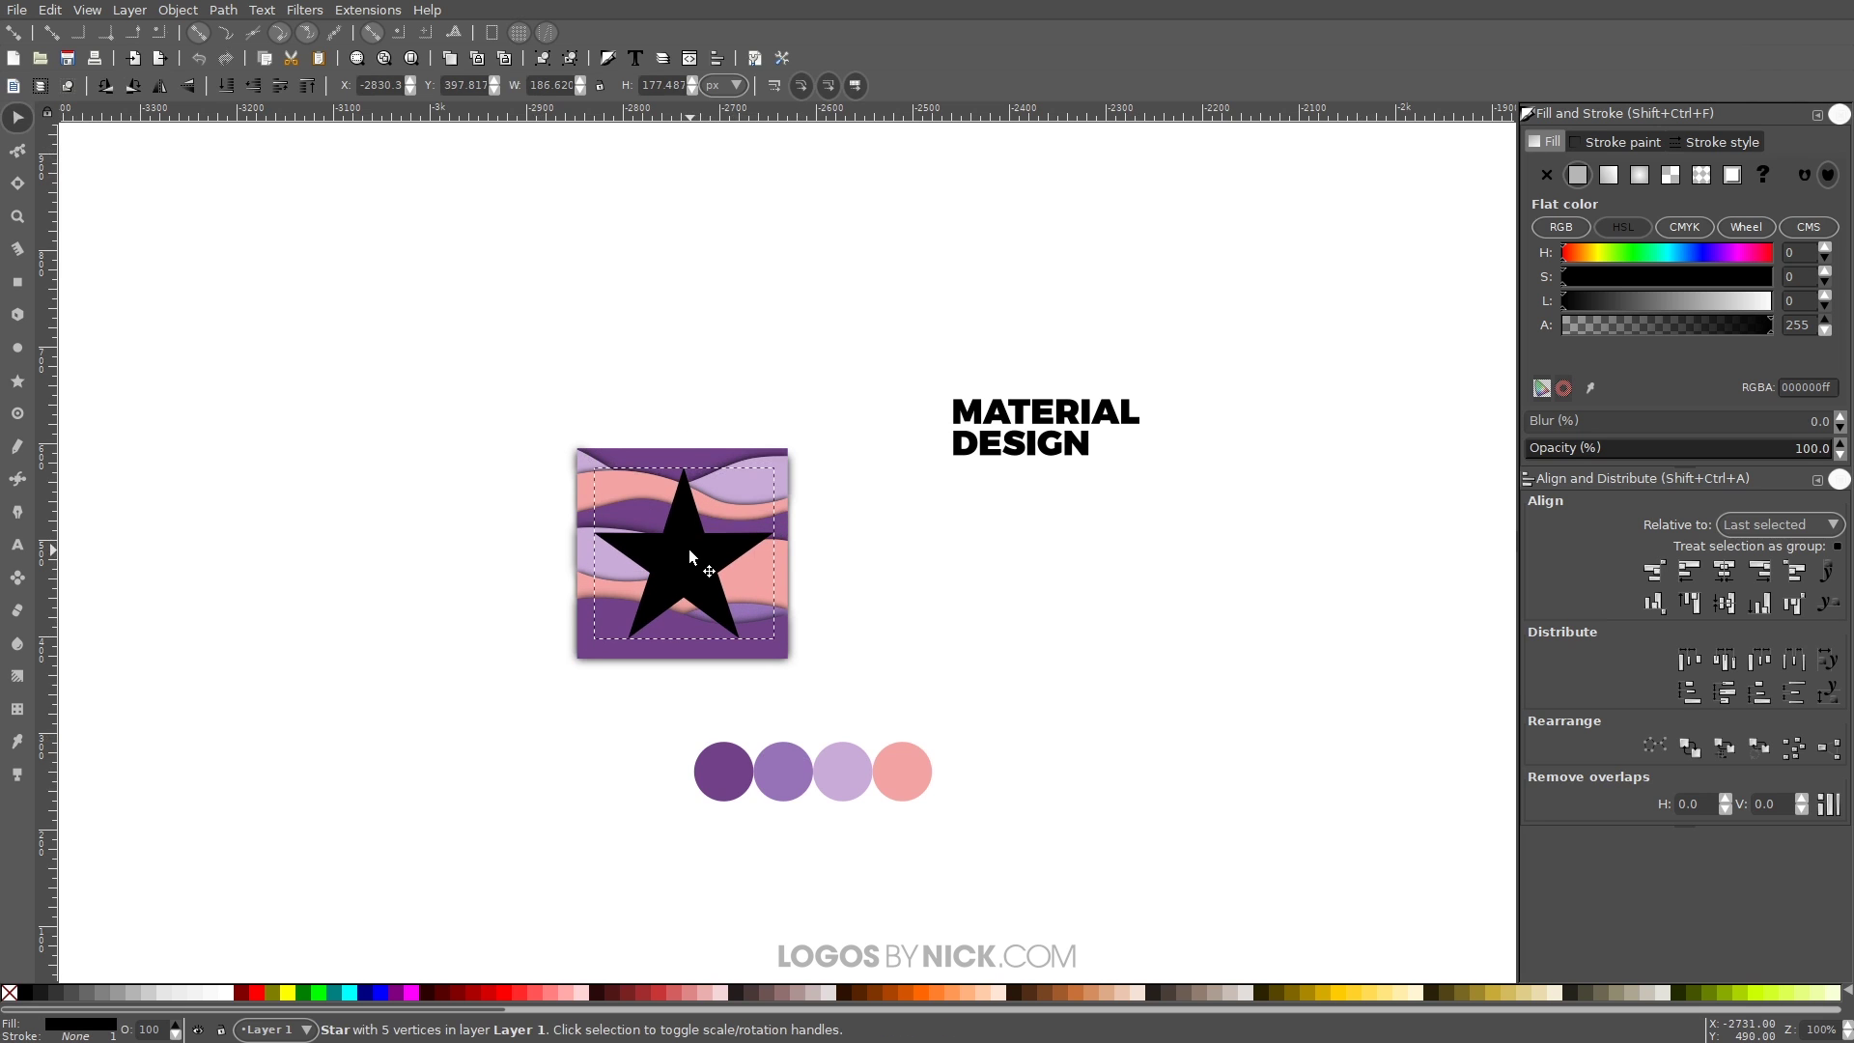
left_click(688, 548, "alt+shift")
left_click(178, 10)
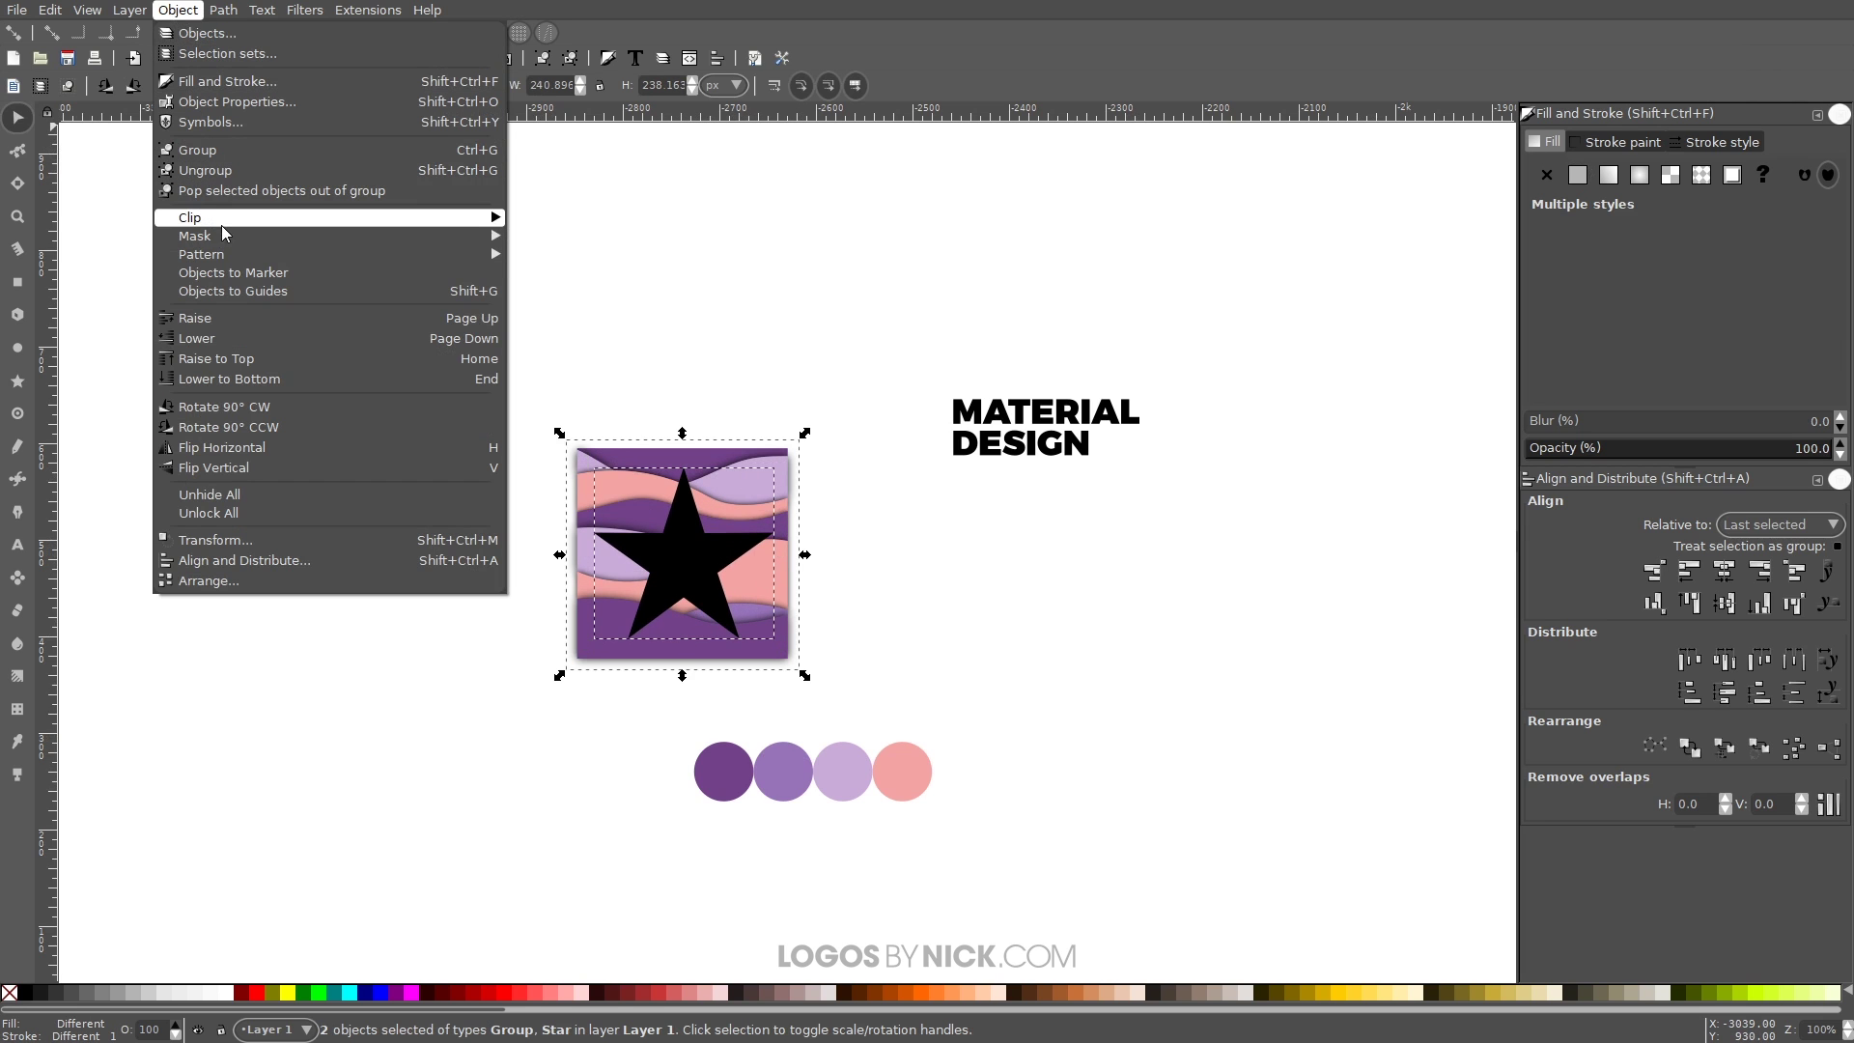
mouse_move(227, 222)
left_click(537, 218)
left_click(1054, 609)
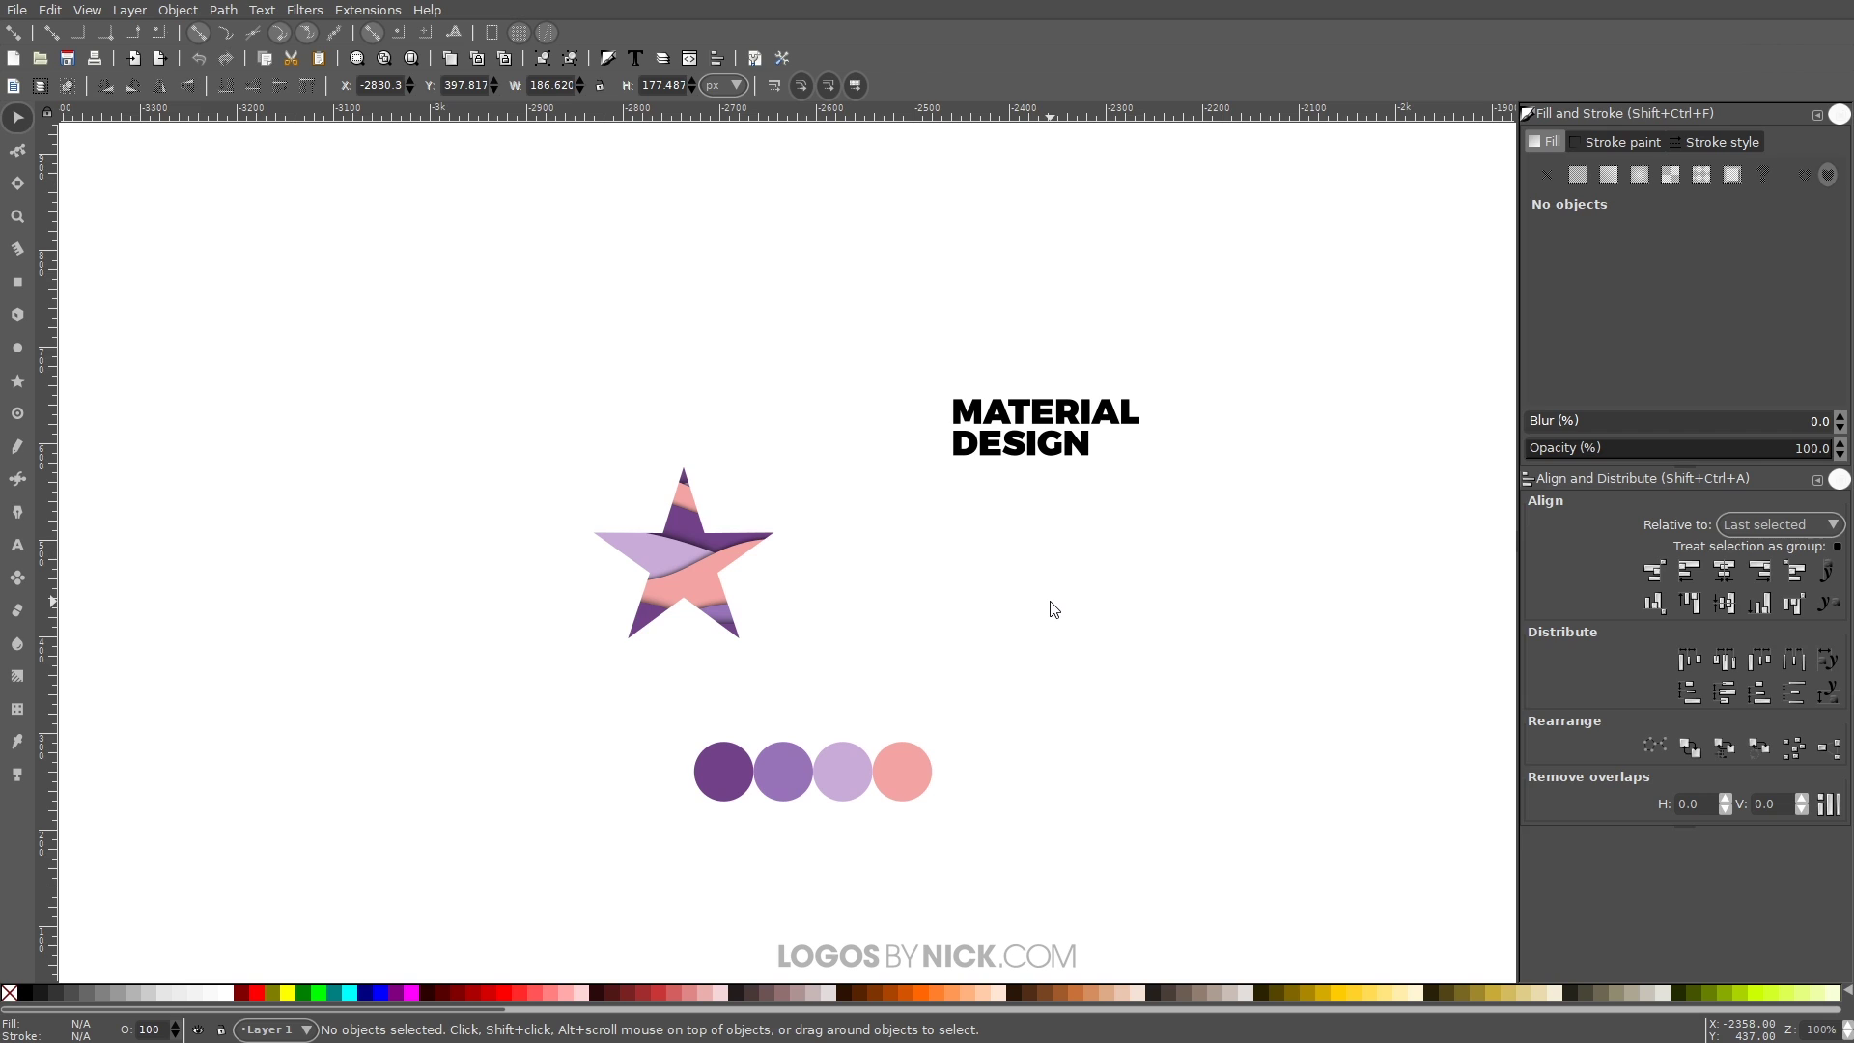